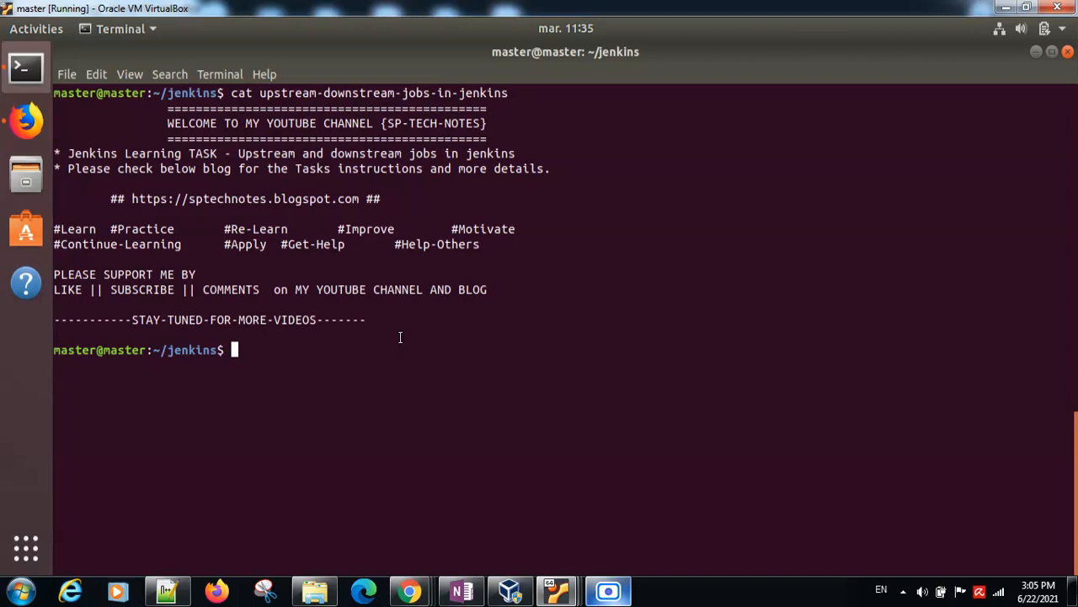
Step: Review the task banner in the terminal and open the blog post about upstream and downstream build jobs in Firefox
{"action": "left_click_drag", "start_coordinate": [240, 154], "coordinate": [515, 153]}
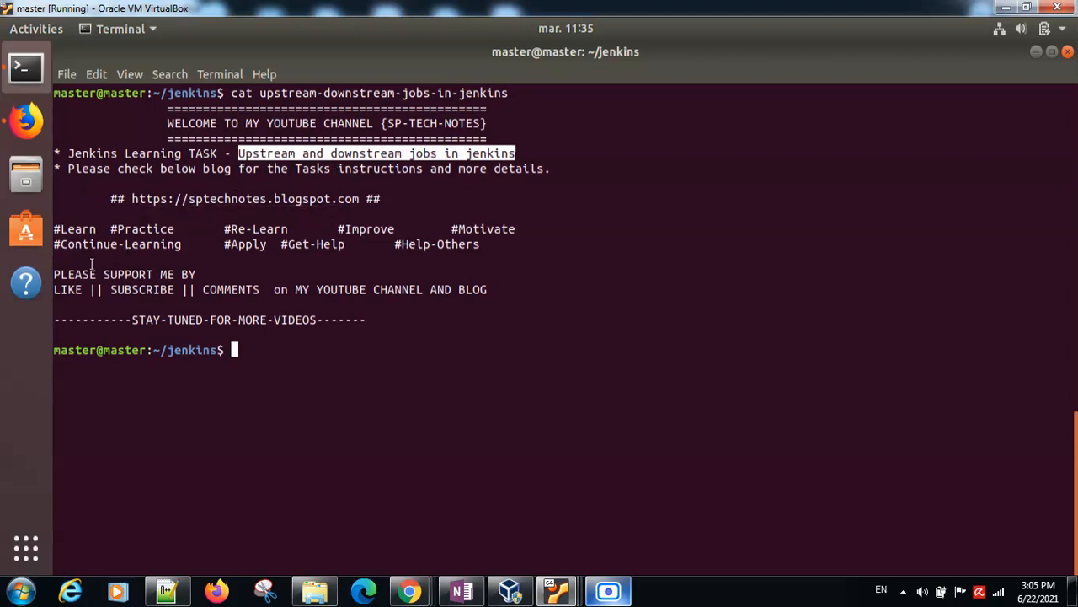
{"action": "left_click_drag", "start_coordinate": [55, 275], "coordinate": [402, 290]}
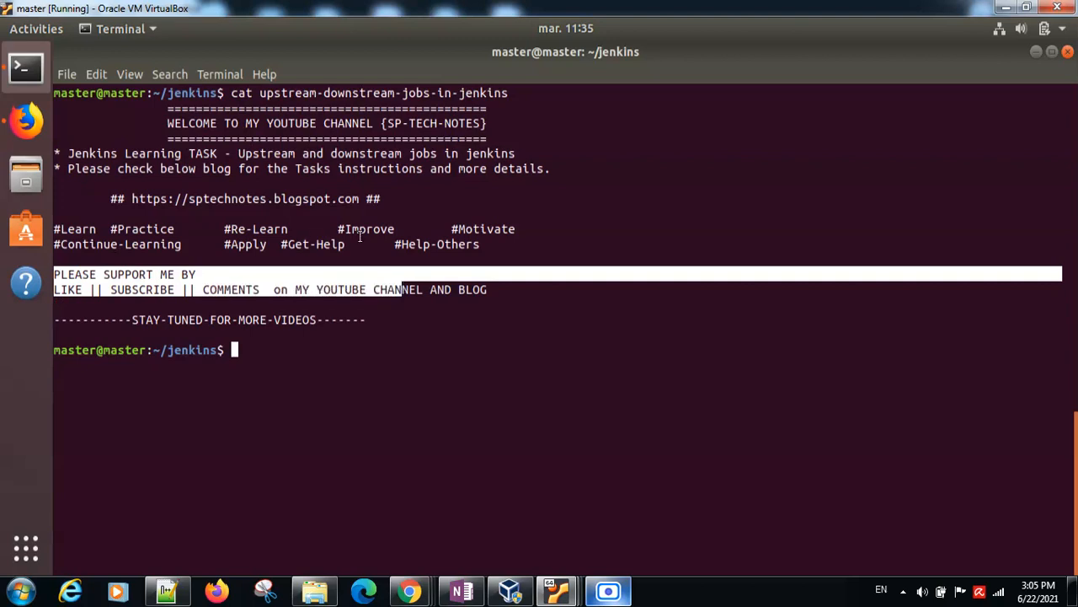
{"action": "left_click", "coordinate": [26, 120]}
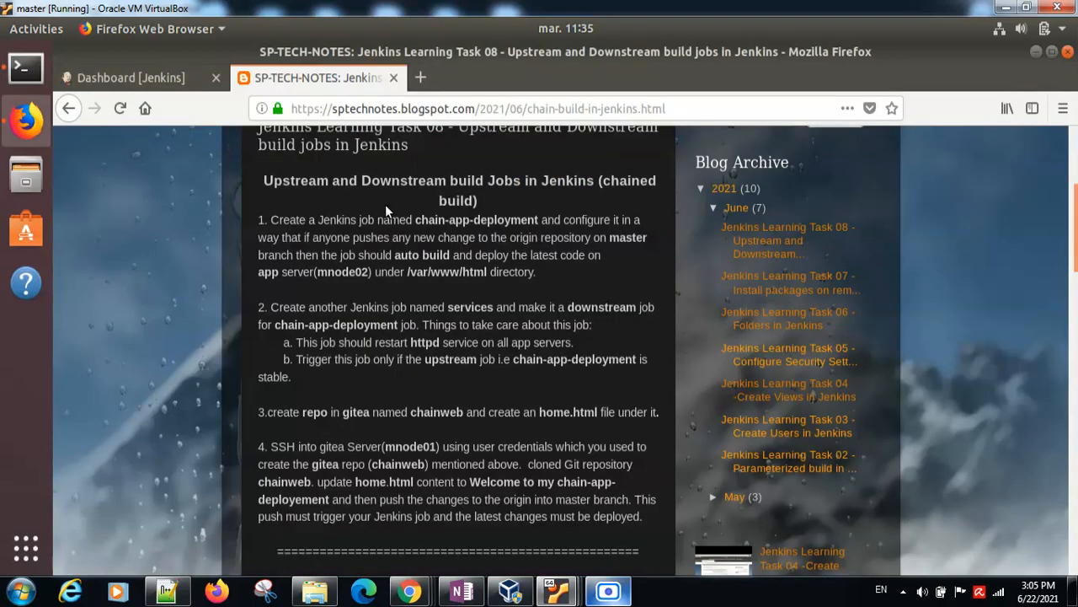
{"action": "left_click_drag", "start_coordinate": [264, 180], "coordinate": [502, 201]}
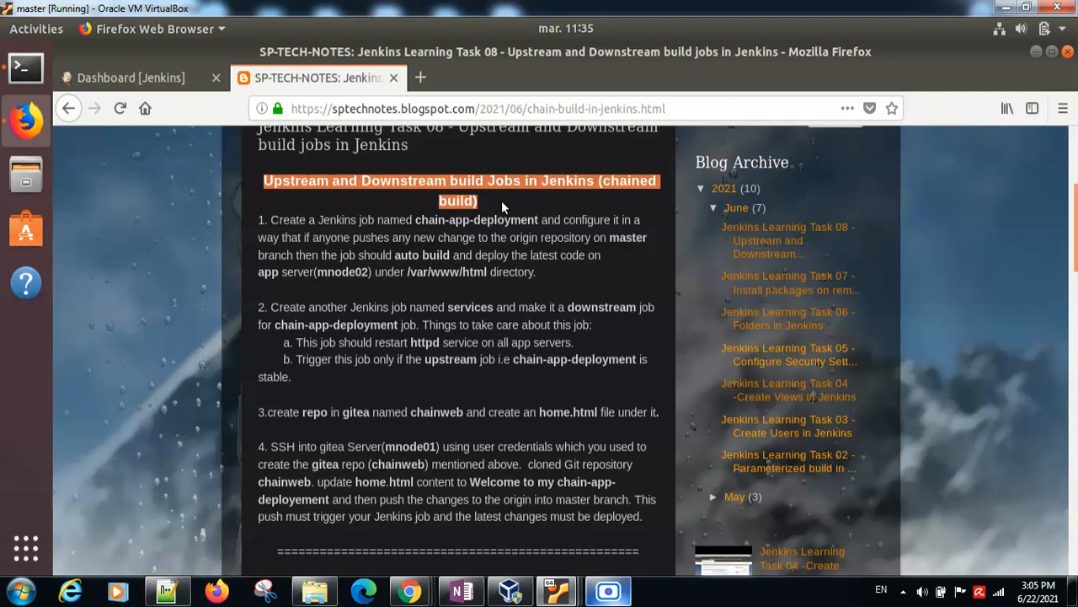
{"action": "left_click", "coordinate": [490, 201]}
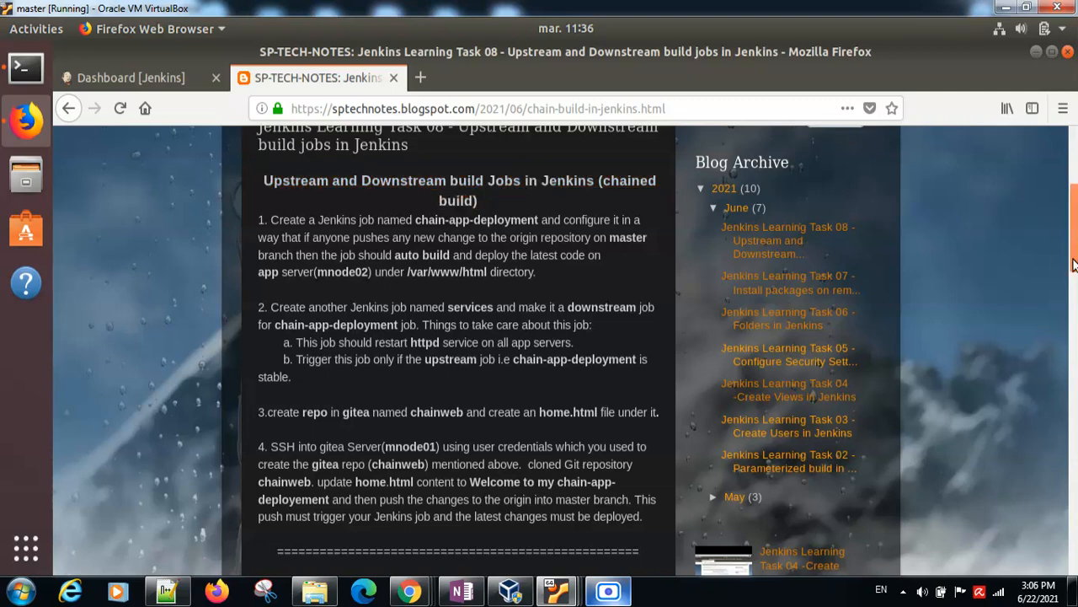
Step: Examine the blog post's task description and prerequisites, including the roles of the Jenkins, App and Gitea servers and the branch to deploy
{"action": "left_click_drag", "start_coordinate": [1075, 237], "coordinate": [1075, 315]}
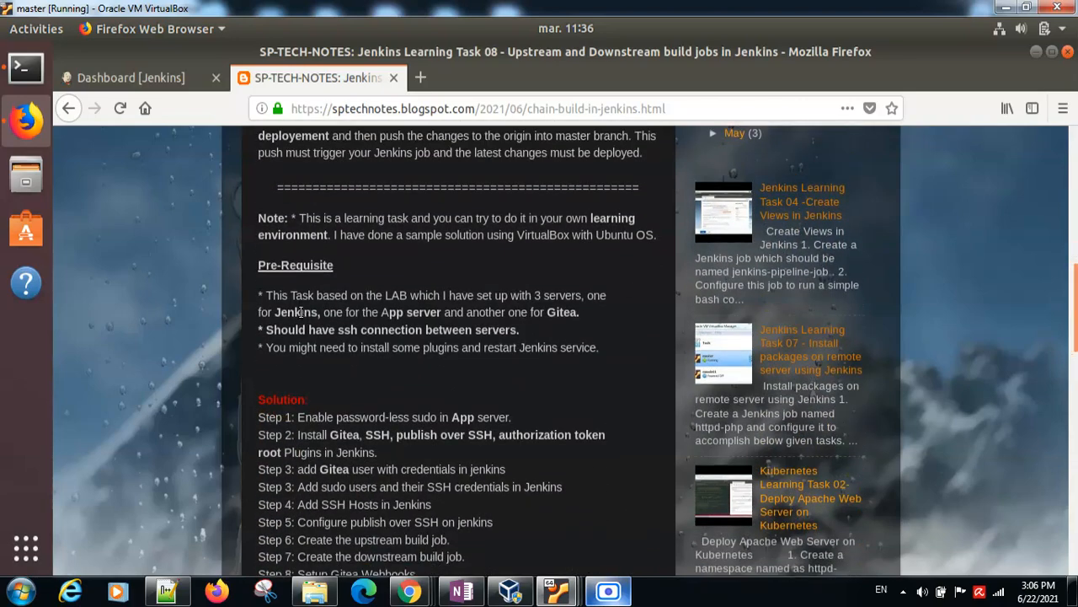
{"action": "double_click", "coordinate": [392, 313]}
{"action": "left_click", "coordinate": [553, 315]}
{"action": "left_click_drag", "start_coordinate": [1070, 264], "coordinate": [1071, 235]}
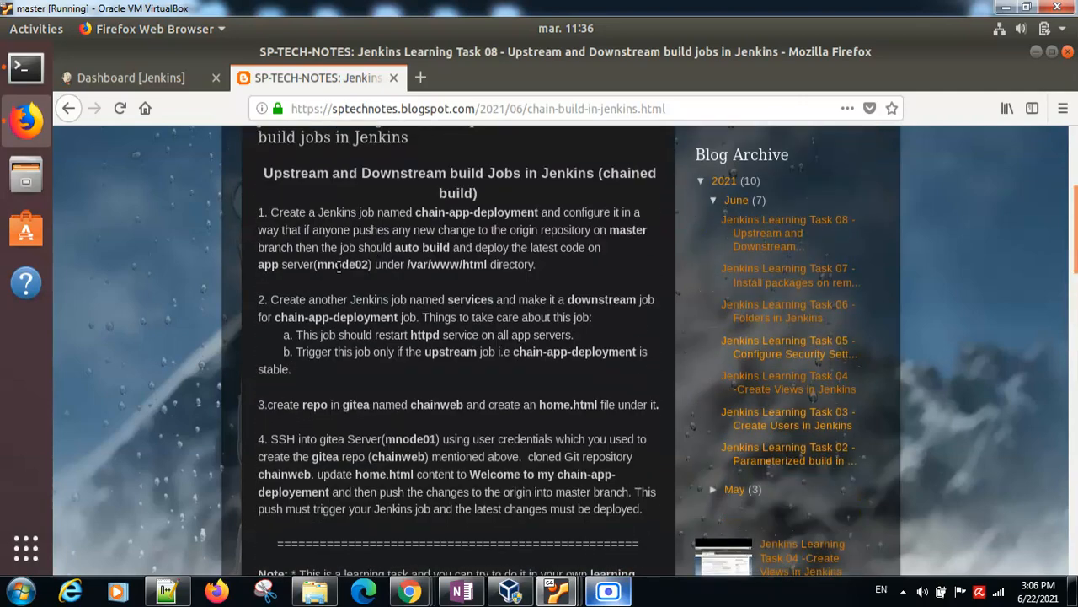
{"action": "double_click", "coordinate": [340, 267]}
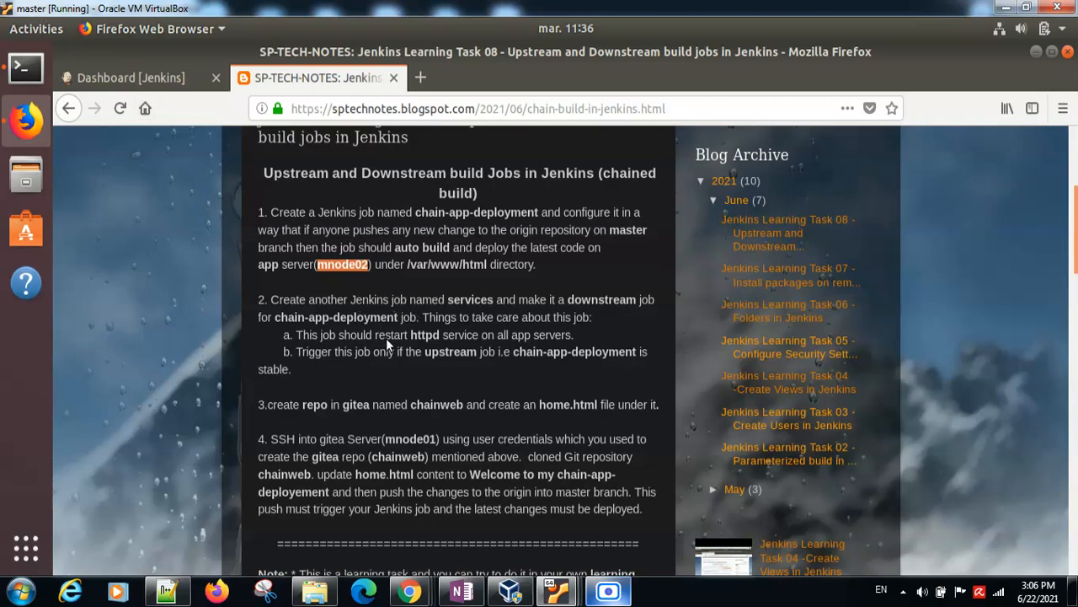
{"action": "double_click", "coordinate": [410, 438]}
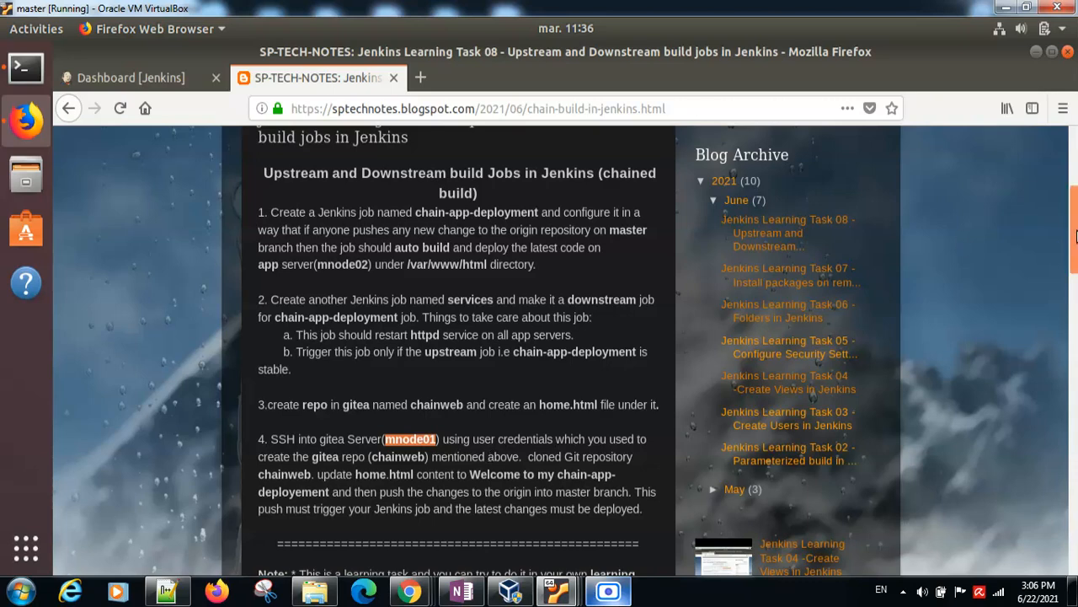
{"action": "left_click_drag", "start_coordinate": [1076, 239], "coordinate": [1073, 262]}
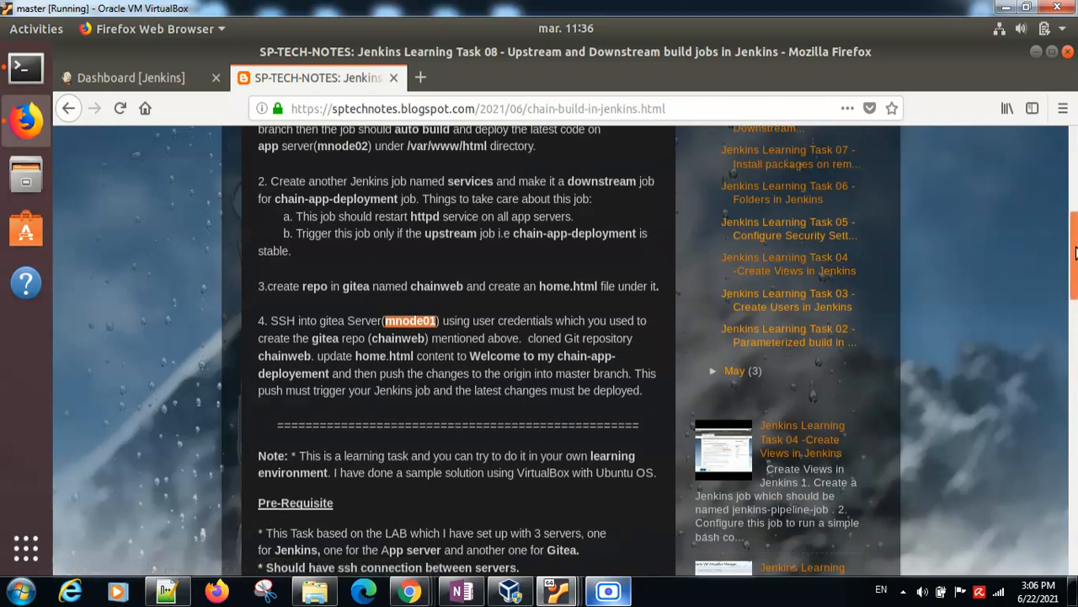
{"action": "left_click_drag", "start_coordinate": [1075, 234], "coordinate": [1075, 202]}
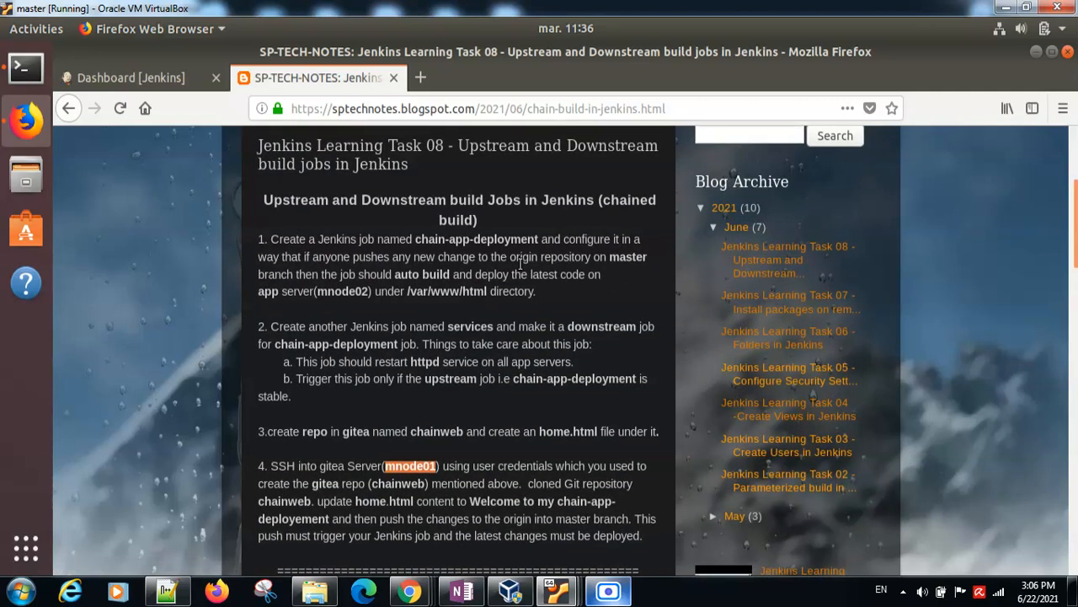
{"action": "double_click", "coordinate": [622, 258]}
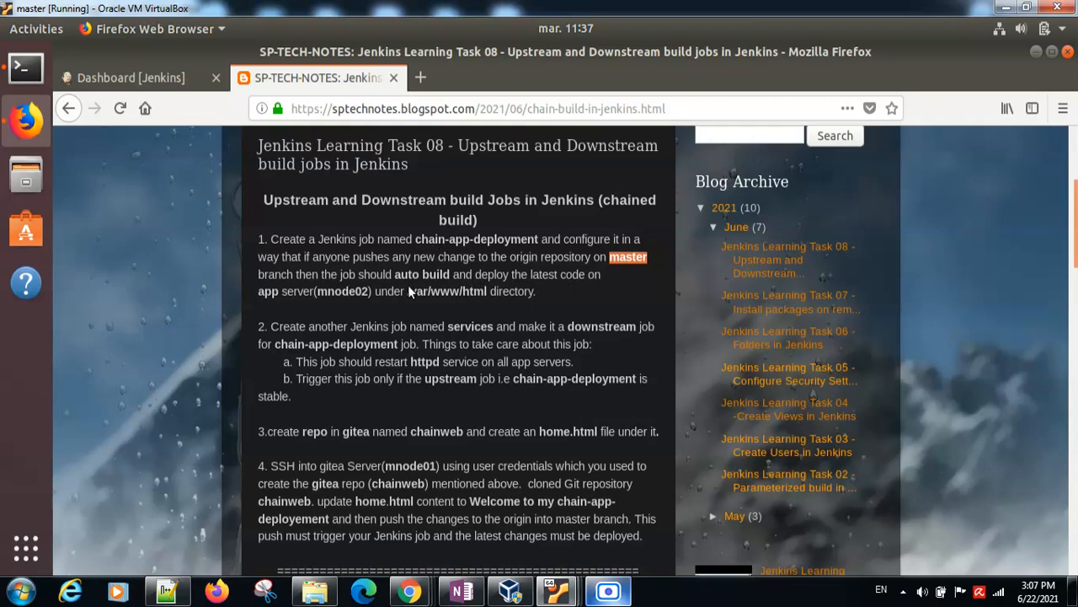
{"action": "left_click", "coordinate": [435, 242]}
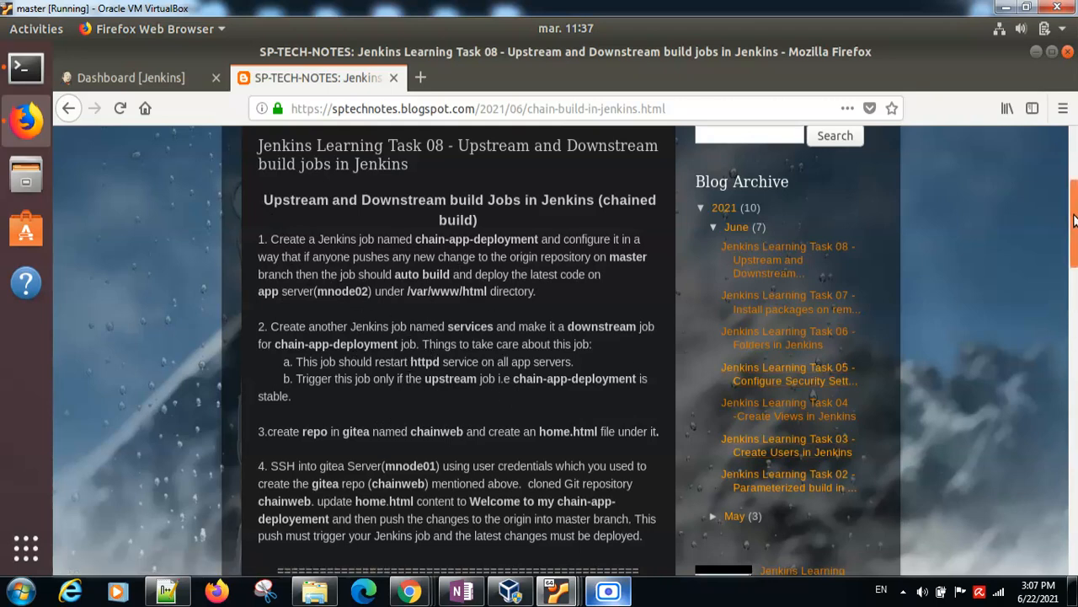
Step: Read the first item of the blog post's Solution section, about password-less sudo on the App server
{"action": "left_click_drag", "start_coordinate": [1075, 221], "coordinate": [1076, 348]}
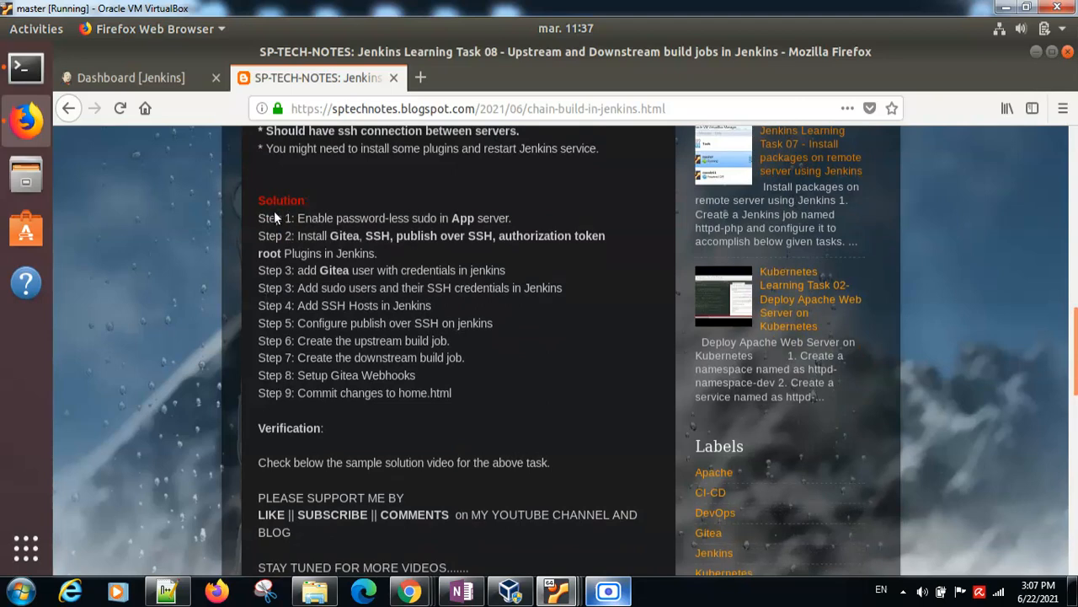
{"action": "left_click_drag", "start_coordinate": [300, 219], "coordinate": [507, 218]}
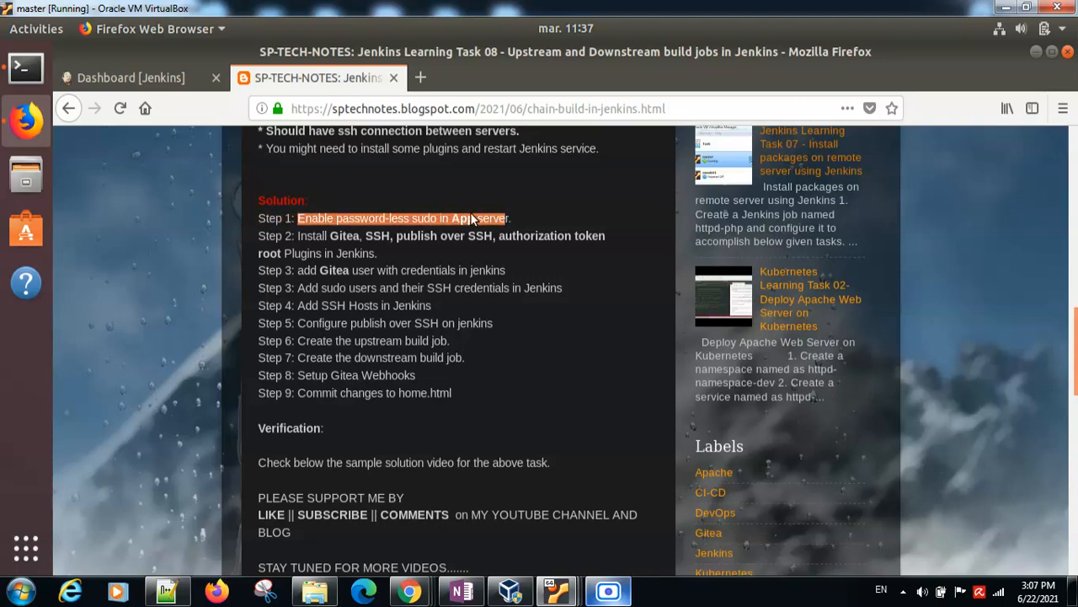
{"action": "double_click", "coordinate": [471, 219]}
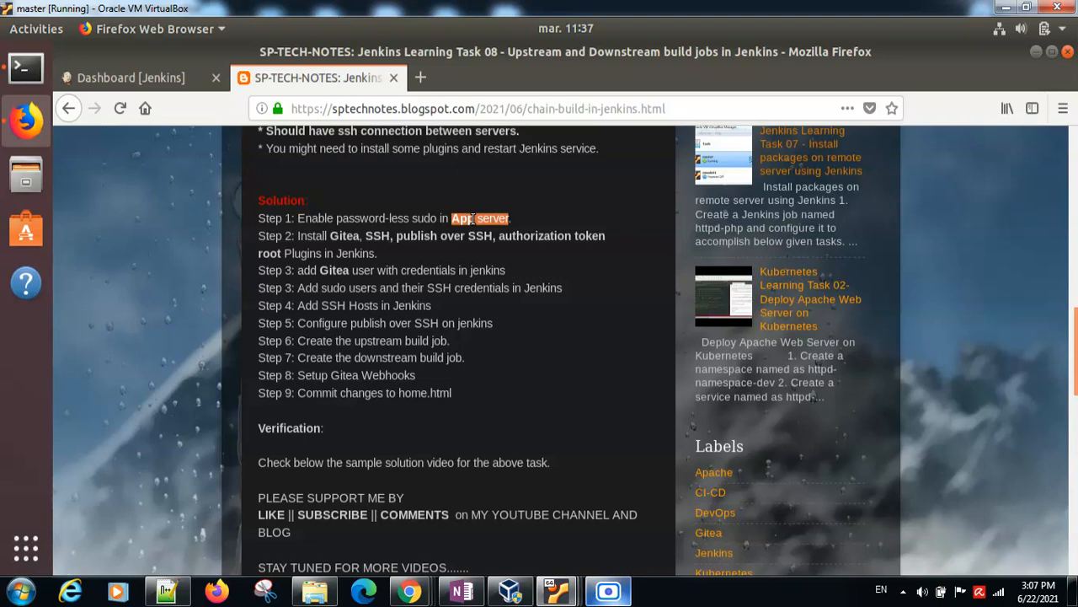
Step: Switch to the mnode02 virtual machine and unlock its session with the account password
{"action": "mouse_move", "coordinate": [556, 591]}
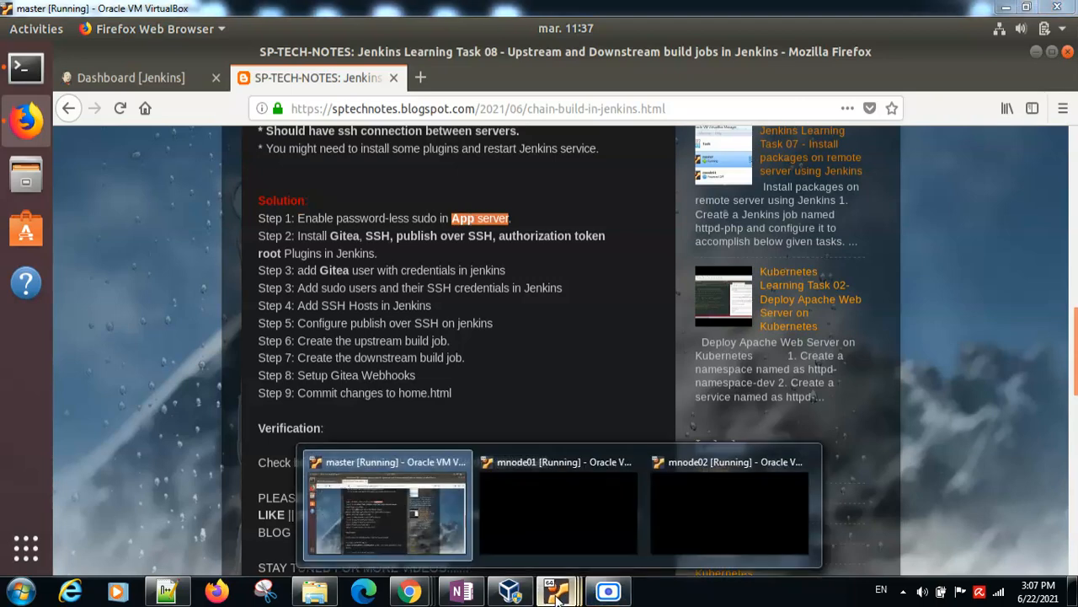
{"action": "left_click", "coordinate": [681, 536]}
{"action": "left_click", "coordinate": [442, 305]}
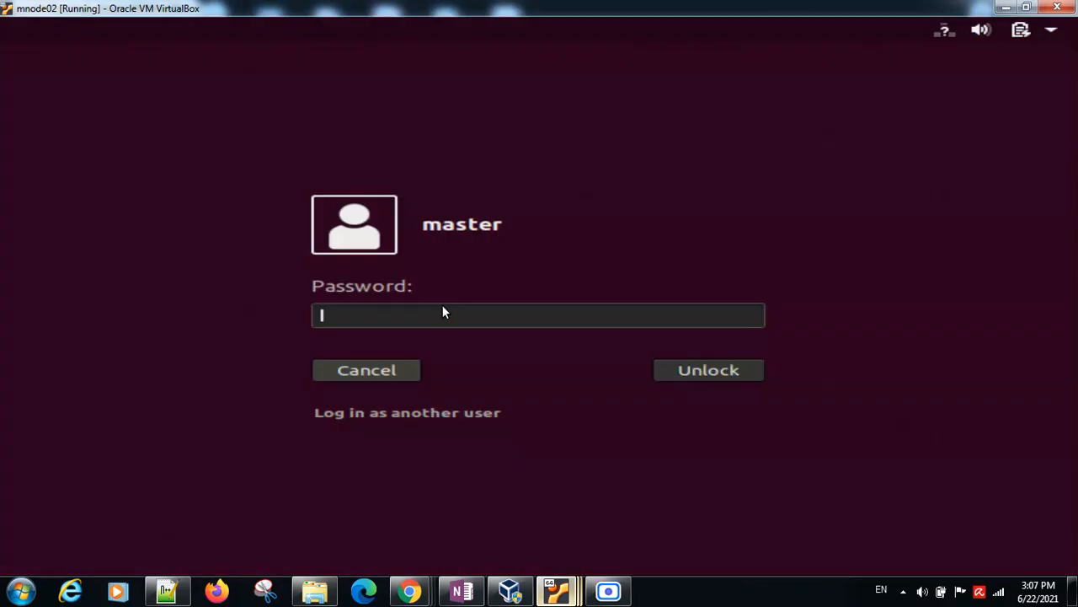
{"action": "type", "text": "*********"}
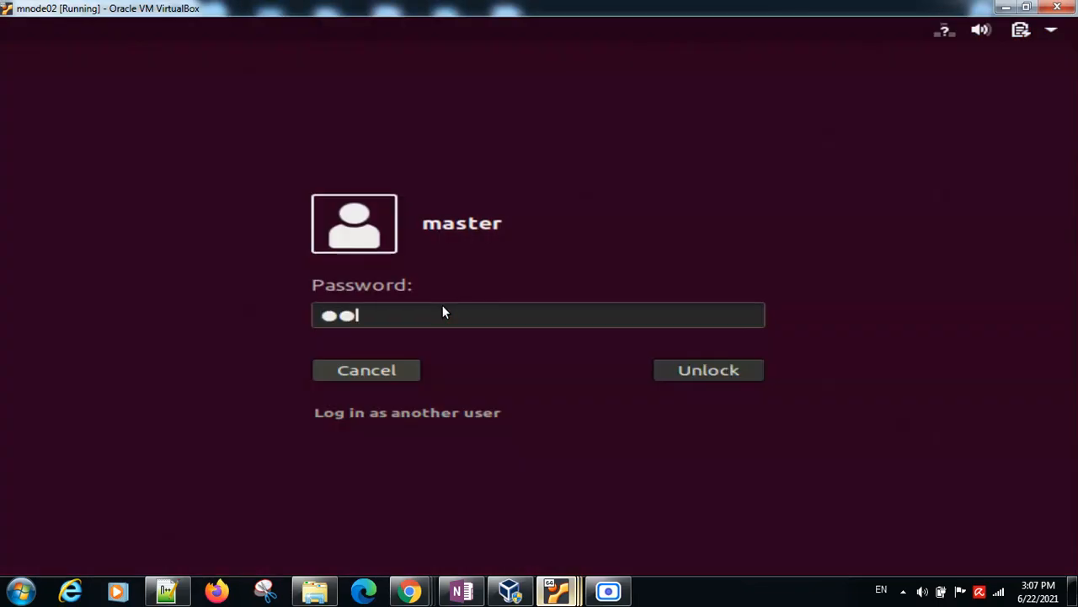
{"action": "type", "text": "****"}
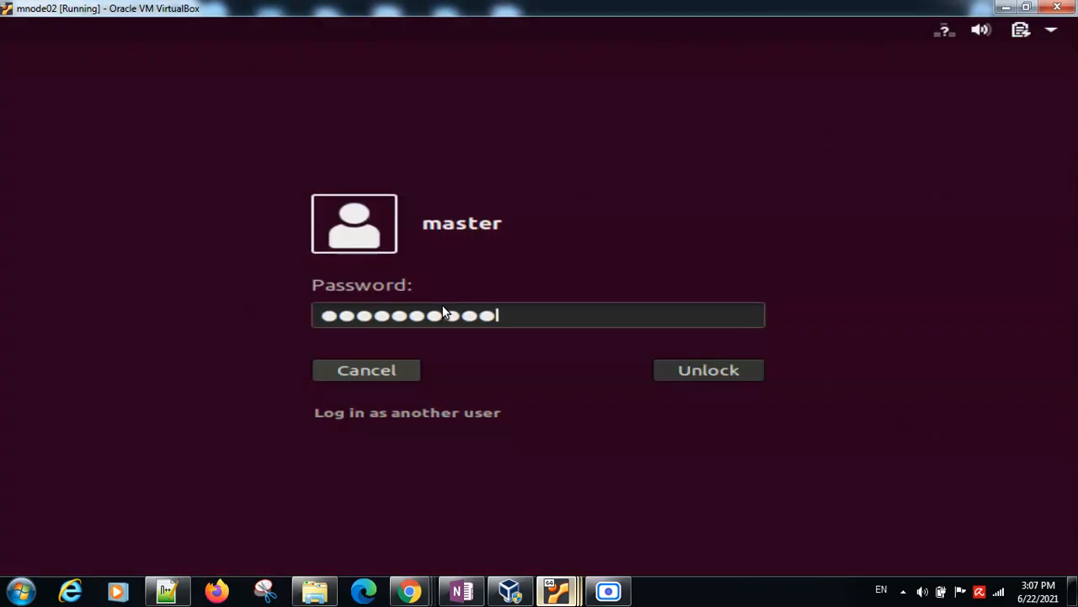
{"action": "key", "text": "Return"}
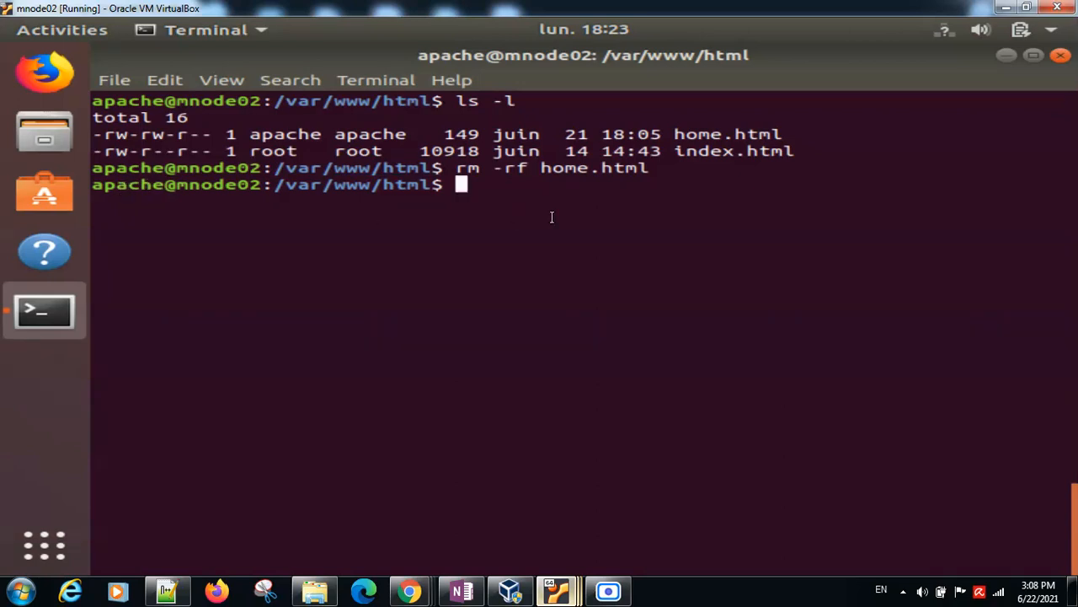
Step: Clear the mnode02 terminal and check the user and host name in its prompt
{"action": "key", "text": "ctrl+l"}
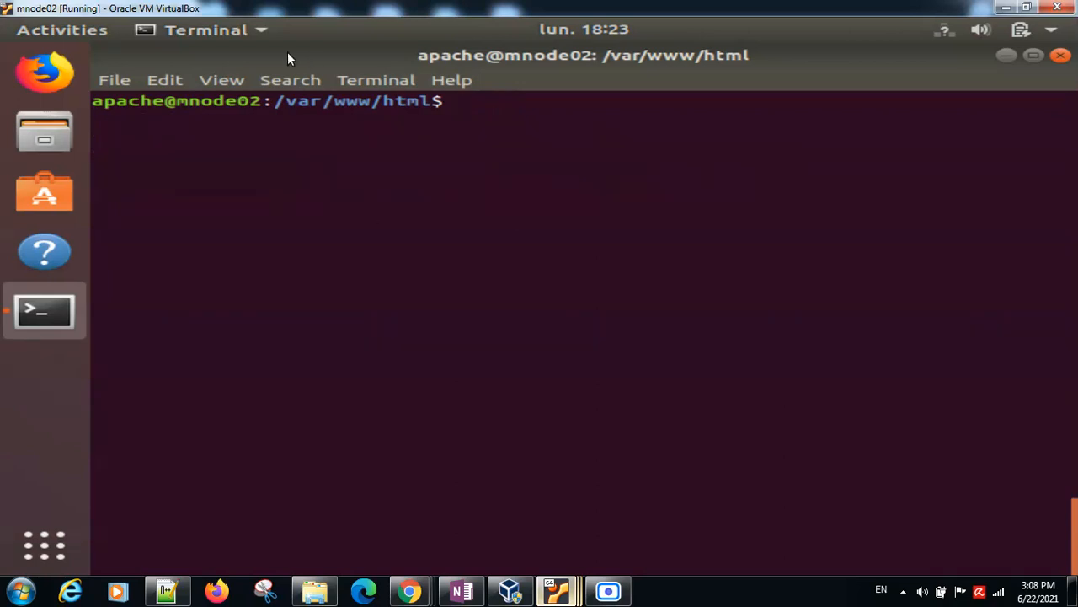
{"action": "double_click", "coordinate": [129, 101]}
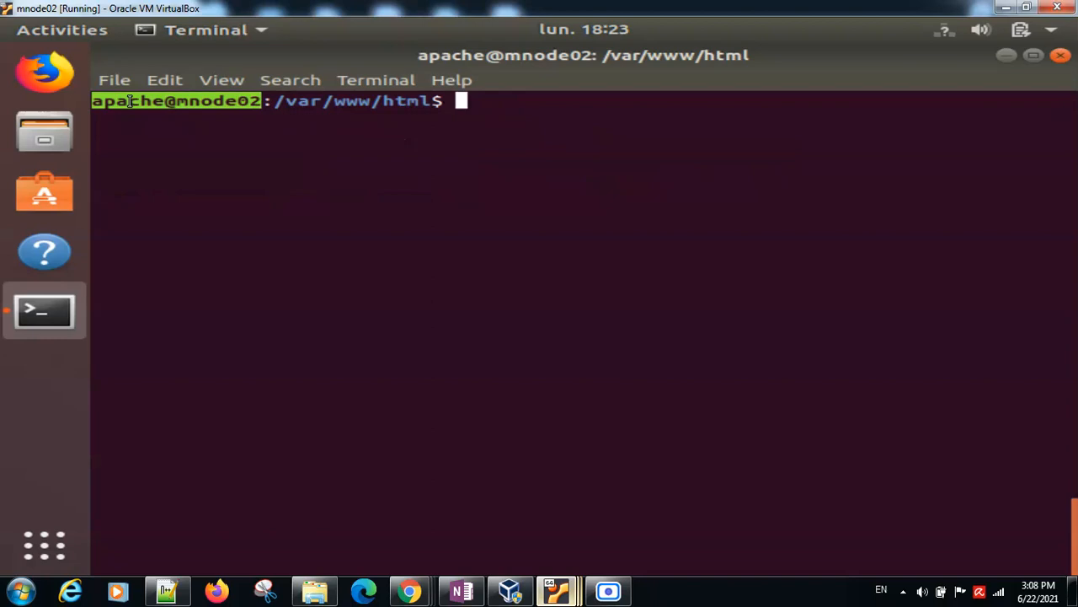
{"action": "left_click", "coordinate": [128, 101]}
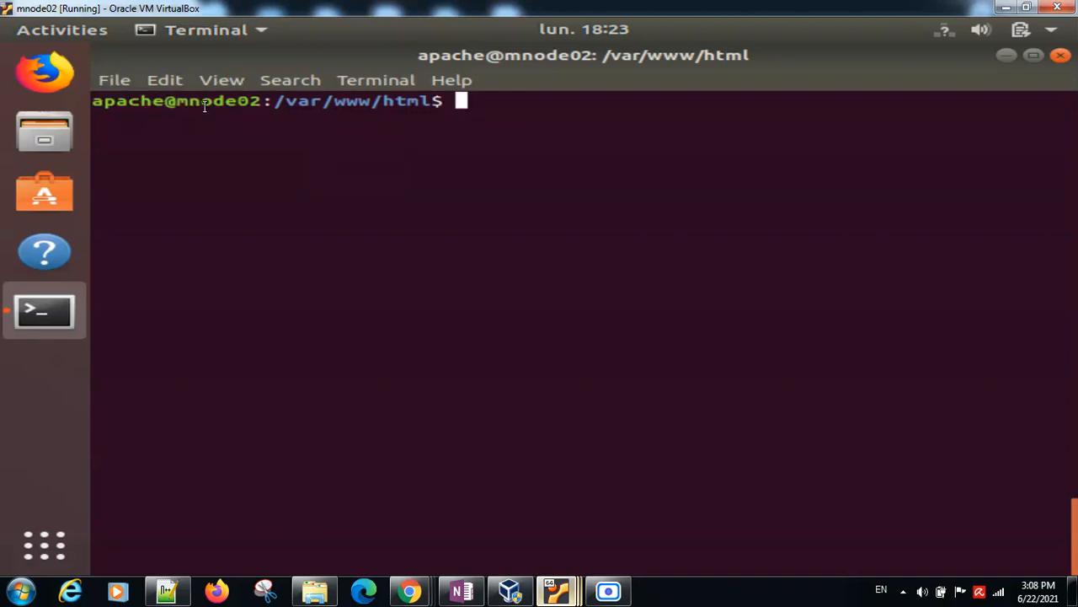
{"action": "double_click", "coordinate": [205, 101]}
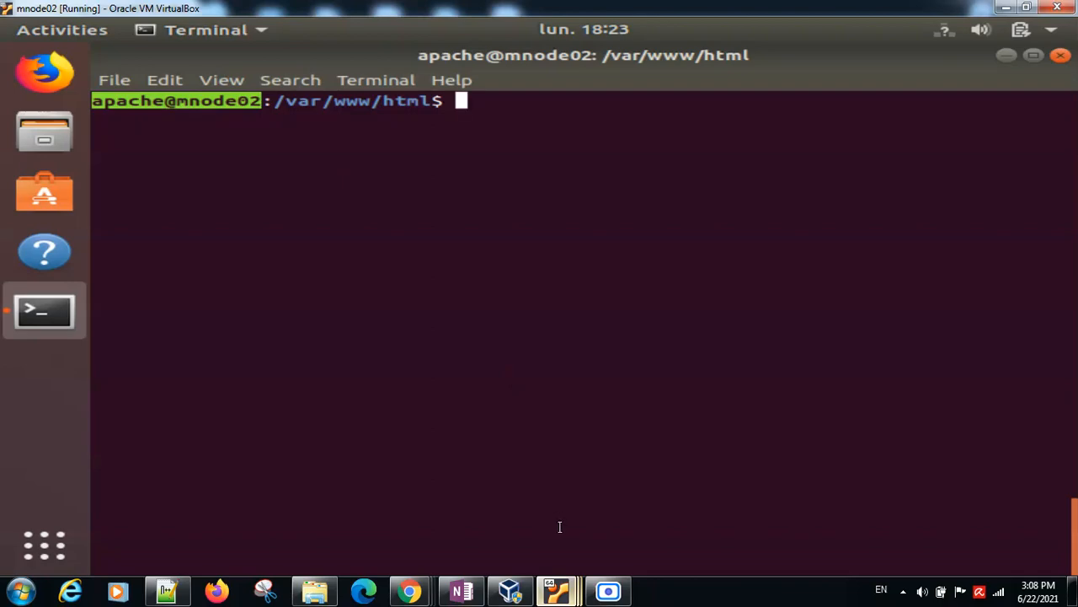
Step: Switch to the master virtual machine's terminal, connect to apache@mnode02 over SSH with the account password, and clear the screen
{"action": "mouse_move", "coordinate": [556, 590]}
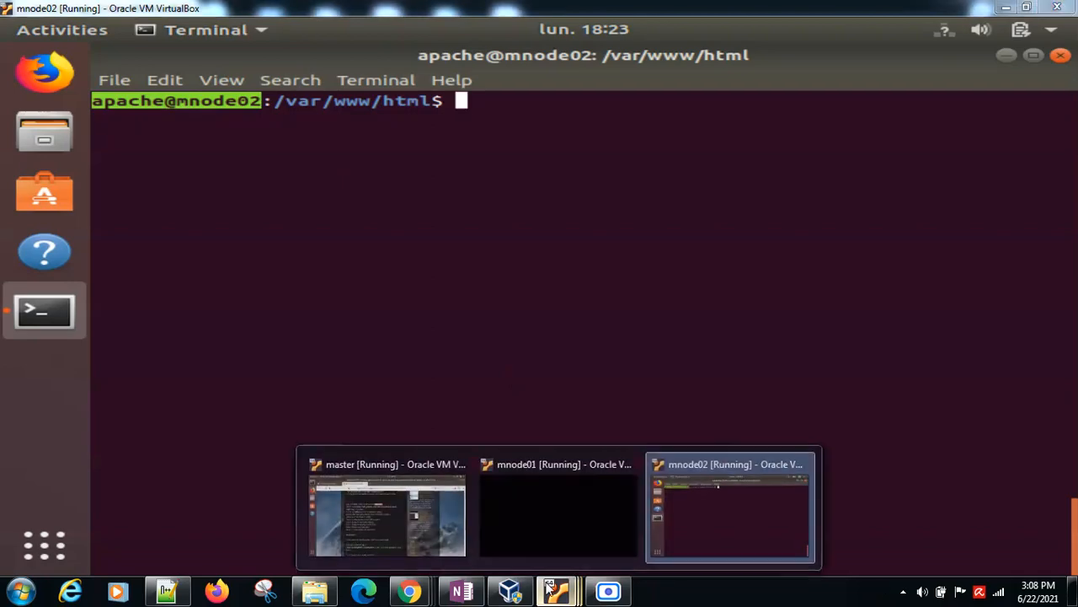
{"action": "left_click", "coordinate": [364, 501]}
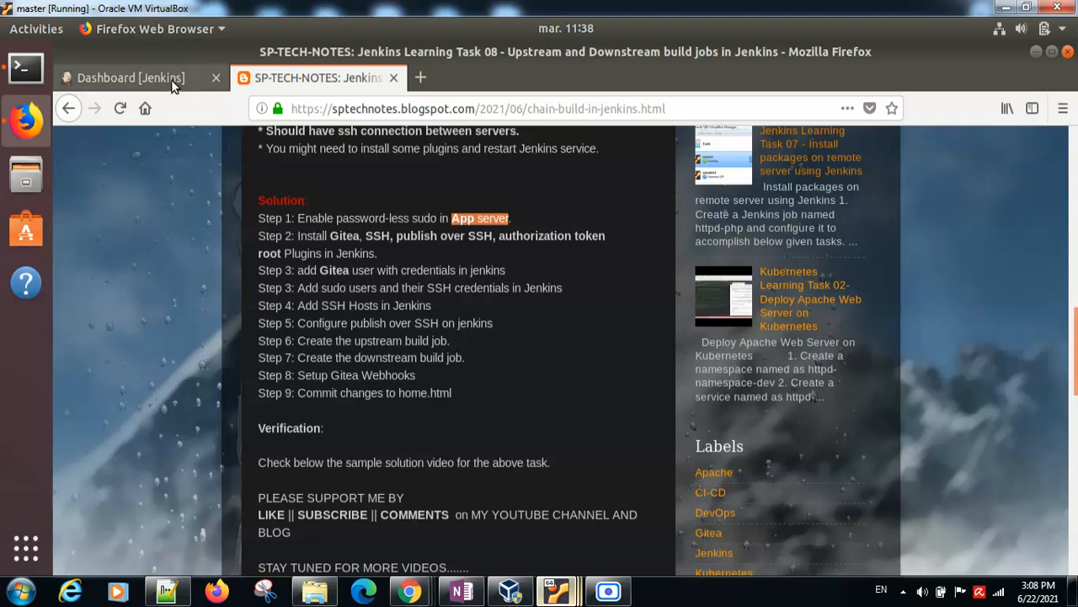
{"action": "left_click", "coordinate": [26, 67]}
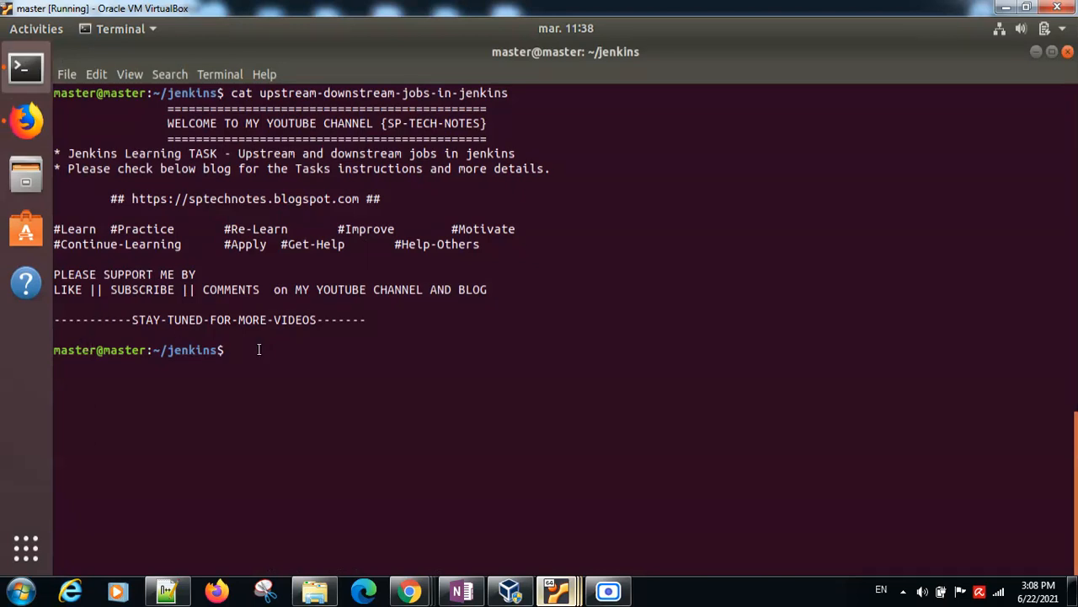
{"action": "type", "text": "ssh apache"}
{"action": "type", "text": "@mnode02"}
{"action": "key", "text": "Return"}
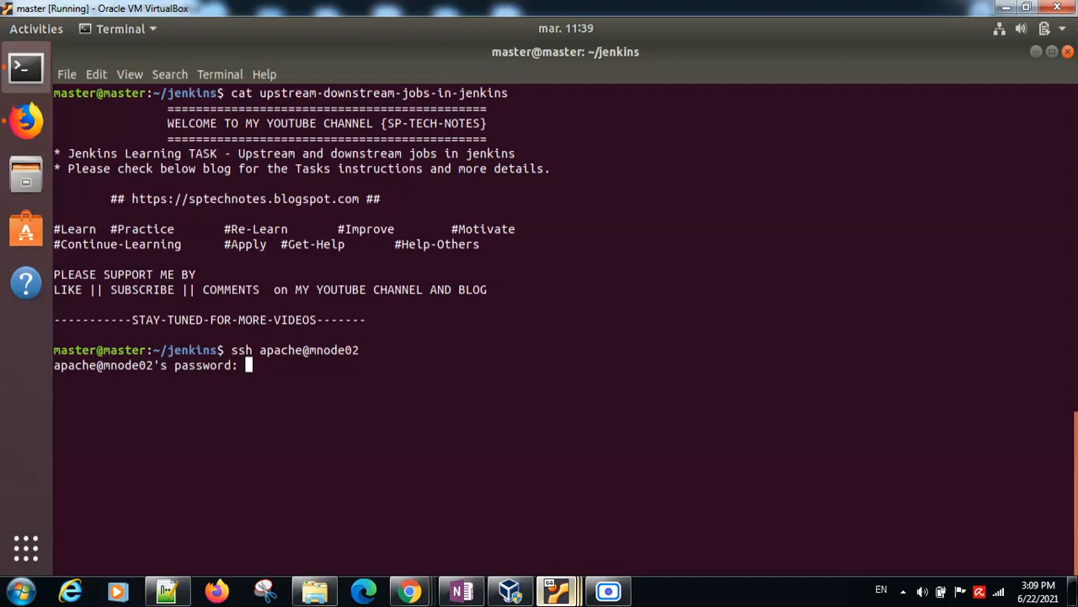
{"action": "key", "text": "Return"}
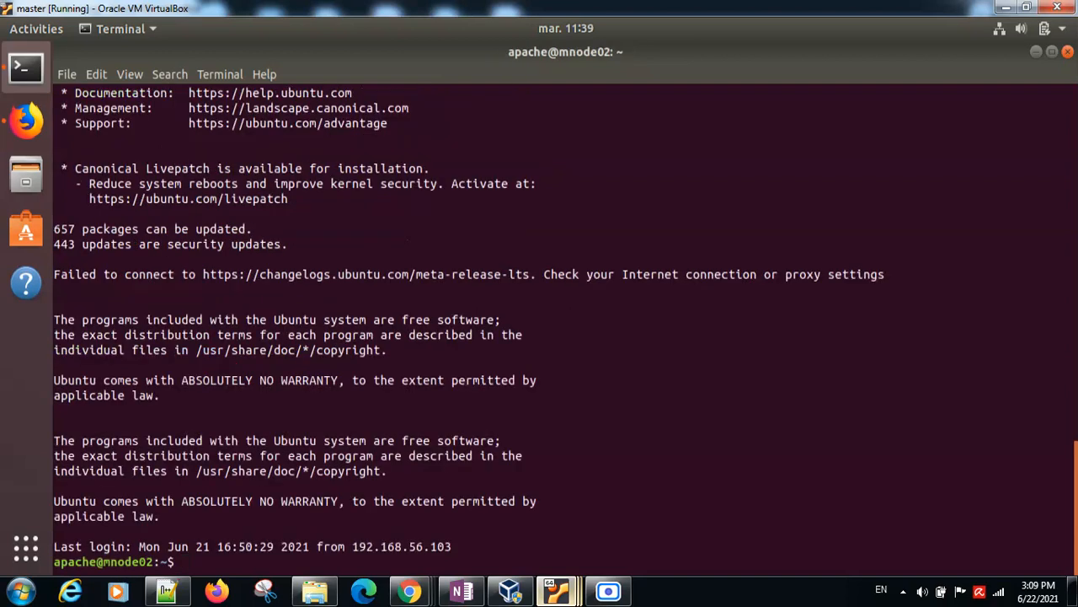
{"action": "key", "text": "ctrl+l"}
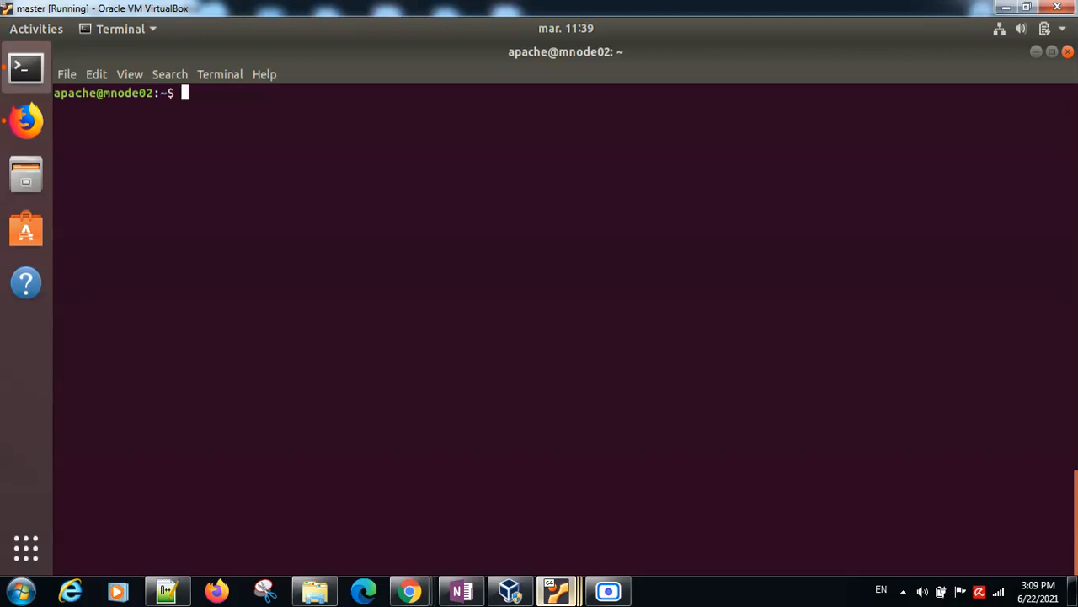
Step: Open the sudoers file on mnode02 with sudo visudo and examine the apache user's privilege entry at the end of the file
{"action": "type", "text": "sudo visudo"}
{"action": "key", "text": "Return"}
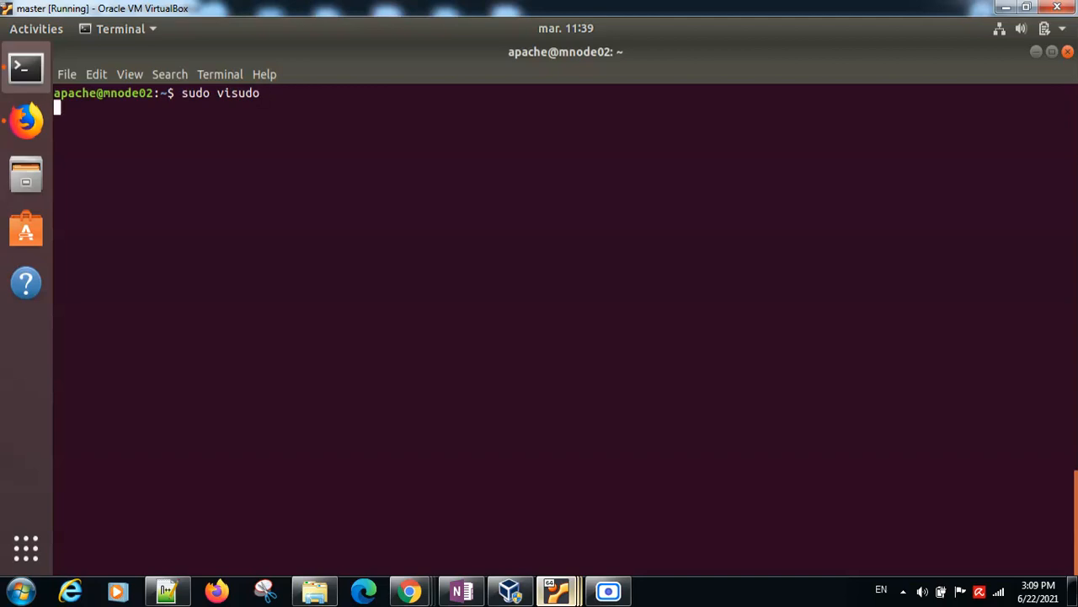
{"action": "key", "text": "Down"}
{"action": "key", "text": "Down"}
{"action": "key", "text": "Down"}
{"action": "key", "text": "Down"}
{"action": "key", "text": "Down"}
{"action": "key", "text": "Down"}
{"action": "key", "text": "Down"}
{"action": "key", "text": "Down"}
{"action": "key", "text": "Down"}
{"action": "key", "text": "Down"}
{"action": "key", "text": "Down"}
{"action": "key", "text": "Down"}
{"action": "key", "text": "Down"}
{"action": "key", "text": "Down"}
{"action": "key", "text": "Down"}
{"action": "key", "text": "Down"}
{"action": "key", "text": "Down"}
{"action": "key", "text": "Down"}
{"action": "key", "text": "Down"}
{"action": "key", "text": "Down"}
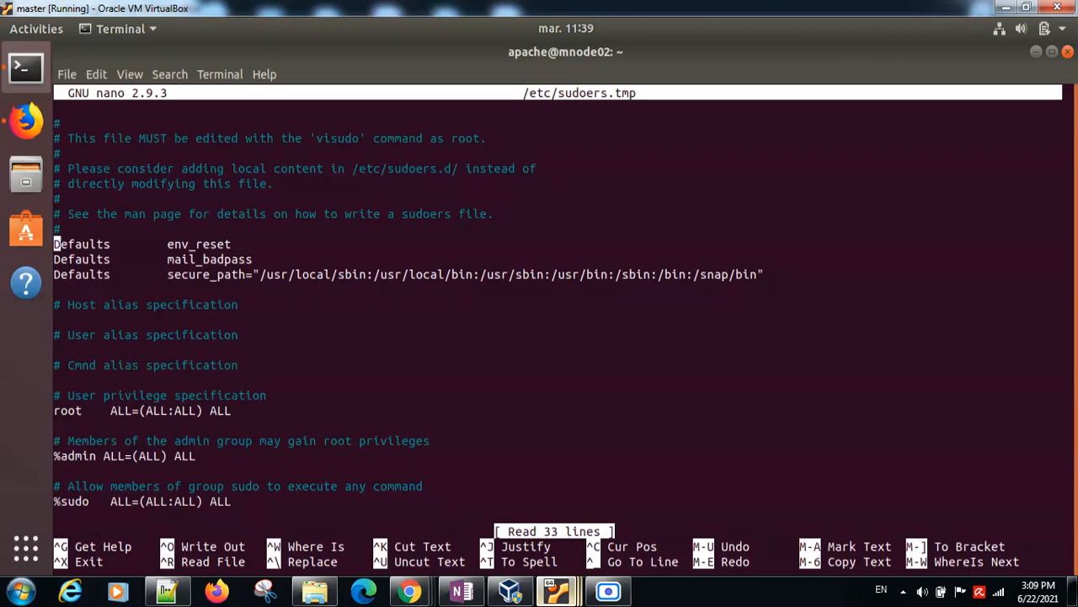
{"action": "key", "text": "Down"}
{"action": "key", "text": "Down"}
{"action": "key", "text": "Down"}
{"action": "key", "text": "Down"}
{"action": "key", "text": "Down"}
{"action": "key", "text": "Down"}
{"action": "key", "text": "Down"}
{"action": "key", "text": "Down"}
{"action": "key", "text": "Down"}
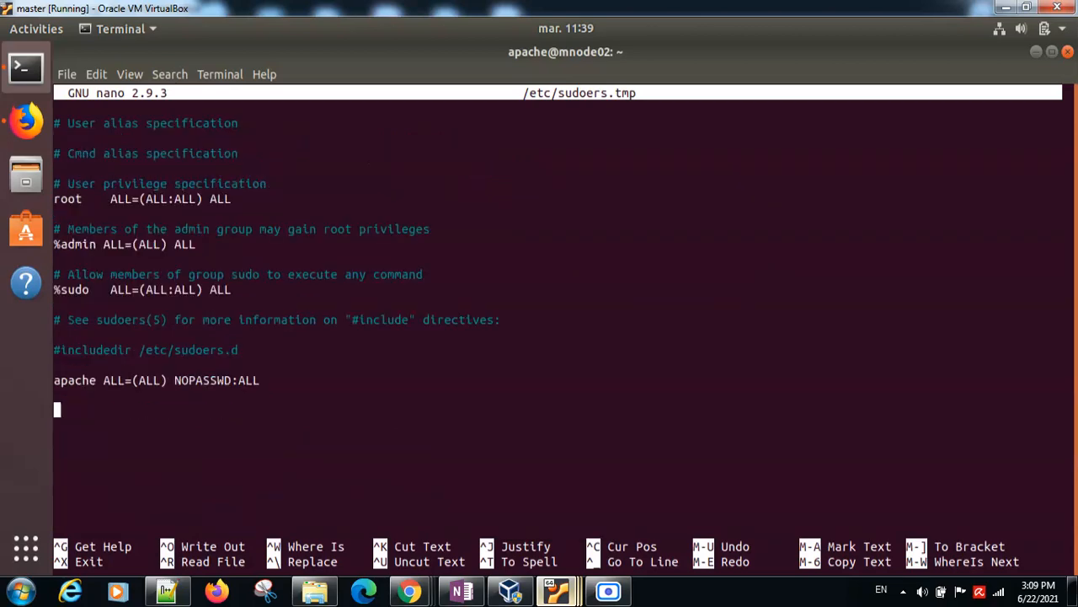
{"action": "triple_click", "coordinate": [74, 380]}
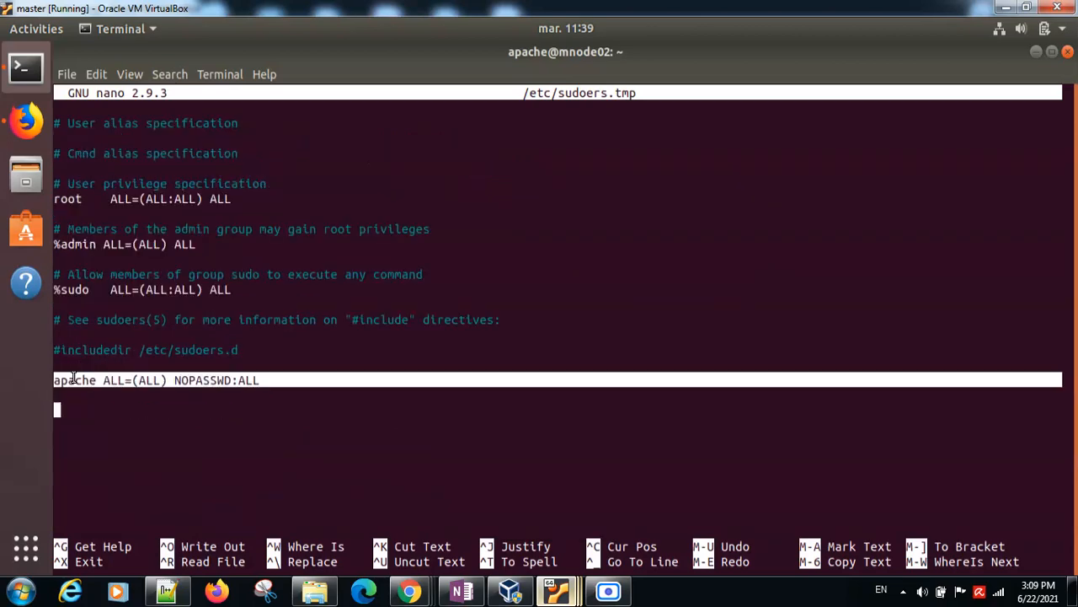
Step: Examine the apache user's name and its ALL=(ALL) NOPASSWD:ALL rule in the sudoers file, and exit nano without changes
{"action": "left_click", "coordinate": [73, 379]}
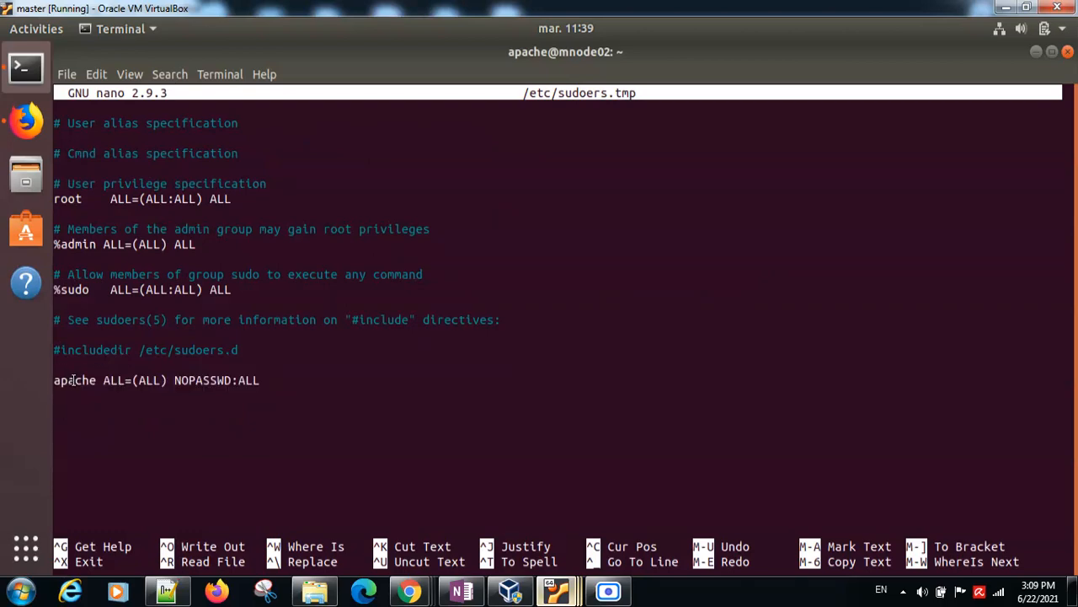
{"action": "double_click", "coordinate": [74, 379]}
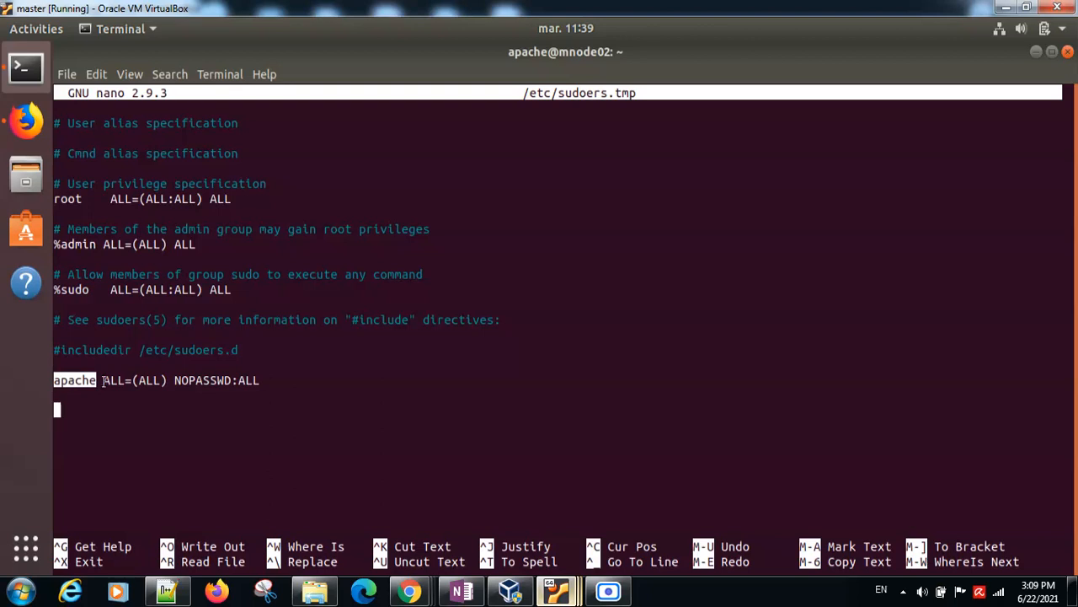
{"action": "double_click", "coordinate": [75, 381]}
{"action": "left_click_drag", "start_coordinate": [104, 380], "coordinate": [260, 380]}
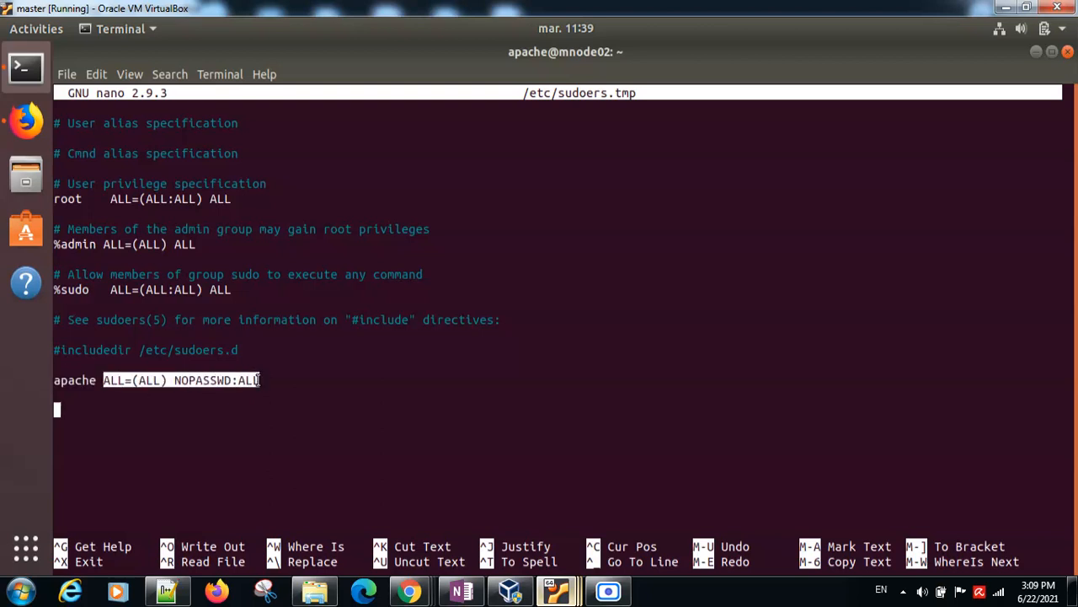
{"action": "left_click", "coordinate": [174, 420]}
{"action": "key", "text": "ctrl+x"}
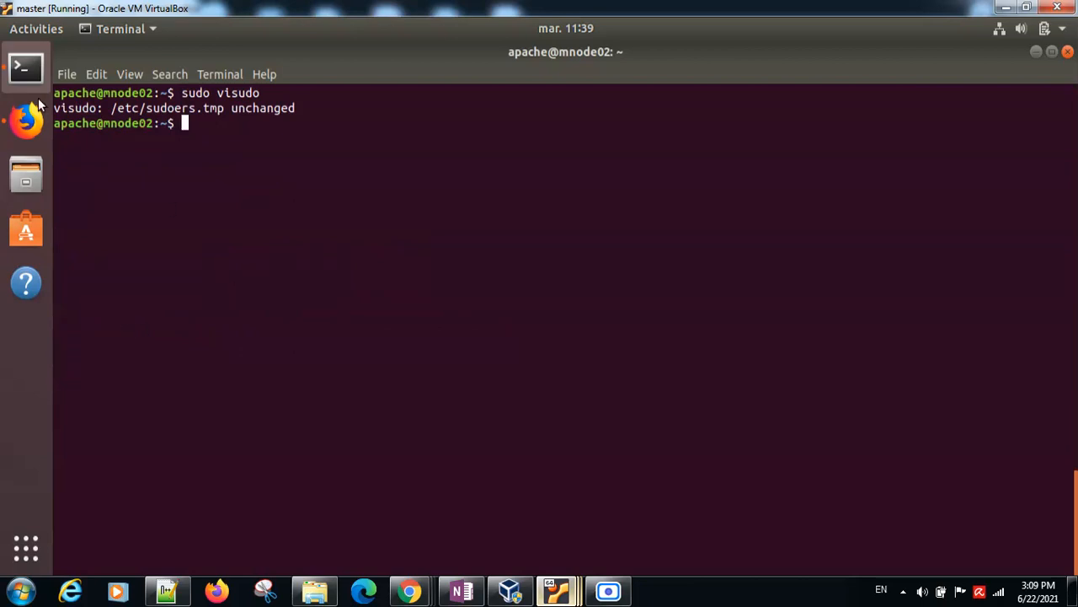
Step: Read the plugin installation step in the Firefox task notes and open the available plugins list in the Jenkins Plugin Manager
{"action": "left_click", "coordinate": [25, 120]}
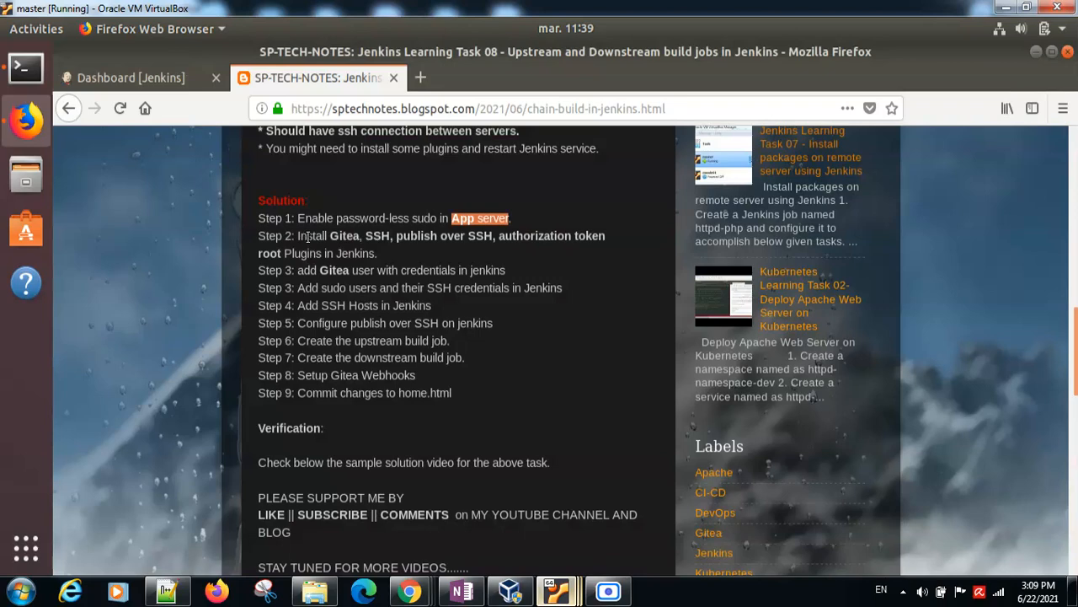
{"action": "left_click_drag", "start_coordinate": [300, 236], "coordinate": [330, 237]}
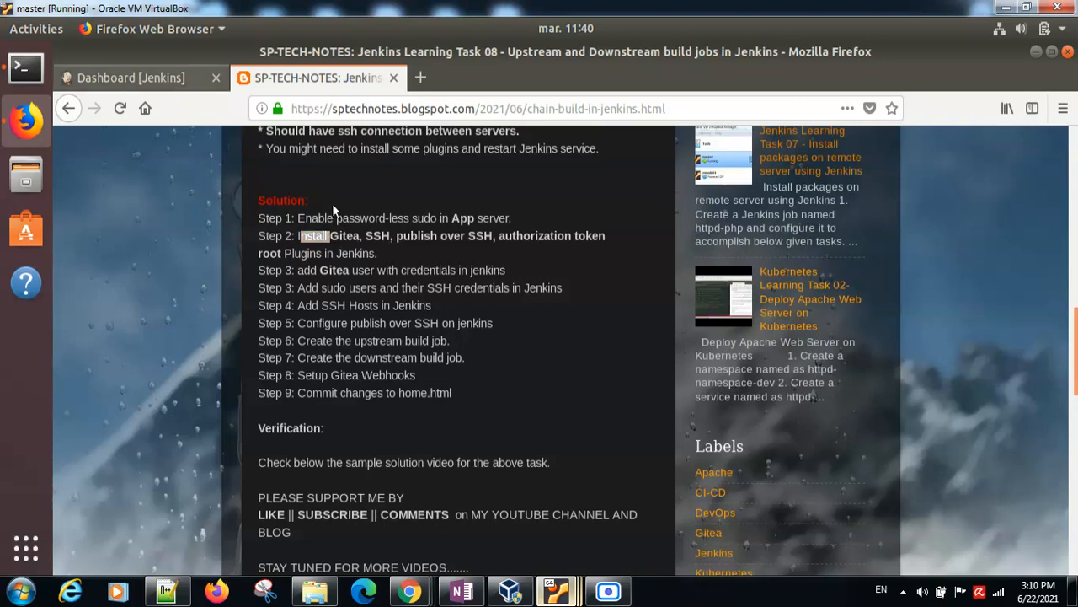
{"action": "left_click", "coordinate": [138, 77]}
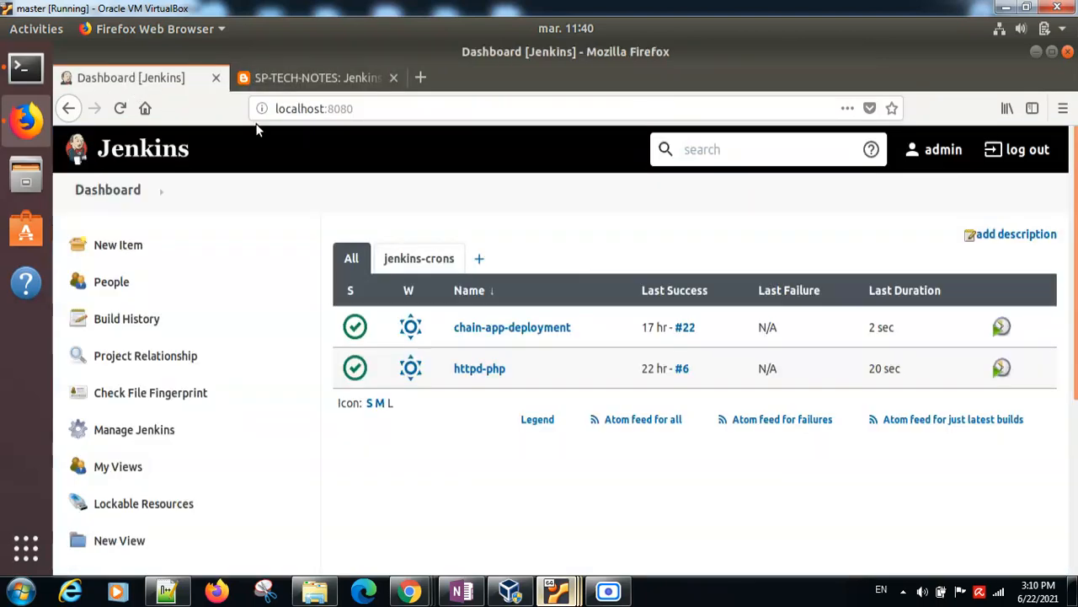
{"action": "left_click", "coordinate": [134, 431]}
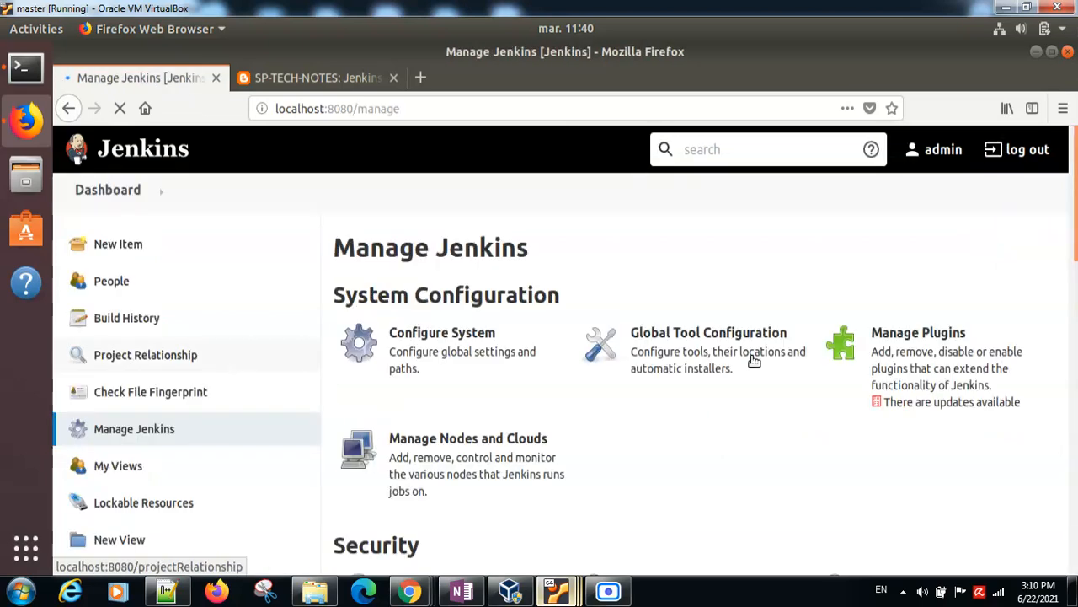
{"action": "left_click", "coordinate": [894, 358]}
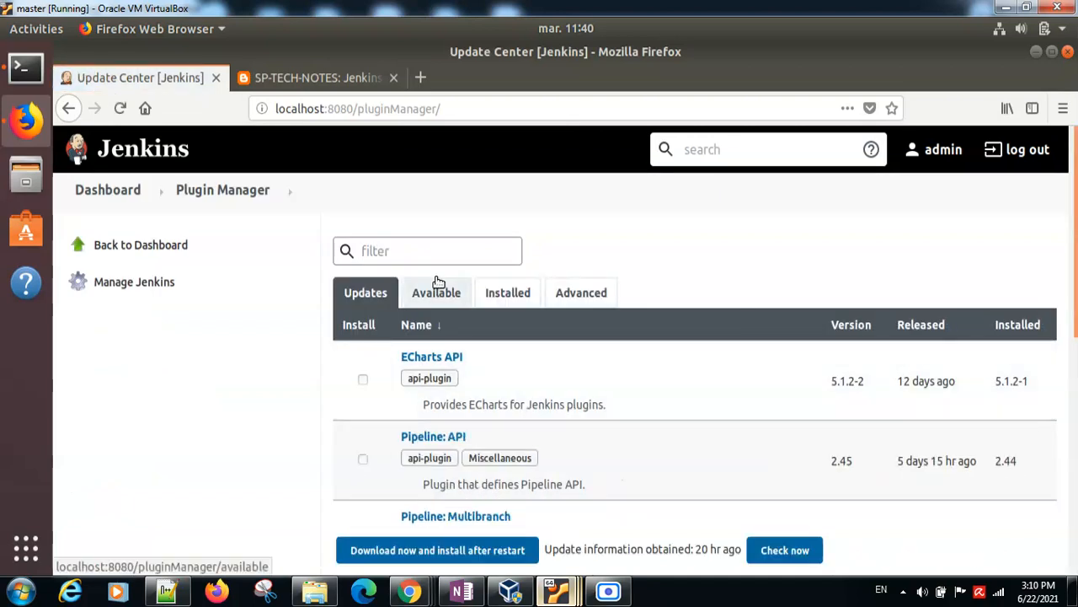
{"action": "left_click", "coordinate": [429, 295]}
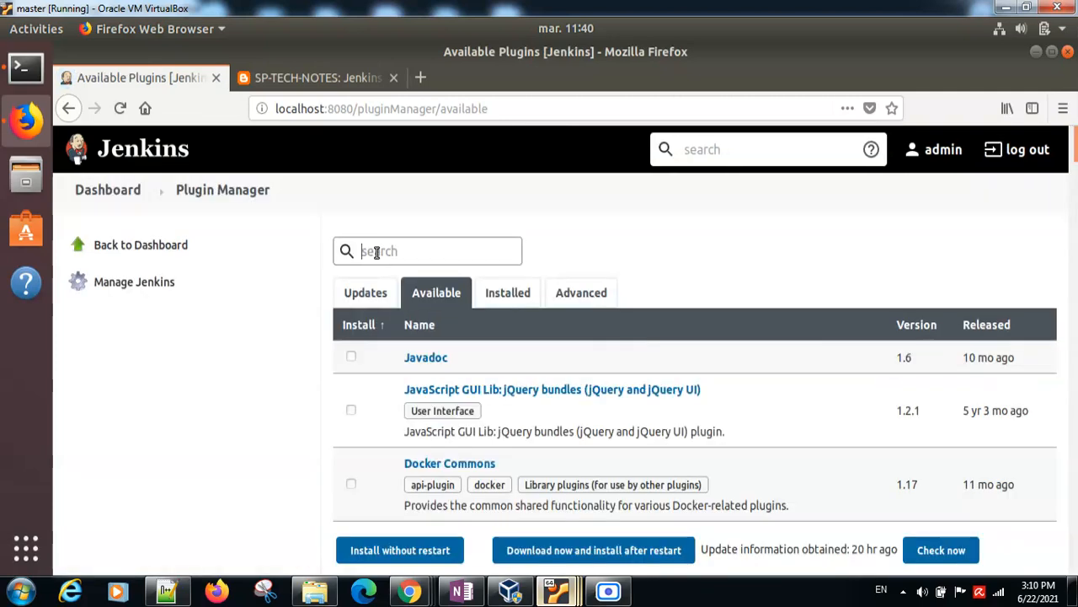
Step: Search the available Jenkins plugins for "ssh" and clear the search
{"action": "type", "text": "ssh"}
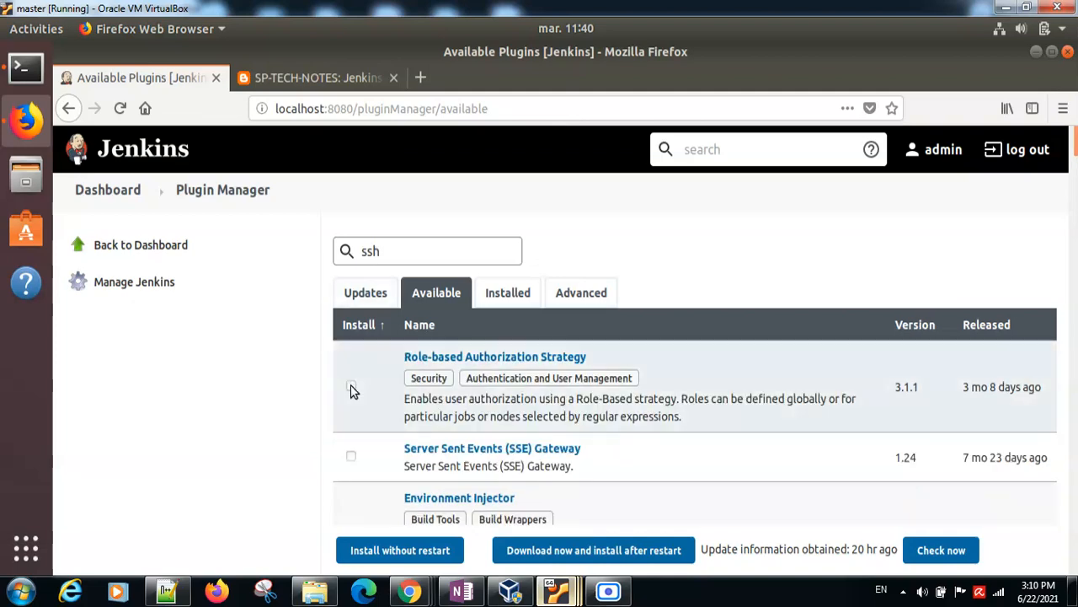
{"action": "left_click", "coordinate": [405, 252]}
{"action": "key", "text": "BackSpace"}
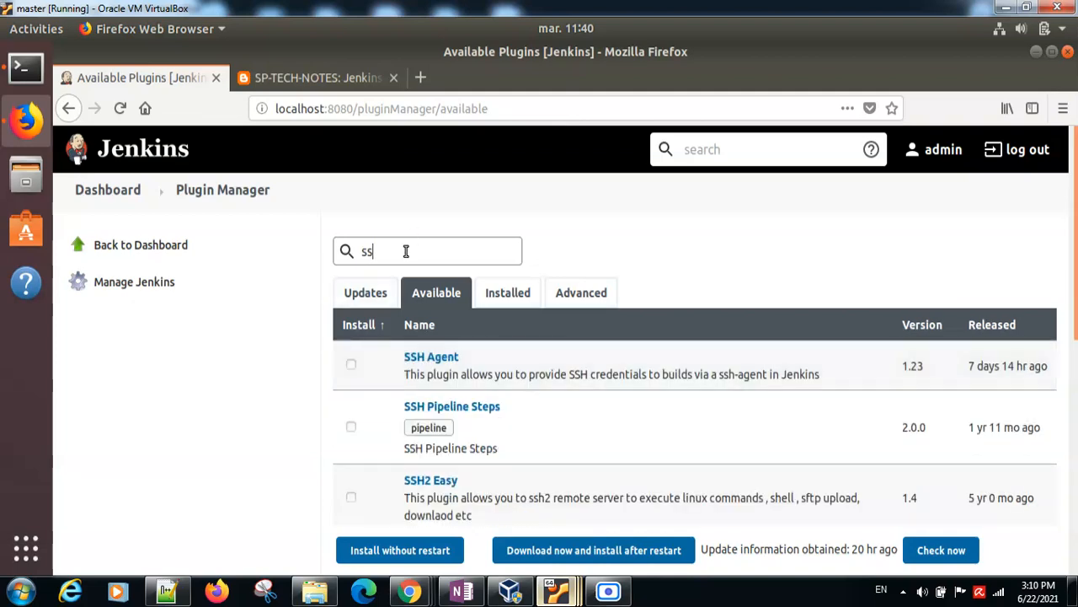
{"action": "key", "text": "BackSpace"}
{"action": "key", "text": "BackSpace"}
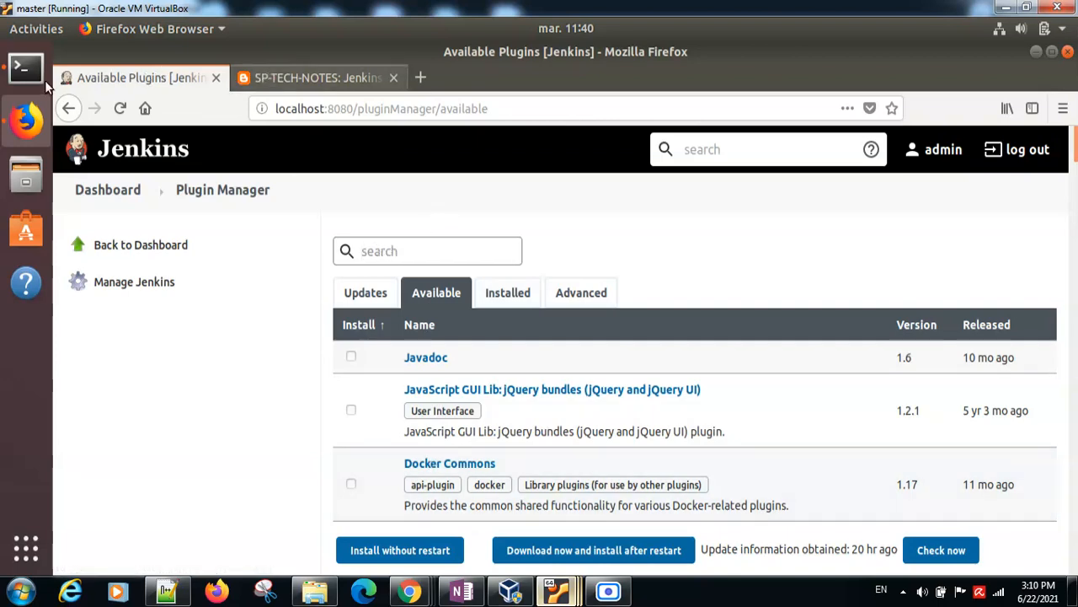
Step: Review the required plugins and the Gitea credentials step in the task notes, and return Jenkins to its dashboard
{"action": "left_click", "coordinate": [311, 77]}
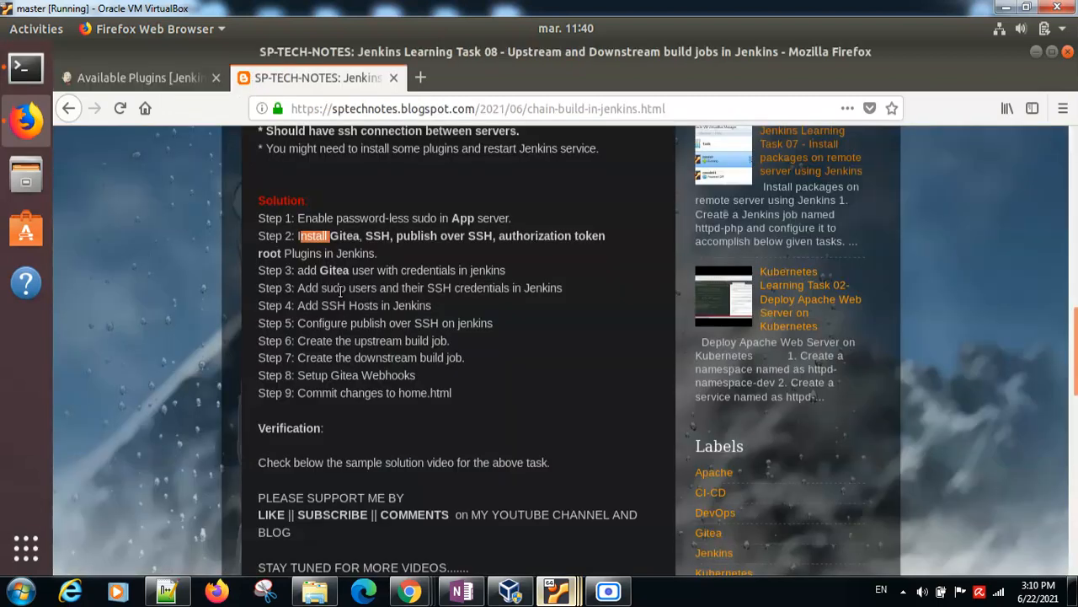
{"action": "double_click", "coordinate": [345, 238]}
{"action": "double_click", "coordinate": [379, 236]}
{"action": "double_click", "coordinate": [415, 237]}
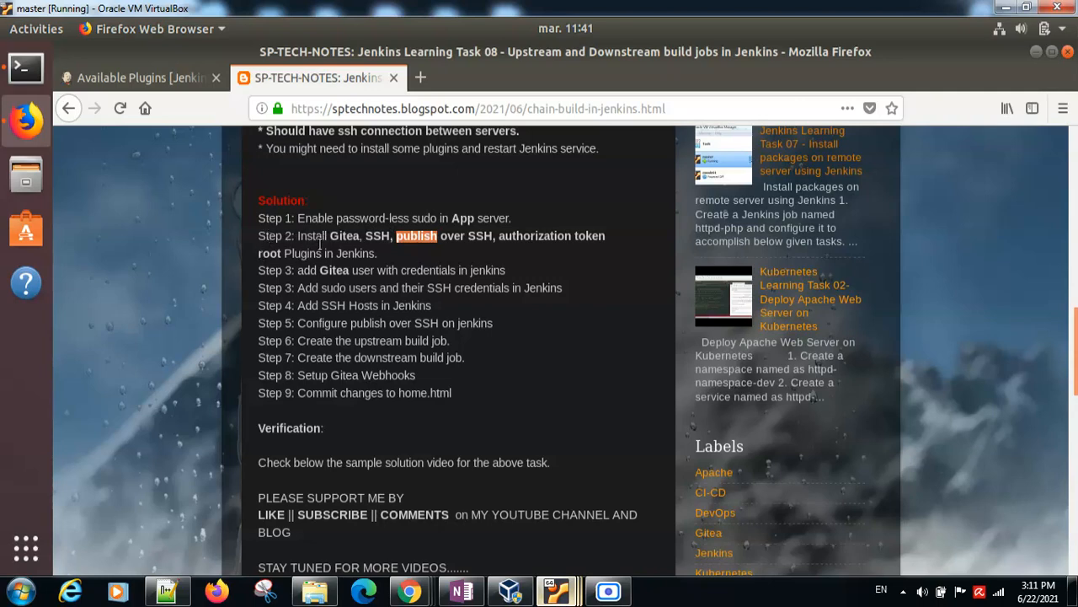
{"action": "triple_click", "coordinate": [276, 270]}
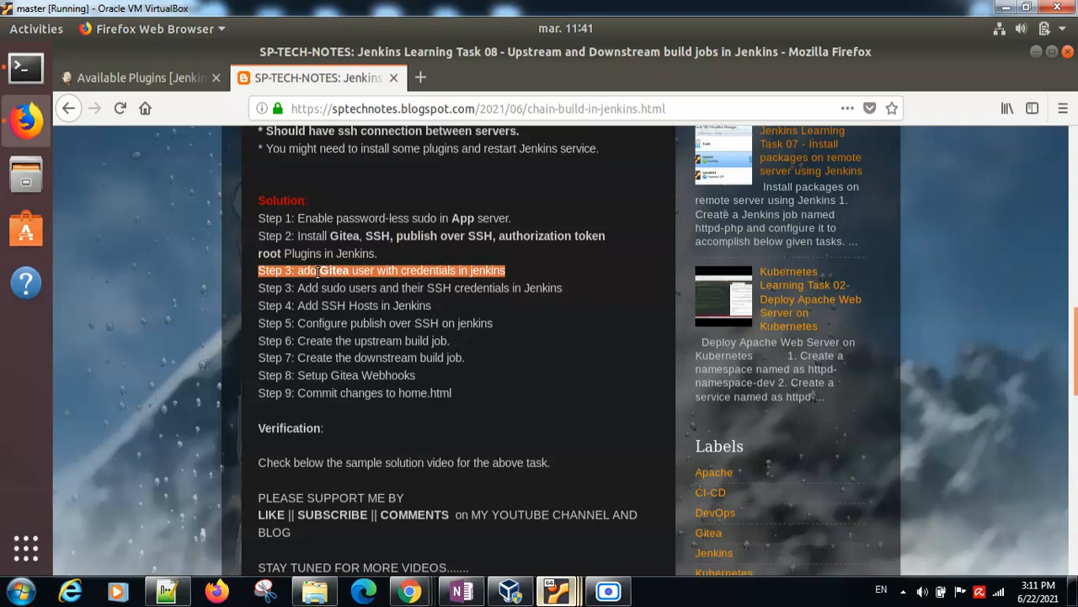
{"action": "left_click", "coordinate": [317, 271]}
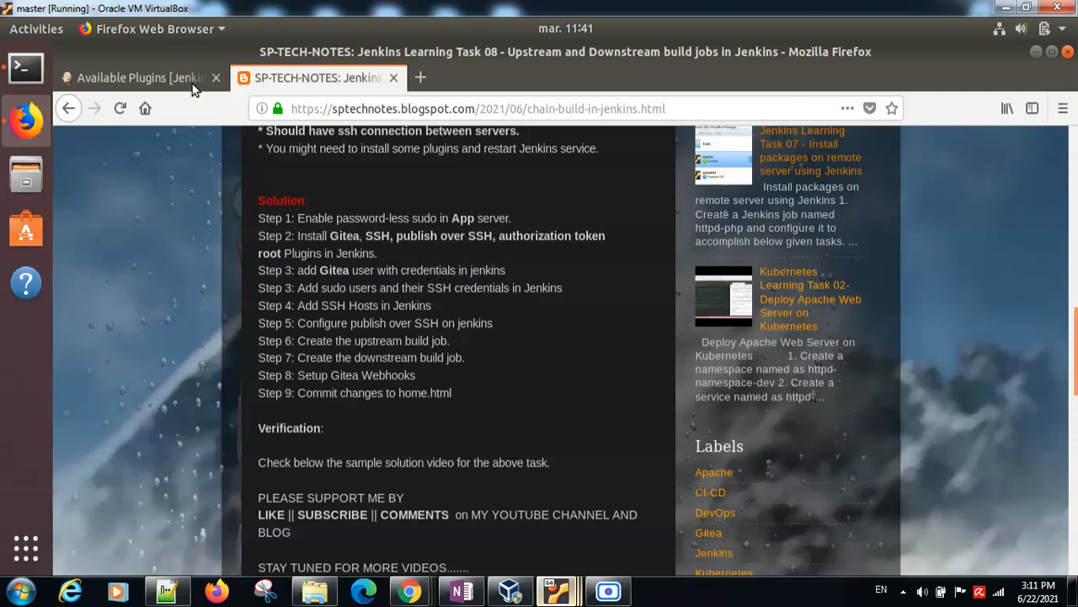
{"action": "left_click", "coordinate": [141, 78]}
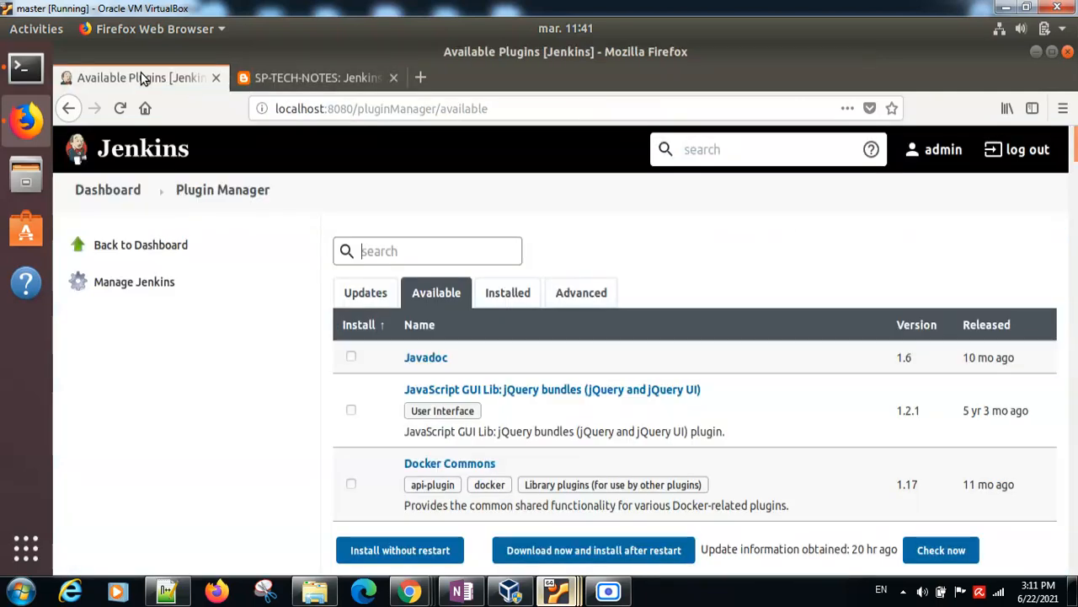
{"action": "left_click", "coordinate": [105, 191]}
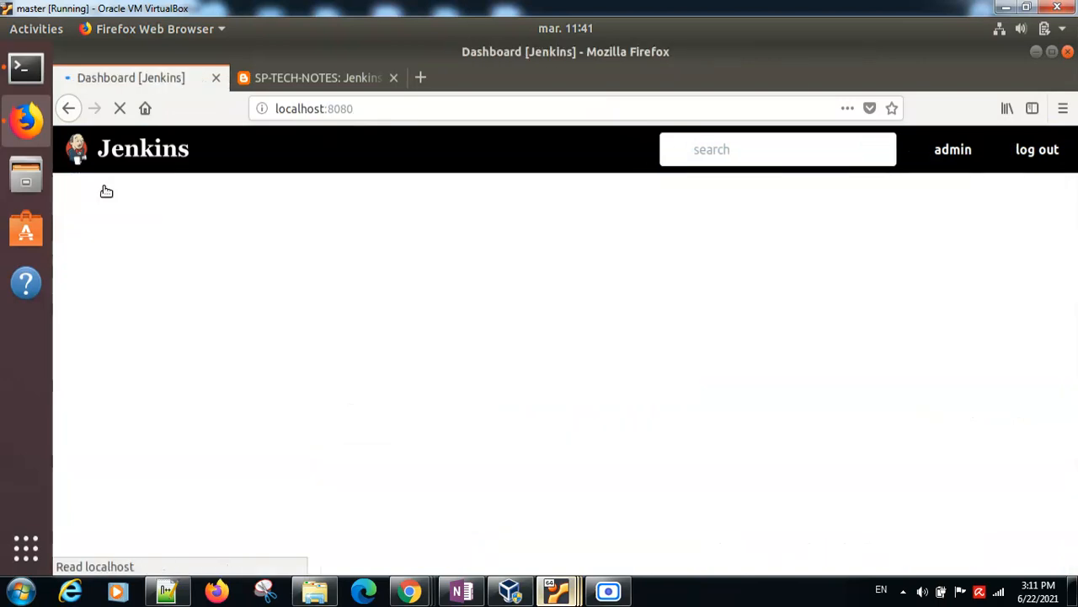
Step: Switch to the mnode01 virtual machine and unlock its session with the account password
{"action": "mouse_move", "coordinate": [551, 593]}
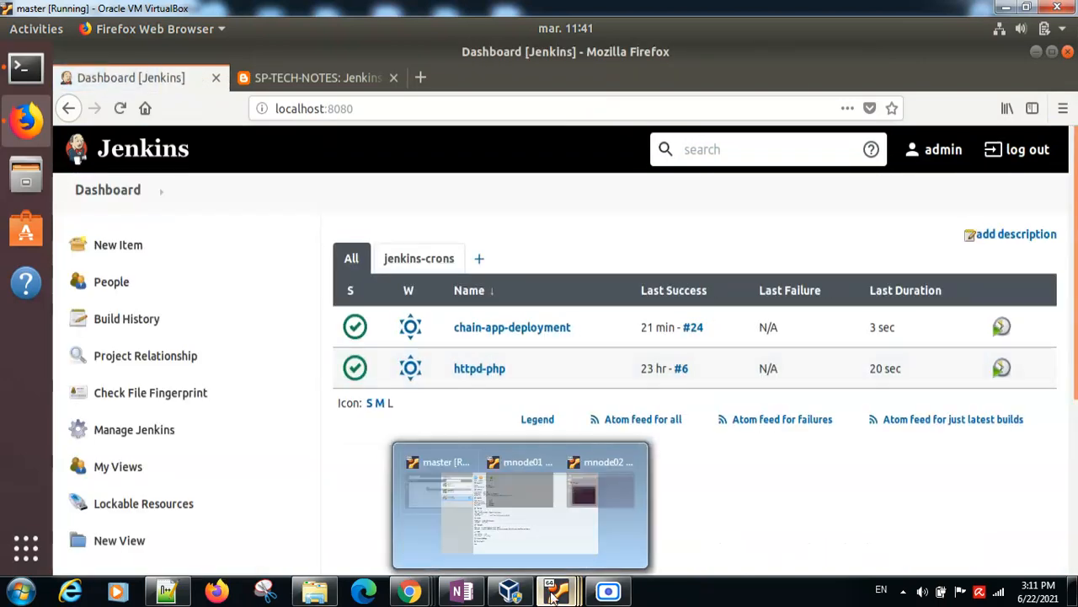
{"action": "left_click", "coordinate": [518, 520]}
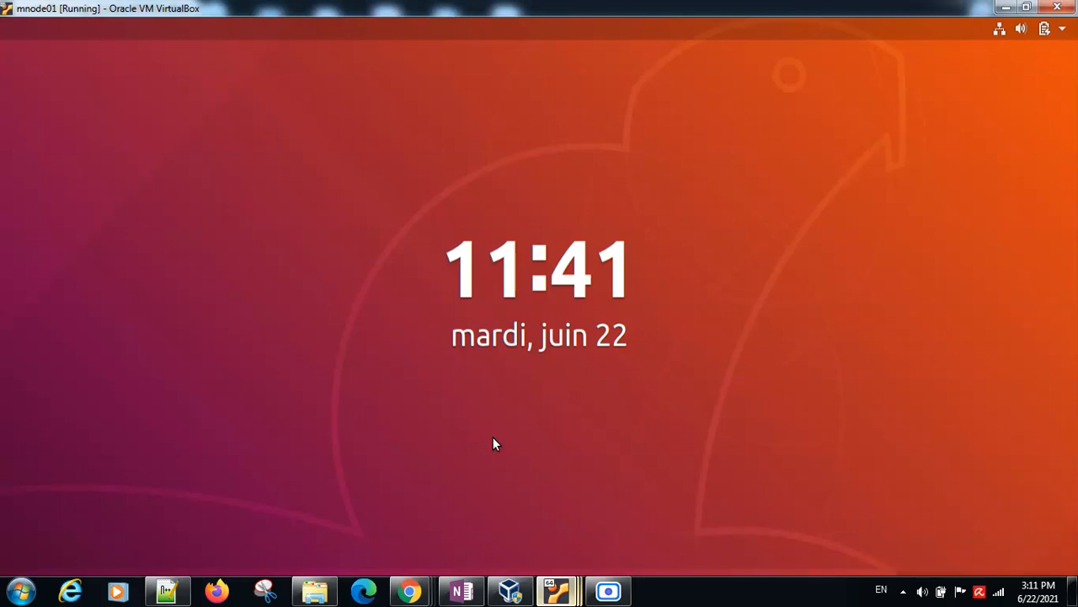
{"action": "left_click", "coordinate": [467, 352]}
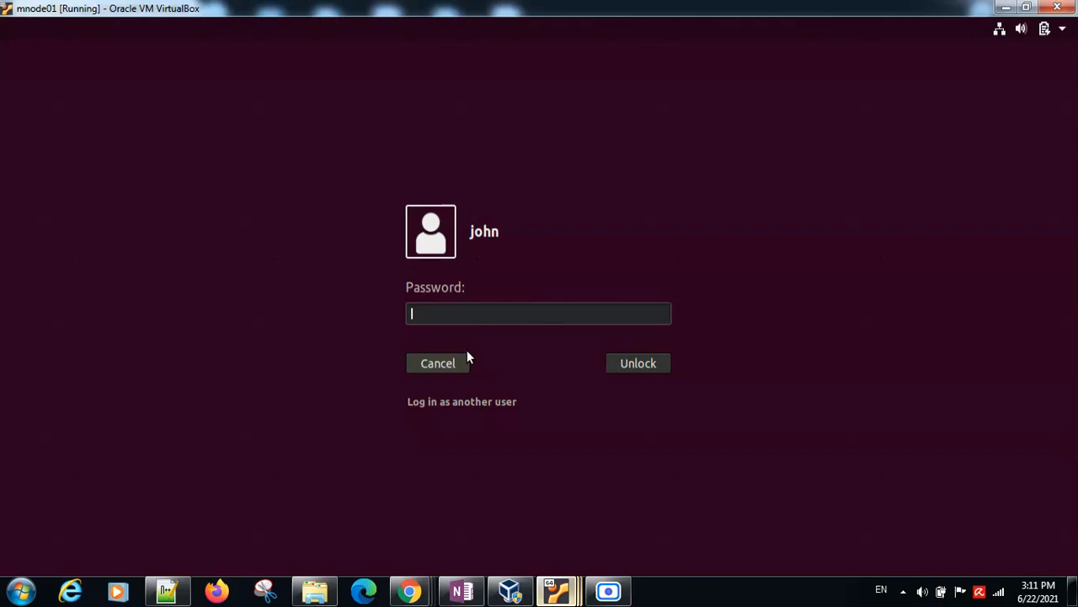
{"action": "type", "text": "********"}
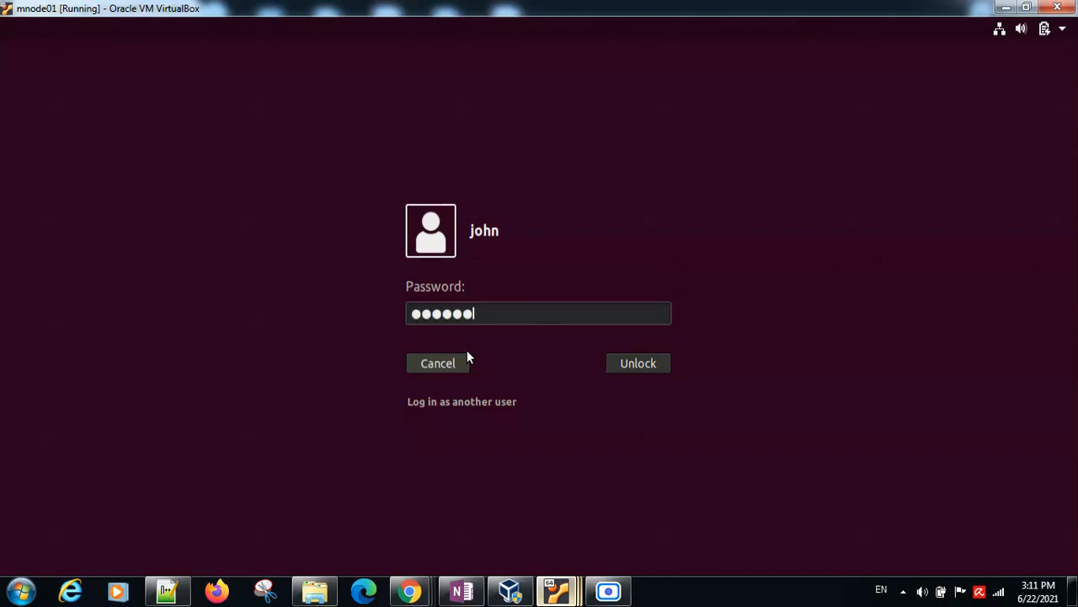
{"action": "key", "text": "Return"}
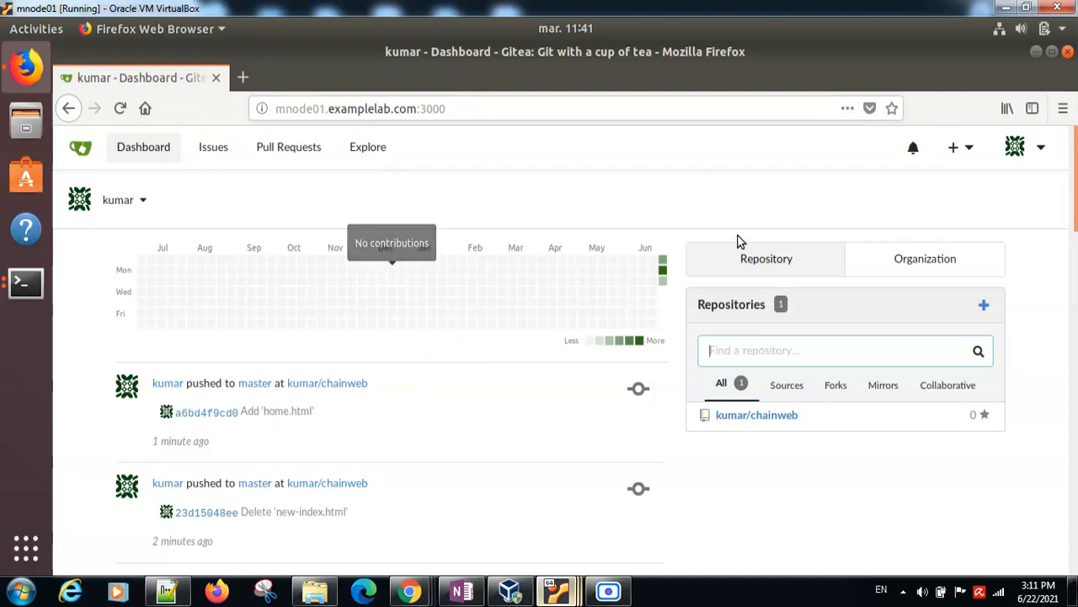
Step: View Gitea's options for creating new items and open the existing chainweb repository
{"action": "left_click", "coordinate": [955, 159]}
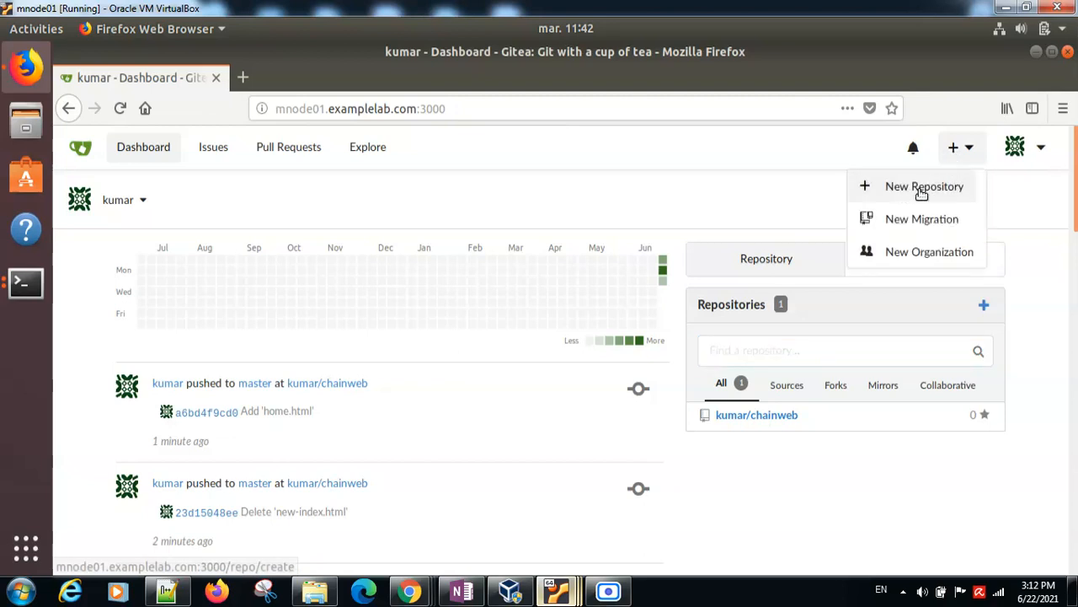
{"action": "left_click", "coordinate": [731, 184]}
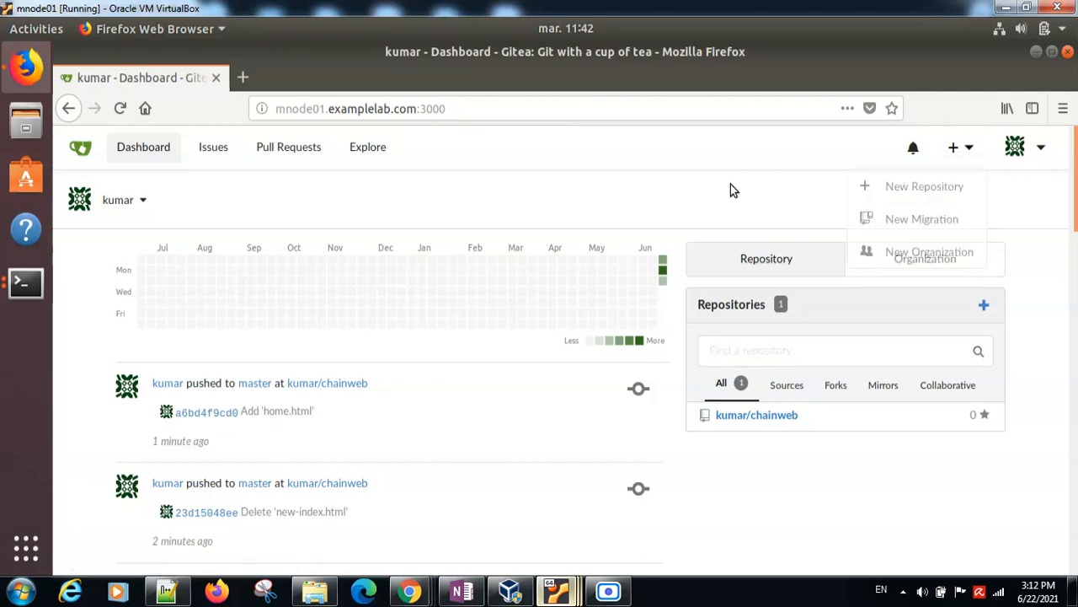
{"action": "left_click", "coordinate": [765, 417]}
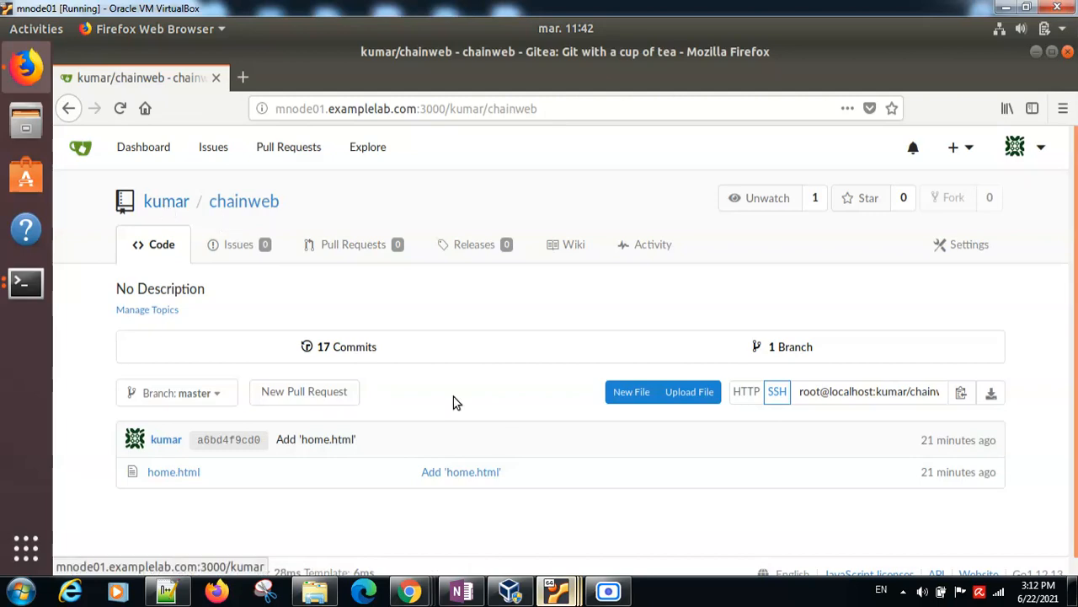
Step: Switch back to the master virtual machine and open the Manage Jenkins page
{"action": "mouse_move", "coordinate": [561, 583]}
{"action": "left_click", "coordinate": [386, 510]}
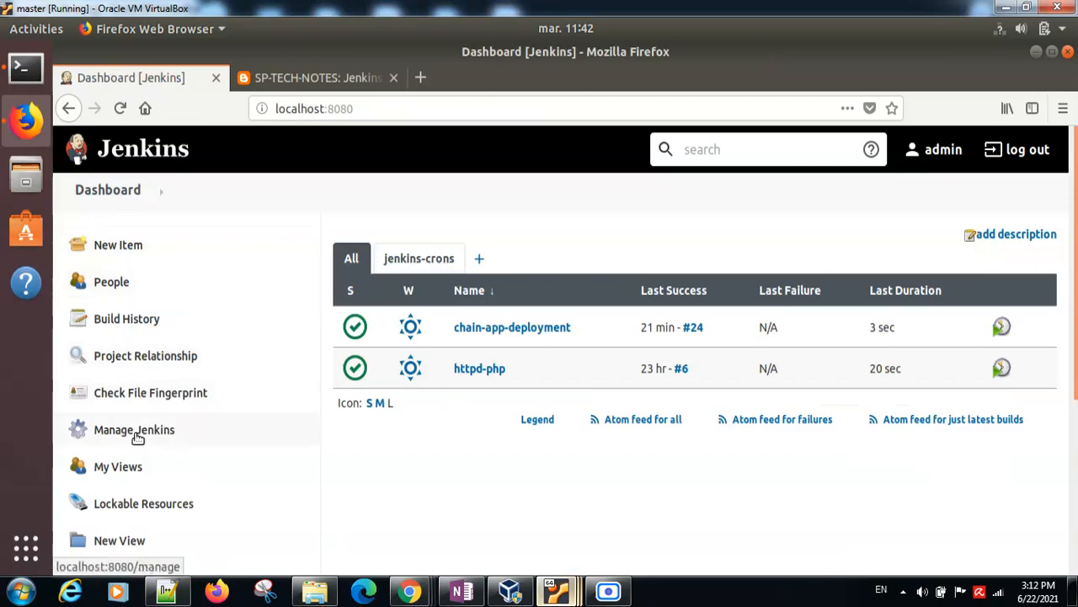
{"action": "left_click", "coordinate": [137, 437]}
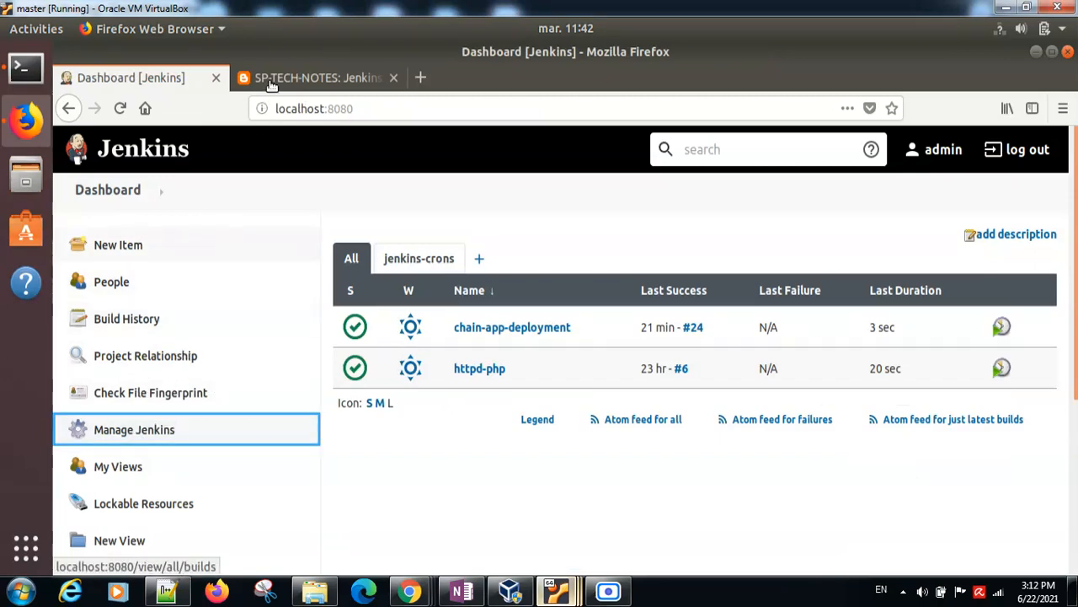
{"action": "left_click", "coordinate": [138, 444]}
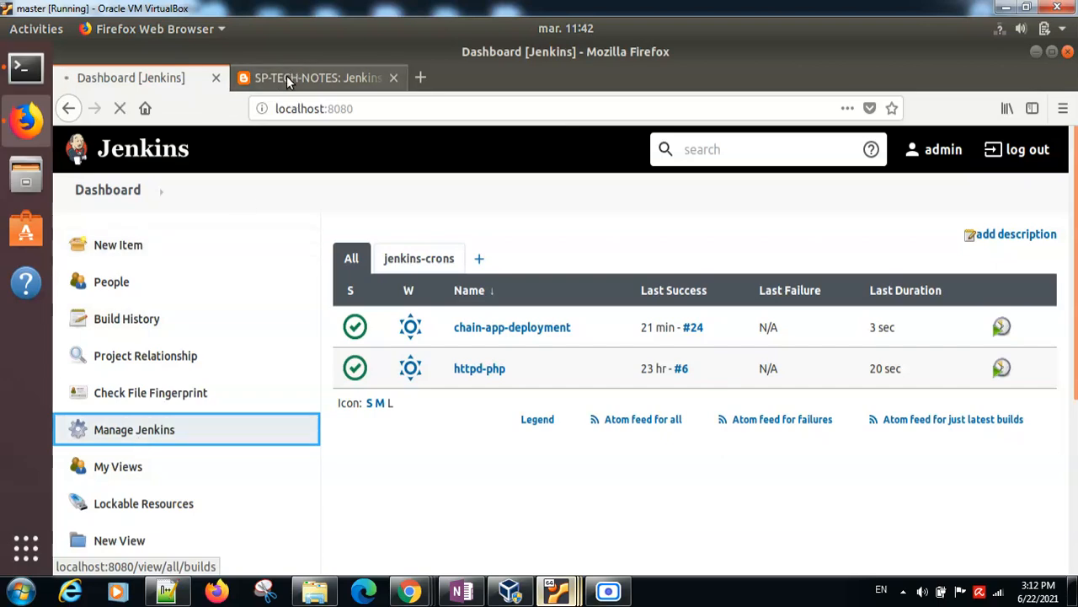
Step: Review the step about adding the Gitea user's credentials in the task notes, and return to the Manage Jenkins page
{"action": "left_click", "coordinate": [289, 78]}
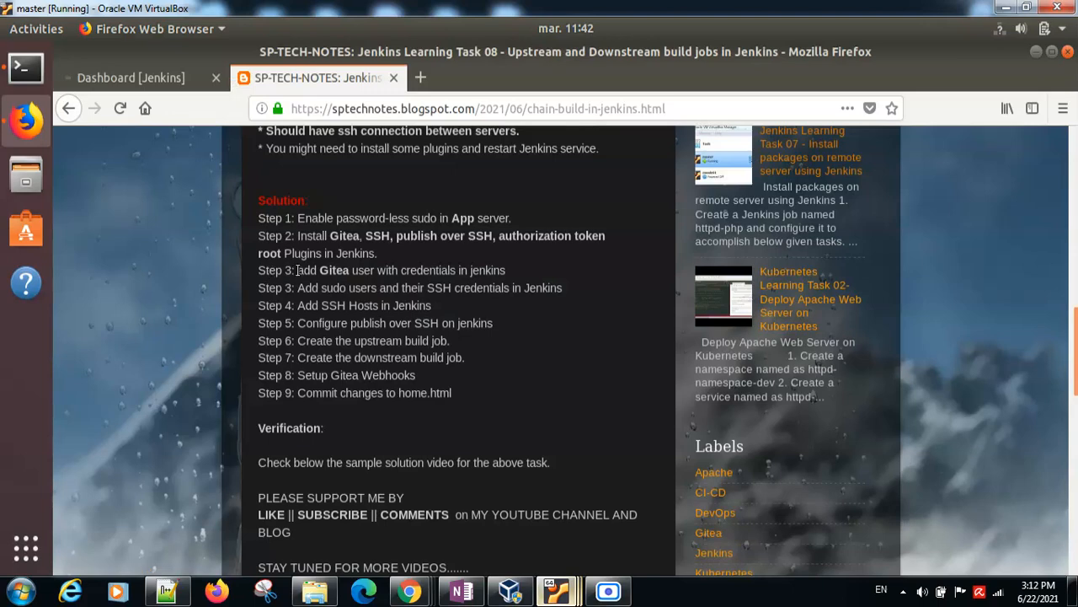
{"action": "left_click_drag", "start_coordinate": [296, 270], "coordinate": [505, 275]}
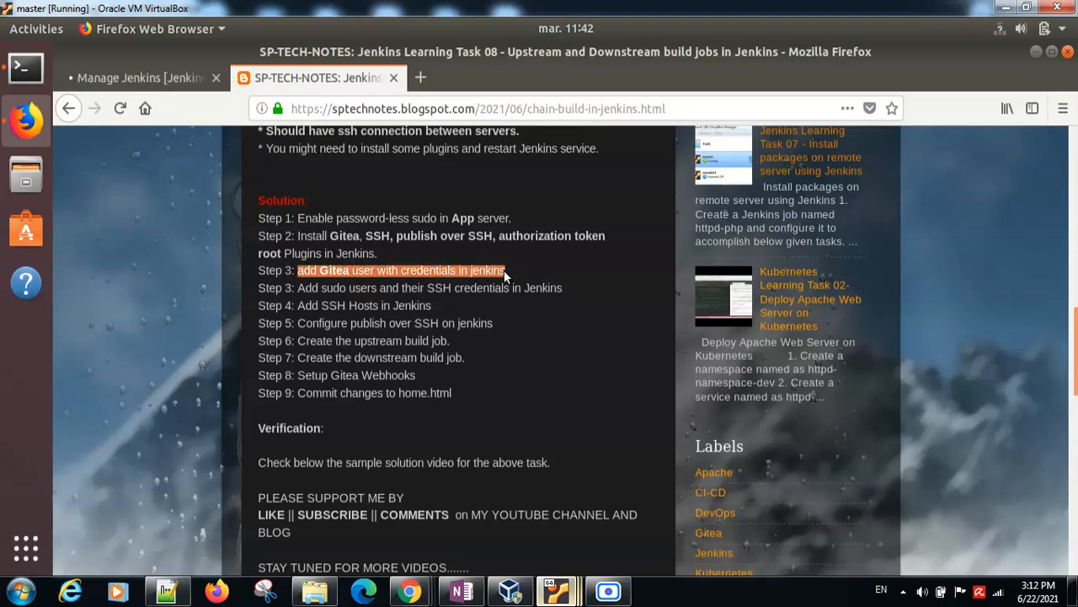
{"action": "left_click", "coordinate": [337, 271]}
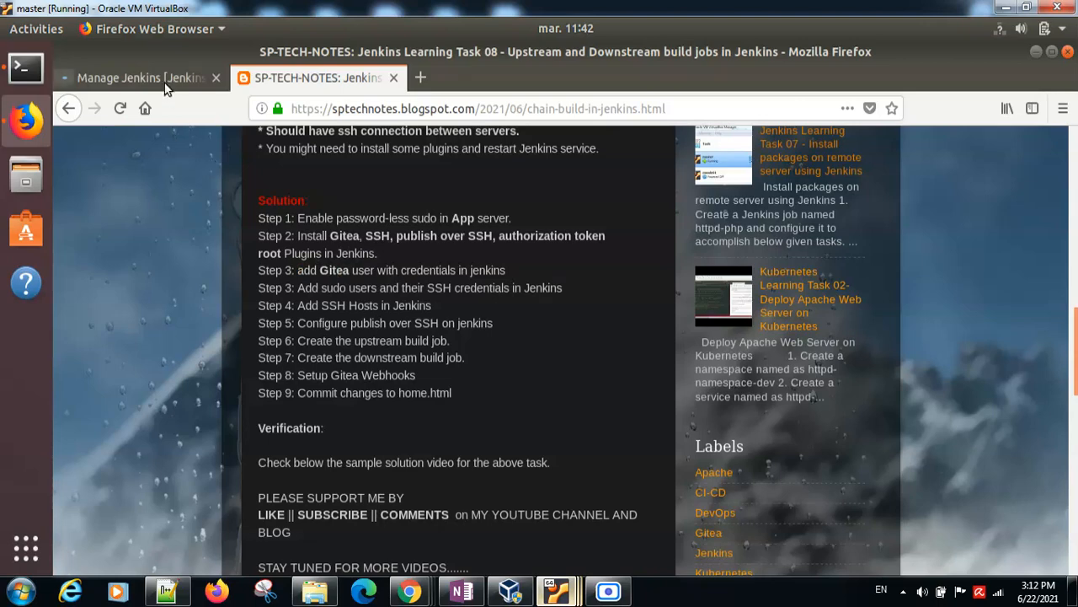
{"action": "left_click", "coordinate": [135, 77]}
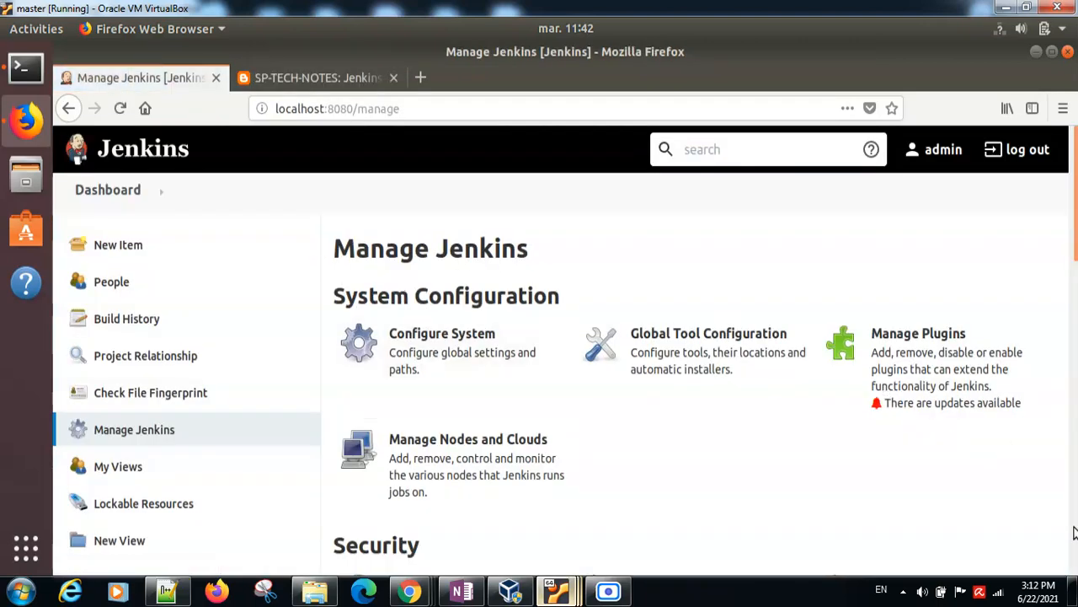
Step: Open the Manage Credentials page from the Security section of Manage Jenkins
{"action": "scroll", "coordinate": [1074, 535], "scroll_direction": "down", "scroll_amount": 10}
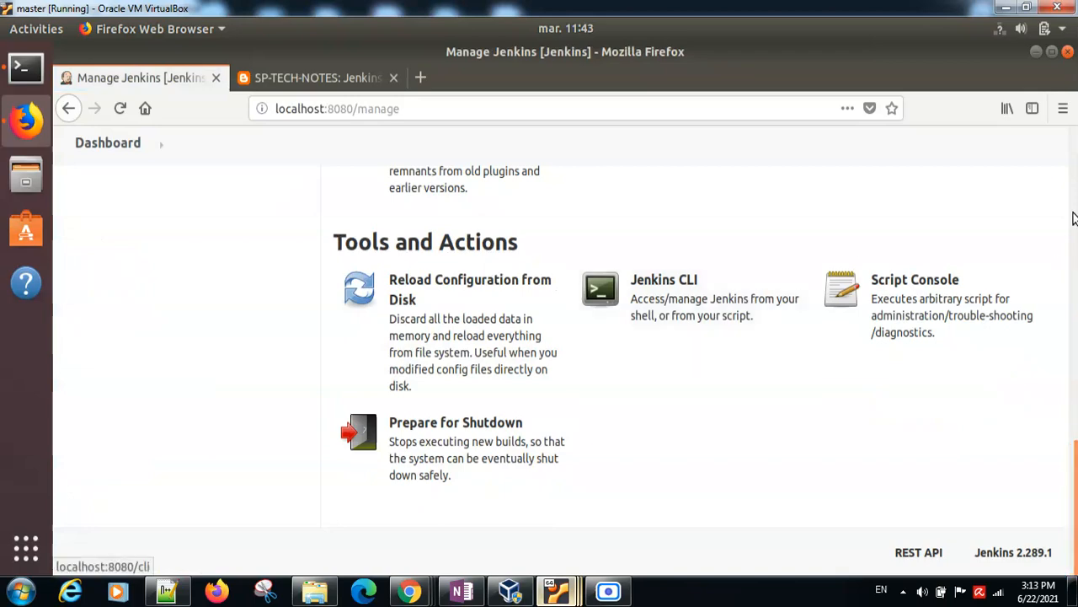
{"action": "left_click", "coordinate": [1074, 181]}
{"action": "left_click", "coordinate": [1076, 380]}
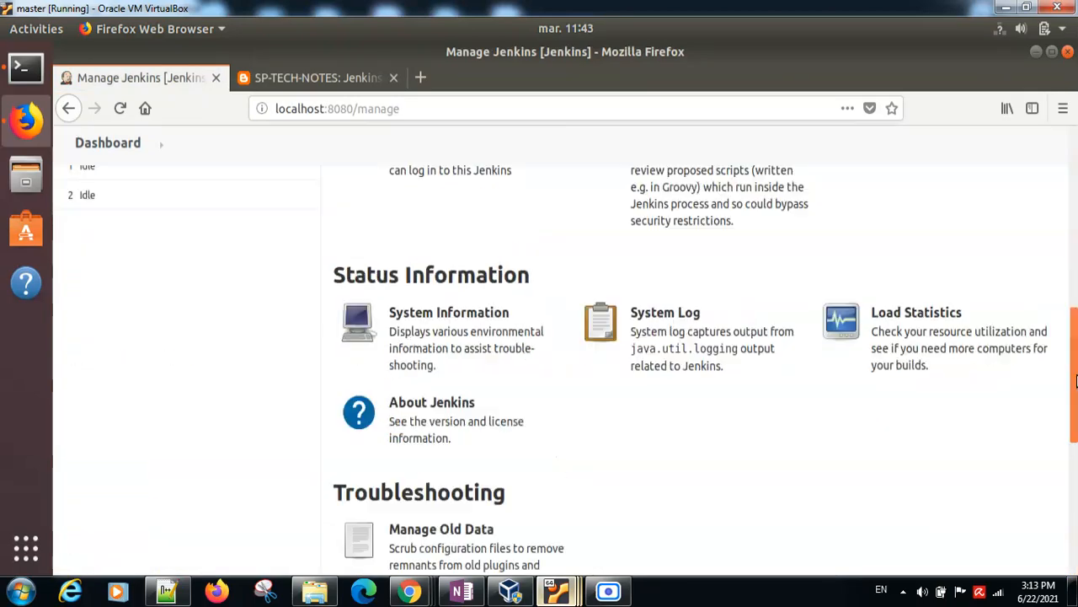
{"action": "left_click", "coordinate": [1074, 146]}
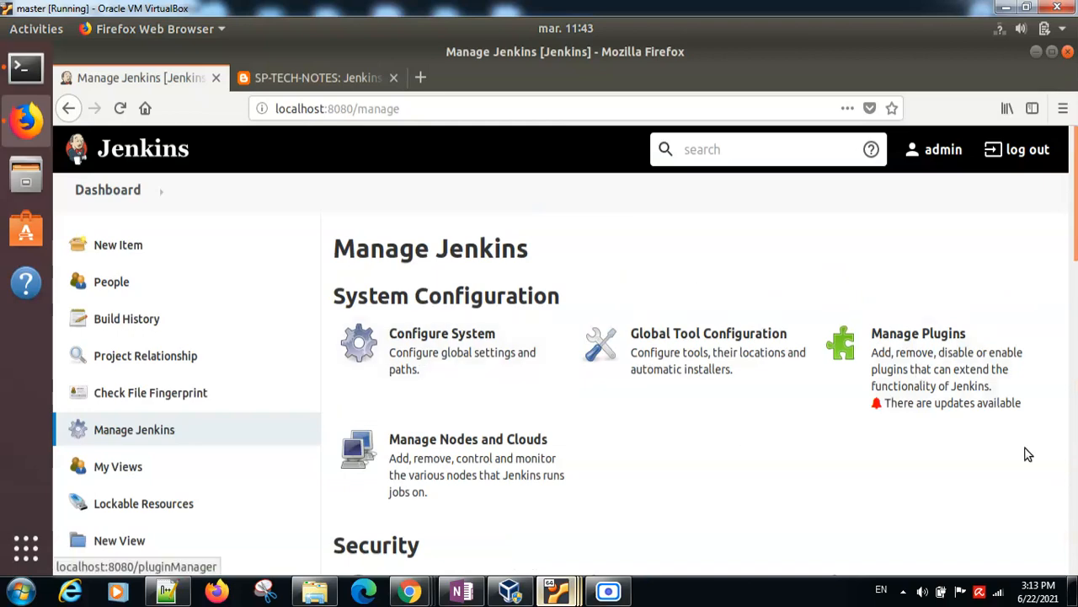
{"action": "scroll", "coordinate": [1025, 450], "scroll_direction": "down", "scroll_amount": 10}
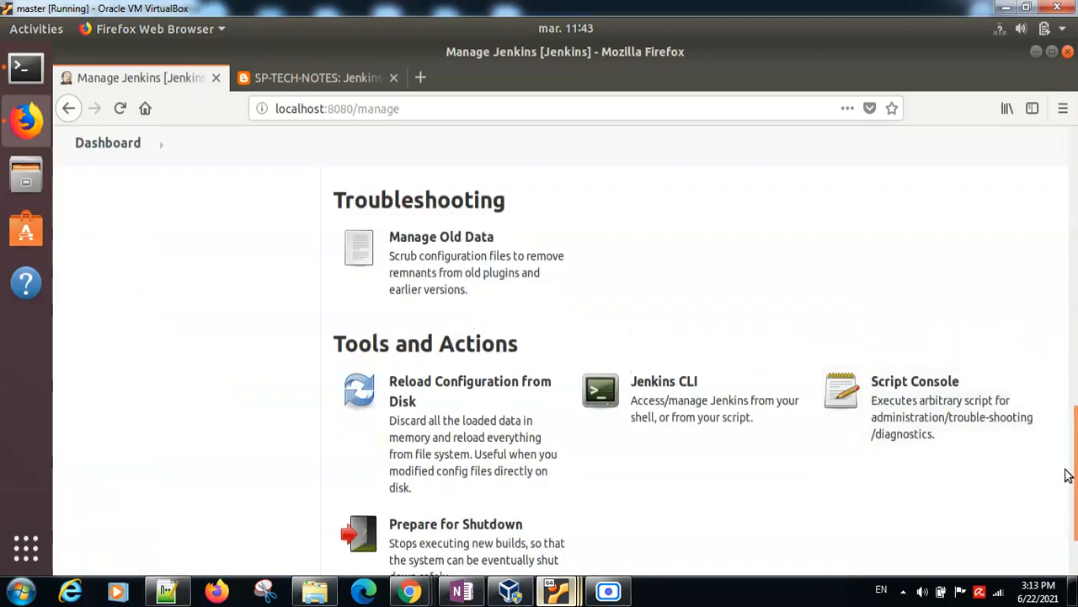
{"action": "left_click_drag", "start_coordinate": [1069, 470], "coordinate": [1067, 295]}
{"action": "left_click", "coordinate": [724, 265]}
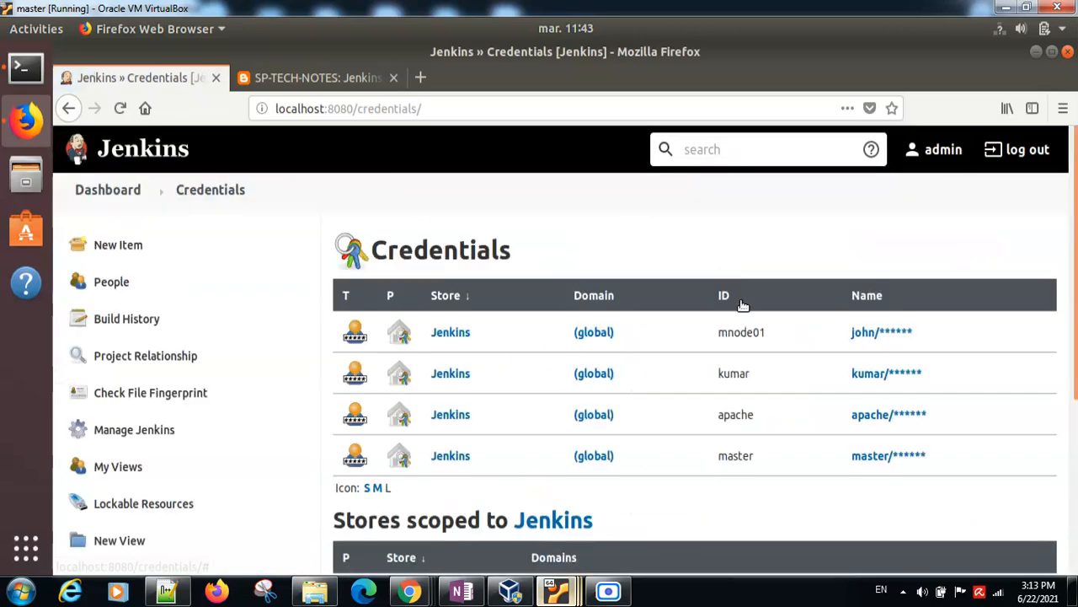
Step: Open the global credentials domain of the Jenkins store and view the update form of the second listed user credential
{"action": "scroll", "coordinate": [1075, 318], "scroll_direction": "down", "scroll_amount": 3}
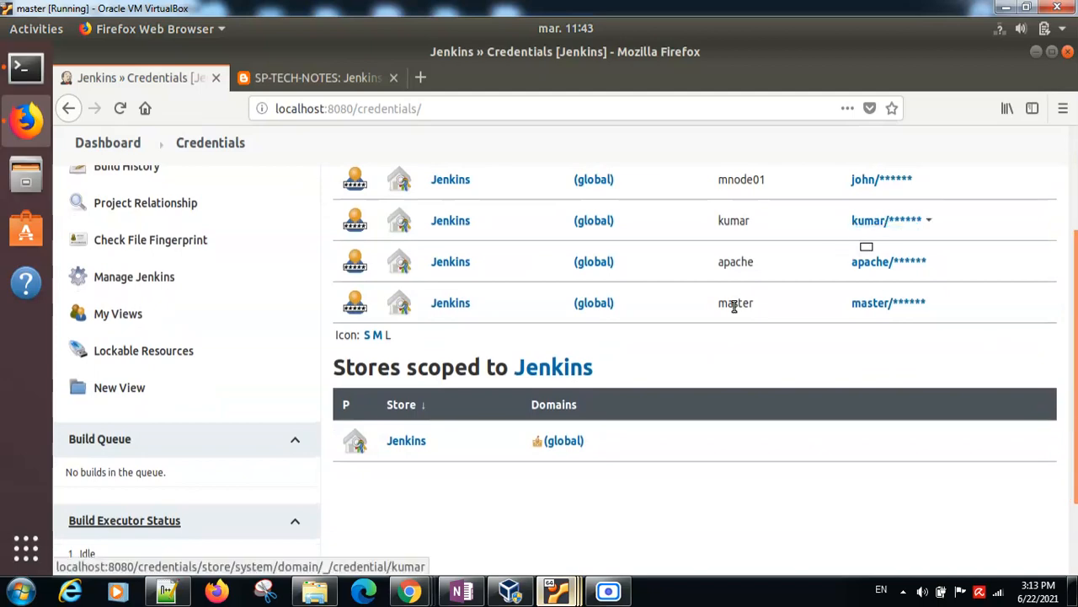
{"action": "left_click", "coordinate": [563, 444]}
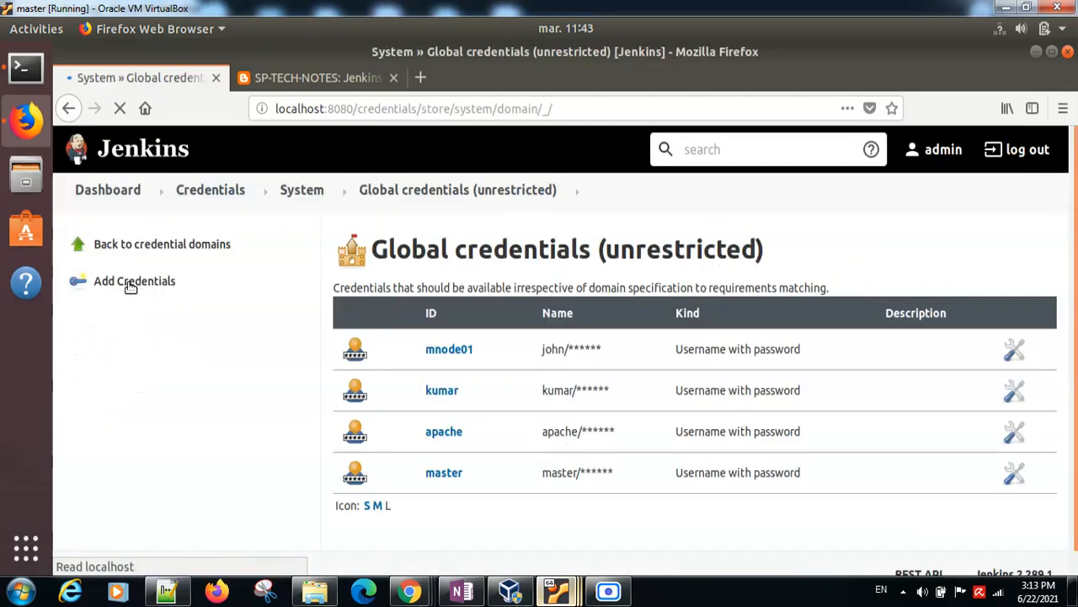
{"action": "left_click", "coordinate": [443, 393]}
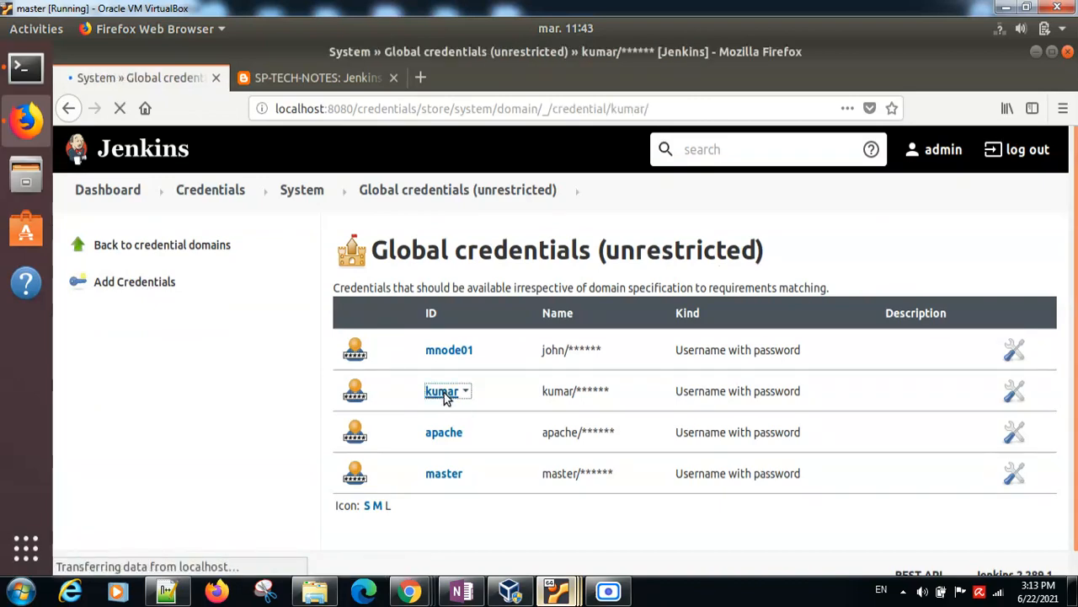
{"action": "left_click", "coordinate": [93, 284]}
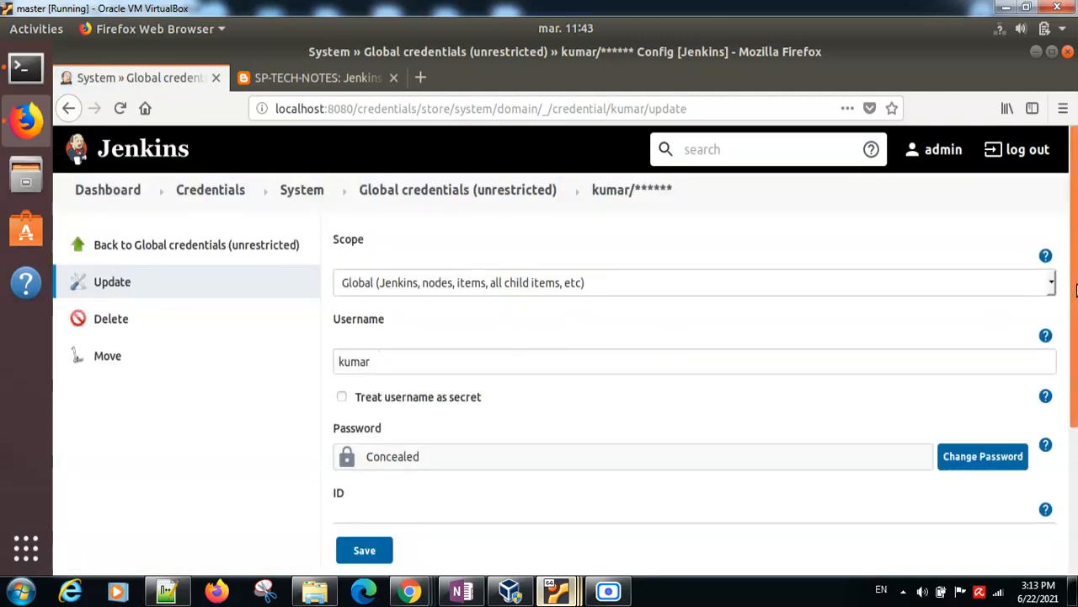
{"action": "left_click_drag", "start_coordinate": [1076, 295], "coordinate": [1075, 380]}
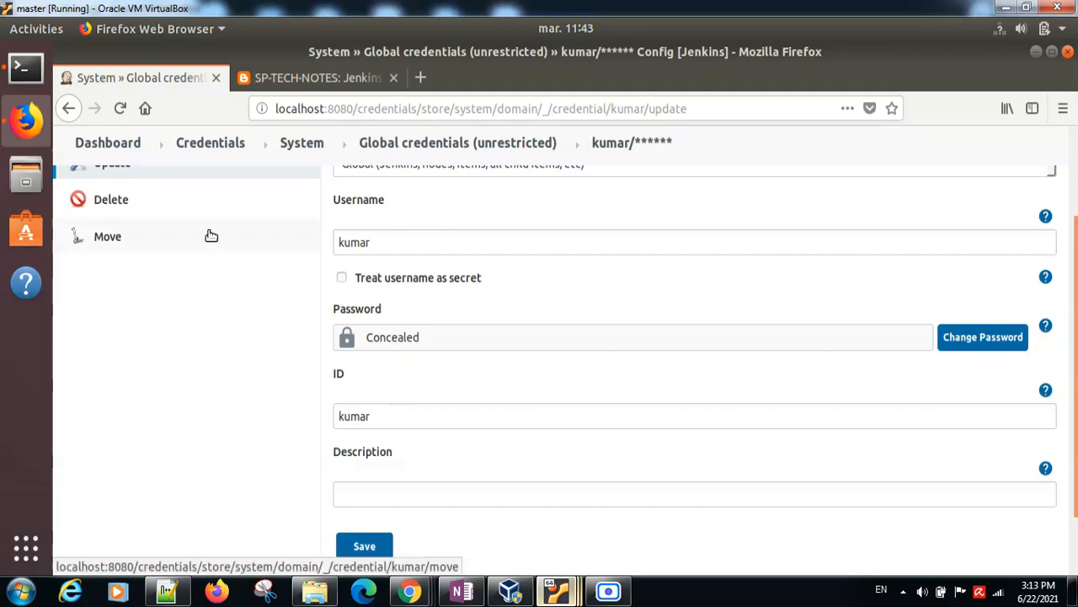
Step: Review the two Step 3 entries in the task notes, covering Gitea user credentials and sudo users' SSH credentials
{"action": "left_click", "coordinate": [314, 77]}
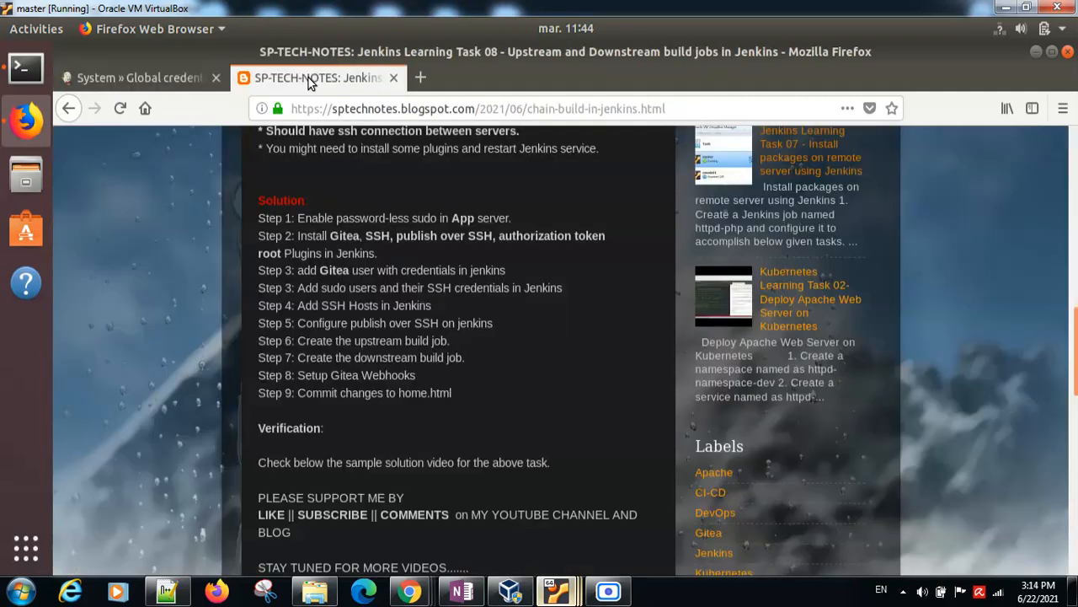
{"action": "double_click", "coordinate": [287, 288]}
{"action": "double_click", "coordinate": [335, 271]}
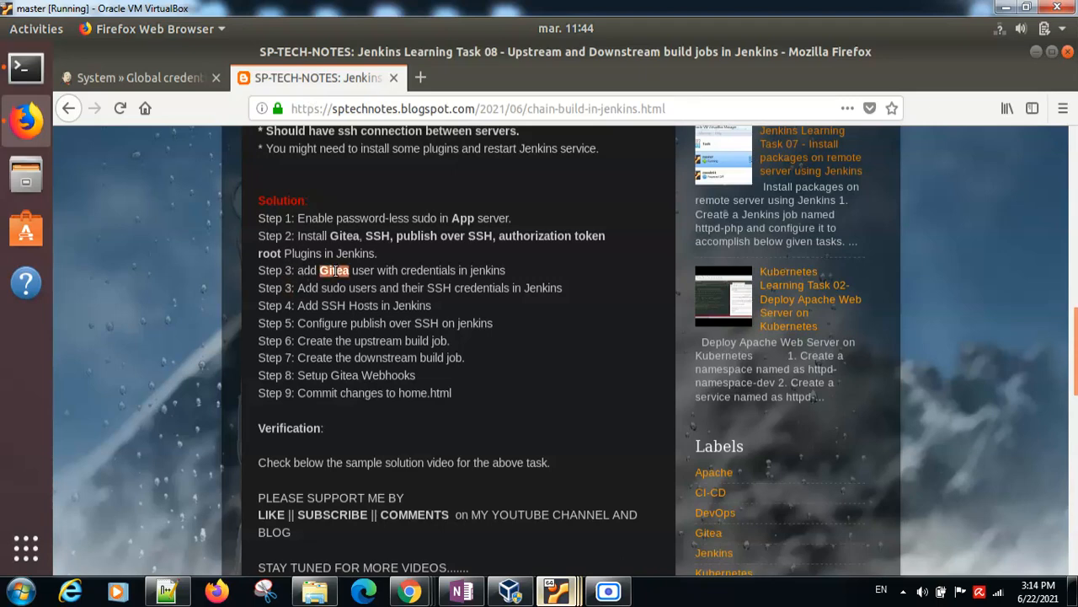
{"action": "double_click", "coordinate": [483, 270]}
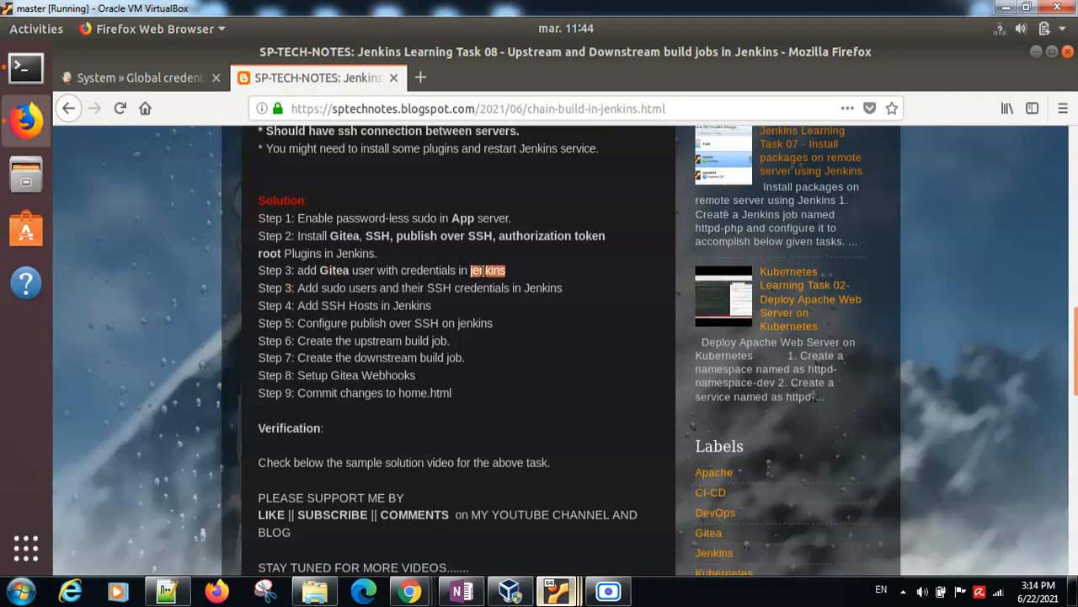
{"action": "left_click", "coordinate": [334, 271]}
{"action": "double_click", "coordinate": [335, 288]}
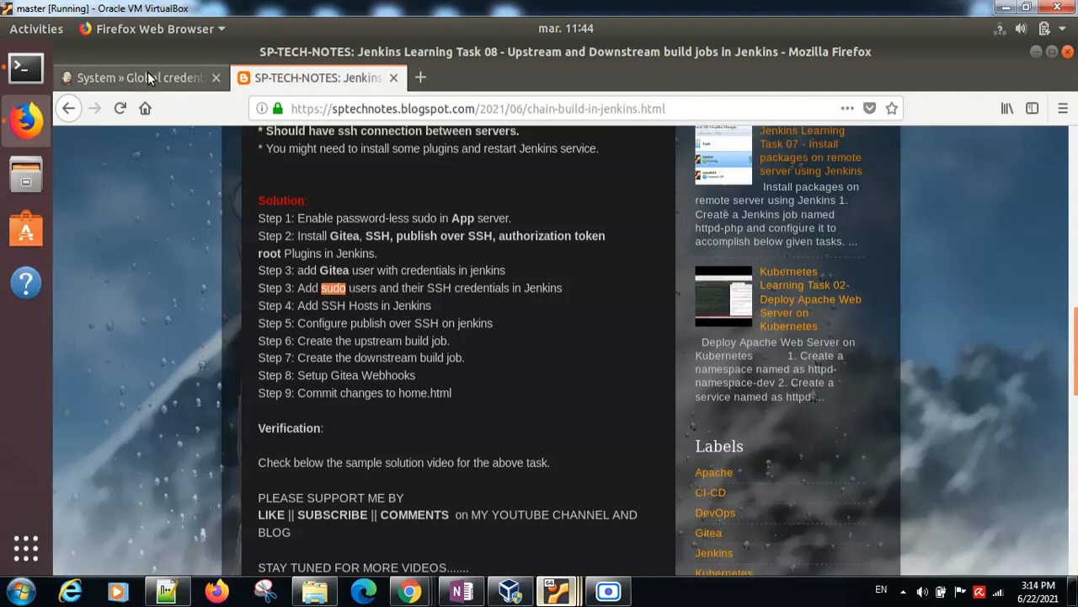
Step: Return to Jenkins and go back from the credential's update form to the list of all stored credentials
{"action": "left_click", "coordinate": [147, 75]}
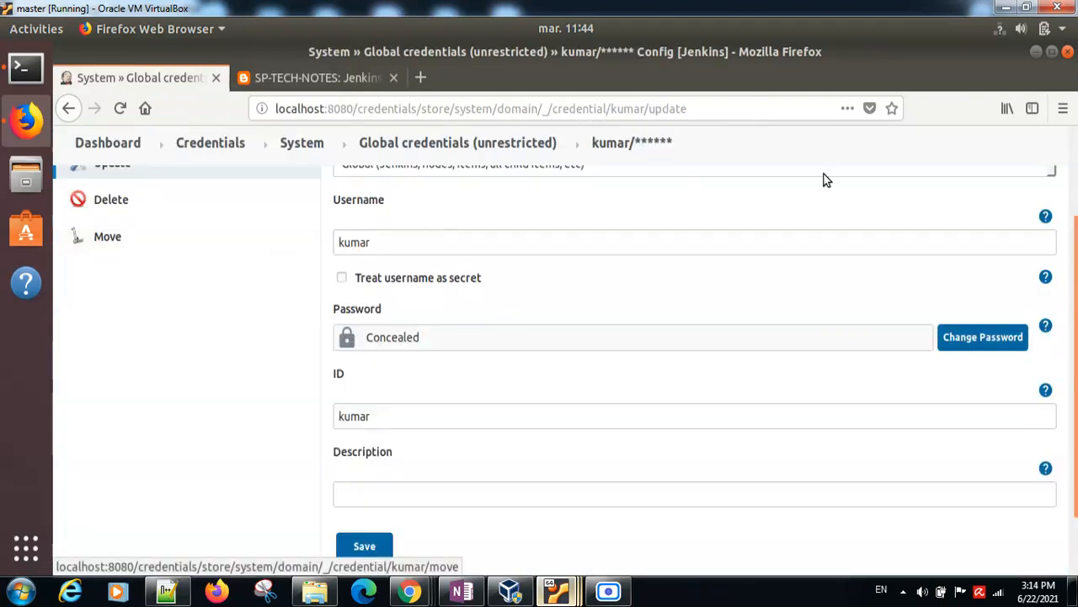
{"action": "scroll", "coordinate": [1022, 152], "scroll_direction": "up", "scroll_amount": 3}
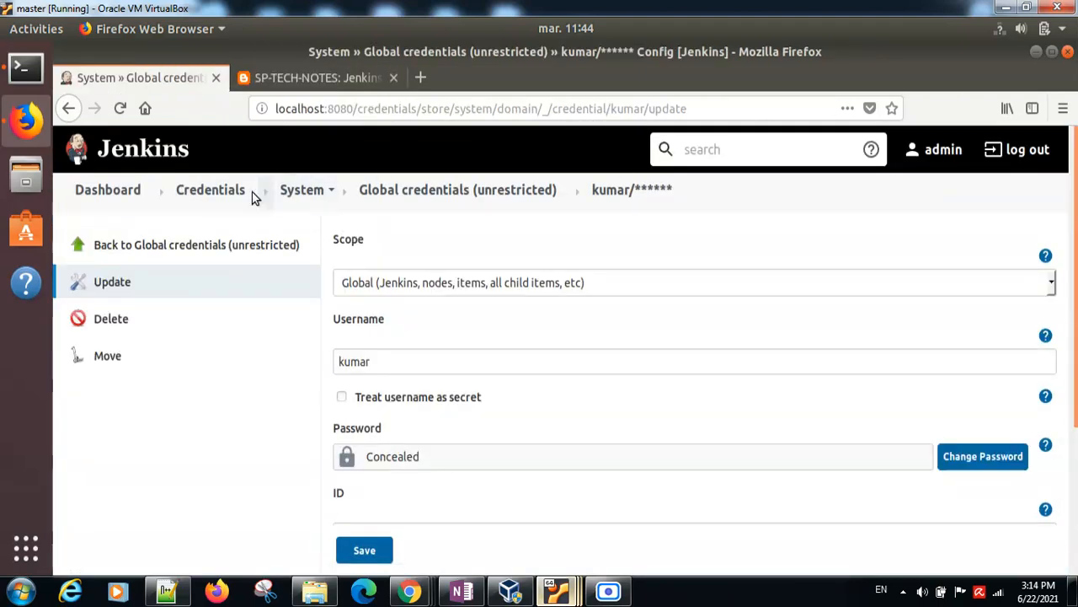
{"action": "left_click", "coordinate": [226, 192]}
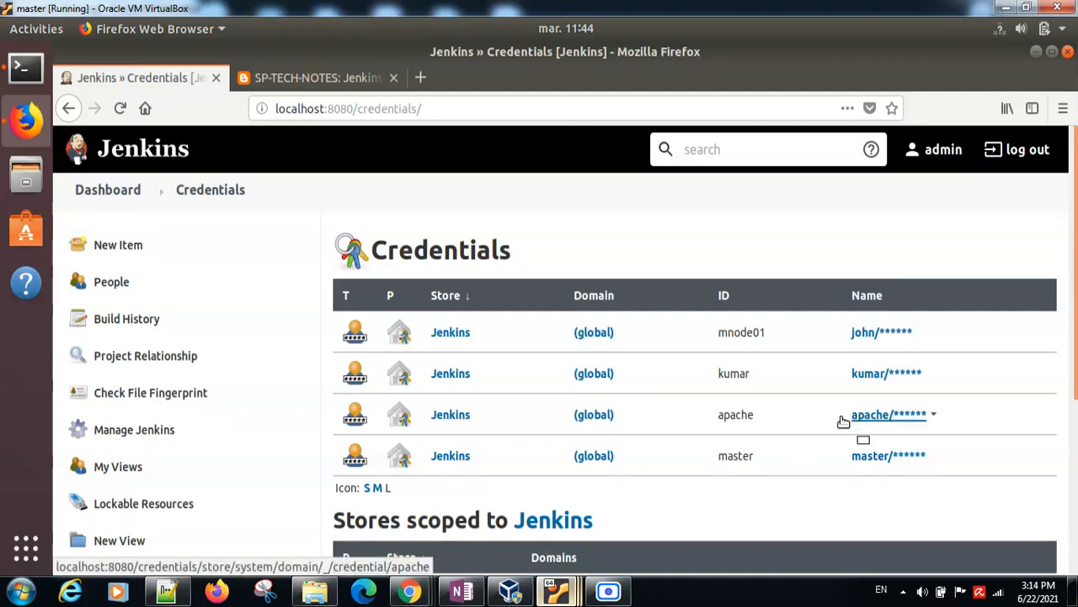
Step: Review Step 4, Add SSH Hosts in Jenkins, in the task notes and return to the Jenkins credentials page
{"action": "left_click", "coordinate": [316, 78]}
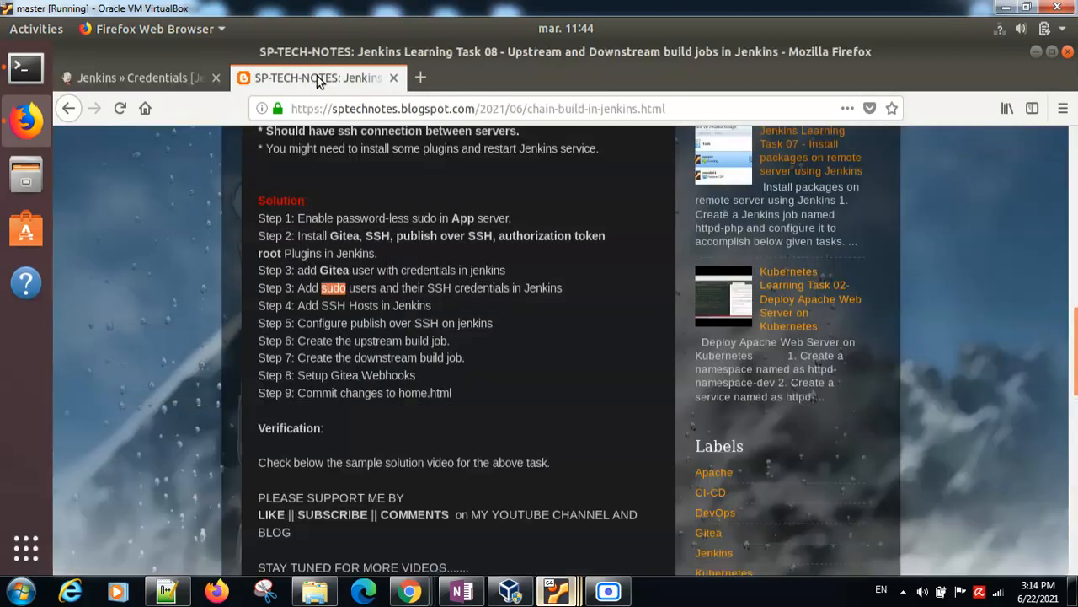
{"action": "left_click", "coordinate": [300, 305]}
{"action": "left_click_drag", "start_coordinate": [300, 305], "coordinate": [430, 310]}
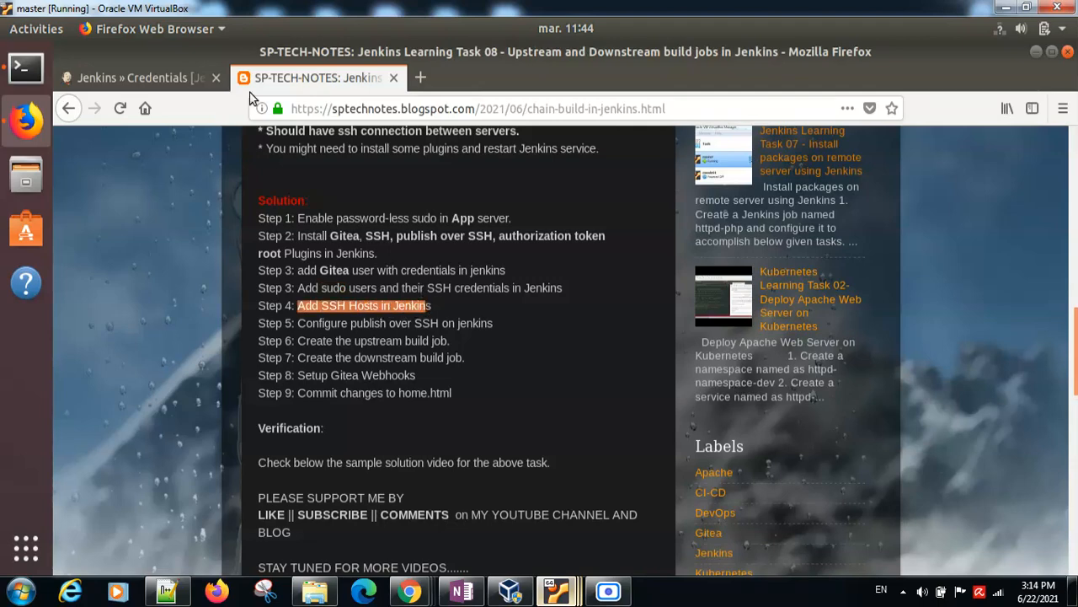
{"action": "left_click", "coordinate": [168, 74]}
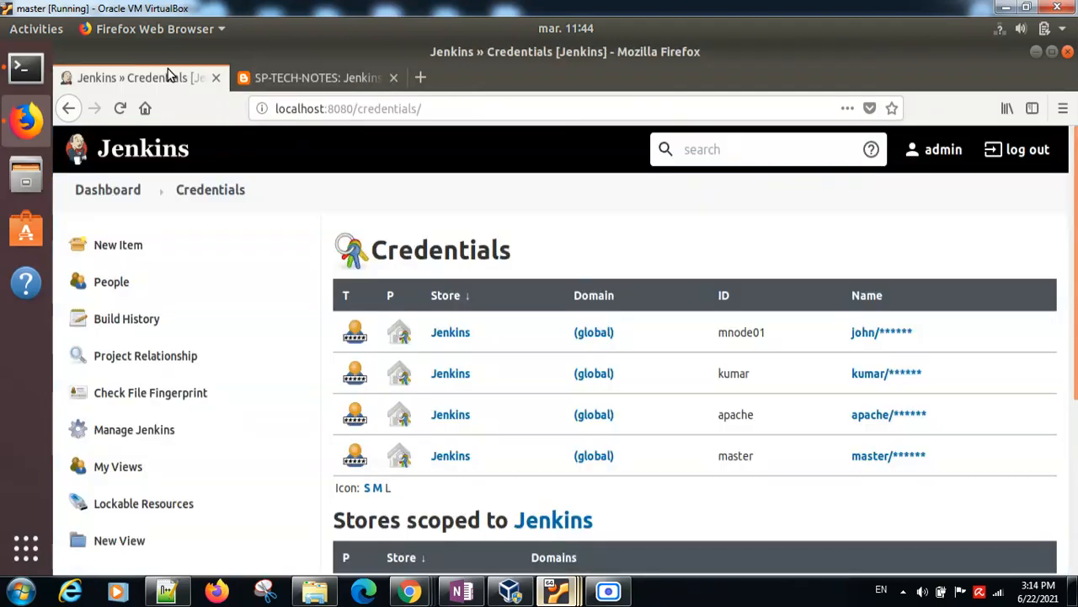
Step: Open the Configure System page of Manage Jenkins by way of the dashboard
{"action": "left_click", "coordinate": [104, 191]}
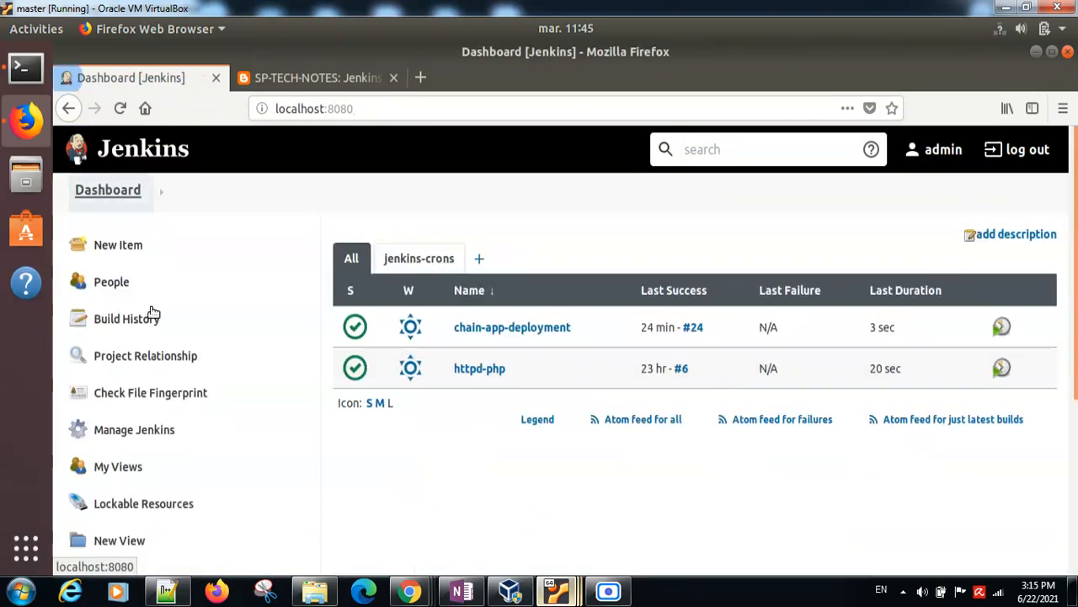
{"action": "left_click", "coordinate": [126, 429]}
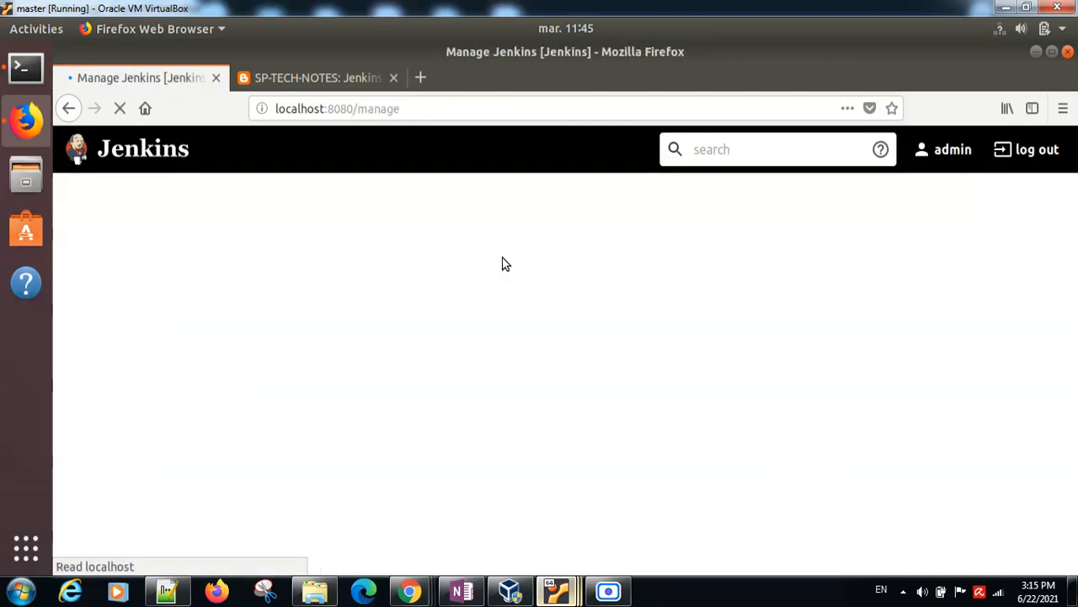
{"action": "left_click", "coordinate": [422, 340]}
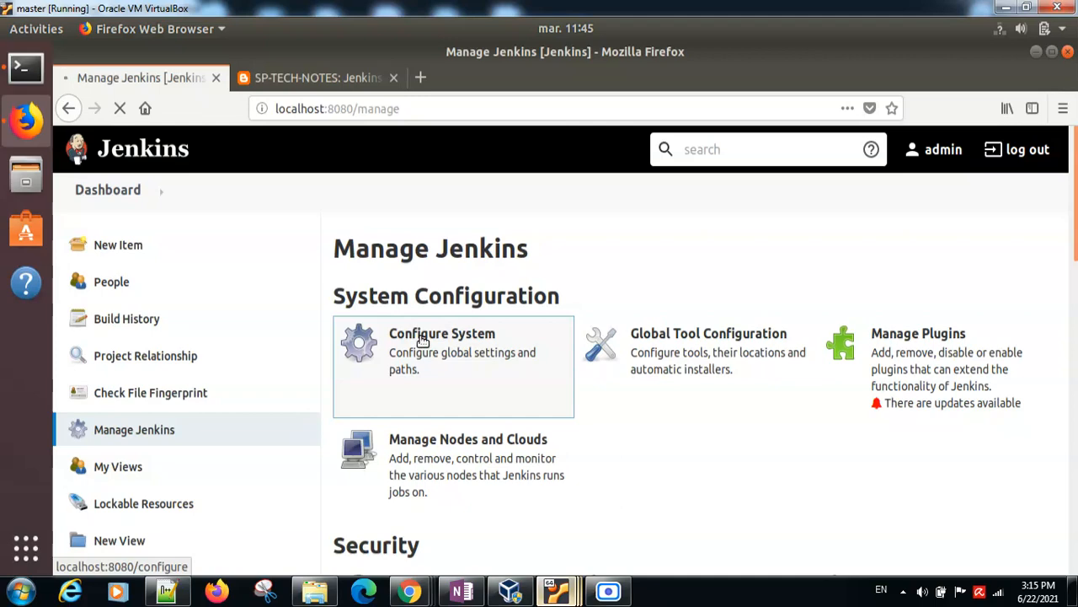
{"action": "left_click", "coordinate": [282, 78]}
{"action": "left_click", "coordinate": [163, 79]}
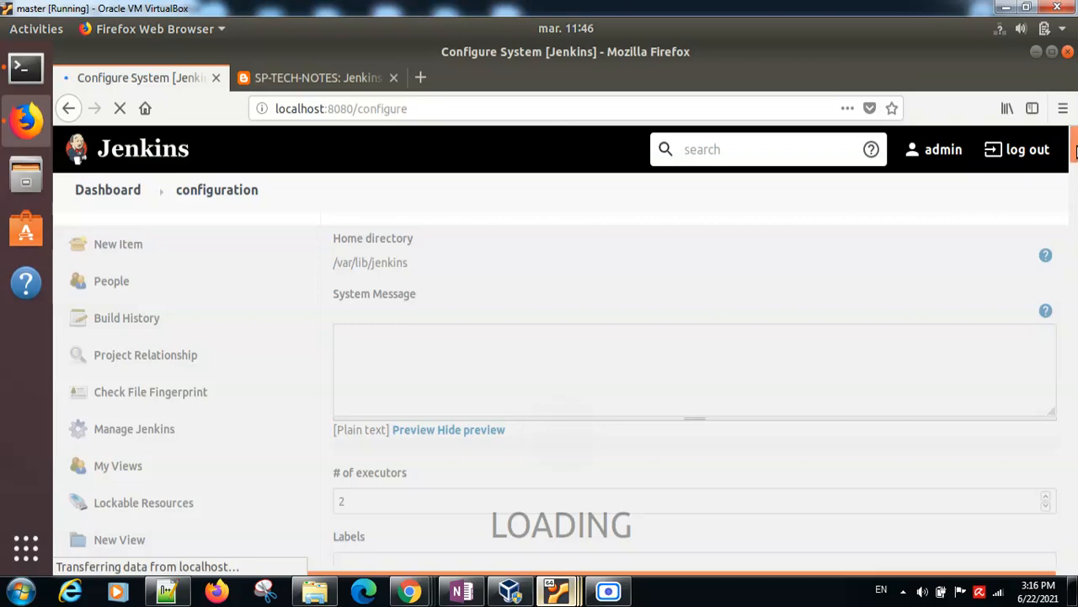
Step: Examine the hostname, port and credentials configured for the SSH remote host mnode02
{"action": "scroll", "coordinate": [1075, 205], "scroll_direction": "down", "scroll_amount": 10}
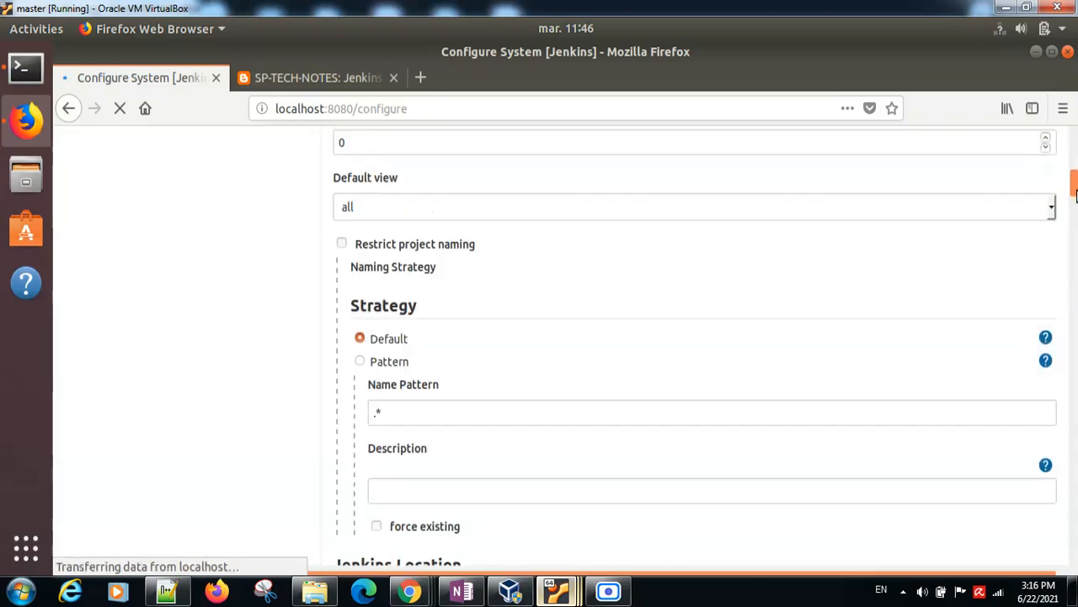
{"action": "mouse_move", "coordinate": [1077, 240]}
{"action": "left_mouse_down"}
{"action": "mouse_move", "coordinate": [1077, 281]}
{"action": "mouse_move", "coordinate": [1075, 237]}
{"action": "left_mouse_up"}
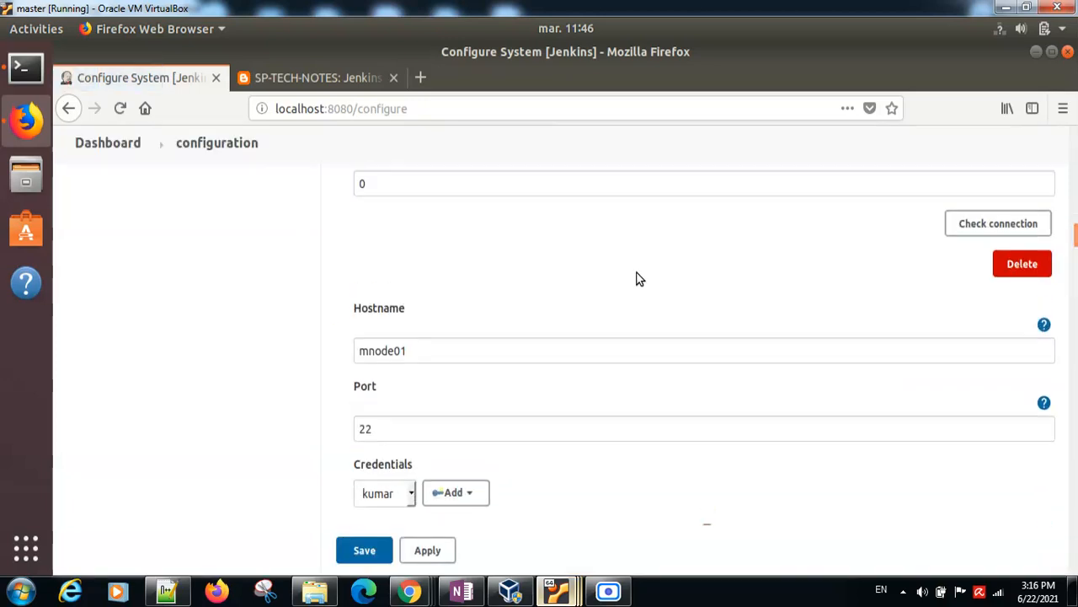
{"action": "left_click_drag", "start_coordinate": [1075, 240], "coordinate": [1076, 223]}
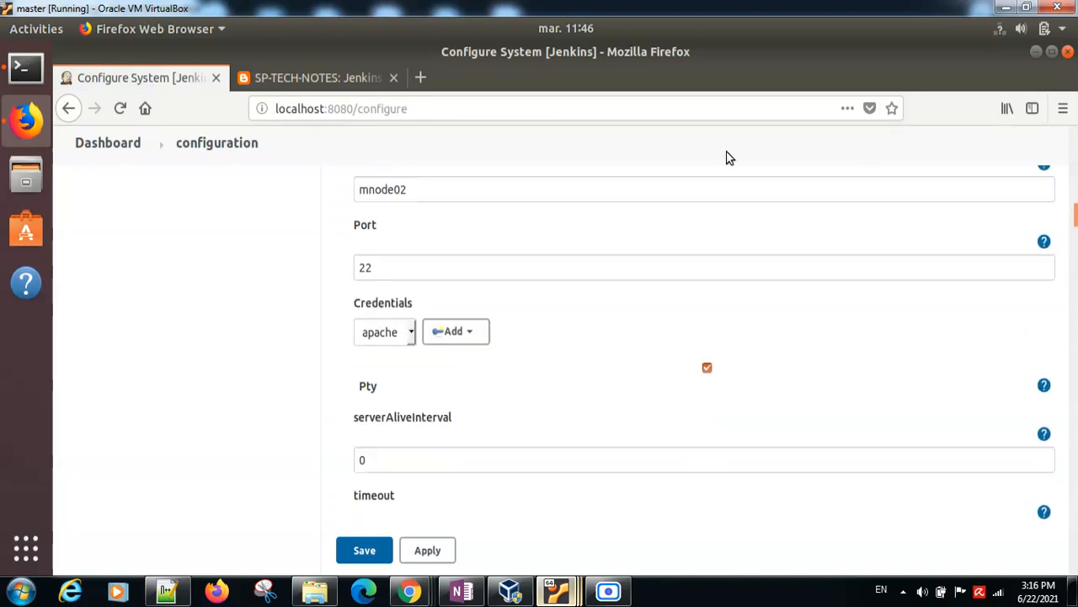
{"action": "double_click", "coordinate": [384, 192]}
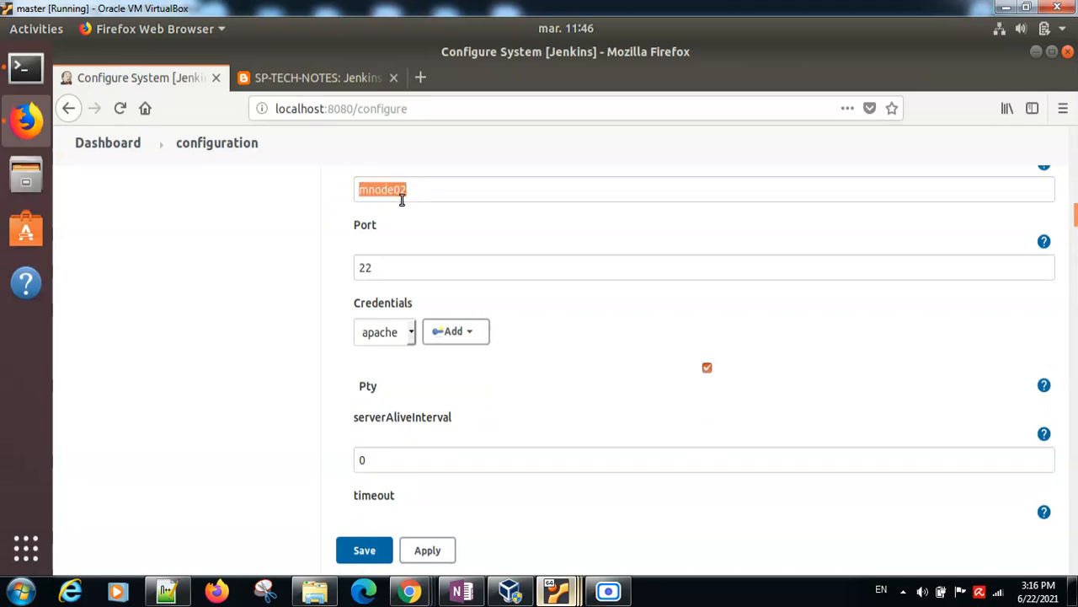
{"action": "double_click", "coordinate": [374, 273]}
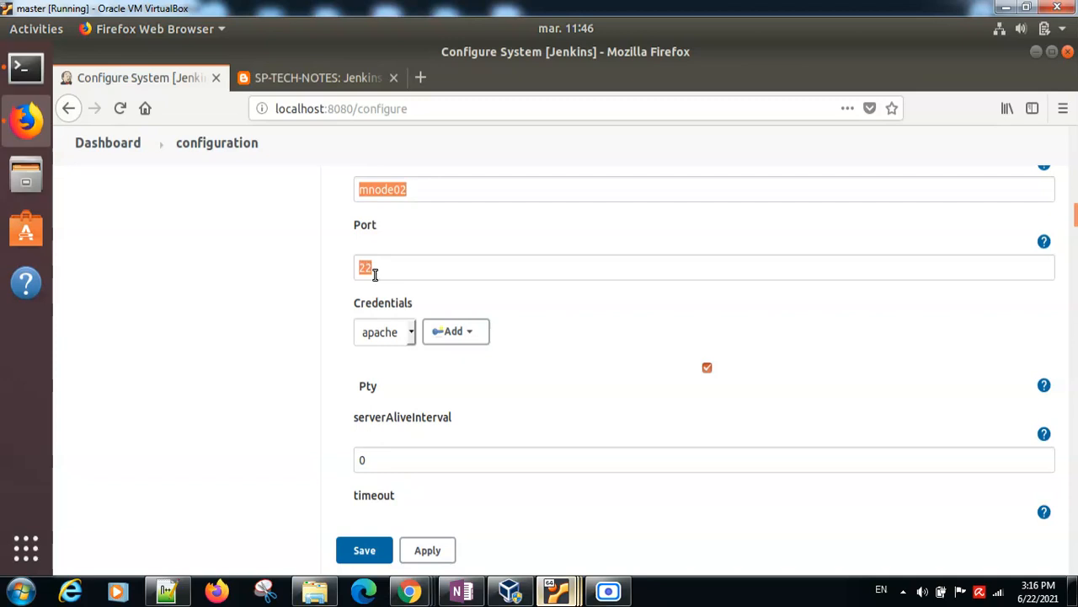
{"action": "left_click", "coordinate": [413, 336]}
Step: Examine the hostname, port and credentials configured for the SSH remote host mnode01
{"action": "left_click_drag", "start_coordinate": [1075, 221], "coordinate": [1075, 251]}
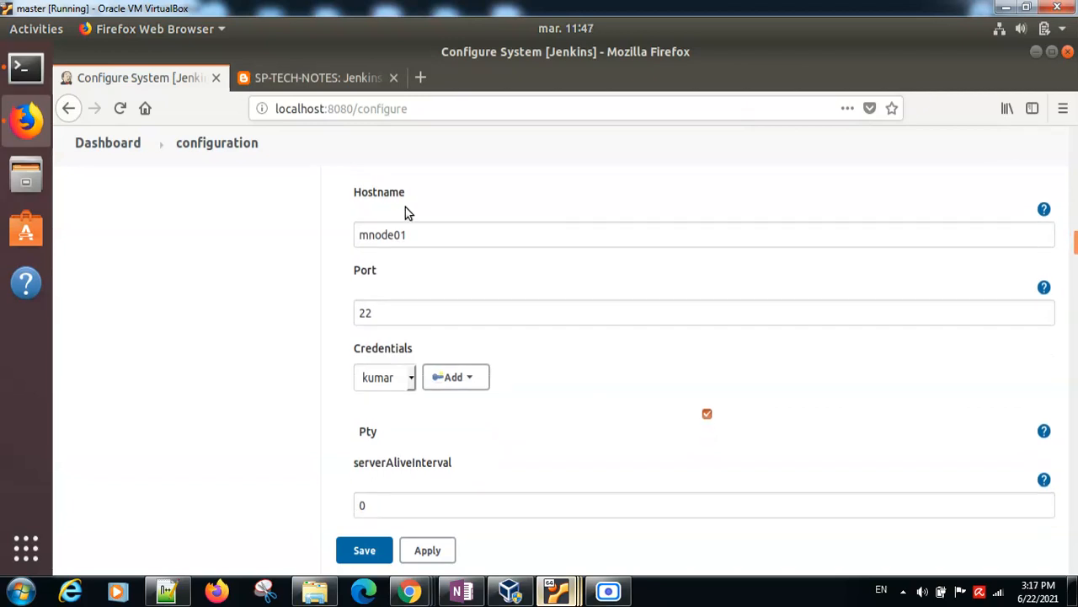
{"action": "double_click", "coordinate": [381, 234]}
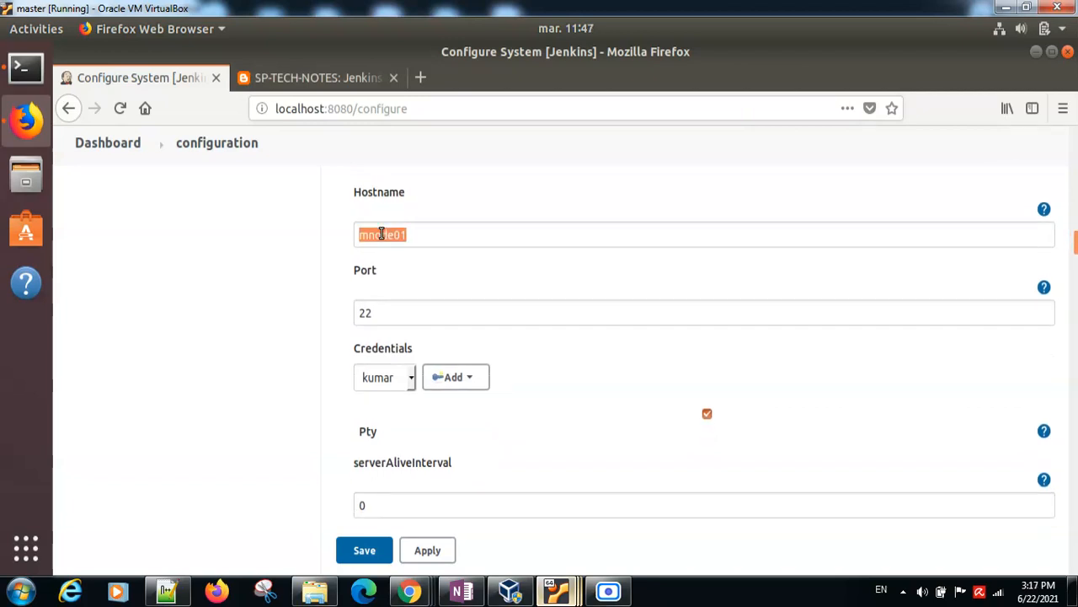
{"action": "left_click", "coordinate": [421, 233]}
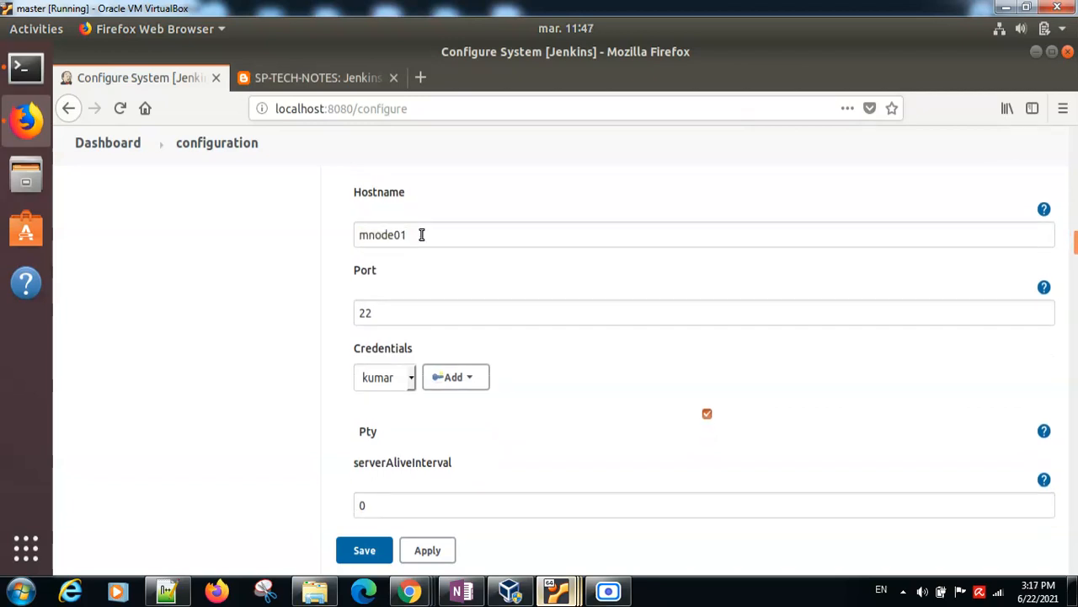
{"action": "double_click", "coordinate": [373, 235]}
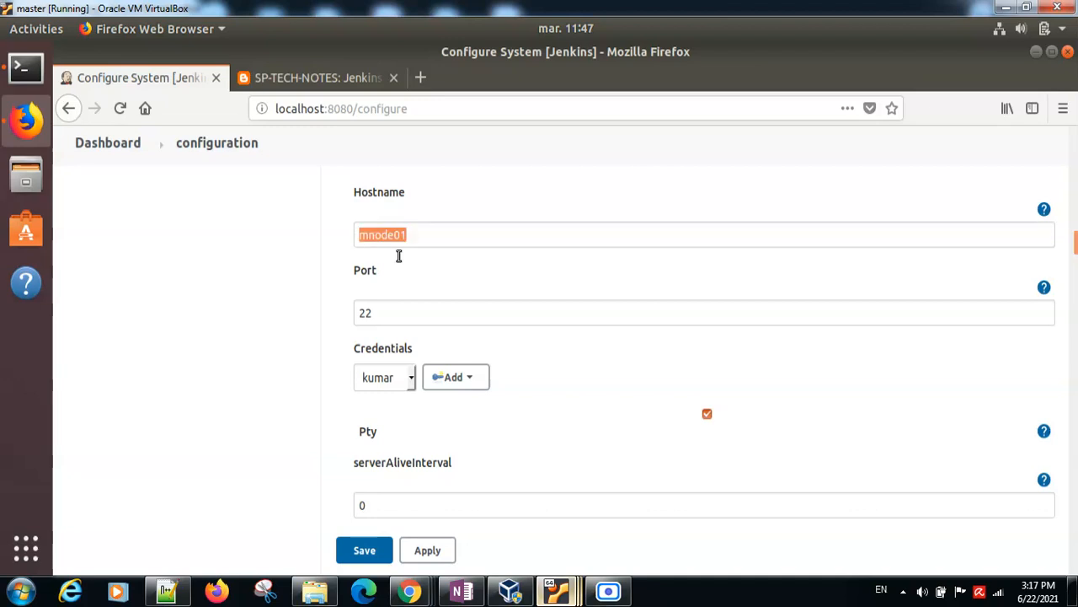
{"action": "double_click", "coordinate": [366, 313]}
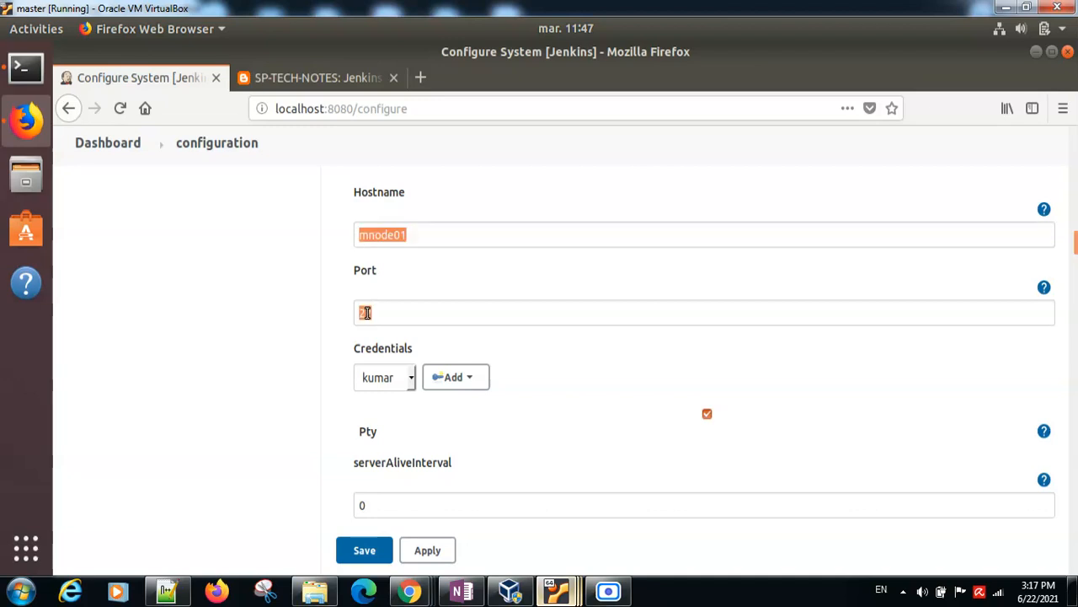
{"action": "left_click", "coordinate": [409, 379]}
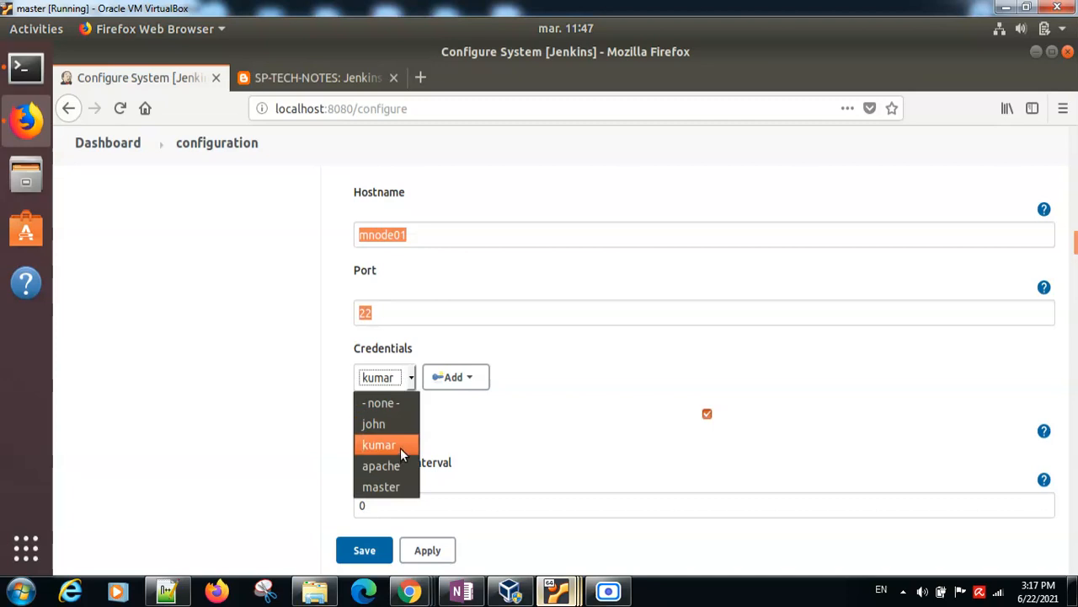
{"action": "left_click", "coordinate": [400, 445]}
{"action": "left_click", "coordinate": [410, 381]}
{"action": "left_click", "coordinate": [377, 444]}
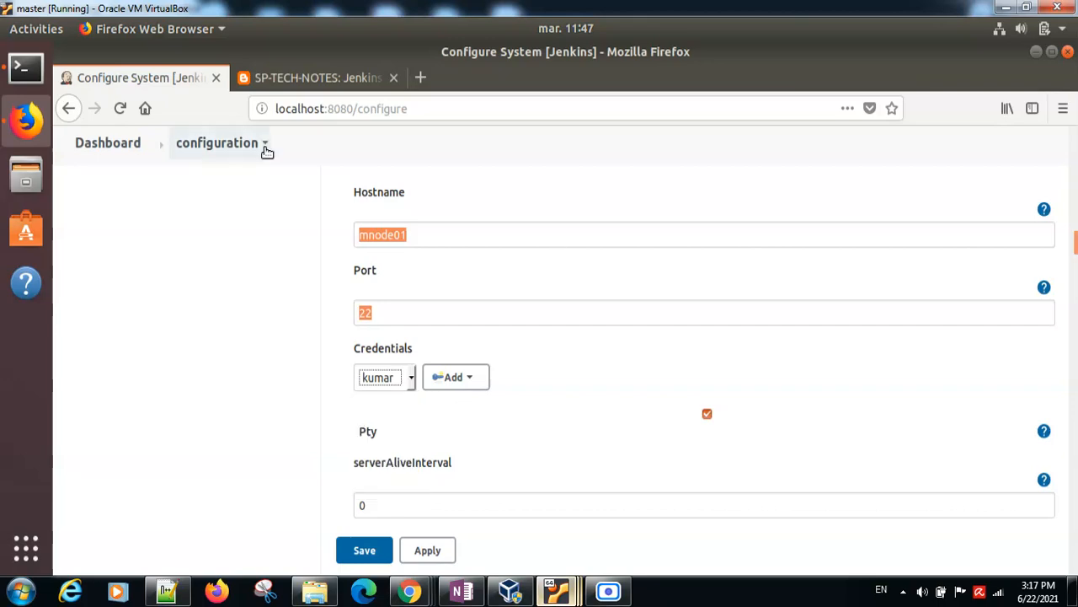
Step: Review Step 5, Configure publish over SSH on jenkins, in the task notes and return to the Configure System page
{"action": "left_click", "coordinate": [266, 77]}
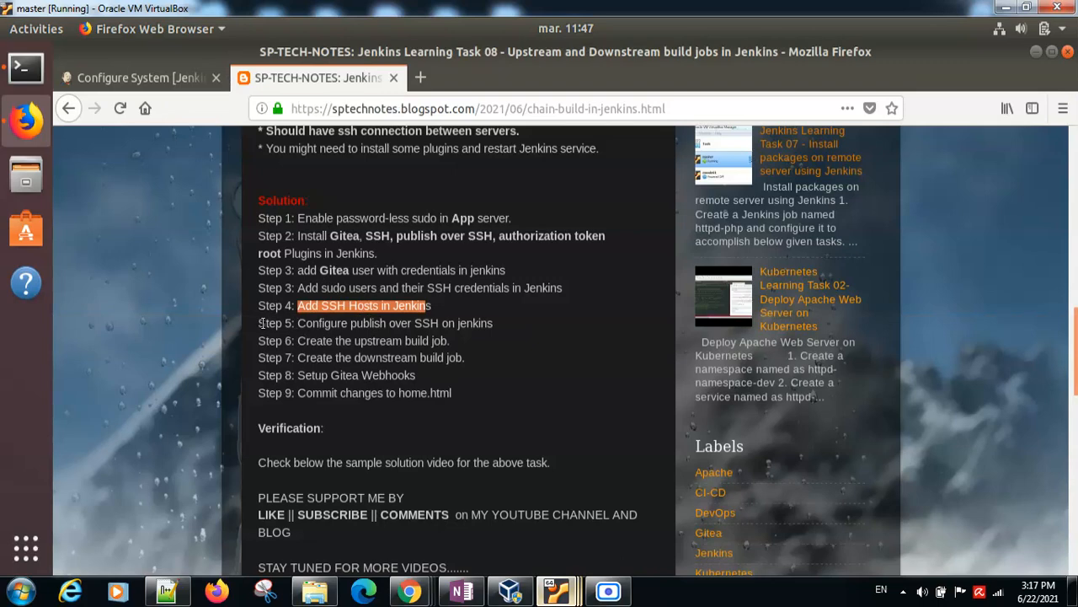
{"action": "left_click_drag", "start_coordinate": [259, 324], "coordinate": [303, 325]}
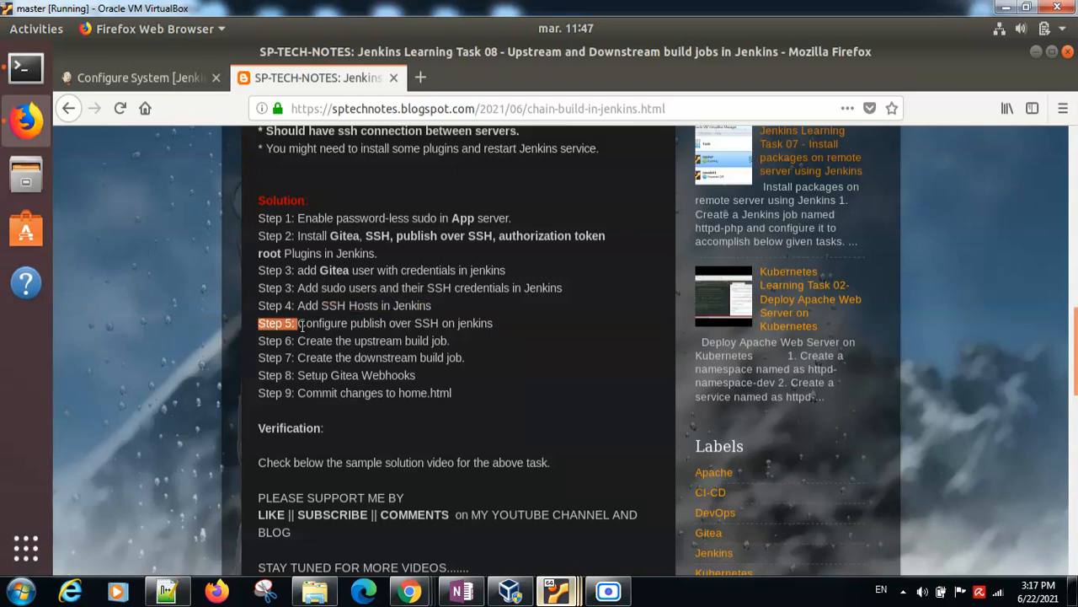
{"action": "left_click", "coordinate": [324, 327]}
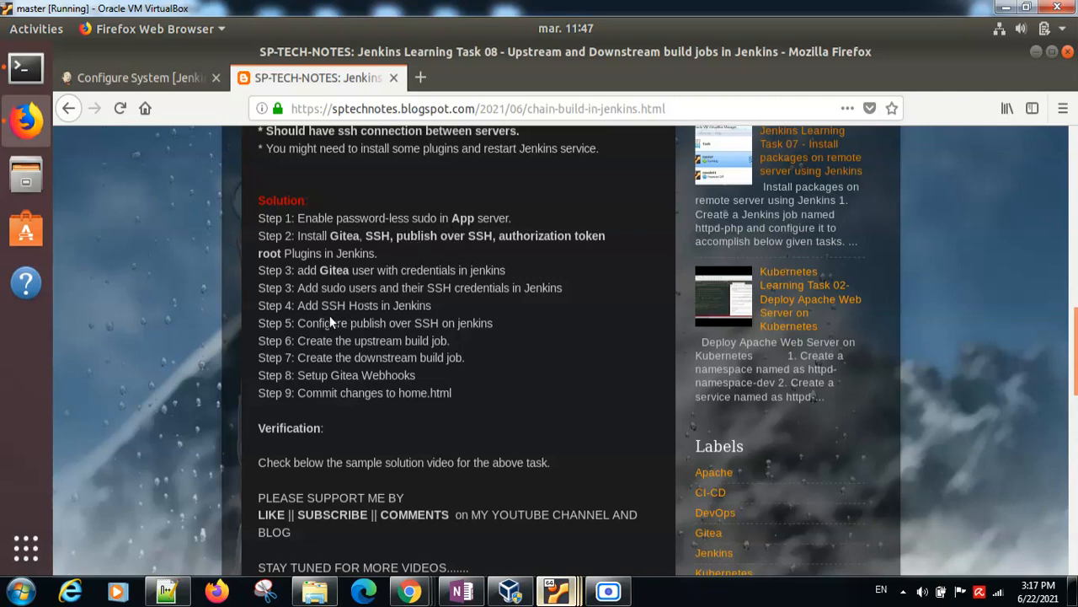
{"action": "left_click", "coordinate": [157, 76]}
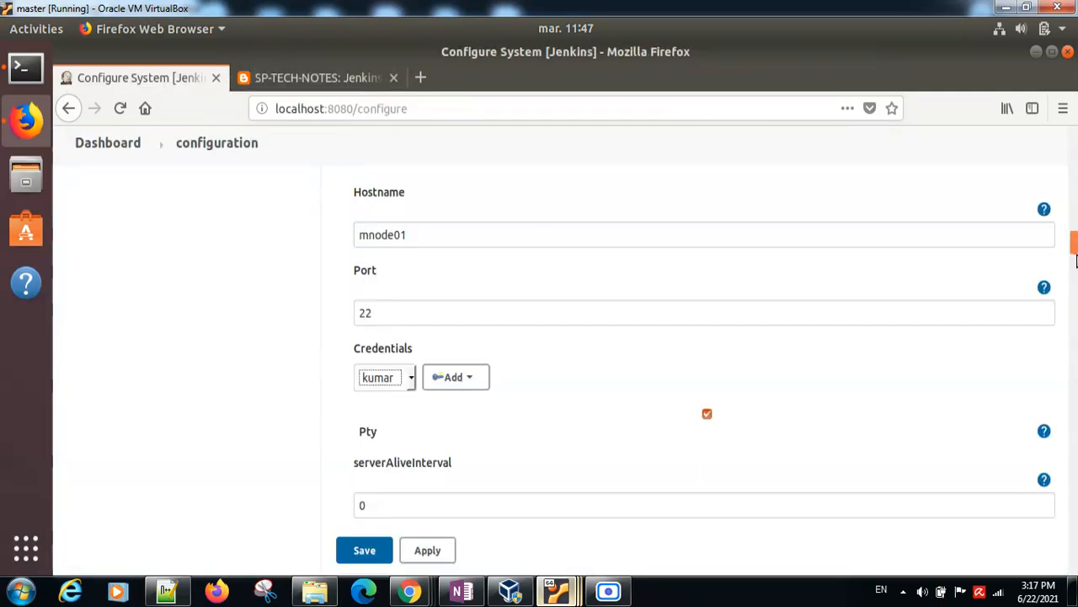
Step: Examine the mnode02 server's name, hostname, username and remote directory under Publish over SSH, and test its configuration
{"action": "left_click_drag", "start_coordinate": [1075, 262], "coordinate": [1074, 528]}
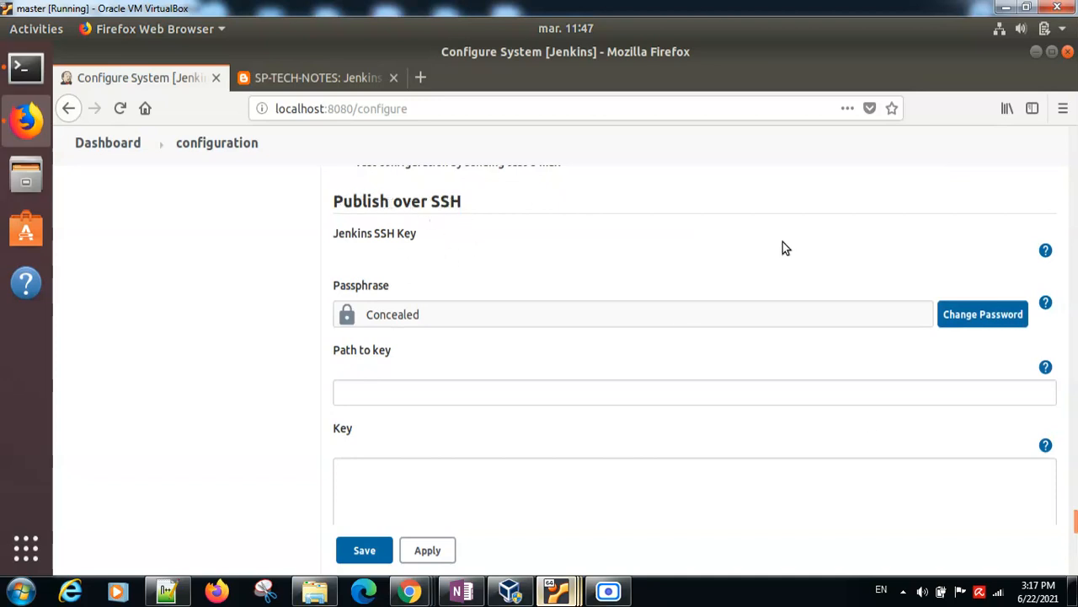
{"action": "left_click_drag", "start_coordinate": [1074, 522], "coordinate": [1075, 549]}
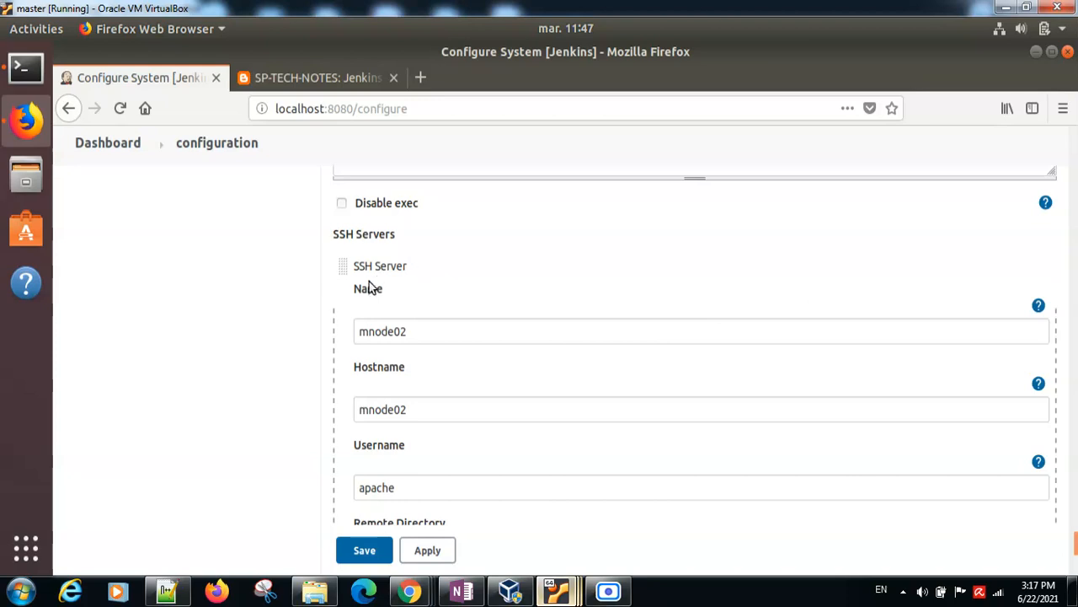
{"action": "double_click", "coordinate": [377, 331]}
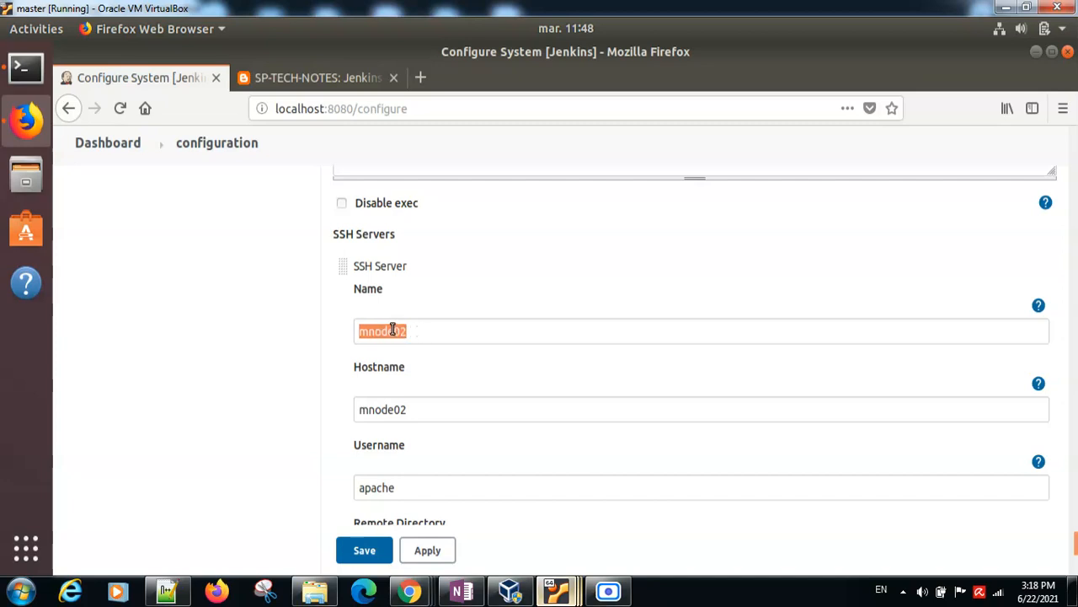
{"action": "double_click", "coordinate": [379, 410]}
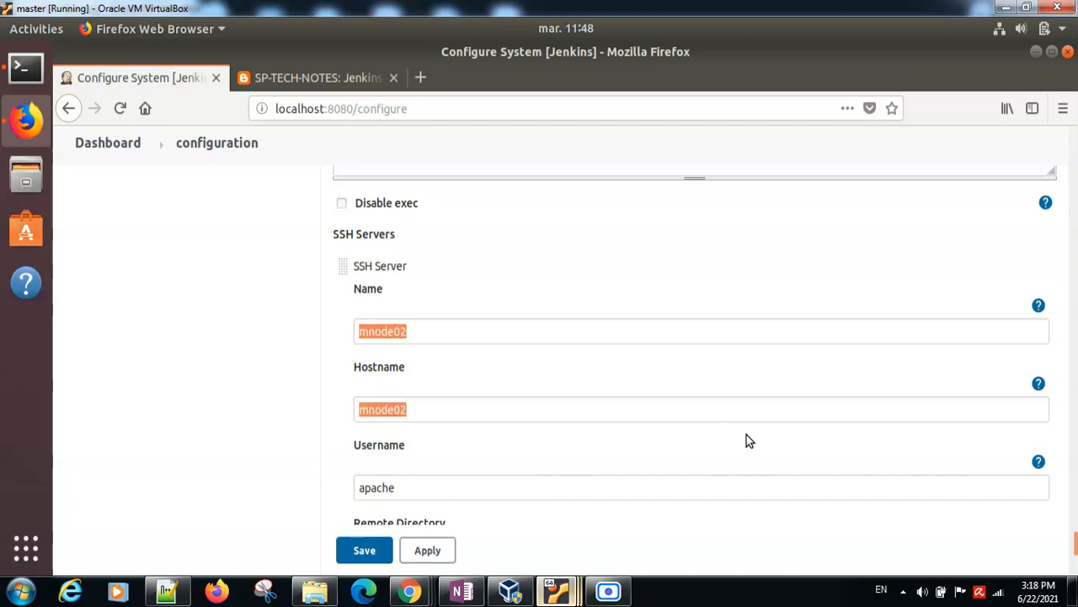
{"action": "left_click", "coordinate": [411, 481]}
{"action": "scroll", "coordinate": [1074, 548], "scroll_direction": "down", "scroll_amount": 4}
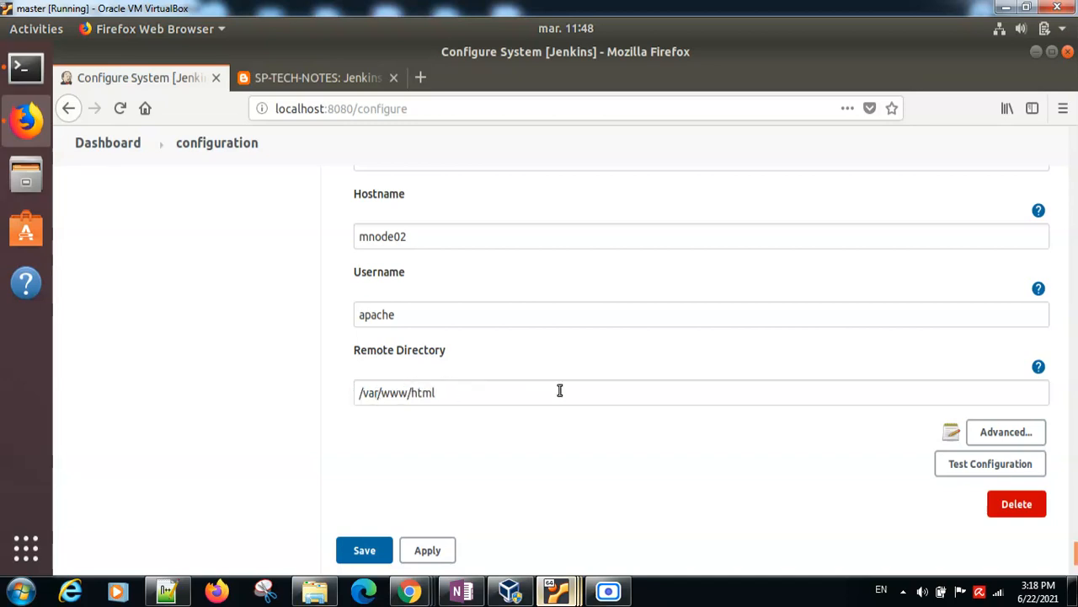
{"action": "left_click", "coordinate": [956, 470]}
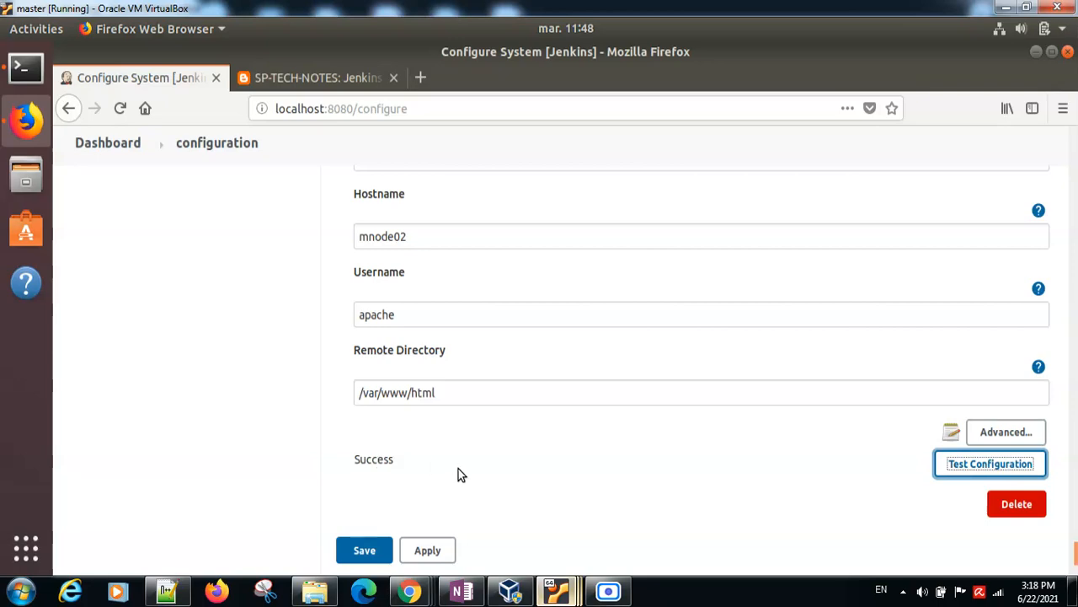
Step: Review Step 6, creating the upstream build job, and the chain-app-deployment requirements in the task notes
{"action": "left_click", "coordinate": [288, 74]}
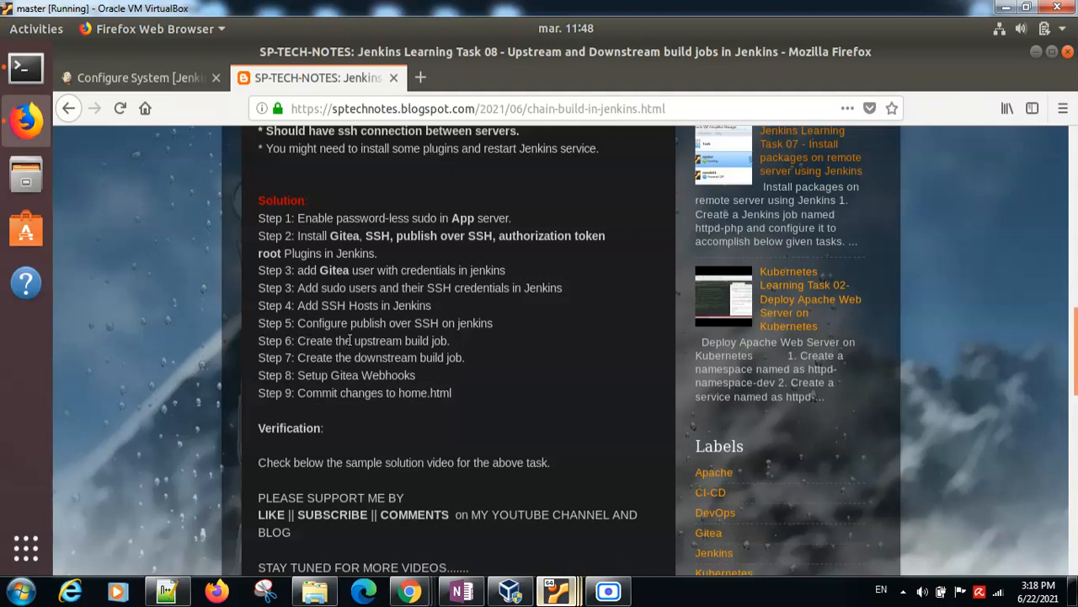
{"action": "left_click_drag", "start_coordinate": [404, 341], "coordinate": [448, 341]}
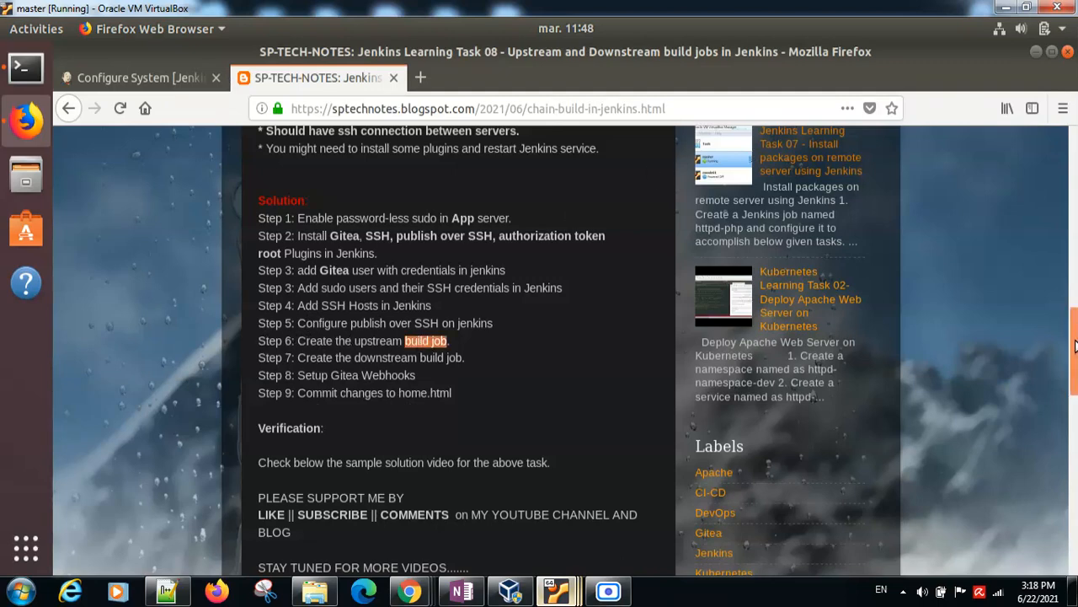
{"action": "left_click_drag", "start_coordinate": [1074, 346], "coordinate": [1063, 209]}
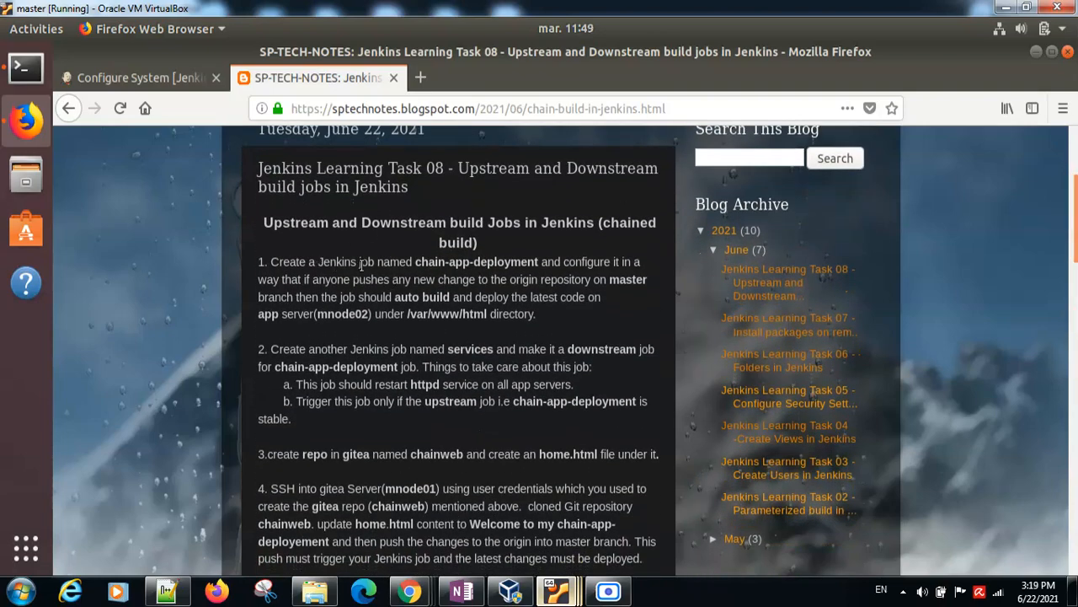
{"action": "double_click", "coordinate": [433, 264]}
Step: Leave the system configuration without saving and open the configuration page of the chain-app-deployment job, rechecking the task notes while it loads
{"action": "left_click", "coordinate": [150, 78]}
{"action": "left_click", "coordinate": [103, 145]}
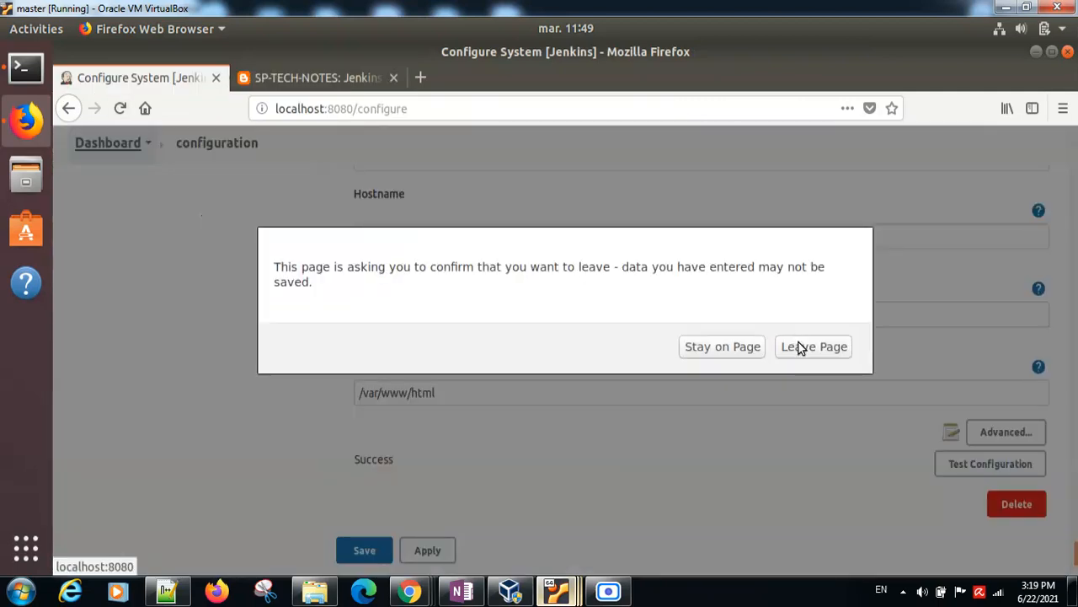
{"action": "left_click", "coordinate": [801, 348]}
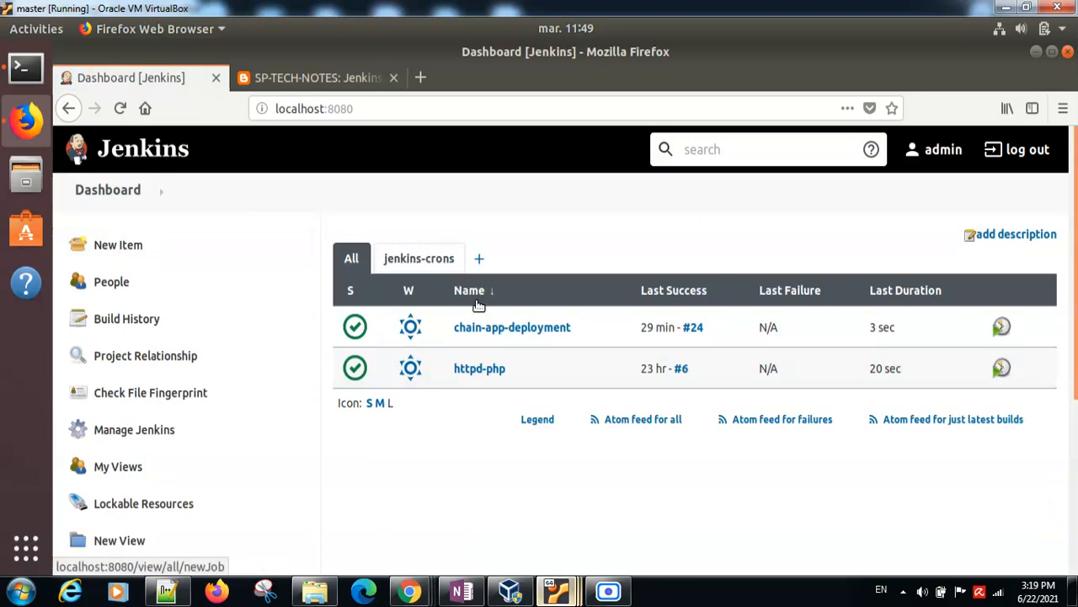
{"action": "left_click", "coordinate": [492, 328]}
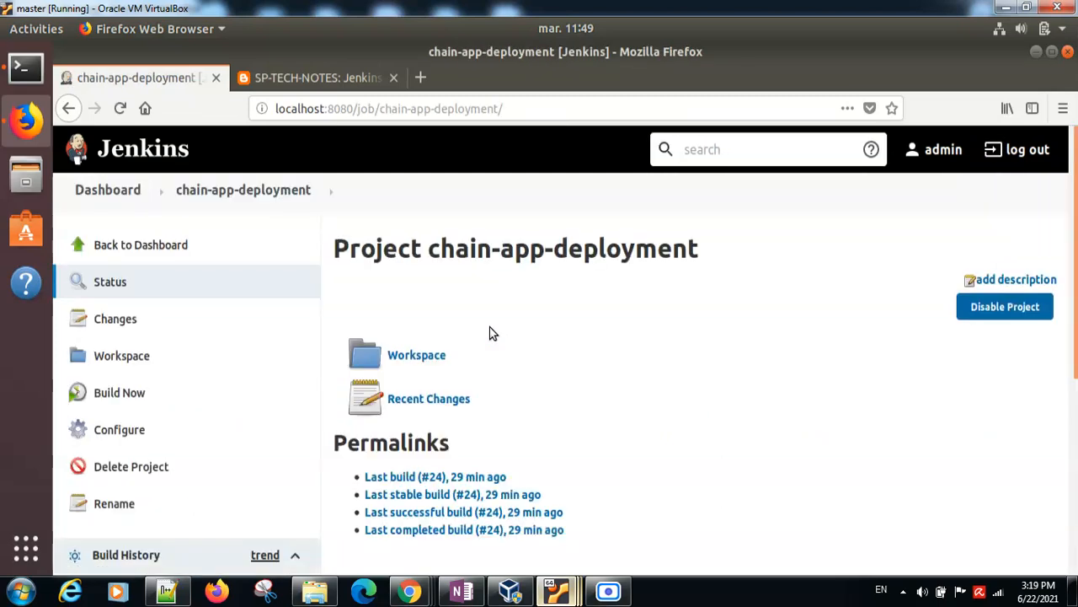
{"action": "left_click", "coordinate": [133, 432]}
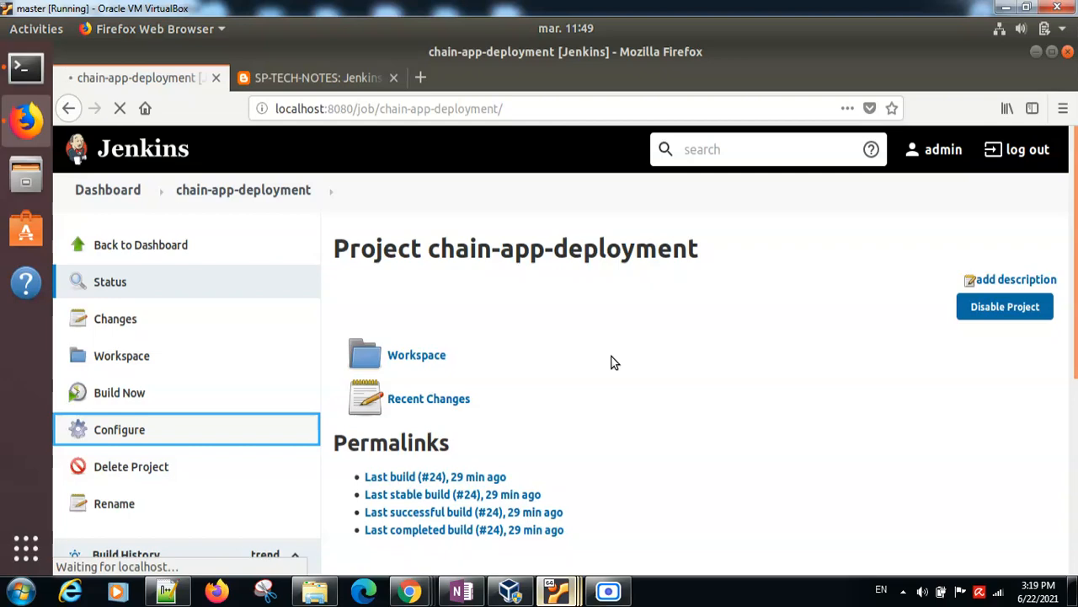
{"action": "left_click", "coordinate": [308, 79]}
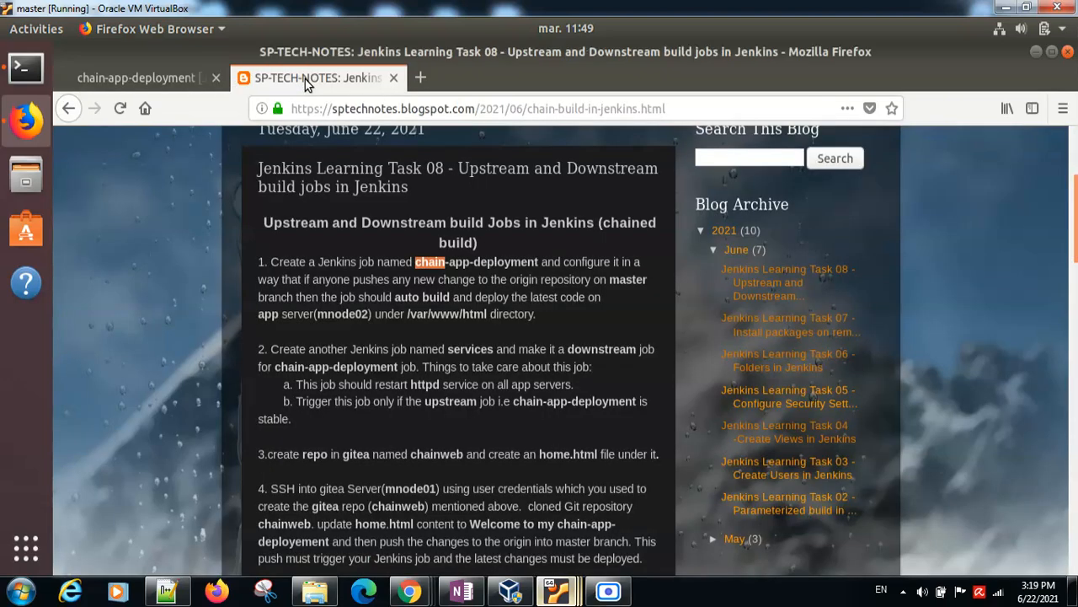
{"action": "left_click", "coordinate": [144, 77]}
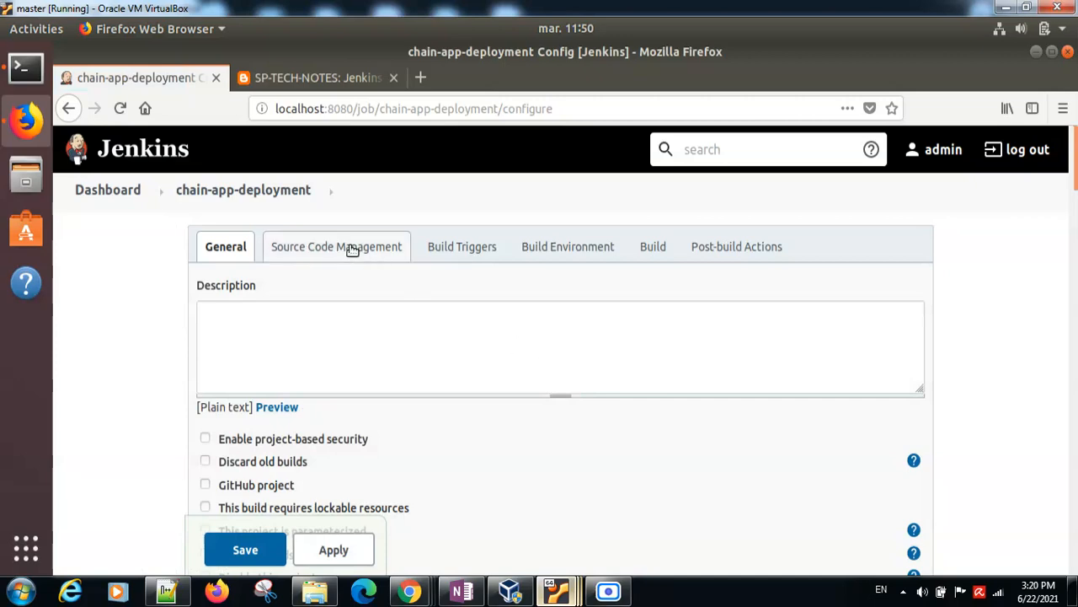
Step: Examine the Git repository URL and its server address in the job's Source Code Management settings
{"action": "left_click", "coordinate": [352, 250]}
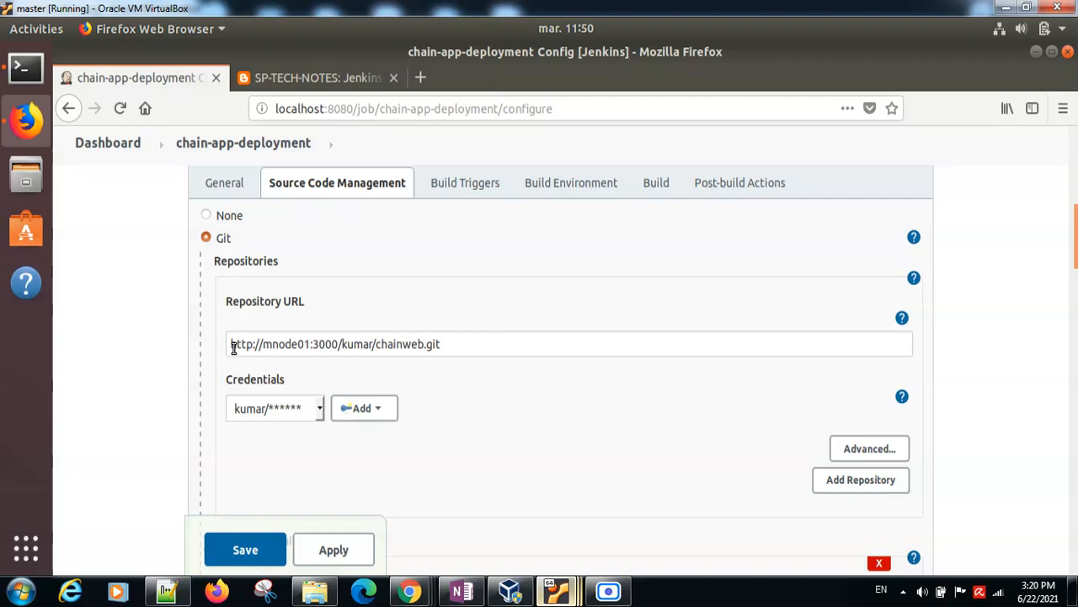
{"action": "left_click_drag", "start_coordinate": [443, 343], "coordinate": [233, 339]}
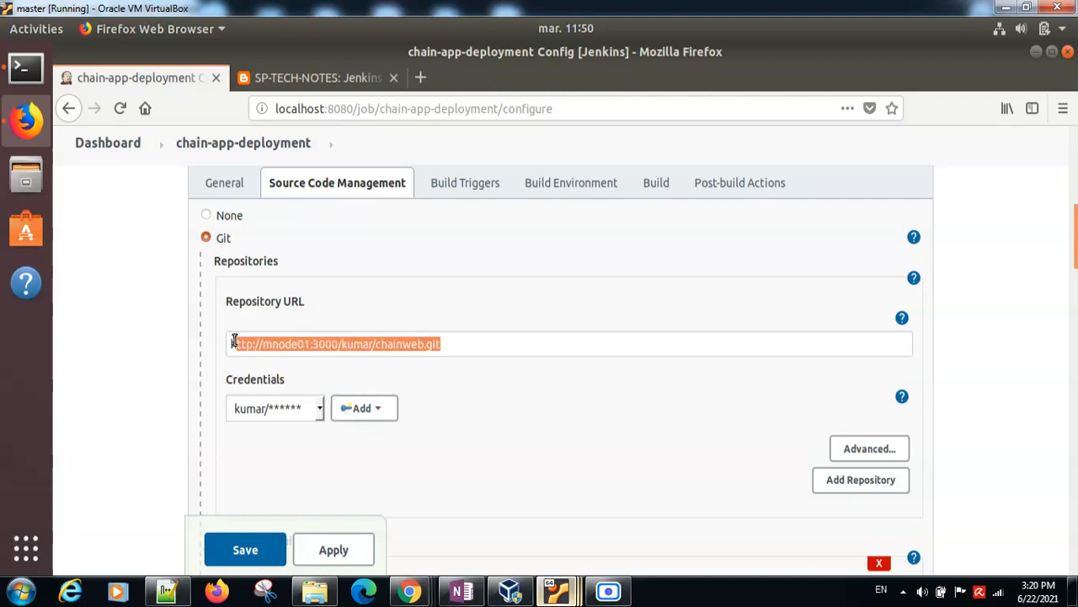
{"action": "left_click", "coordinate": [338, 344]}
{"action": "left_click_drag", "start_coordinate": [338, 344], "coordinate": [227, 341]}
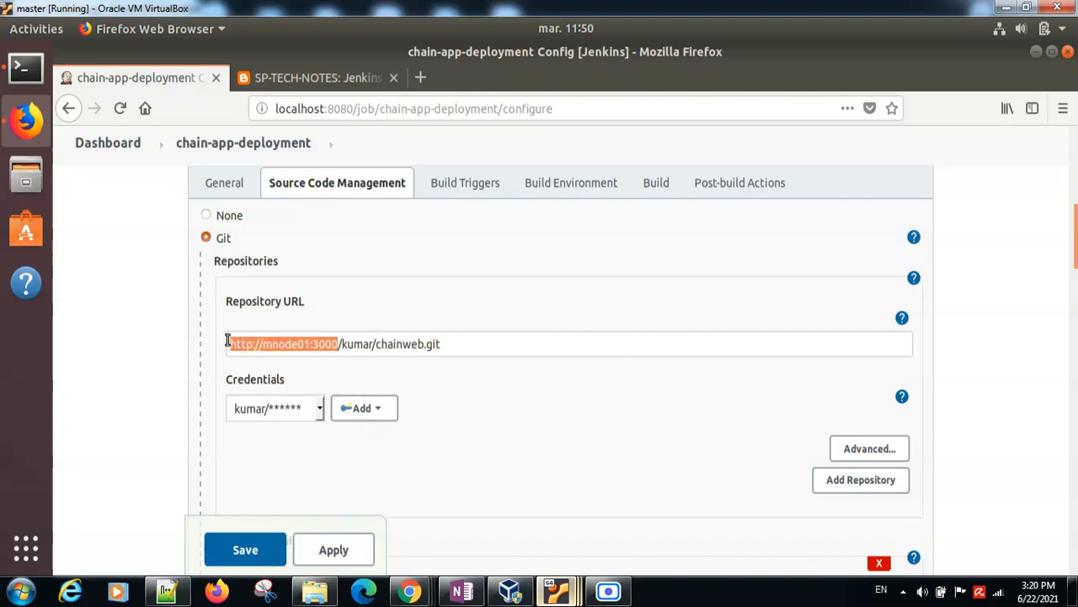
Step: Switch to the mnode01 virtual machine and unlock its session with the account password
{"action": "left_click", "coordinate": [556, 590]}
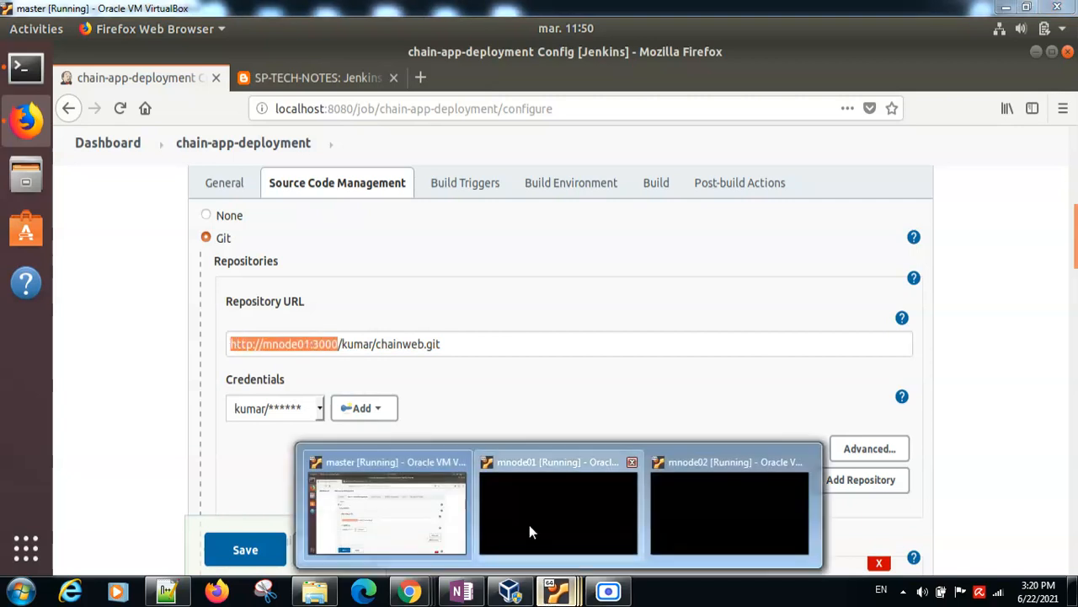
{"action": "left_click", "coordinate": [529, 531]}
{"action": "key", "text": "Return"}
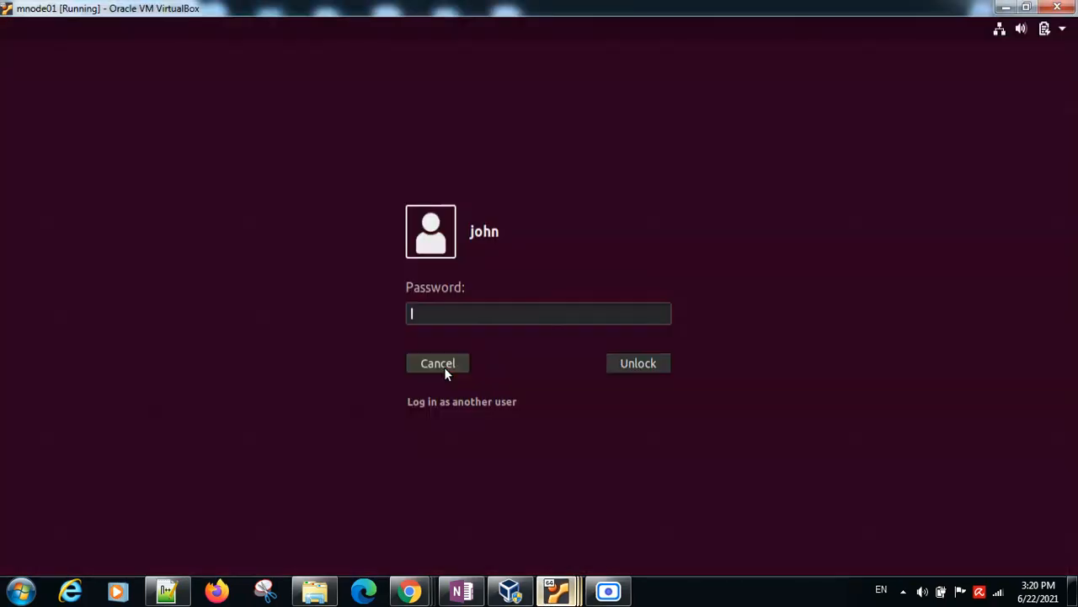
{"action": "type", "text": "●●●●"}
{"action": "key", "text": "BackSpace"}
{"action": "key", "text": "BackSpace"}
{"action": "key", "text": "BackSpace"}
{"action": "key", "text": "BackSpace"}
{"action": "type", "text": "●●●●●●●●"}
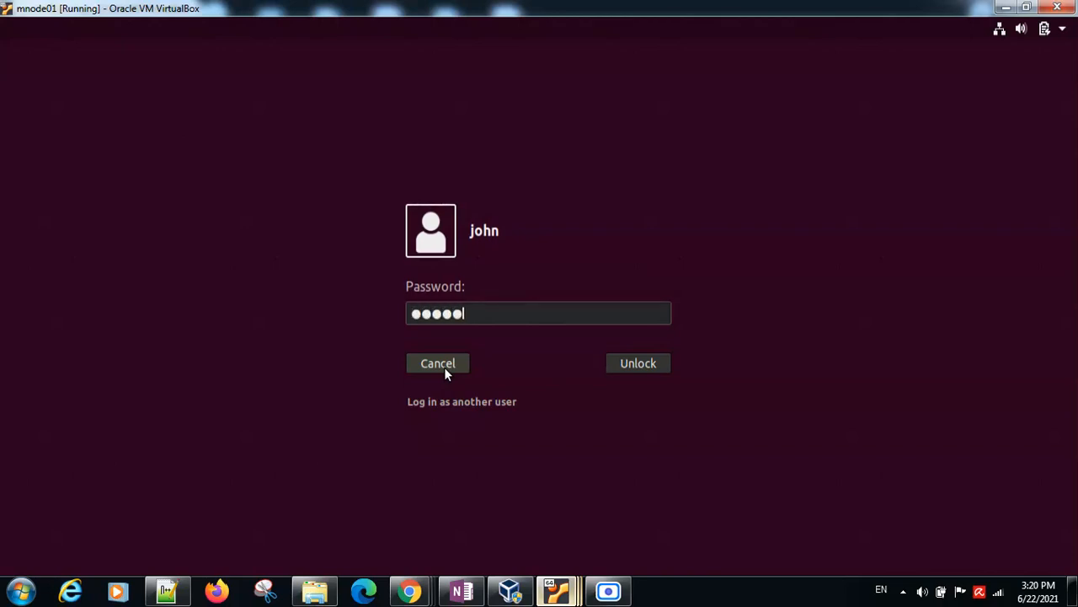
{"action": "key", "text": "Return"}
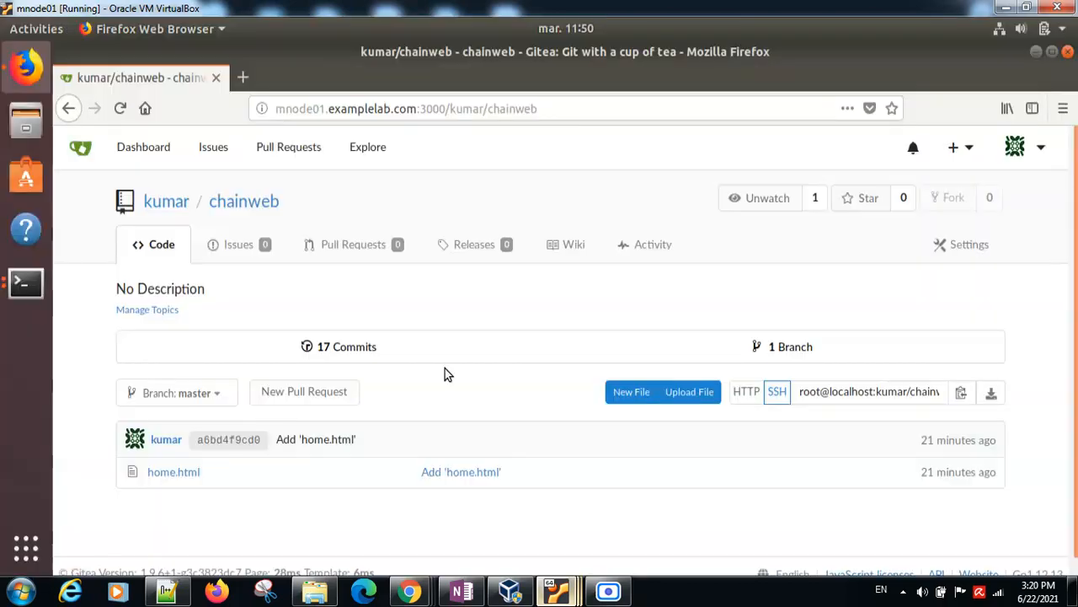
Step: Check the web address of the chainweb repository in Gitea
{"action": "left_click", "coordinate": [287, 111]}
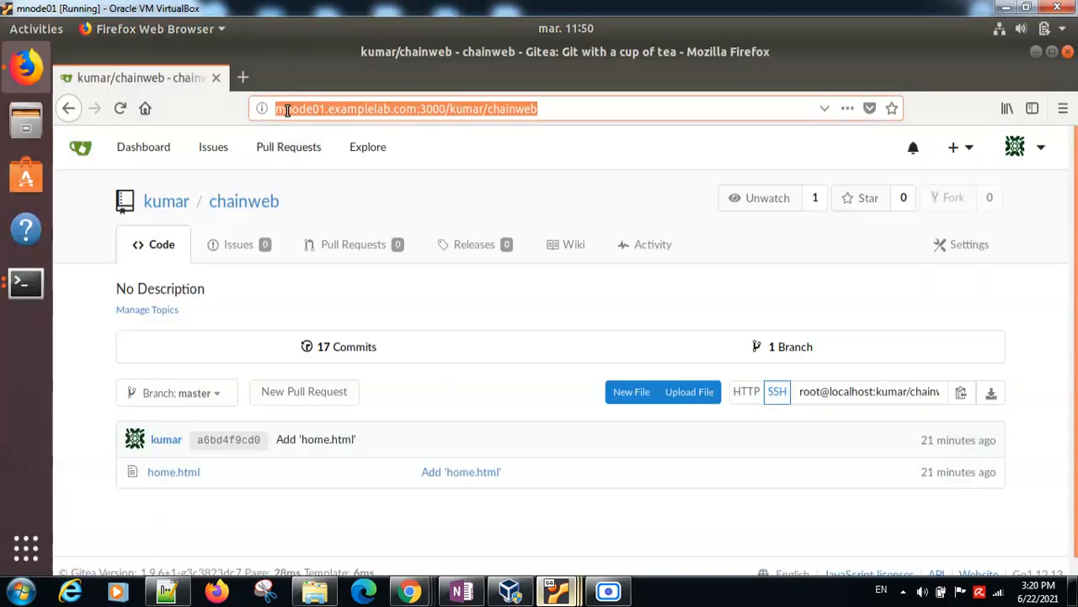
{"action": "left_click", "coordinate": [354, 110]}
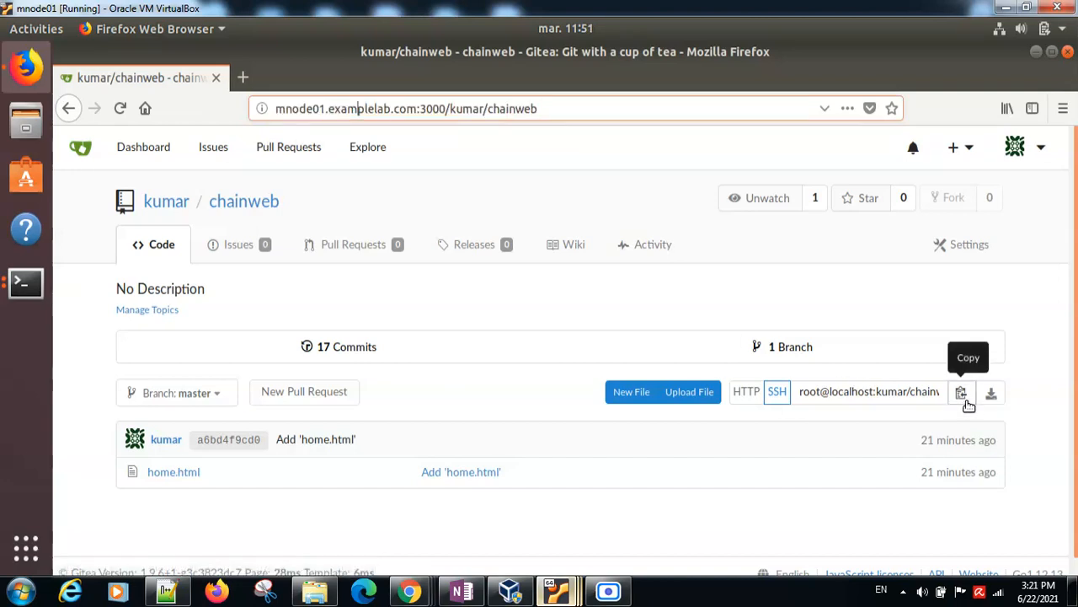
Step: Reopen the chainweb repository from its owner's profile in Gitea and display its HTTP clone address
{"action": "left_click", "coordinate": [173, 210]}
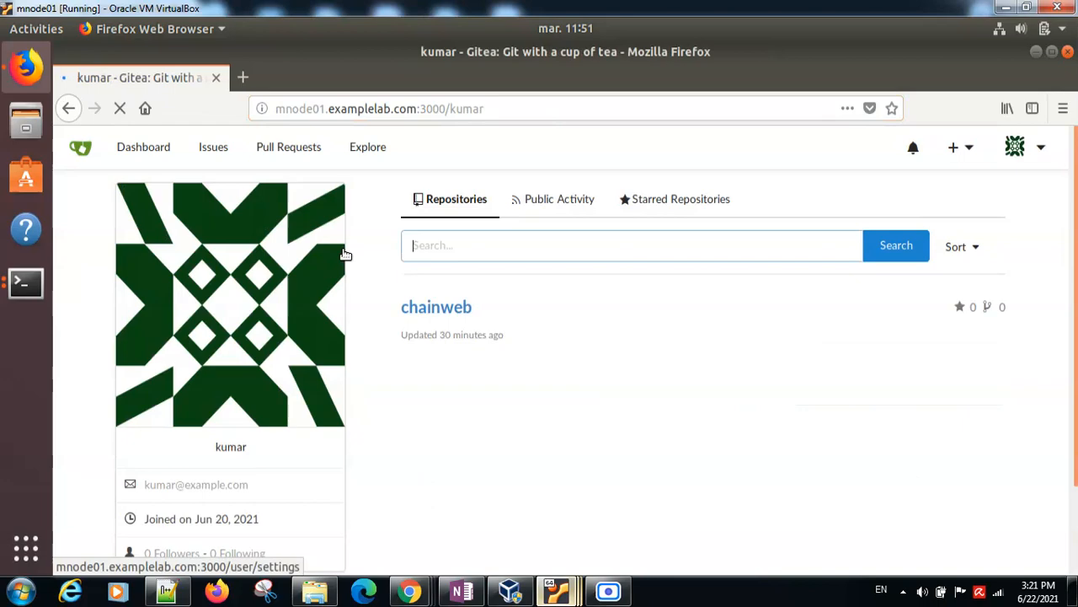
{"action": "left_click", "coordinate": [424, 311]}
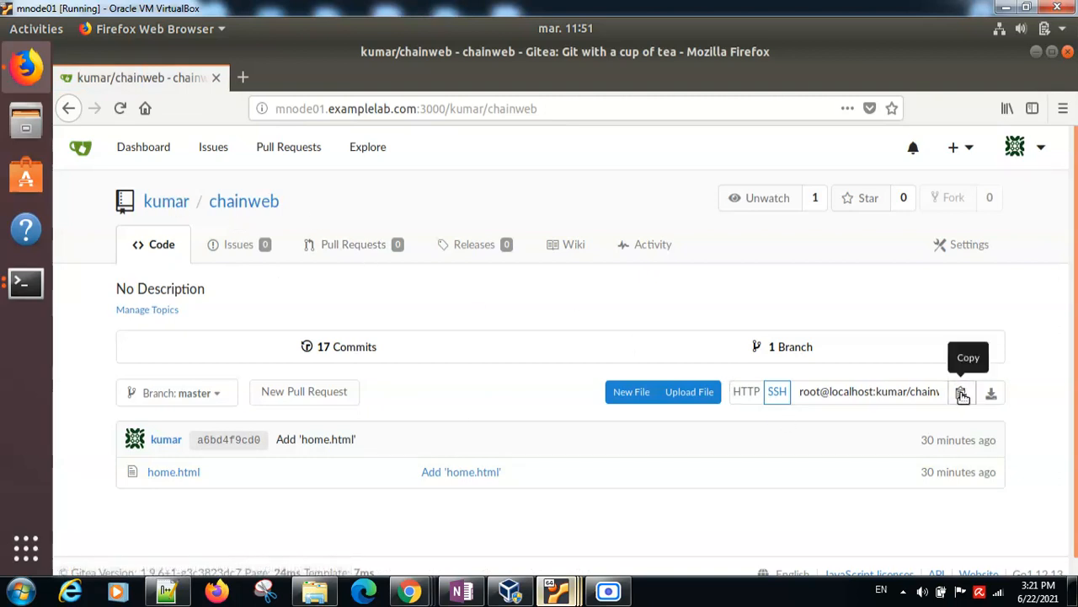
{"action": "left_click", "coordinate": [746, 398]}
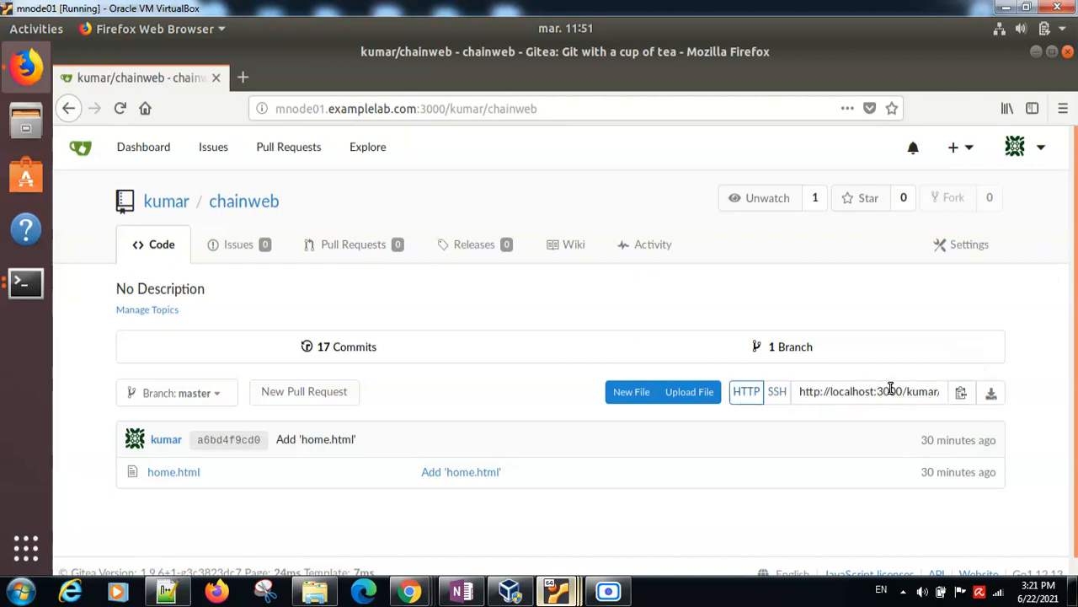
Step: Return to the master virtual machine and check the chain-app-deployment job's repository URL, keeping the Gitea user's credentials selected
{"action": "mouse_move", "coordinate": [546, 593]}
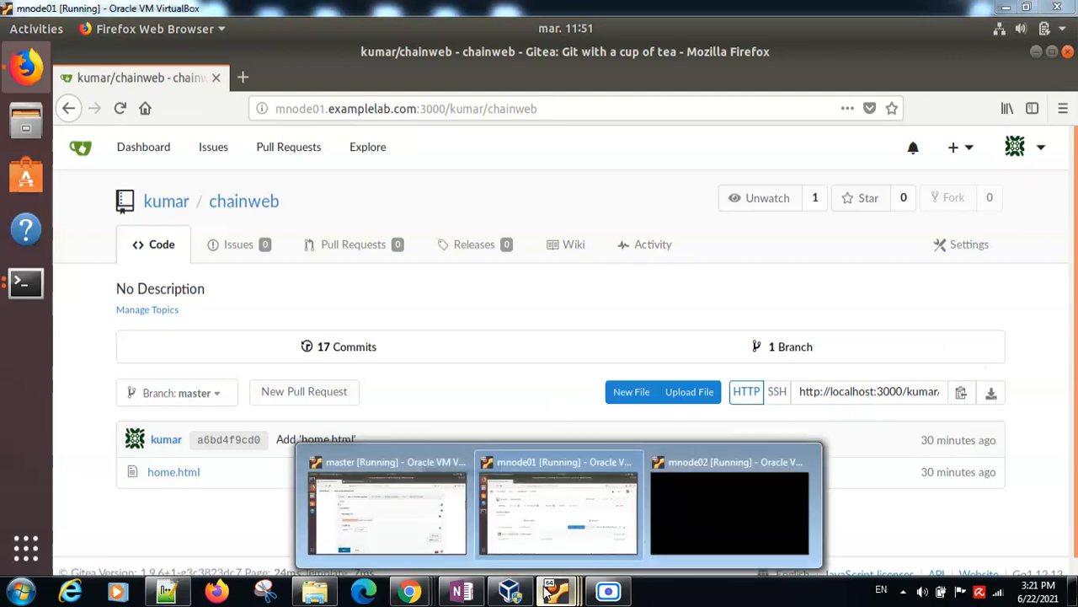
{"action": "left_click", "coordinate": [362, 493]}
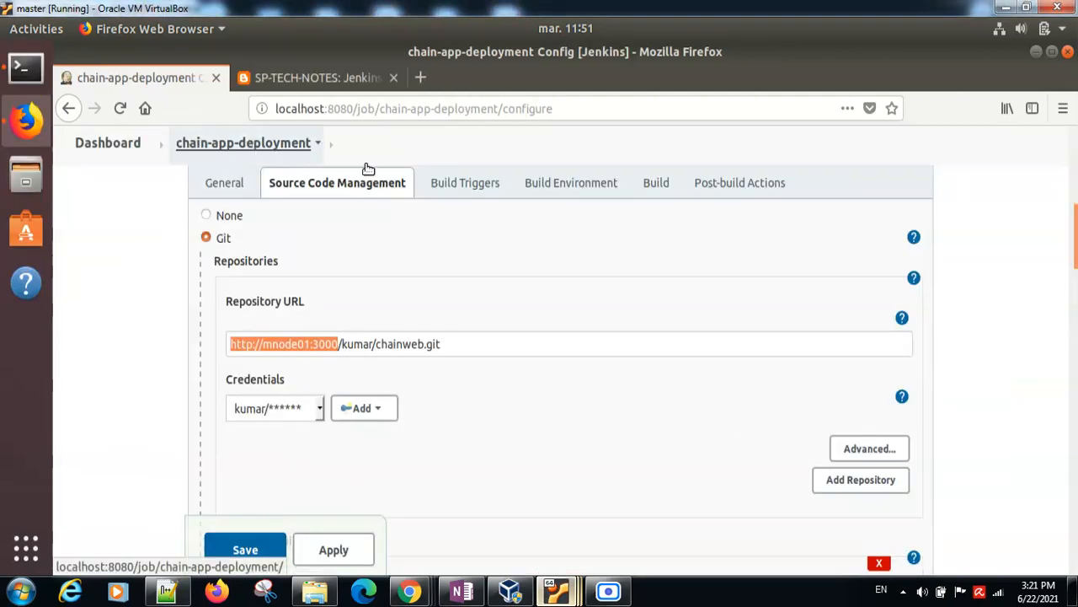
{"action": "left_click", "coordinate": [451, 350]}
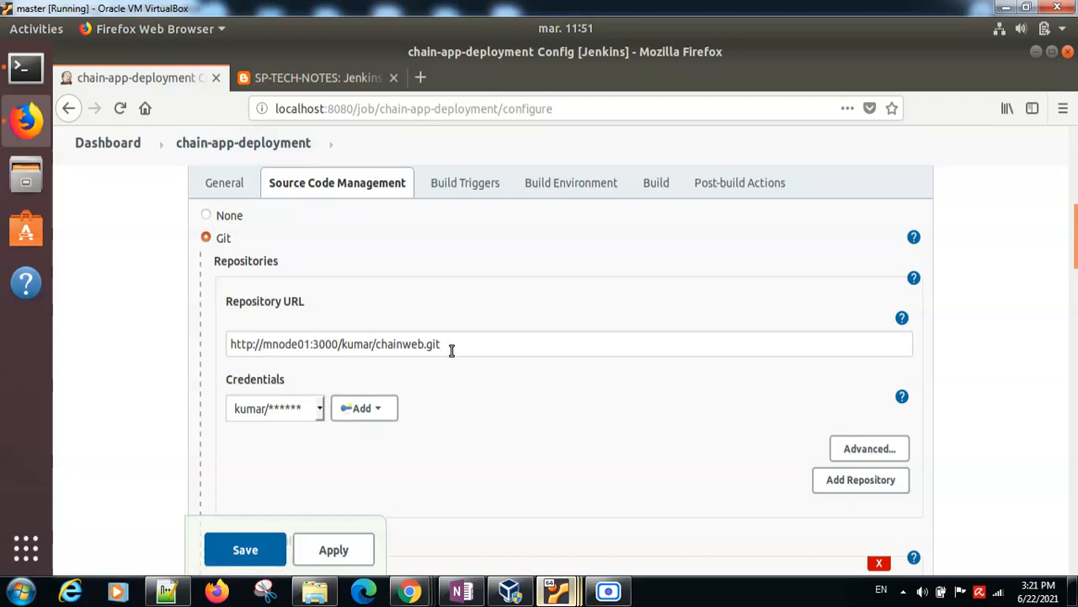
{"action": "left_click", "coordinate": [319, 413]}
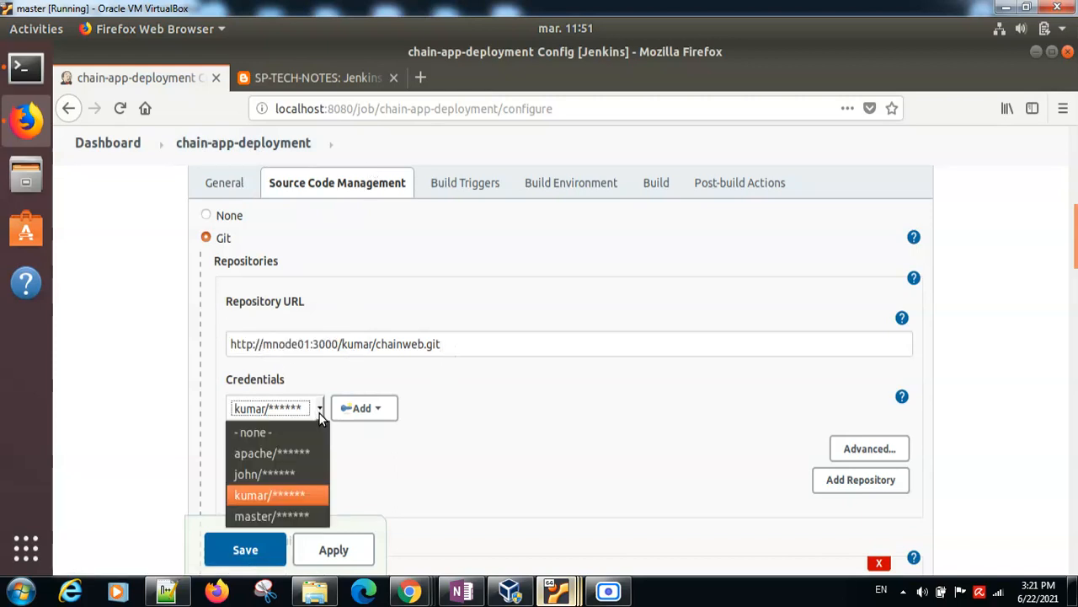
{"action": "left_click", "coordinate": [274, 497]}
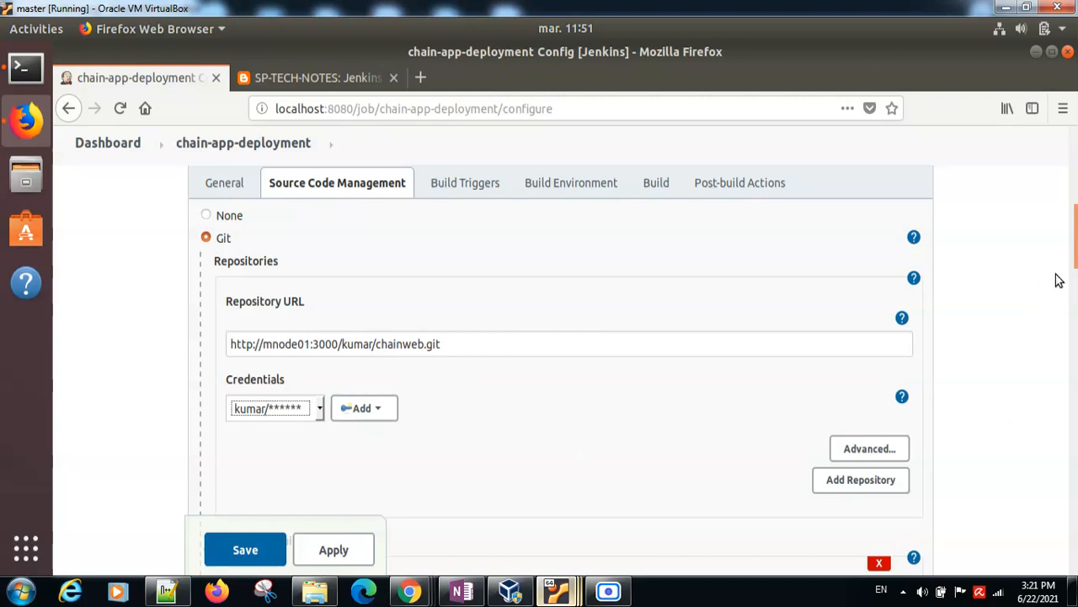
Step: Compare the job's branch specifier with the branch required in the task notes
{"action": "left_click_drag", "start_coordinate": [1075, 237], "coordinate": [1074, 292]}
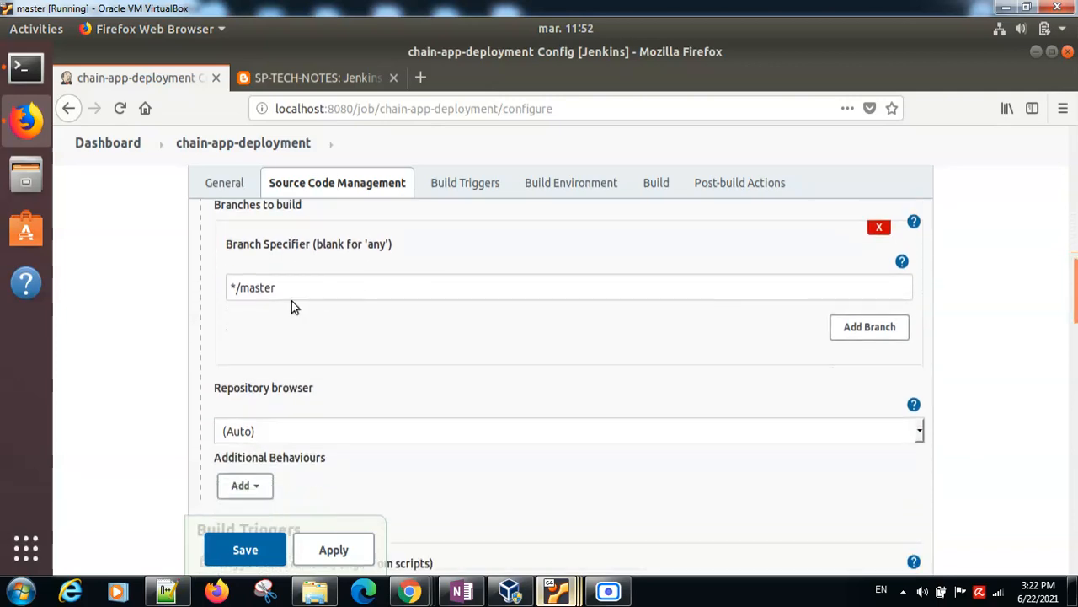
{"action": "left_click", "coordinate": [291, 78]}
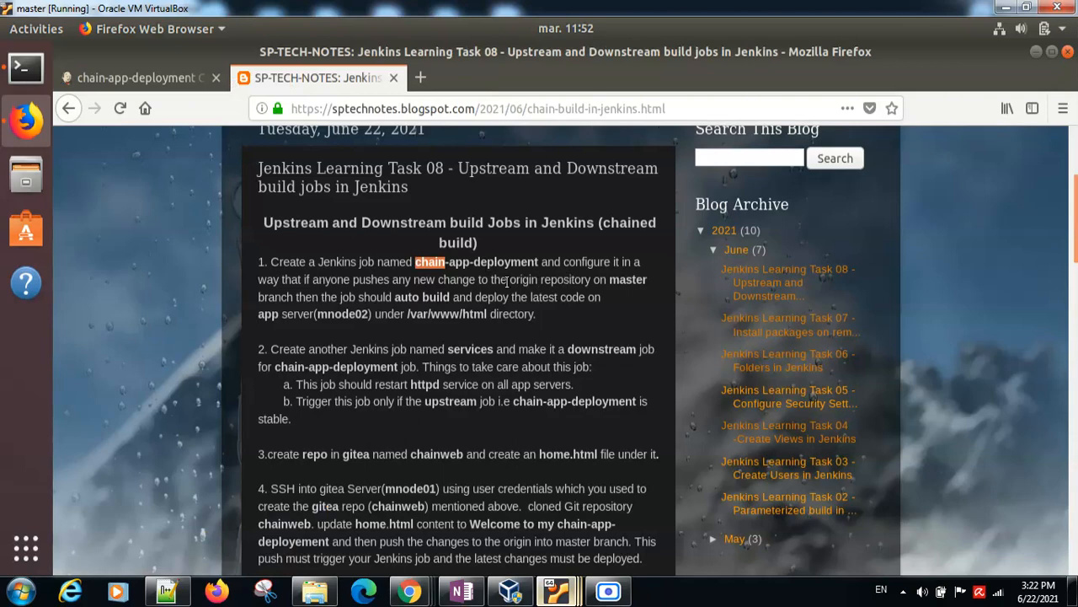
{"action": "left_click", "coordinate": [618, 283]}
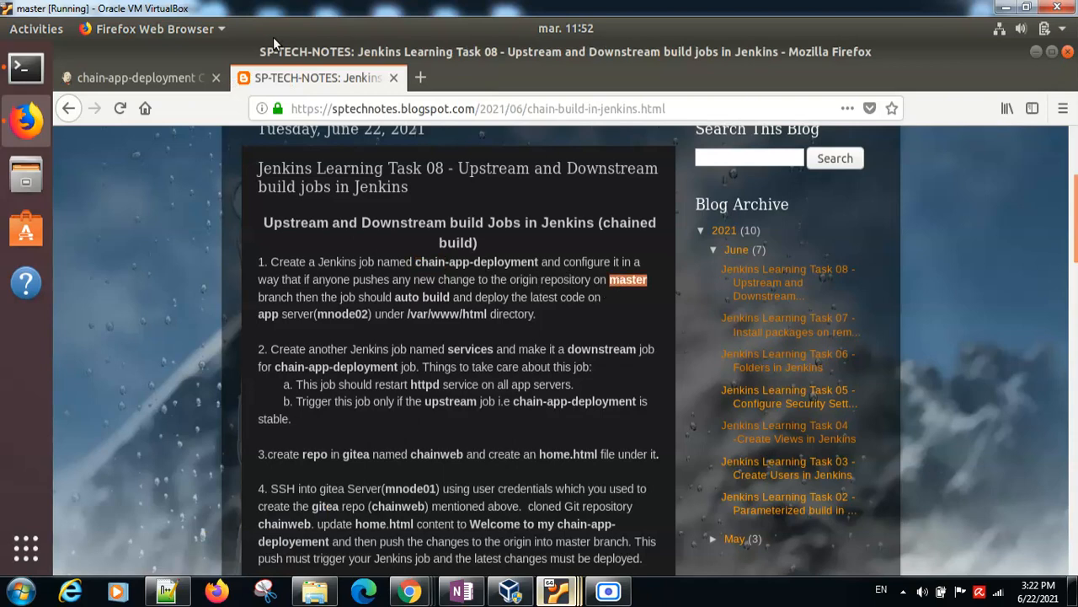
{"action": "left_click", "coordinate": [137, 77]}
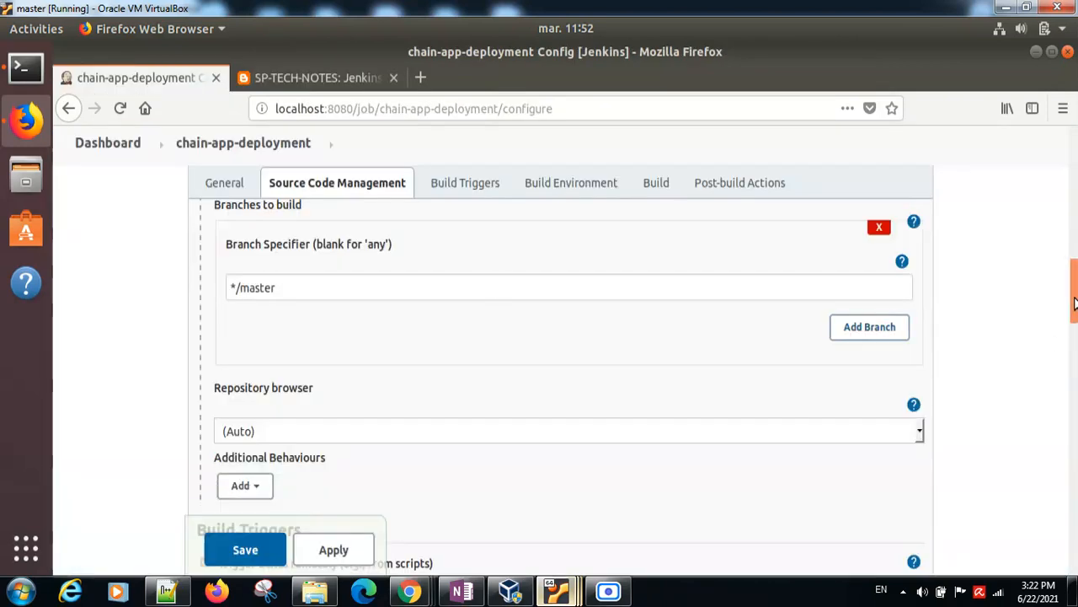
Step: Review the remote build trigger by switching it off and on again, and examine its authentication token field
{"action": "scroll", "coordinate": [1073, 327], "scroll_direction": "down", "scroll_amount": 3}
{"action": "scroll", "coordinate": [1075, 330], "scroll_direction": "down", "scroll_amount": 2}
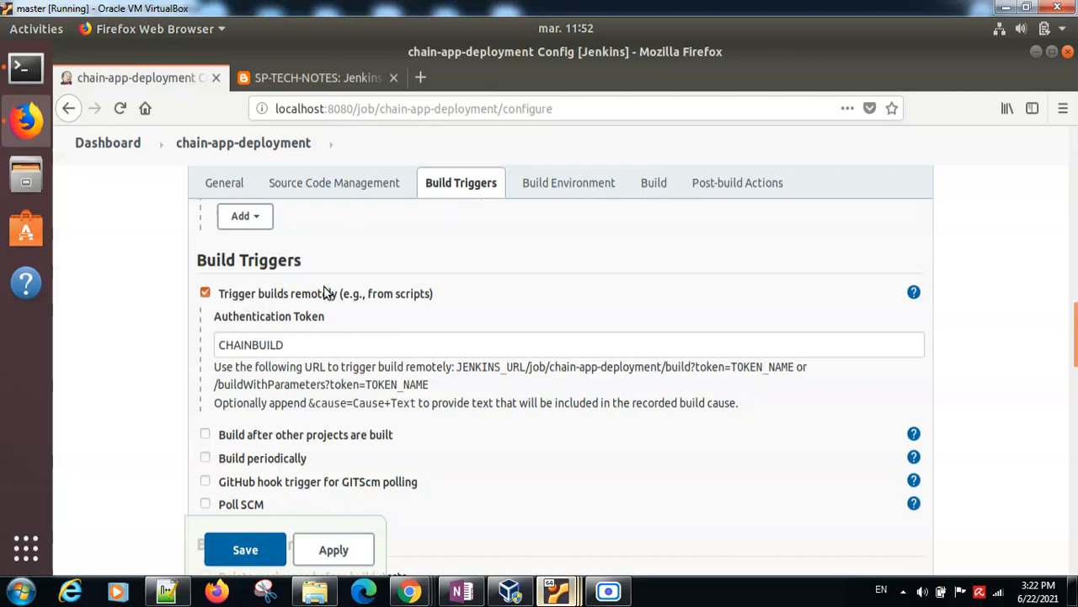
{"action": "left_click", "coordinate": [206, 293]}
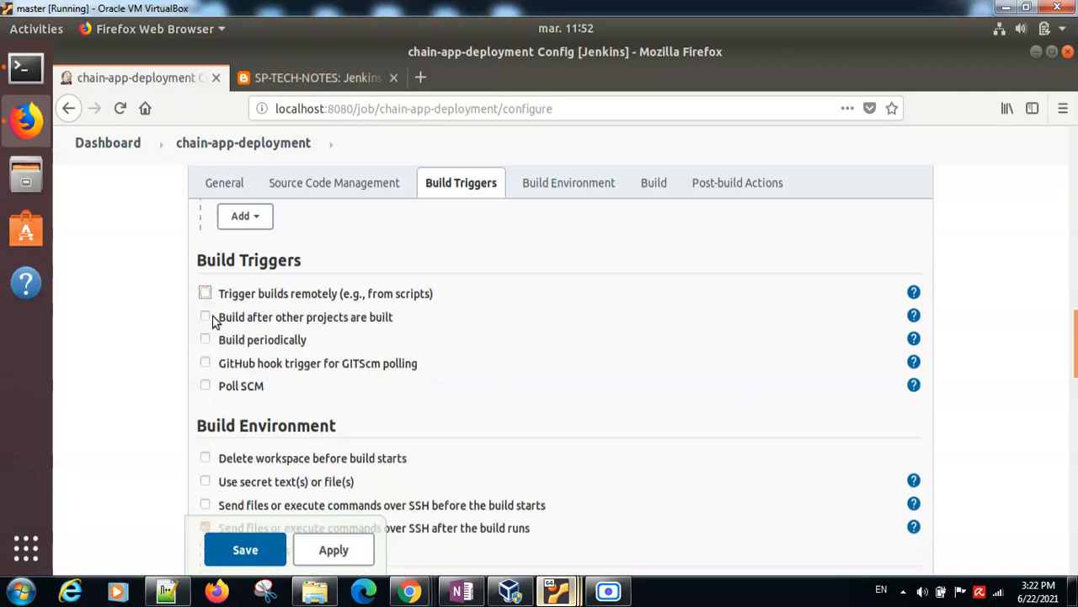
{"action": "left_click", "coordinate": [206, 293]}
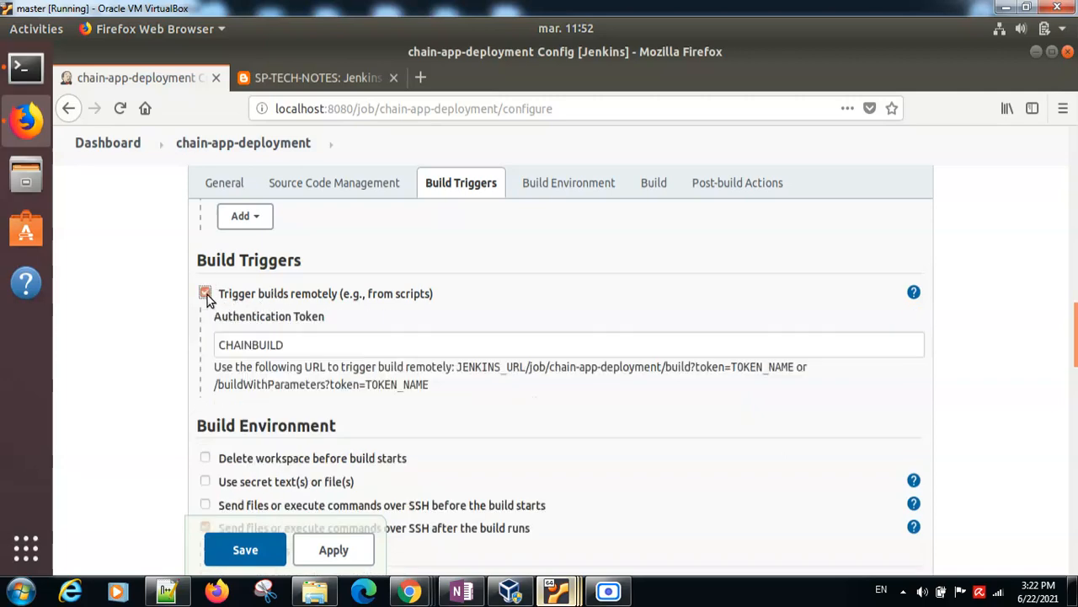
{"action": "left_click", "coordinate": [302, 344]}
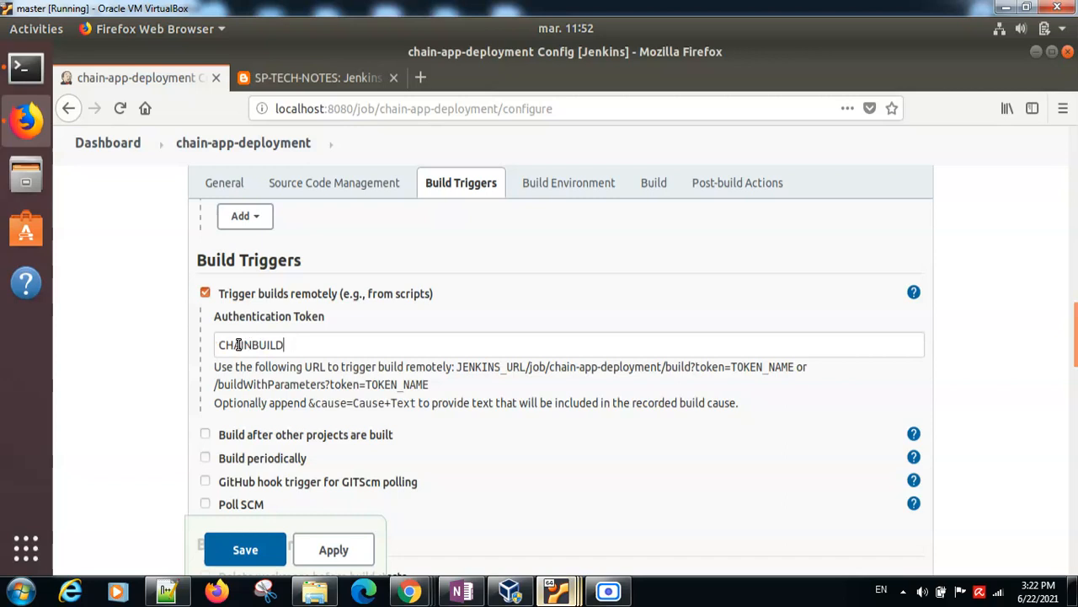
{"action": "double_click", "coordinate": [277, 344]}
{"action": "left_click", "coordinate": [321, 351]}
Step: Examine the SSH server and transfer set used for sending files after the build runs
{"action": "left_click_drag", "start_coordinate": [1075, 334], "coordinate": [1075, 385]}
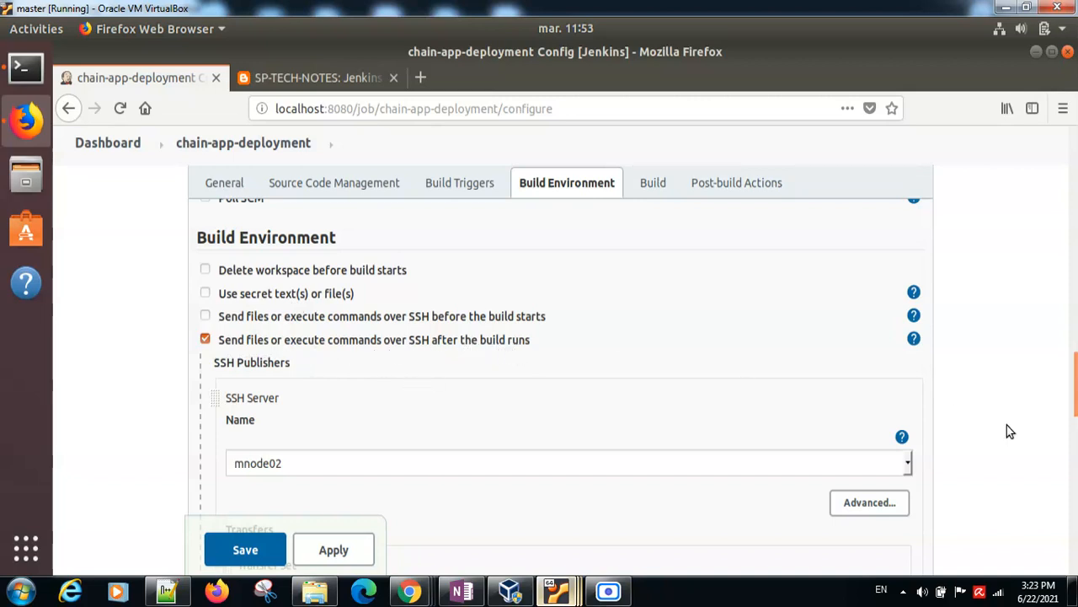
{"action": "left_click_drag", "start_coordinate": [1076, 382], "coordinate": [1075, 404]}
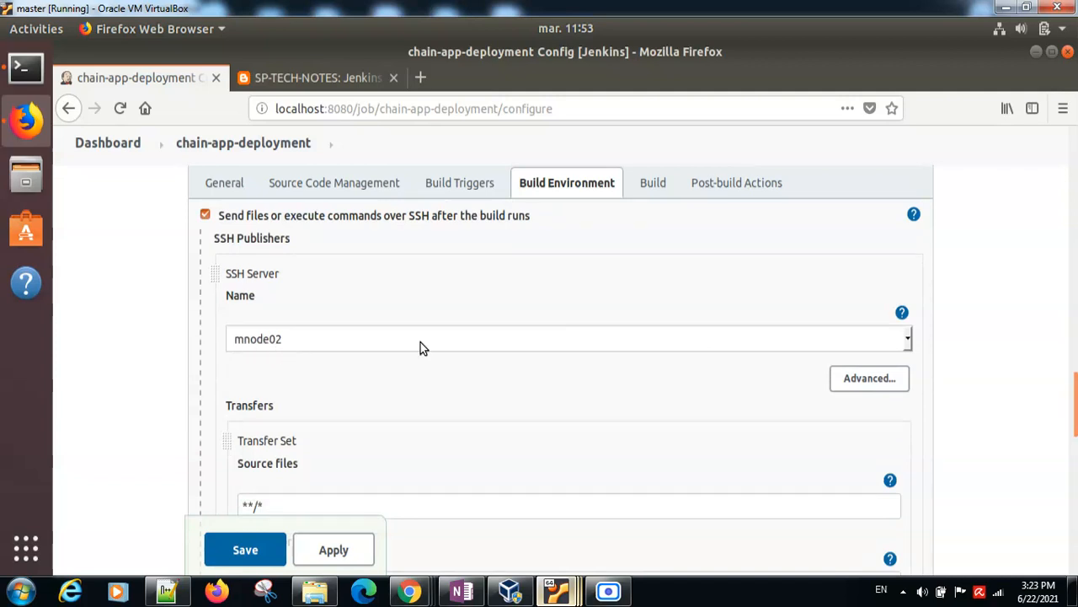
{"action": "left_click_drag", "start_coordinate": [1075, 383], "coordinate": [1076, 416]}
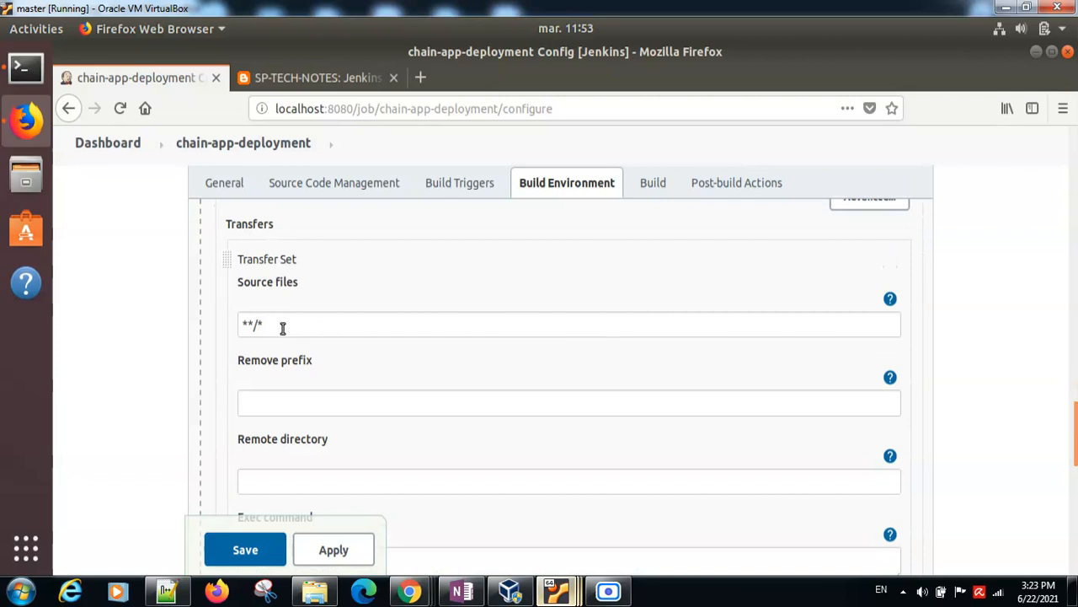
Step: Retype the end of the transfer set's source files pattern with an asterisk
{"action": "left_click_drag", "start_coordinate": [272, 324], "coordinate": [241, 324]}
{"action": "left_click", "coordinate": [287, 329]}
{"action": "key", "text": "BackSpace"}
{"action": "key", "text": "BackSpace"}
{"action": "type", "text": "*"}
Step: Look over the rest of the chain-app-deployment configuration and leave for the Jenkins dashboard without saving
{"action": "left_click_drag", "start_coordinate": [1076, 420], "coordinate": [1070, 568]}
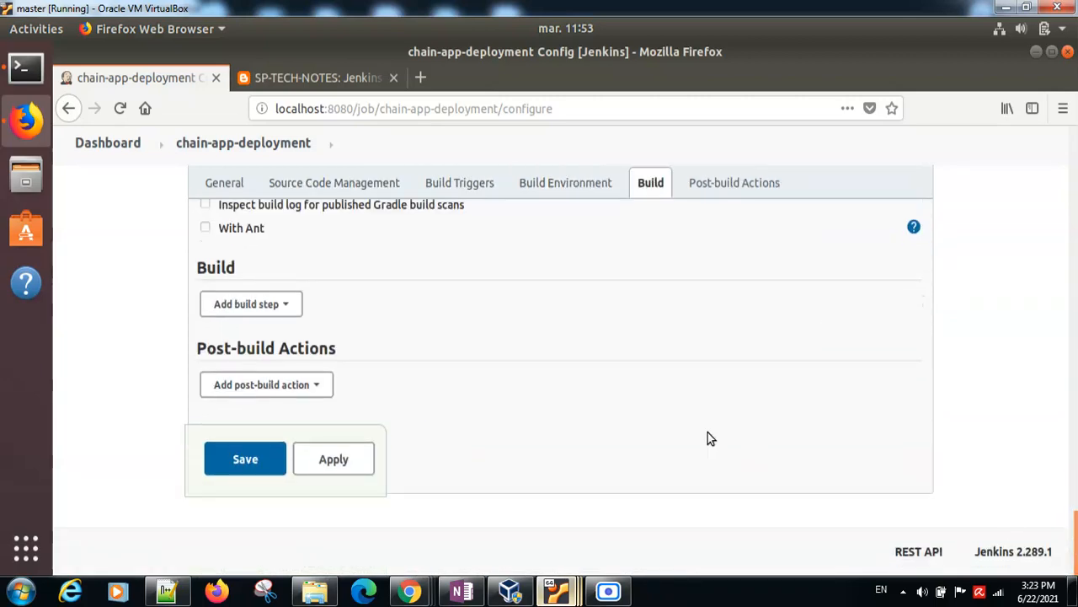
{"action": "left_click", "coordinate": [109, 145]}
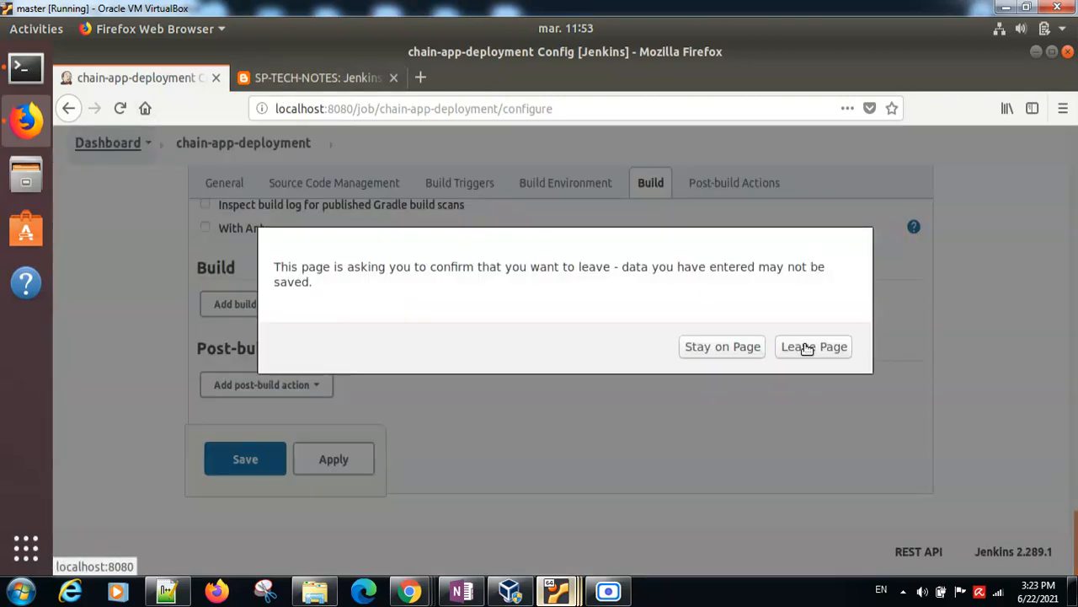
{"action": "left_click", "coordinate": [807, 348]}
Step: Review the task notes on the chainweb repository, its home.html file and the list of solution steps
{"action": "left_click", "coordinate": [290, 77]}
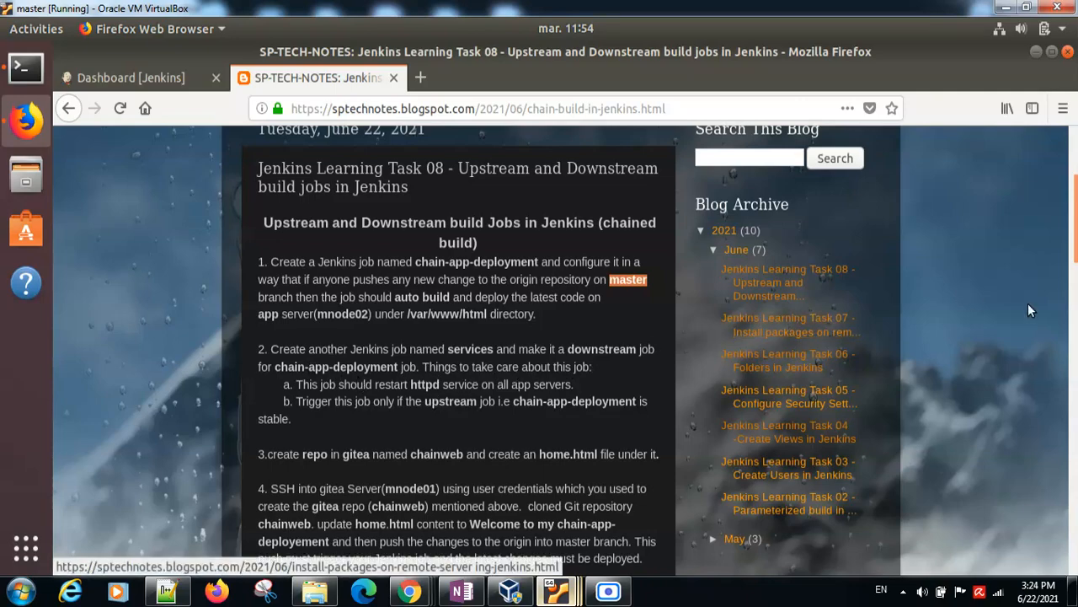
{"action": "scroll", "coordinate": [1076, 259], "scroll_direction": "down", "scroll_amount": 3}
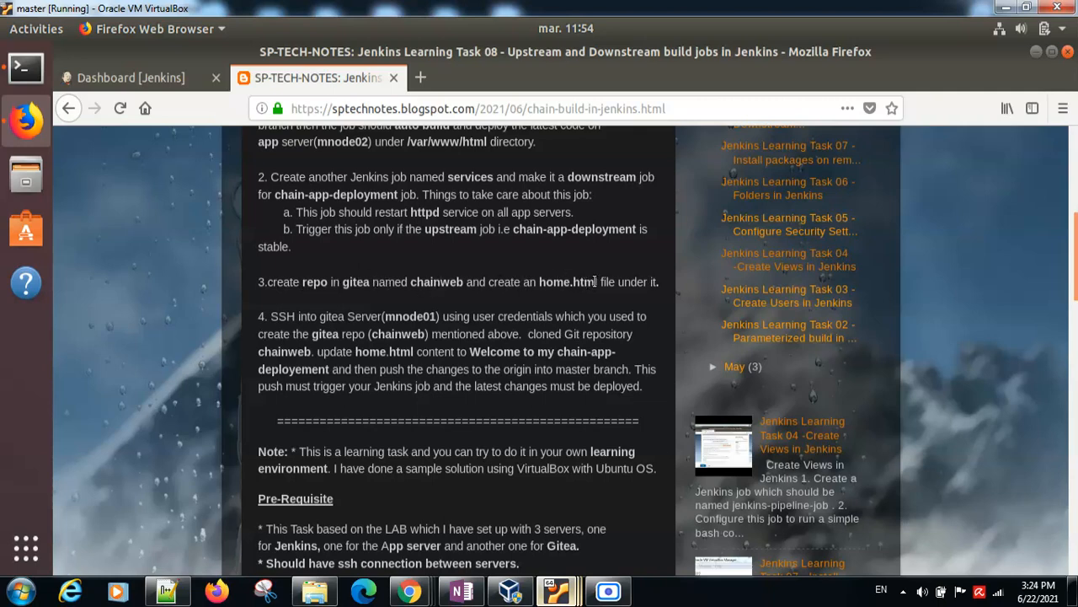
{"action": "left_click_drag", "start_coordinate": [600, 283], "coordinate": [303, 283]}
{"action": "double_click", "coordinate": [428, 282]}
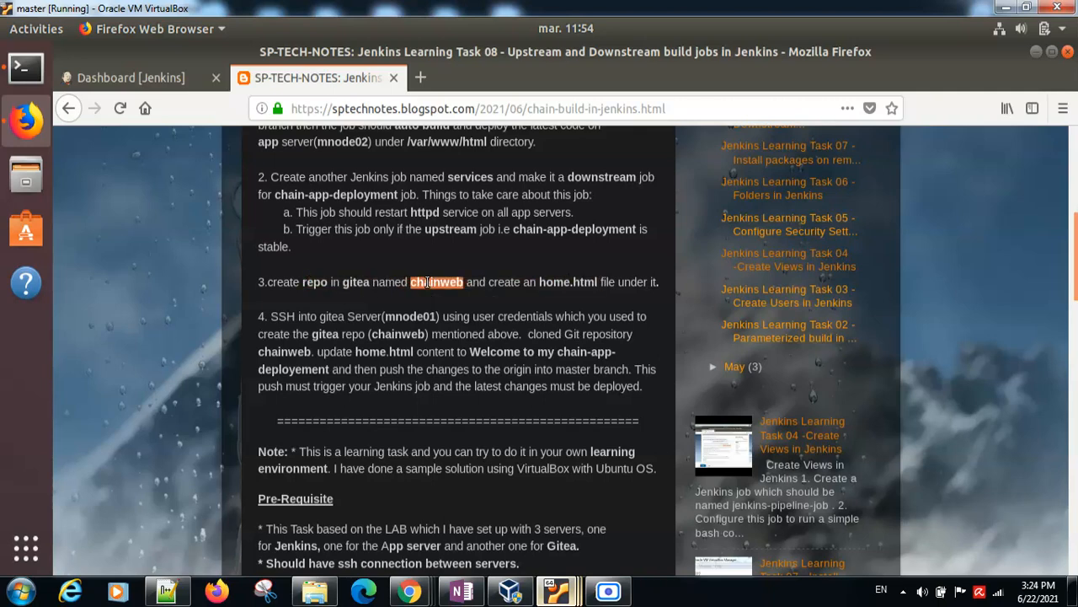
{"action": "double_click", "coordinate": [554, 281]}
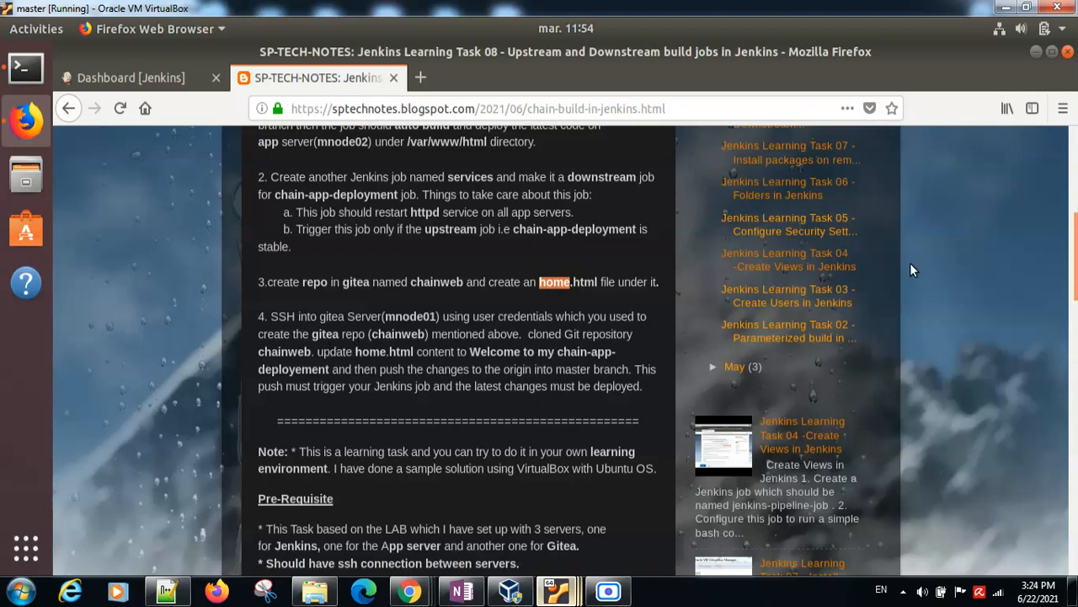
{"action": "left_click_drag", "start_coordinate": [1075, 317], "coordinate": [1075, 386]}
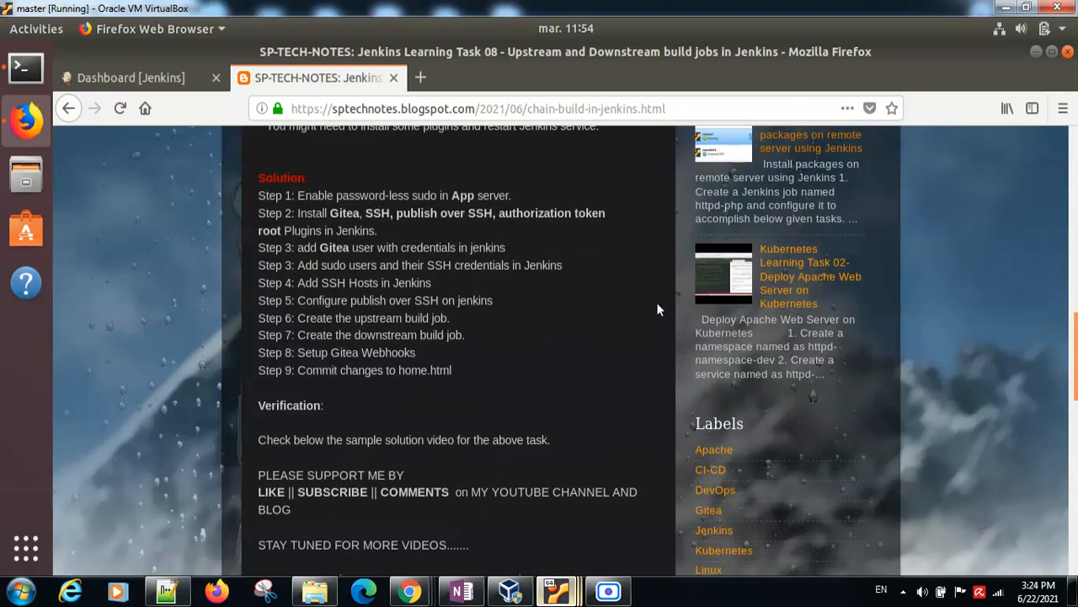
{"action": "left_click_drag", "start_coordinate": [1074, 381], "coordinate": [1074, 385]}
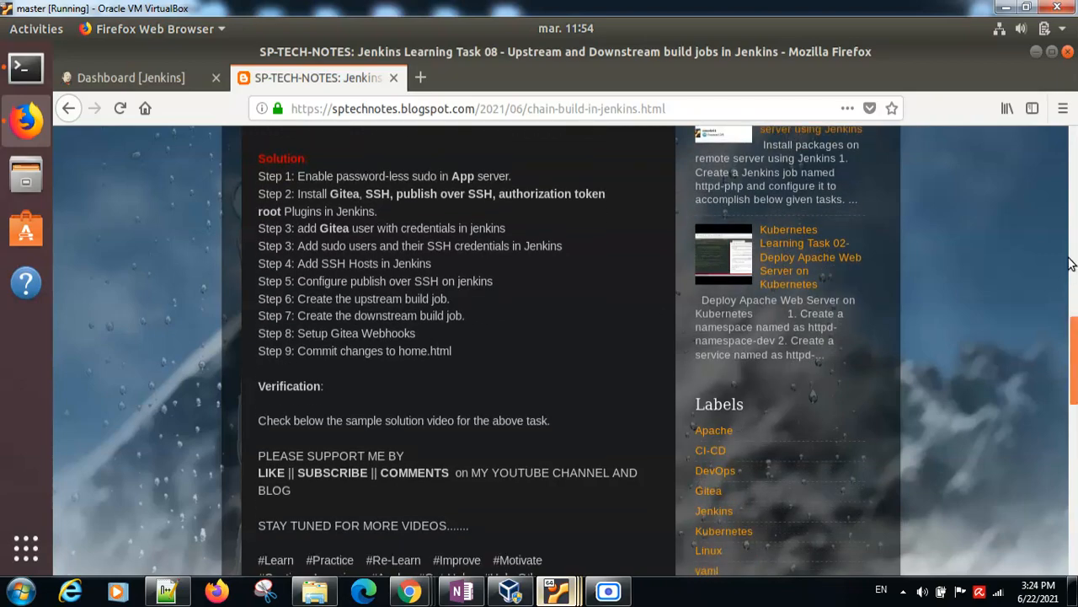
{"action": "left_click_drag", "start_coordinate": [1076, 345], "coordinate": [1060, 203]}
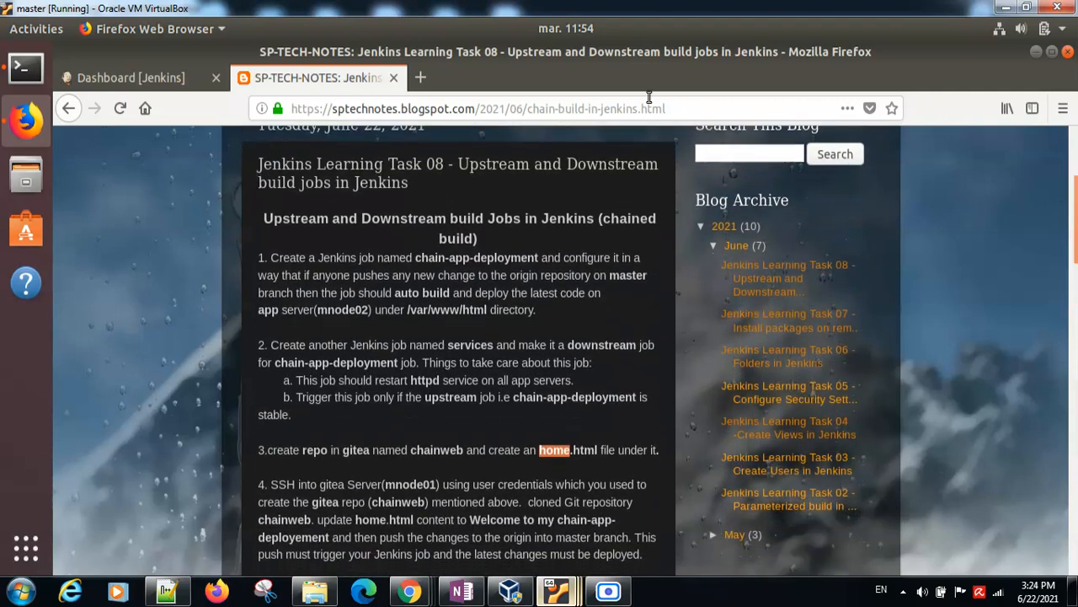
Step: Copy the downstream job name "services" from the second requirement in the task notes
{"action": "left_click", "coordinate": [226, 77]}
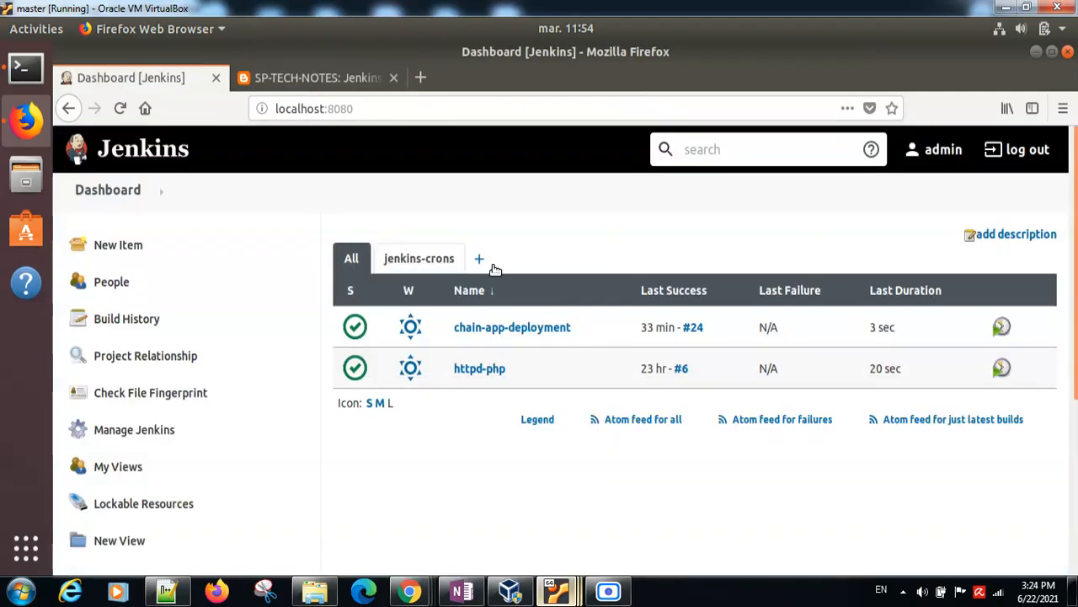
{"action": "left_click", "coordinate": [304, 78]}
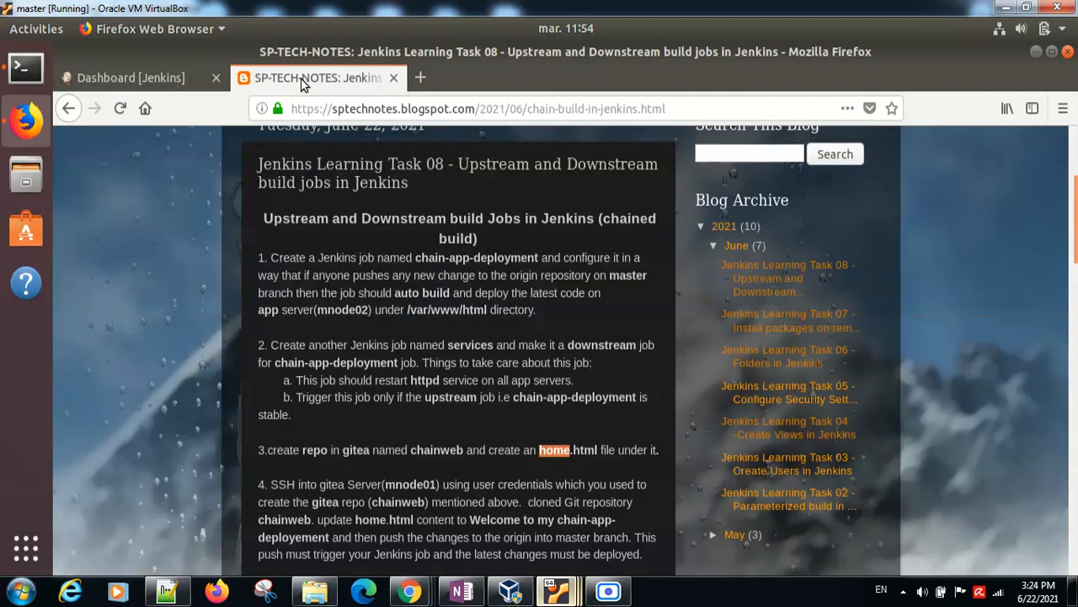
{"action": "double_click", "coordinate": [465, 347]}
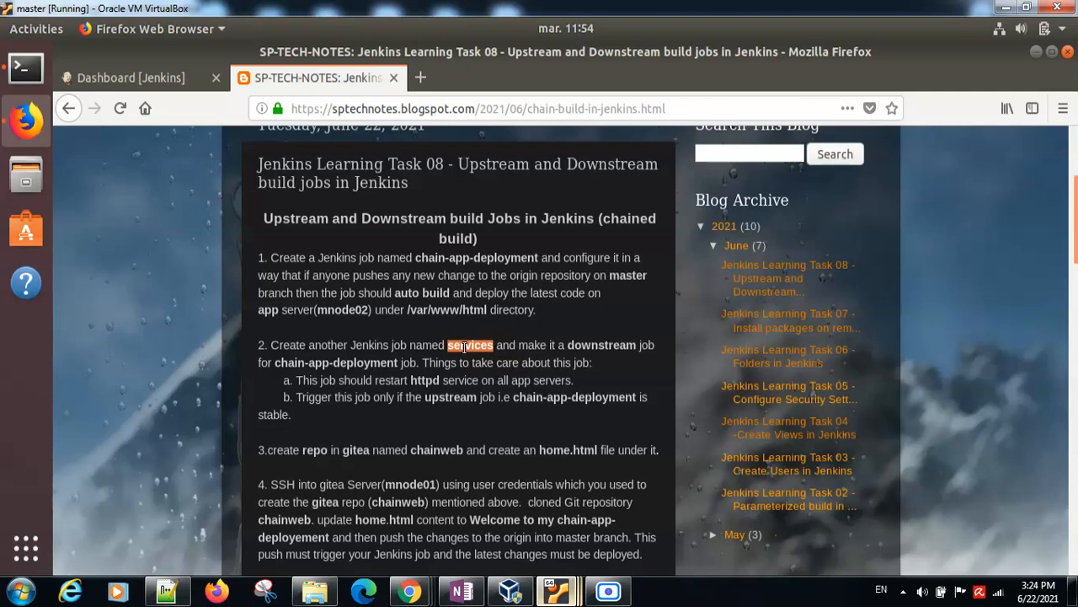
{"action": "right_click", "coordinate": [463, 345]}
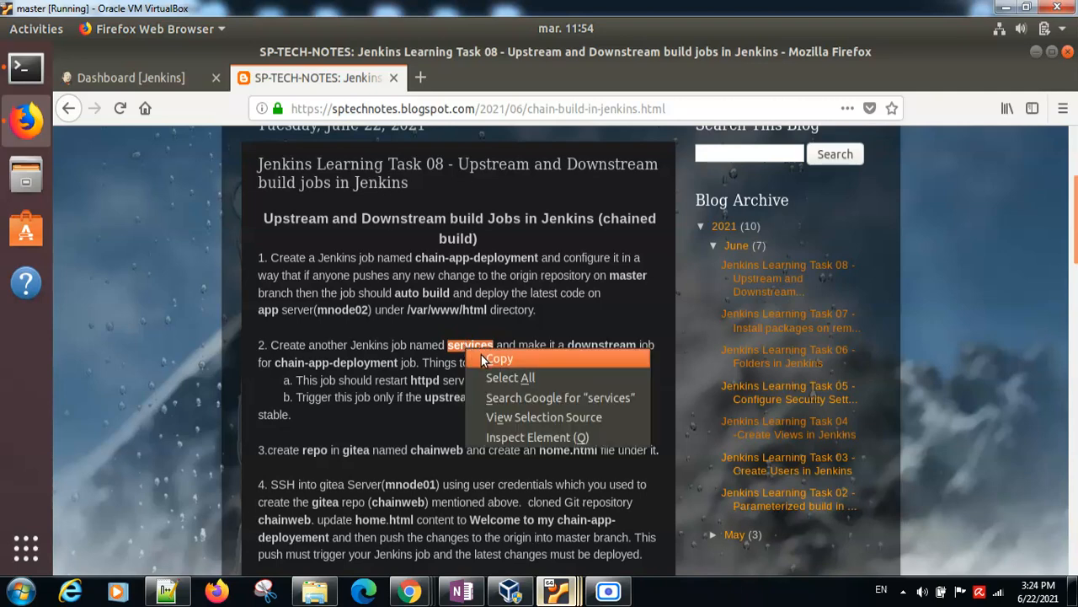
{"action": "left_click", "coordinate": [238, 185]}
Step: Create a freestyle Jenkins project named services and recheck the downstream job requirements in the task notes
{"action": "left_click", "coordinate": [135, 78]}
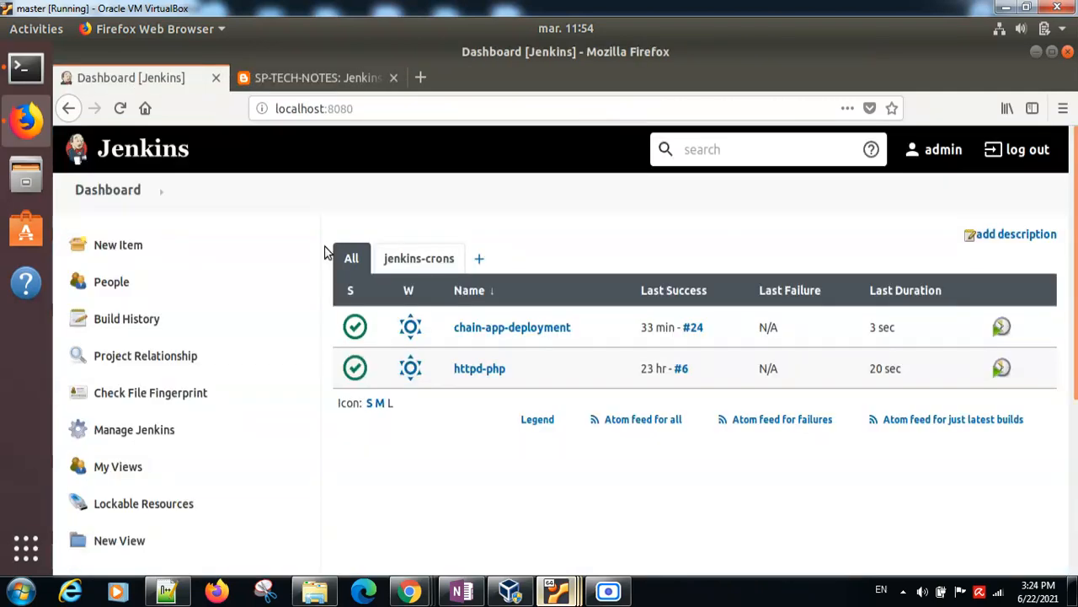
{"action": "left_click", "coordinate": [134, 244]}
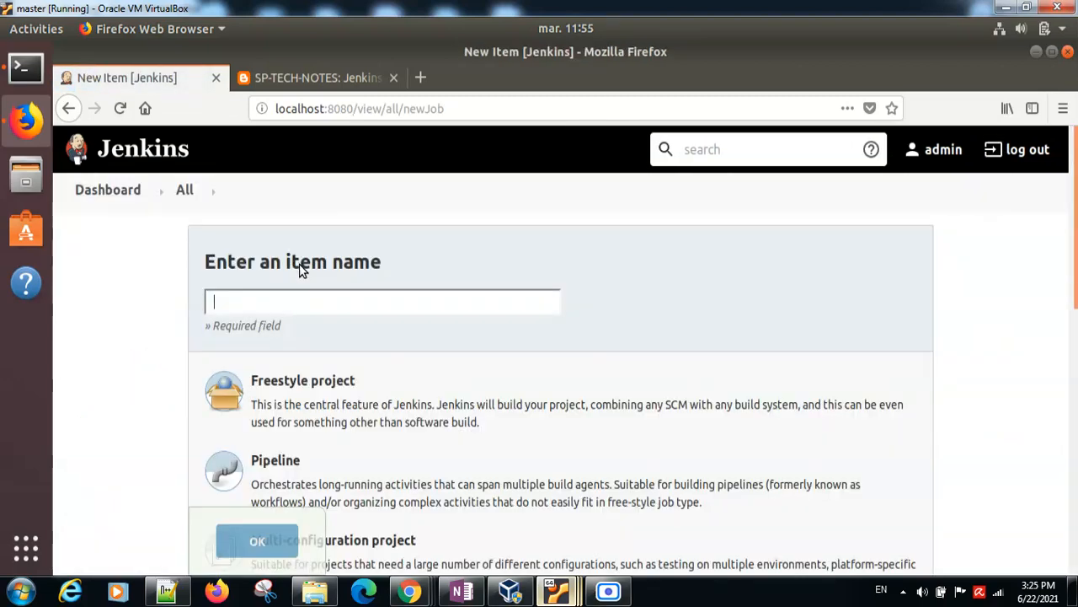
{"action": "right_click", "coordinate": [295, 304]}
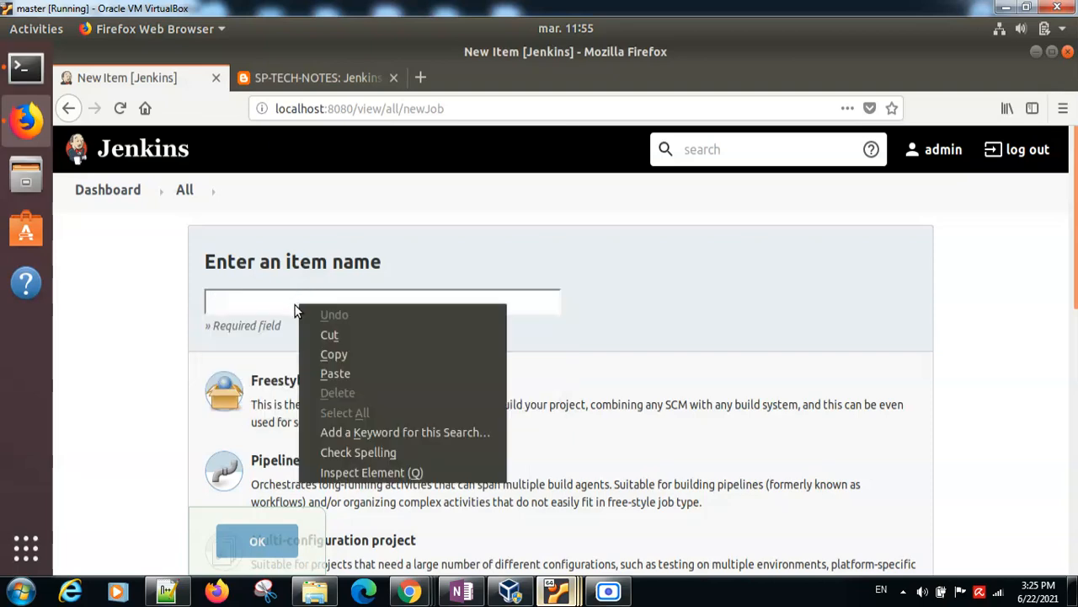
{"action": "left_click", "coordinate": [328, 371]}
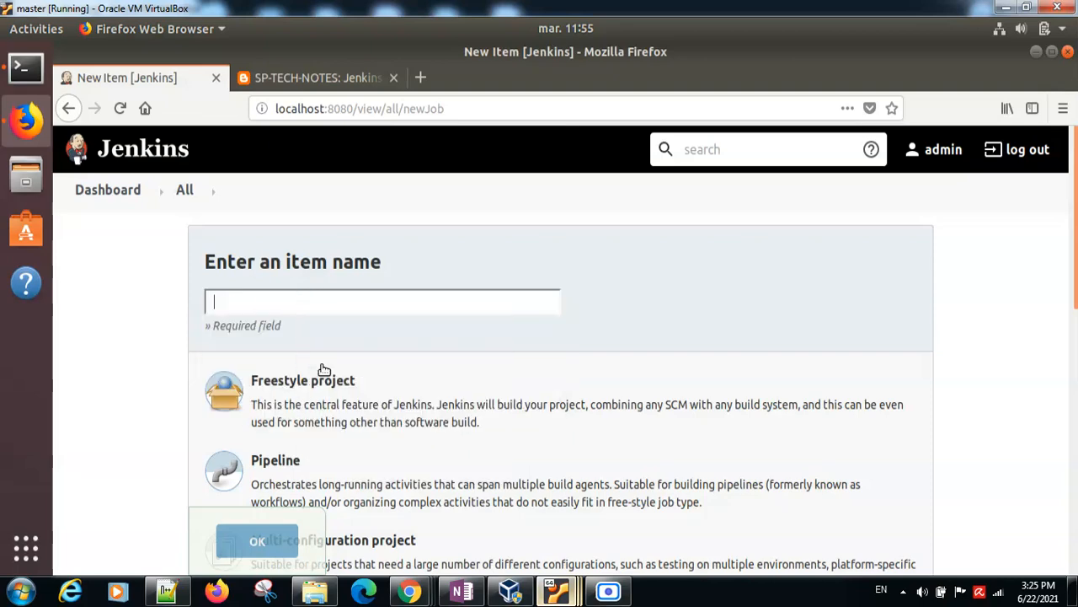
{"action": "left_click", "coordinate": [283, 384]}
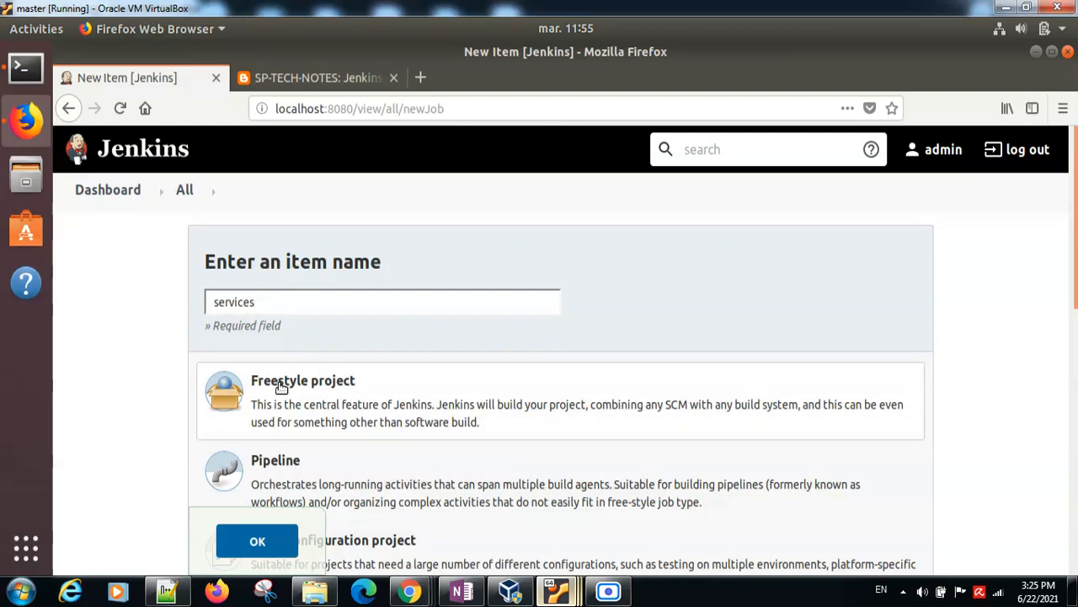
{"action": "left_click", "coordinate": [257, 541]}
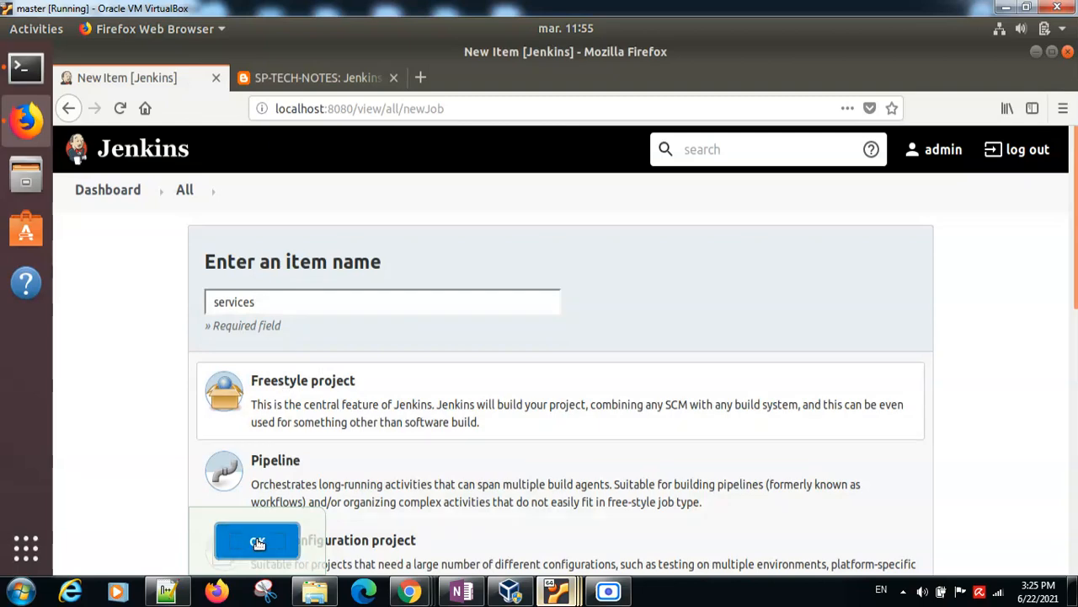
{"action": "left_click", "coordinate": [294, 70]}
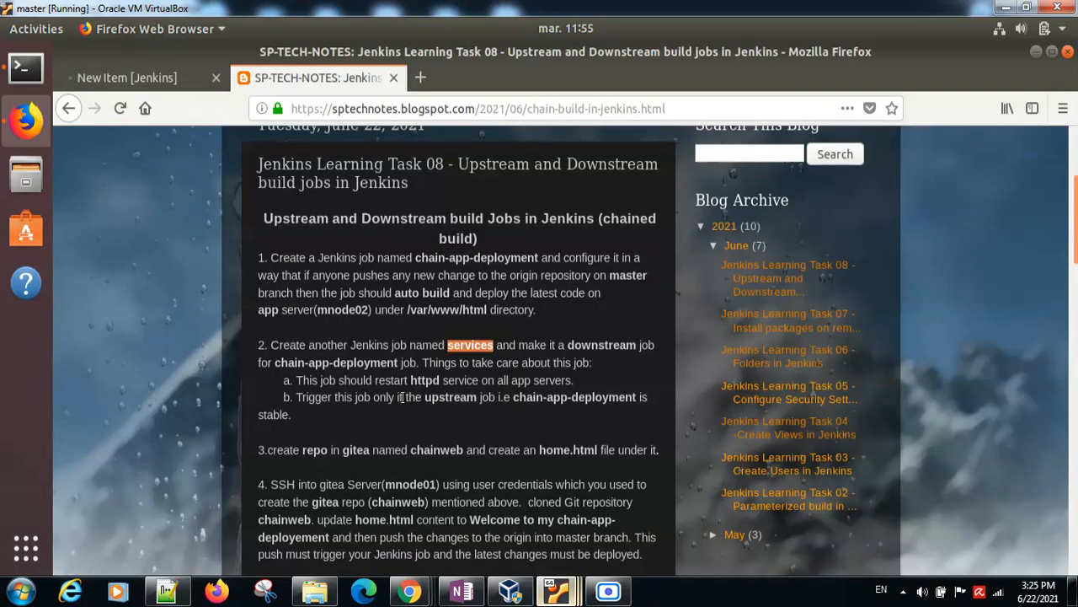
{"action": "left_click", "coordinate": [152, 79]}
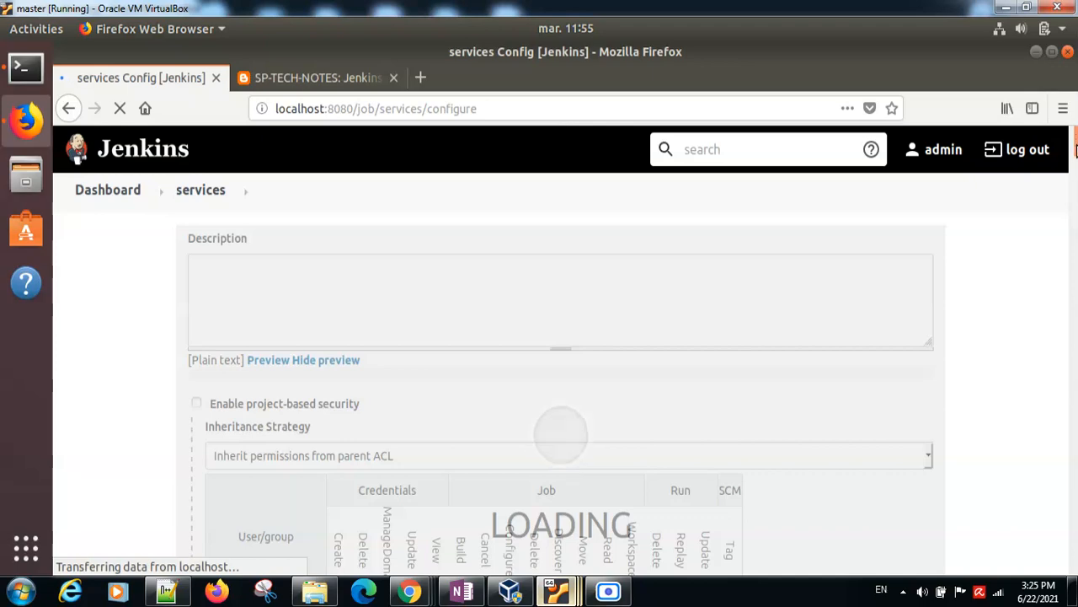
Step: Set the services job to build after other projects are built, with chain-app-deployment as the project to watch
{"action": "left_click_drag", "start_coordinate": [1075, 139], "coordinate": [1076, 335]}
{"action": "left_click", "coordinate": [665, 544]}
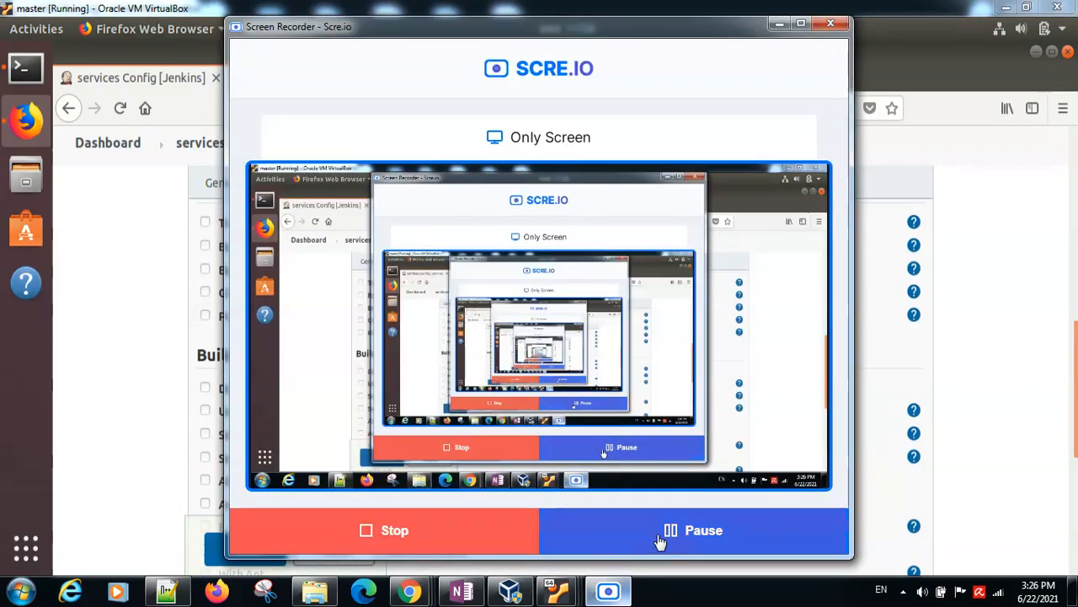
{"action": "left_click", "coordinate": [608, 591]}
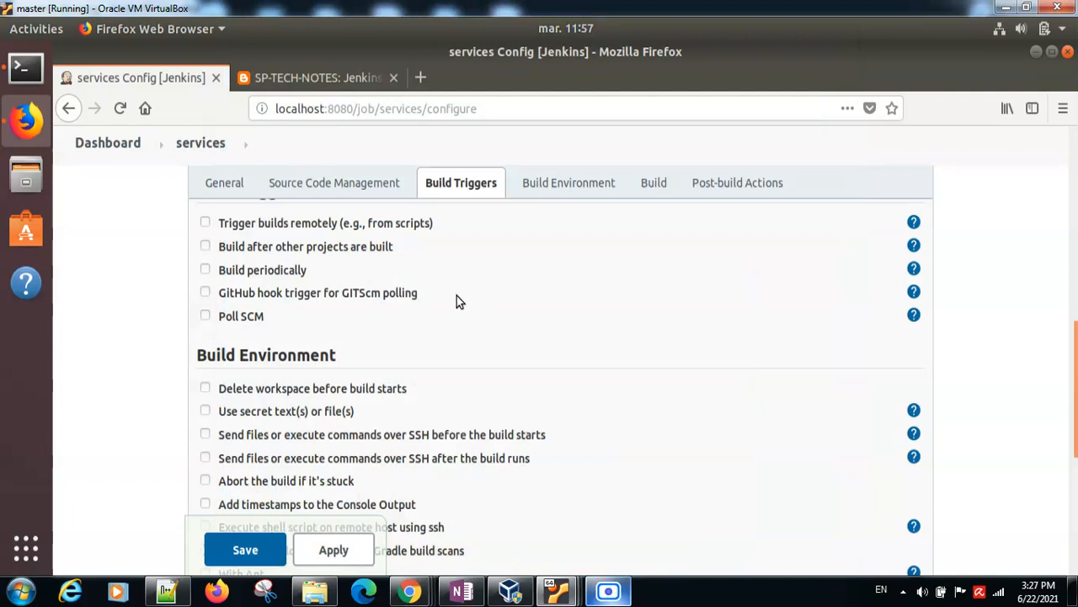
{"action": "left_click", "coordinate": [205, 246]}
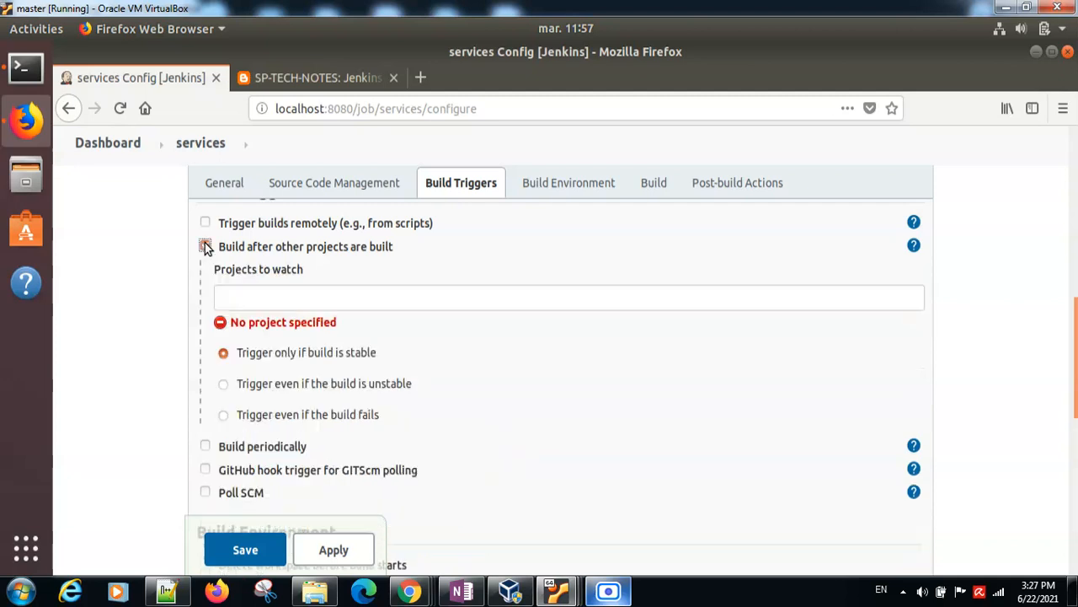
{"action": "left_click", "coordinate": [246, 298]}
{"action": "type", "text": "chain-app-de"}
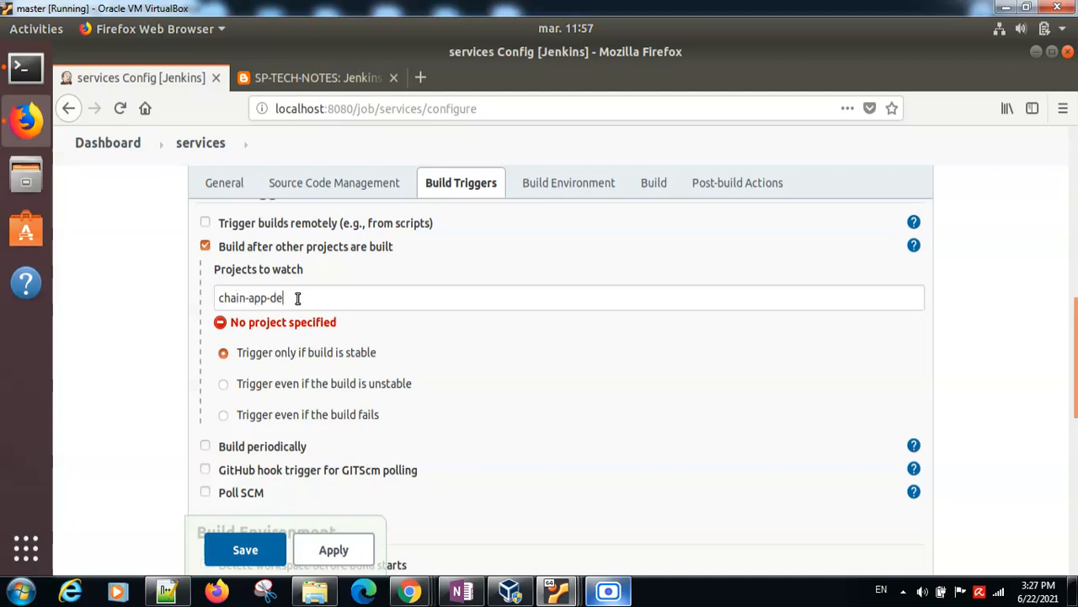
{"action": "type", "text": "ployment"}
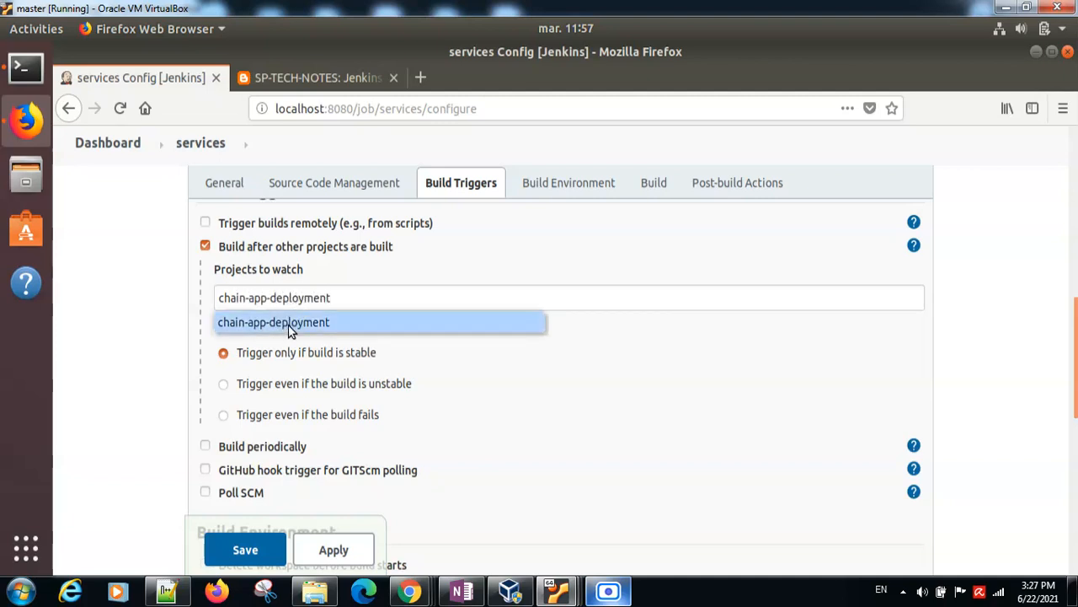
{"action": "type", "text": ","}
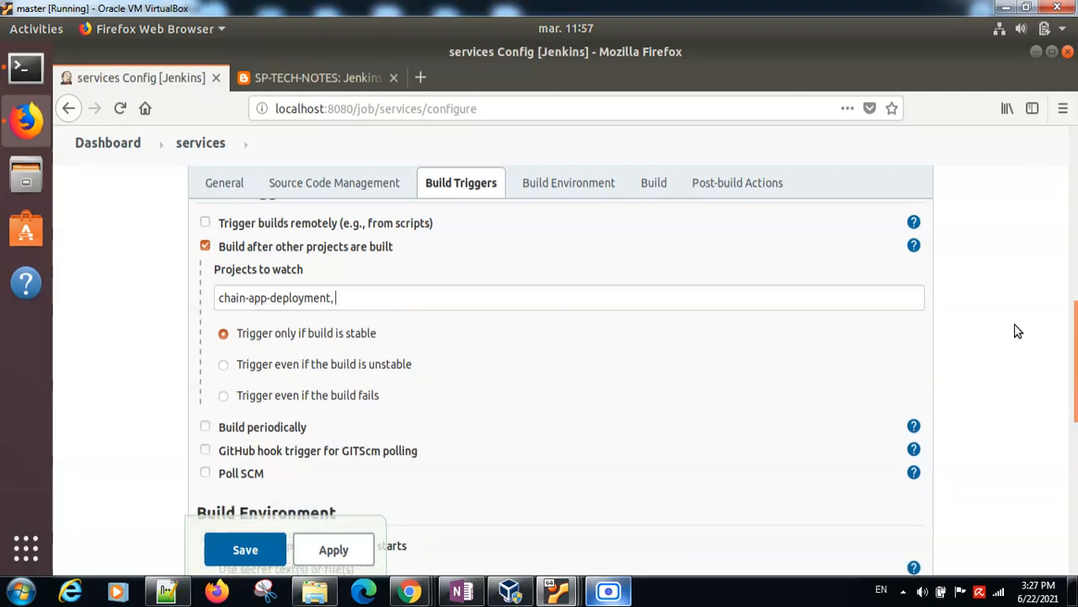
Step: Add a build step to the services job that executes a shell script on a remote host using ssh
{"action": "left_click_drag", "start_coordinate": [1075, 321], "coordinate": [1075, 409]}
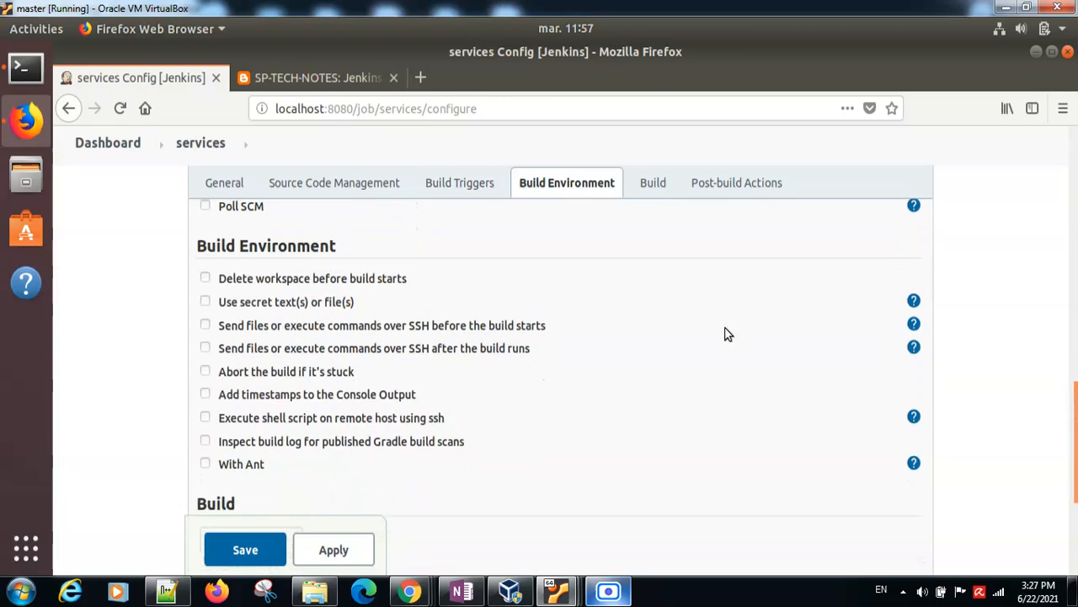
{"action": "left_click", "coordinate": [608, 591]}
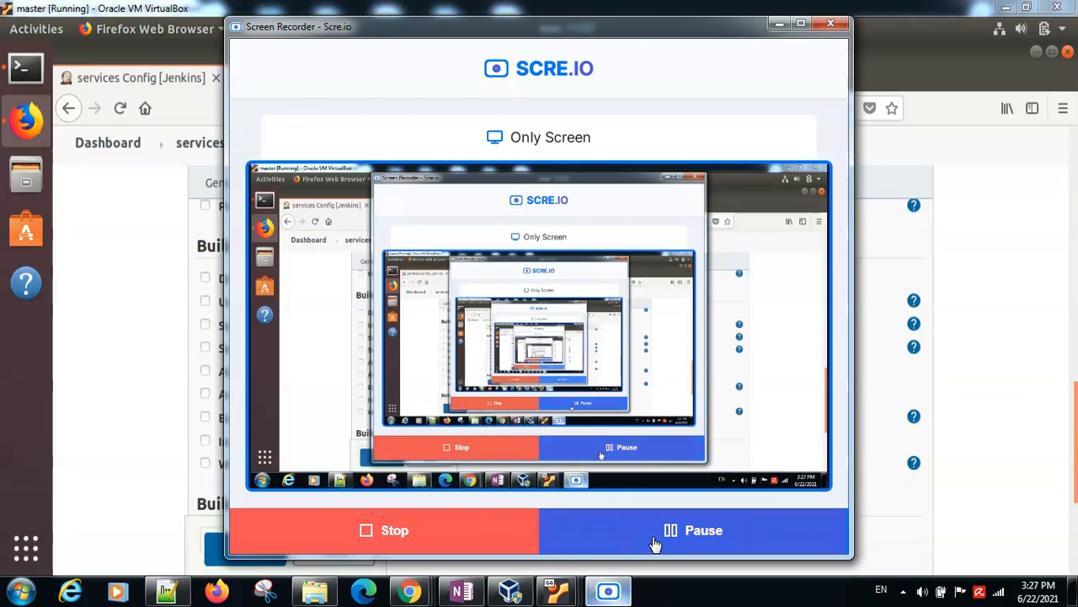
{"action": "left_click", "coordinate": [612, 590]}
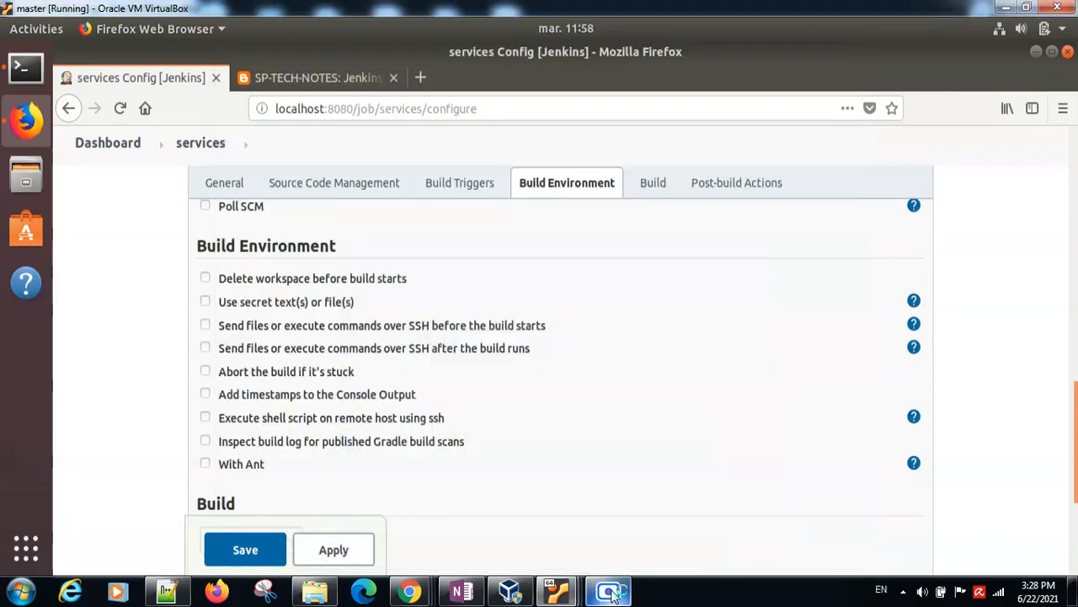
{"action": "left_click", "coordinate": [650, 184]}
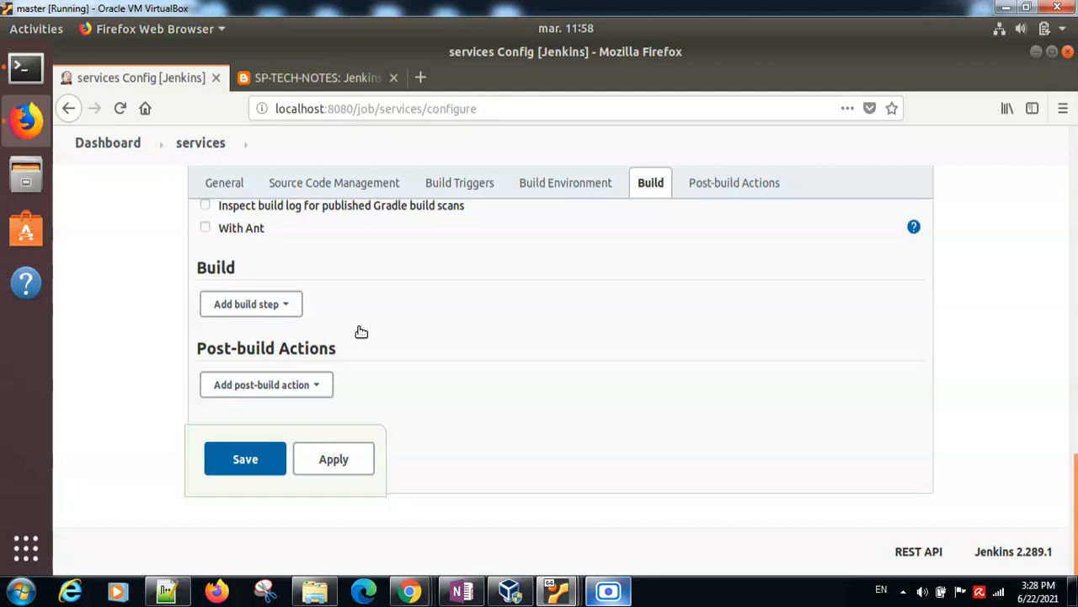
{"action": "left_click", "coordinate": [287, 308]}
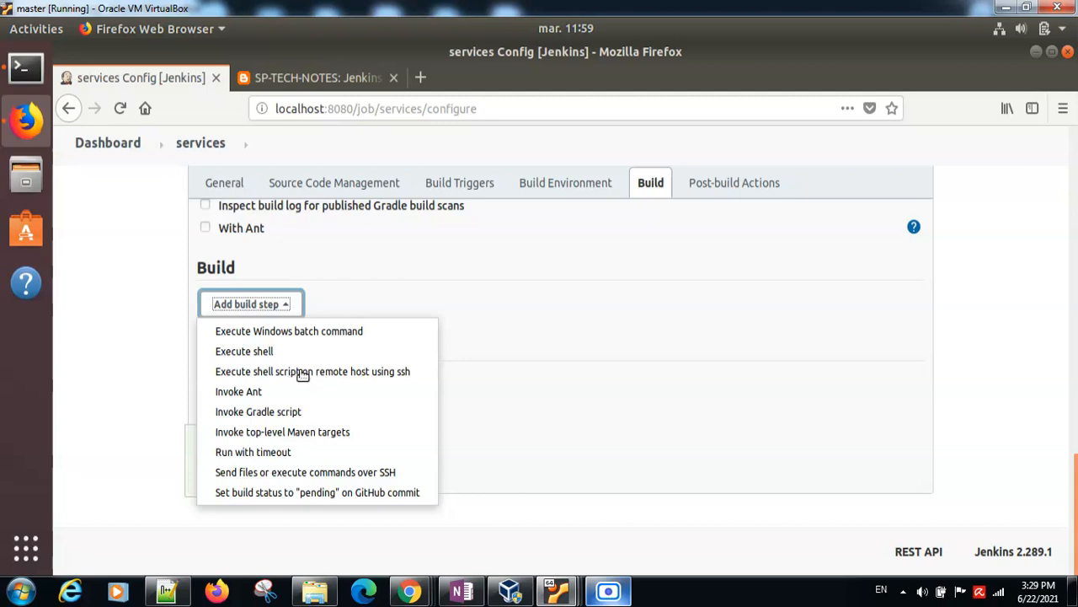
{"action": "left_click", "coordinate": [301, 375]}
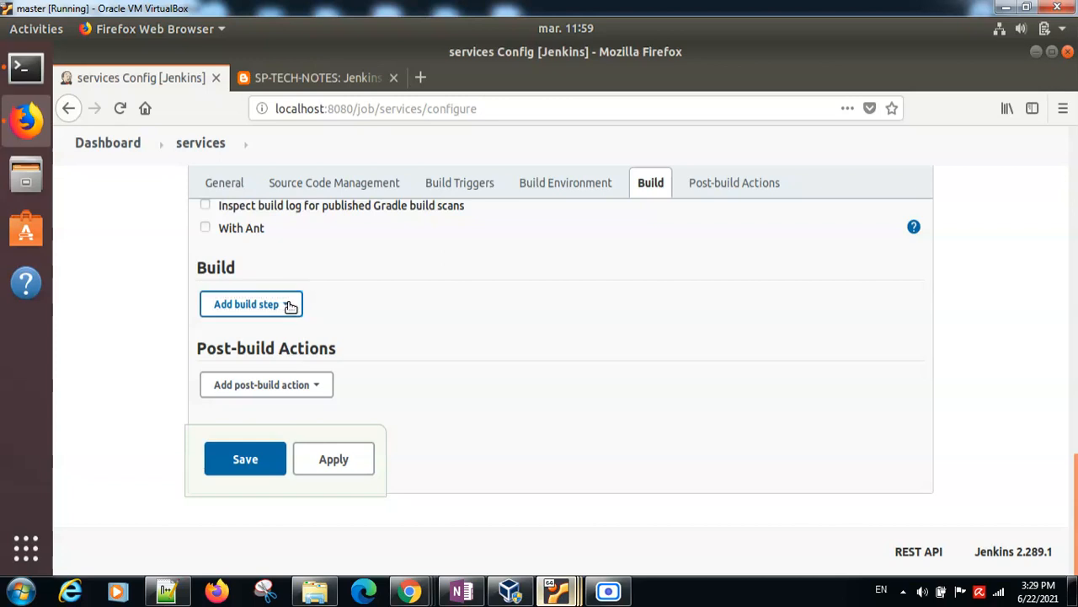
{"action": "left_click", "coordinate": [290, 306]}
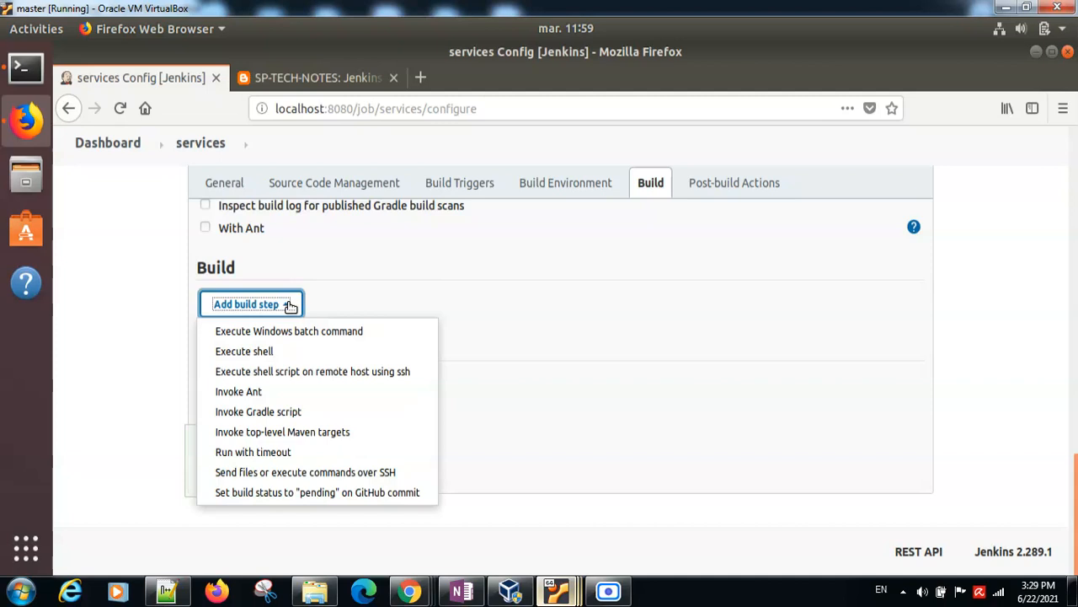
{"action": "left_click", "coordinate": [296, 372]}
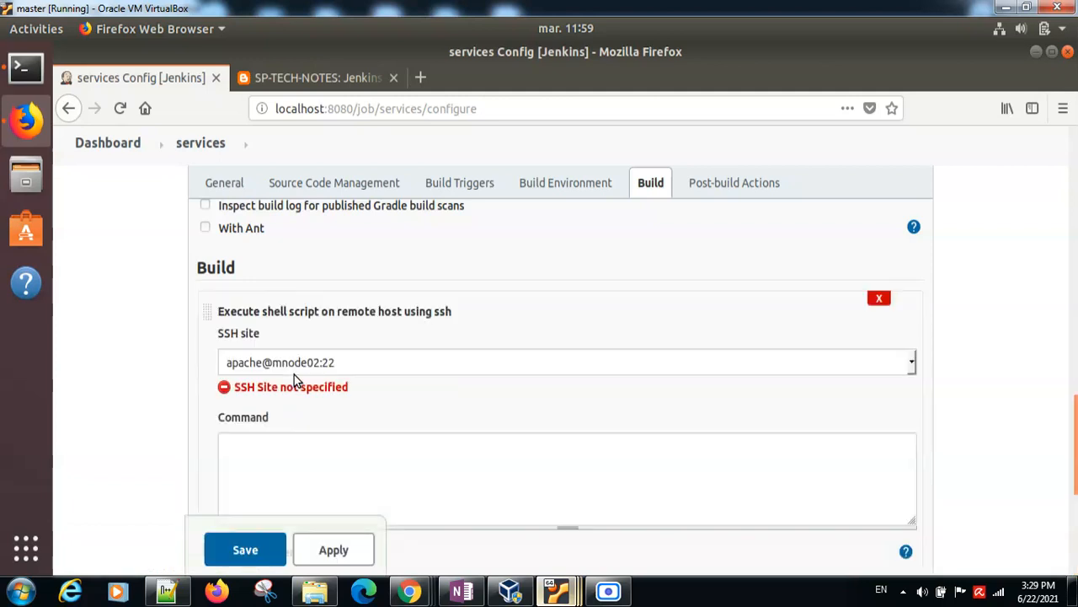
Step: Enter "sudo service apache2 restart" as the remote build step's command and save the services job
{"action": "left_click", "coordinate": [249, 441]}
{"action": "type", "text": "sudo apac"}
{"action": "key", "text": "BackSpace"}
{"action": "key", "text": "BackSpace"}
{"action": "key", "text": "BackSpace"}
{"action": "key", "text": "BackSpace"}
{"action": "type", "text": "service apache2 restart"}
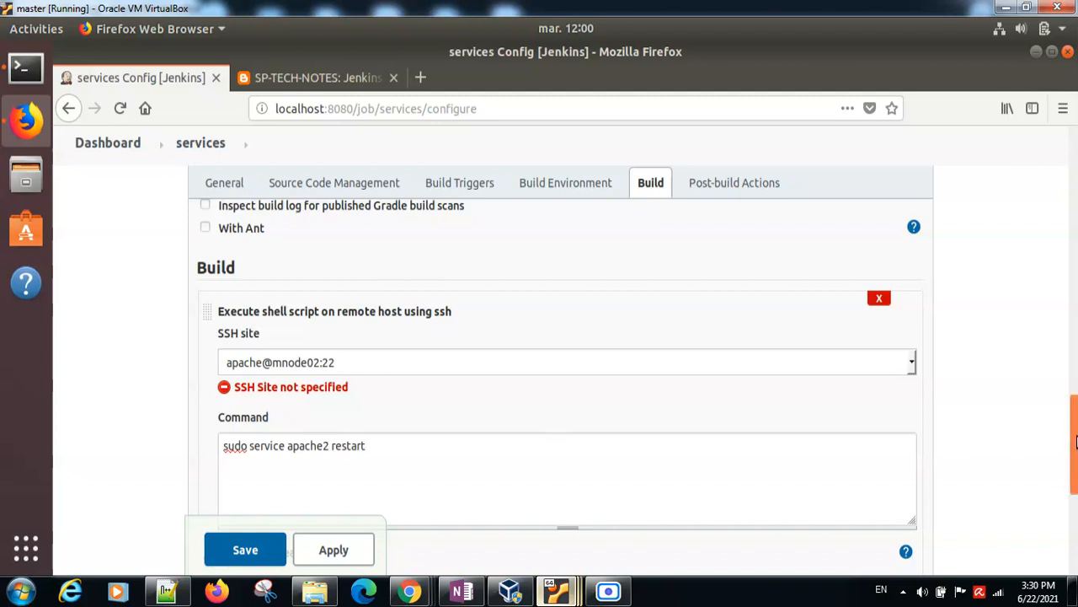
{"action": "left_click_drag", "start_coordinate": [1076, 431], "coordinate": [1076, 501]}
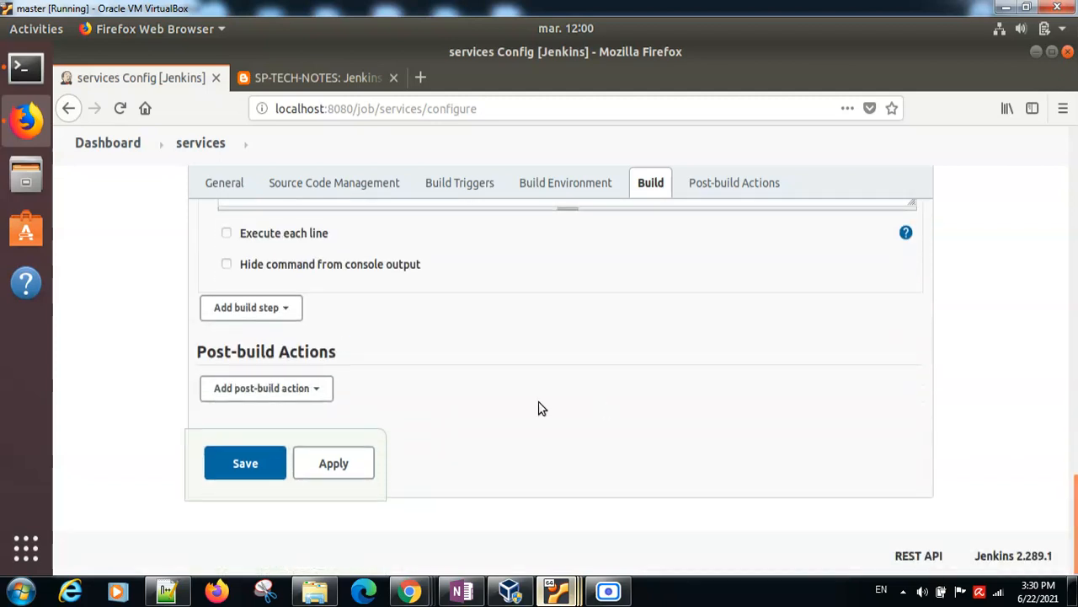
{"action": "left_click", "coordinate": [258, 470]}
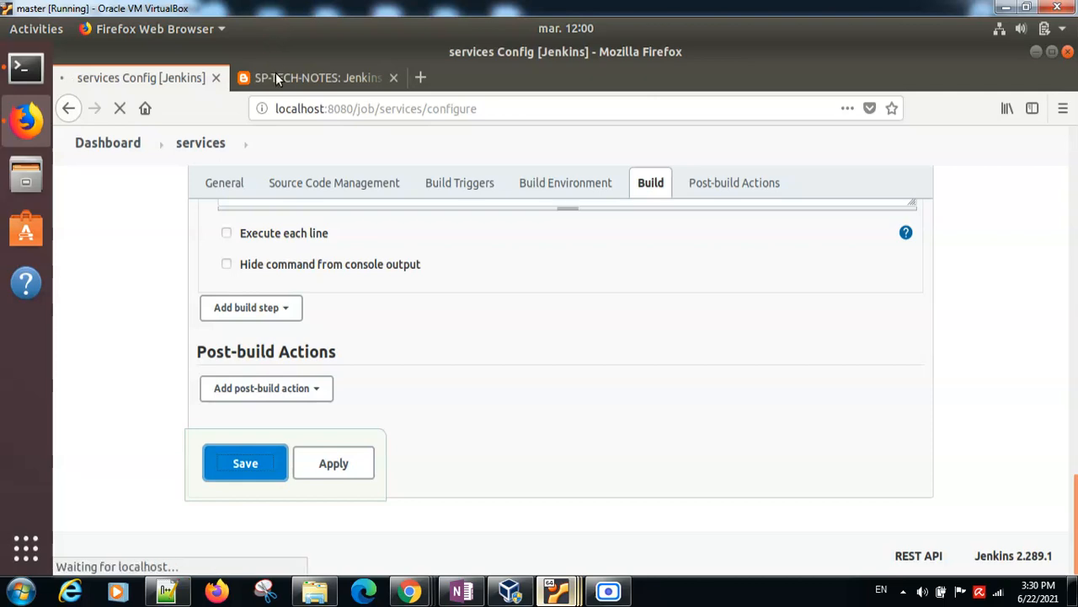
Step: Review the downstream job requirements and the remaining solution steps in the task notes, then return to the services project page
{"action": "left_click", "coordinate": [276, 74]}
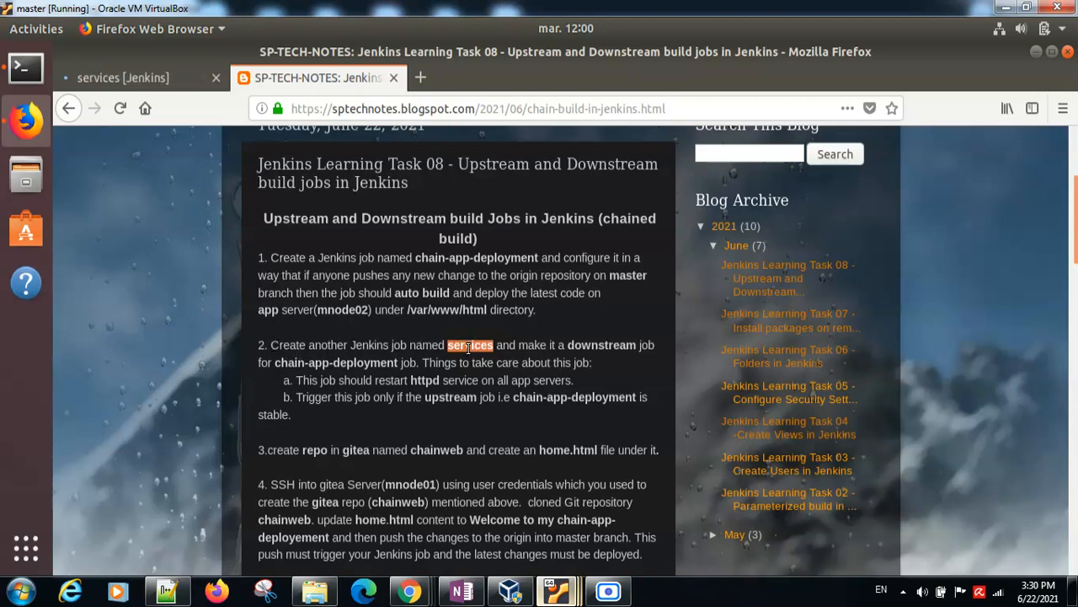
{"action": "left_click", "coordinate": [316, 364]}
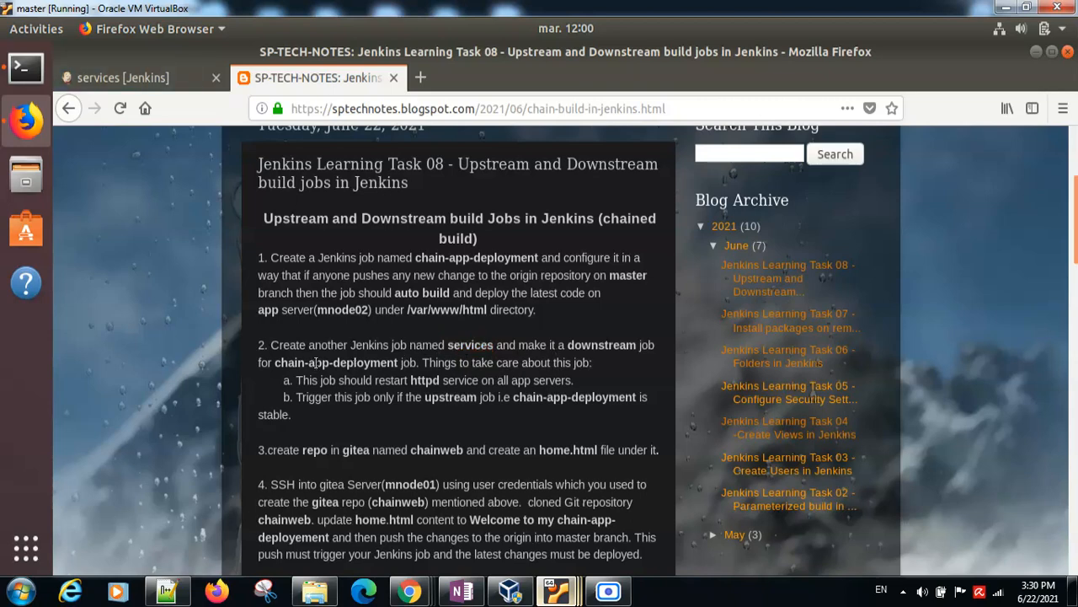
{"action": "double_click", "coordinate": [425, 382]}
{"action": "double_click", "coordinate": [440, 403]}
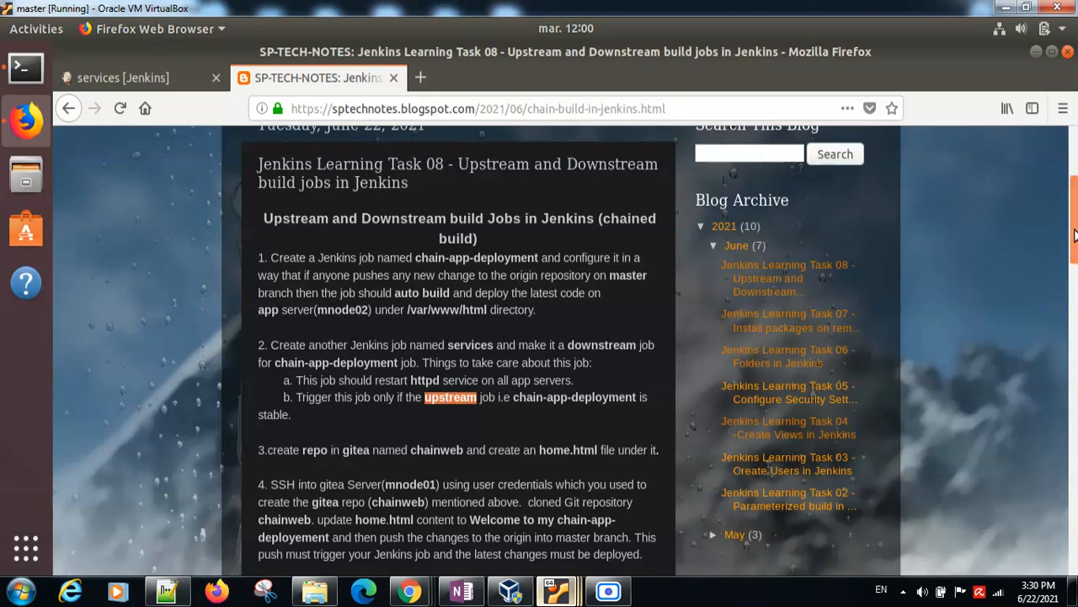
{"action": "left_click_drag", "start_coordinate": [1074, 234], "coordinate": [1074, 373]}
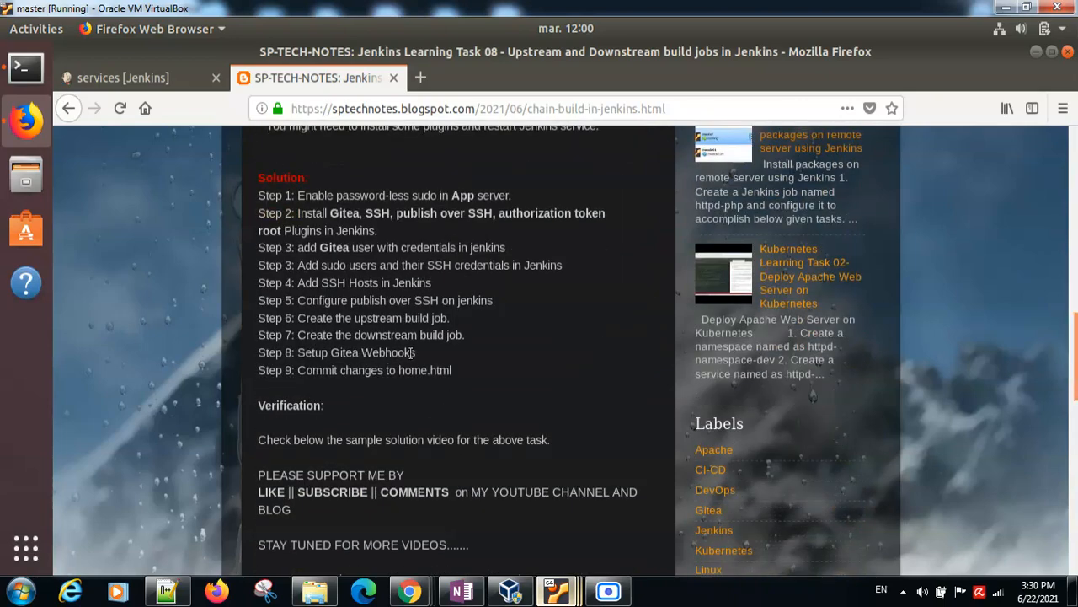
{"action": "left_click_drag", "start_coordinate": [297, 352], "coordinate": [408, 354]}
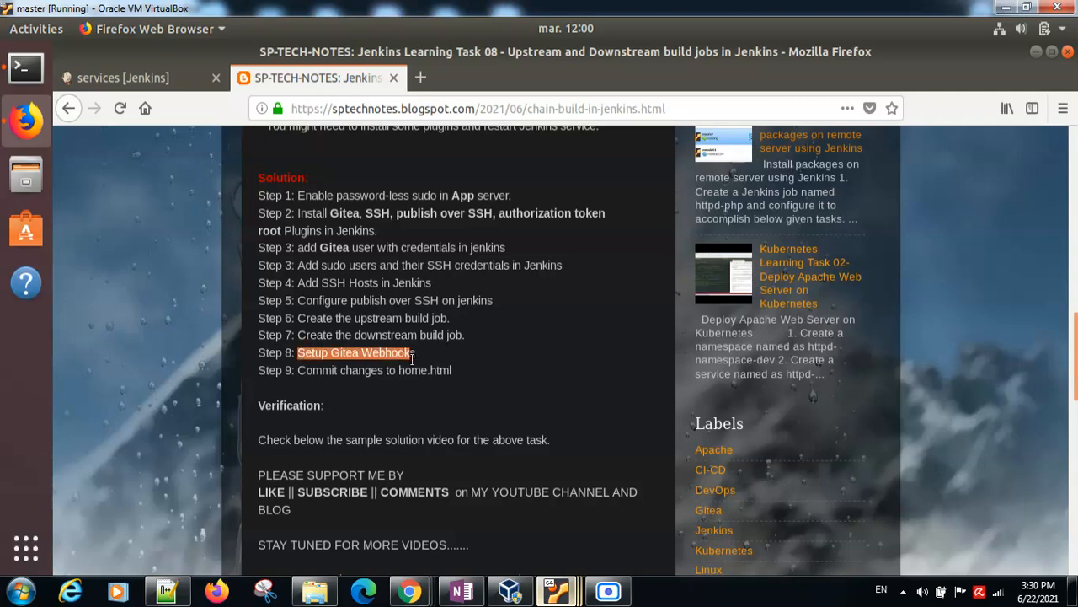
{"action": "left_click", "coordinate": [166, 77]}
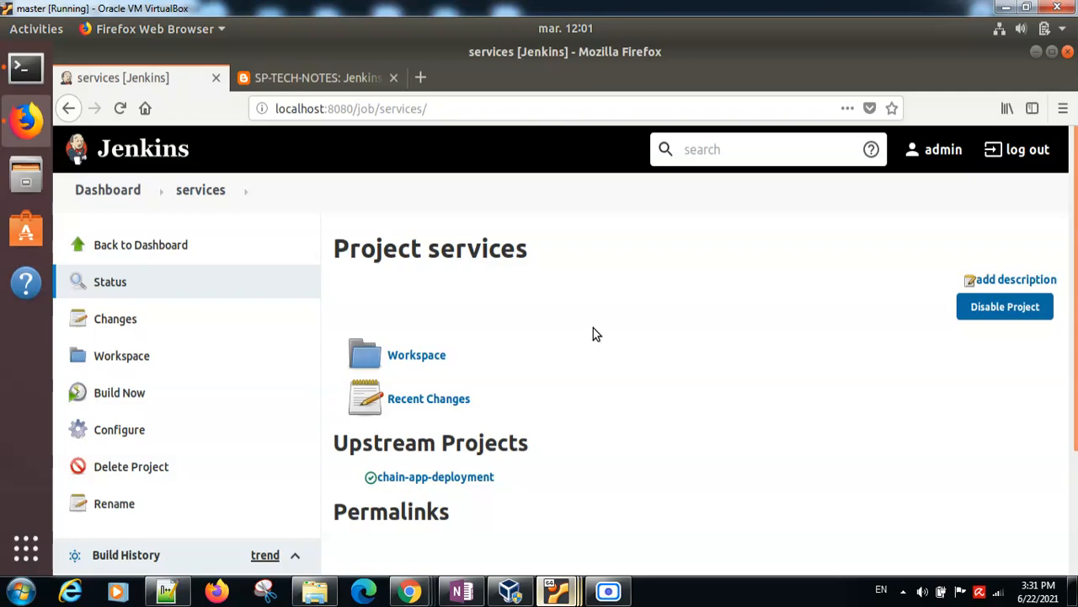
Step: Switch to the mnode01 virtual machine and unlock its session with the account password
{"action": "mouse_move", "coordinate": [555, 591]}
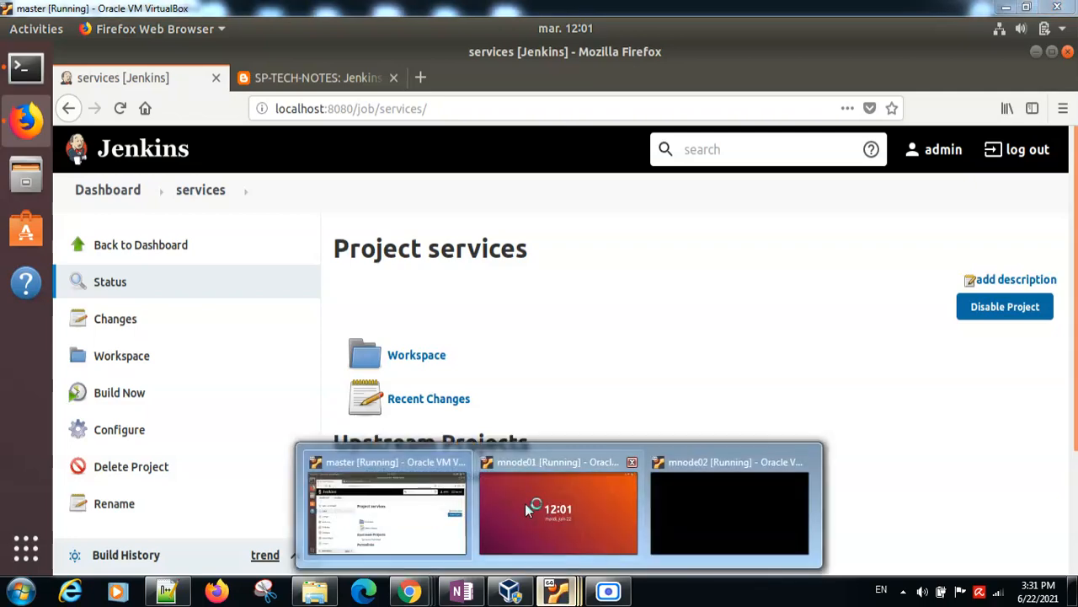
{"action": "left_click", "coordinate": [525, 504]}
{"action": "left_click", "coordinate": [426, 310]}
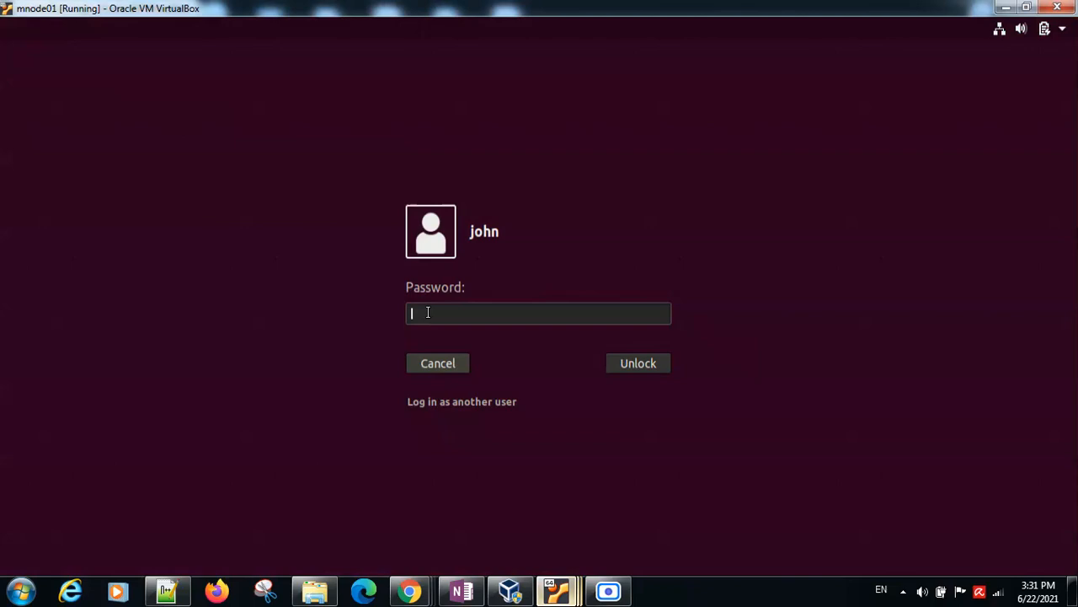
{"action": "type", "text": "••••••••"}
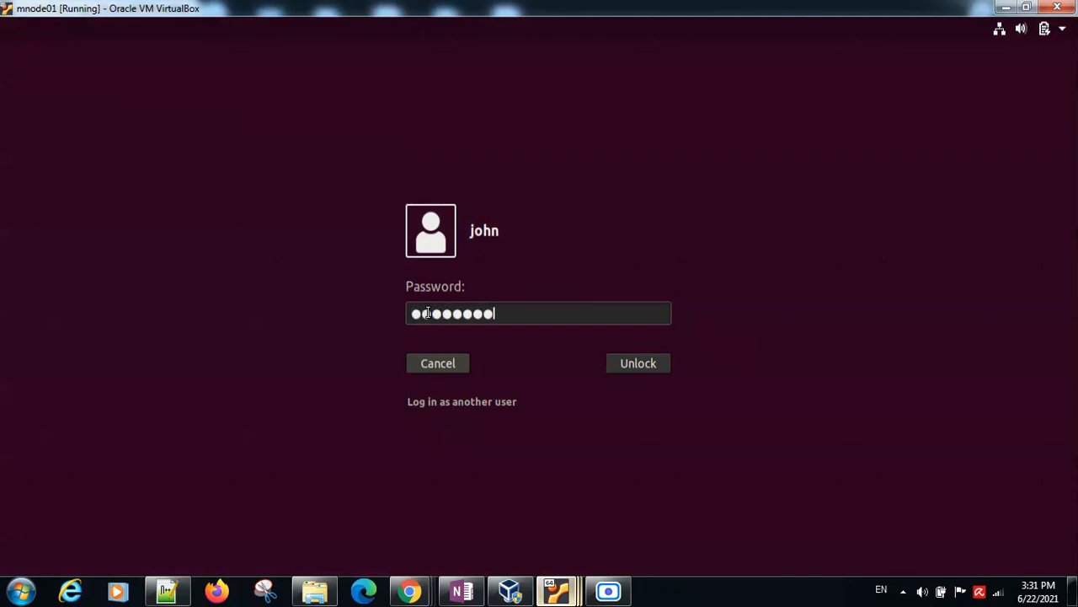
{"action": "key", "text": "Return"}
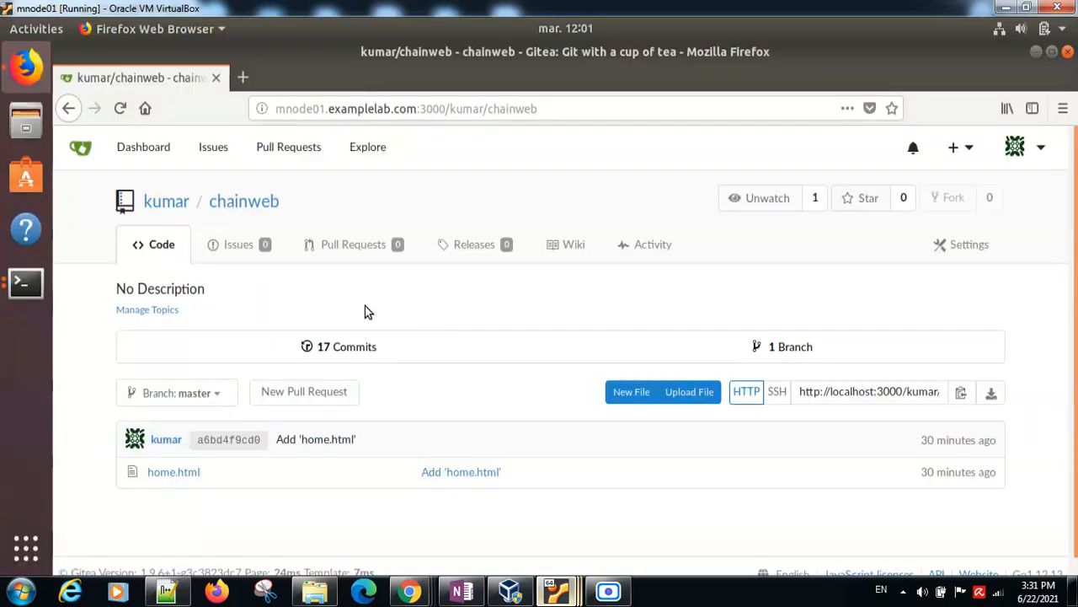
Step: Open the webhook settings of the chainweb repository in Gitea
{"action": "left_click", "coordinate": [945, 251]}
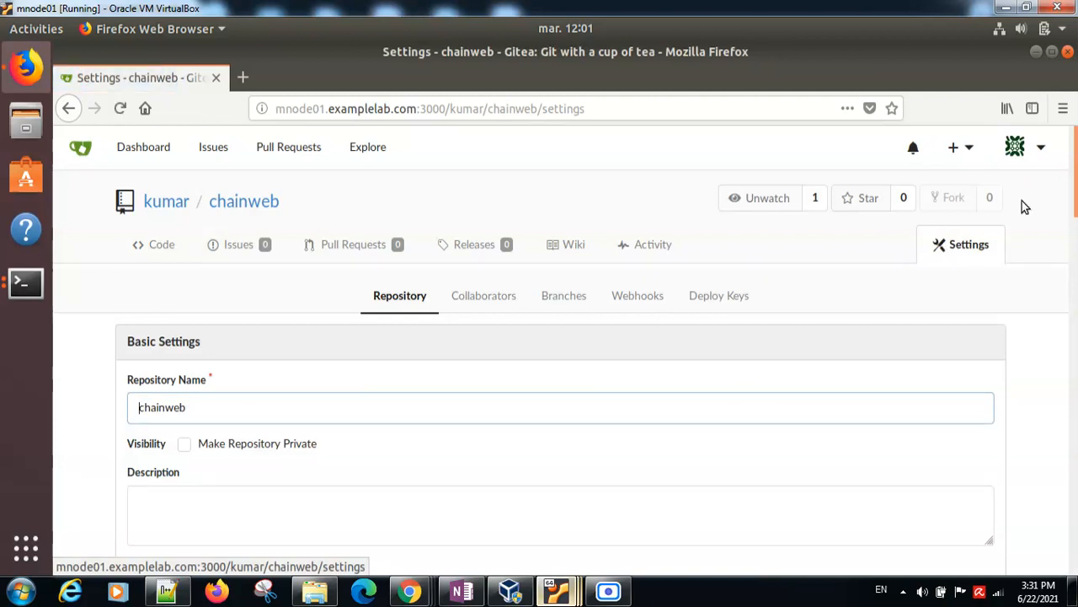
{"action": "left_click", "coordinate": [621, 302]}
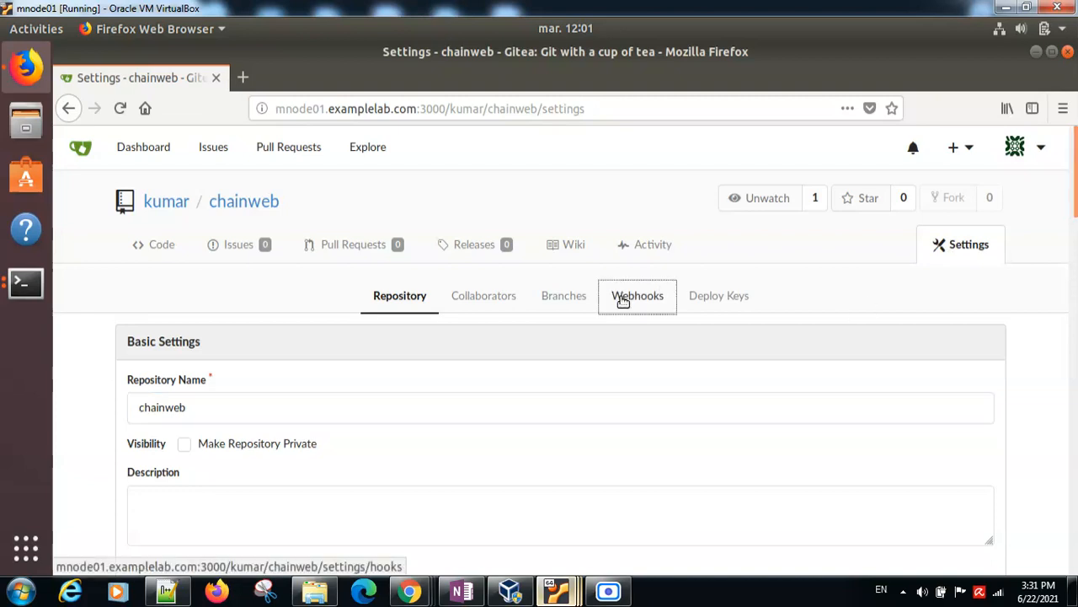
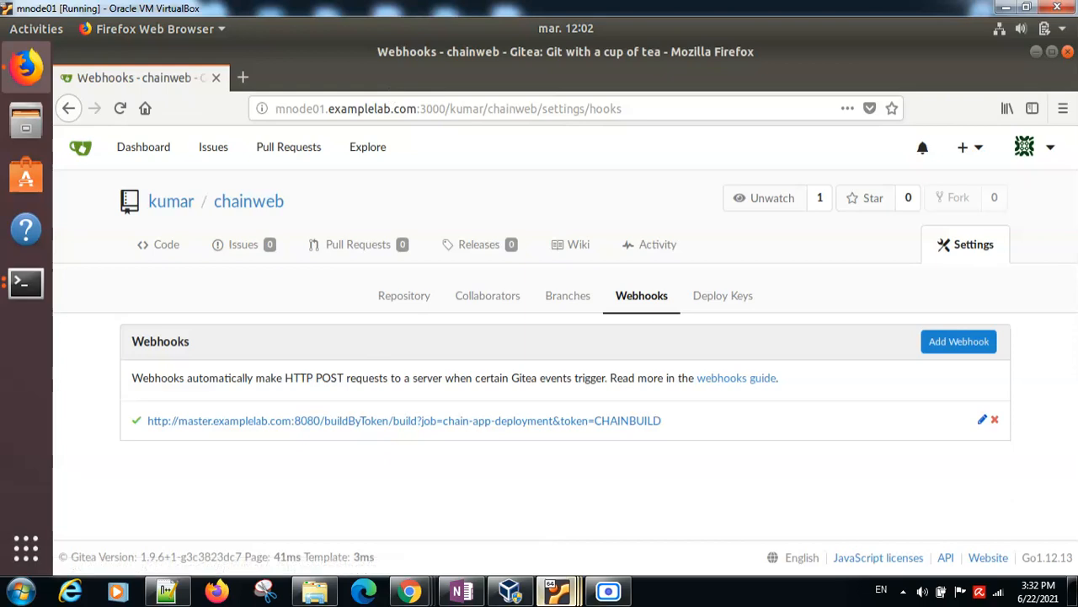
Step: Check the remaining solution steps in the task notes on the master virtual machine, then return to mnode01
{"action": "mouse_move", "coordinate": [557, 589]}
{"action": "left_click", "coordinate": [392, 500]}
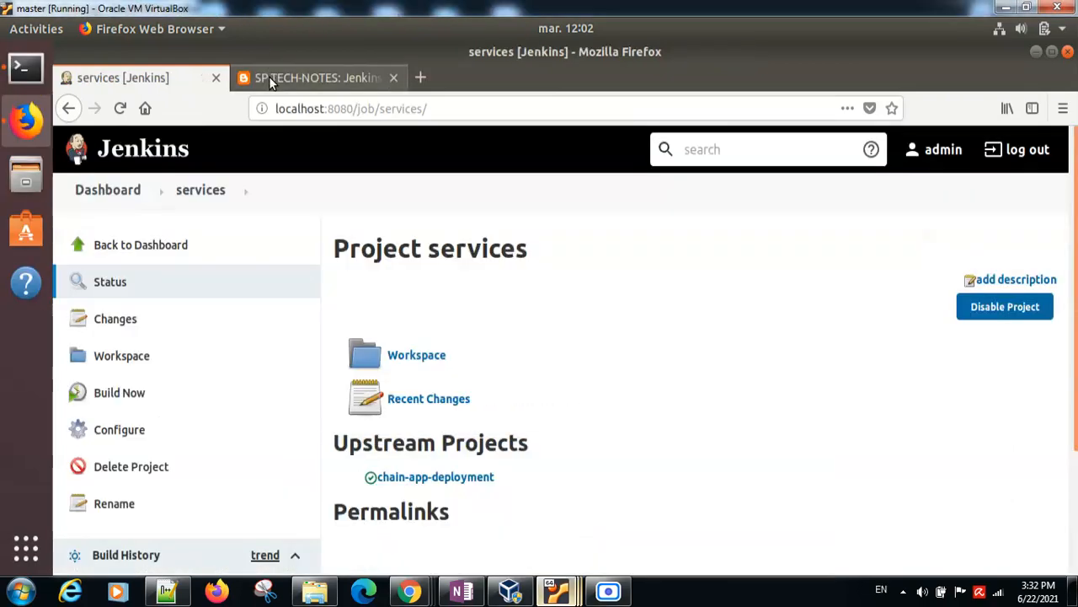
{"action": "left_click", "coordinate": [313, 78]}
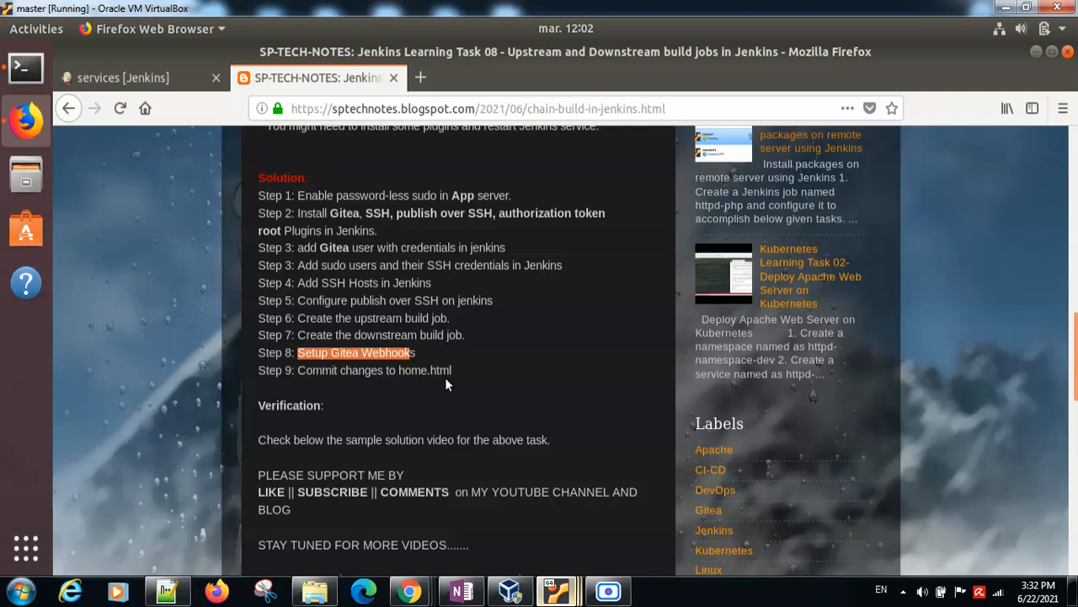
{"action": "mouse_move", "coordinate": [556, 588]}
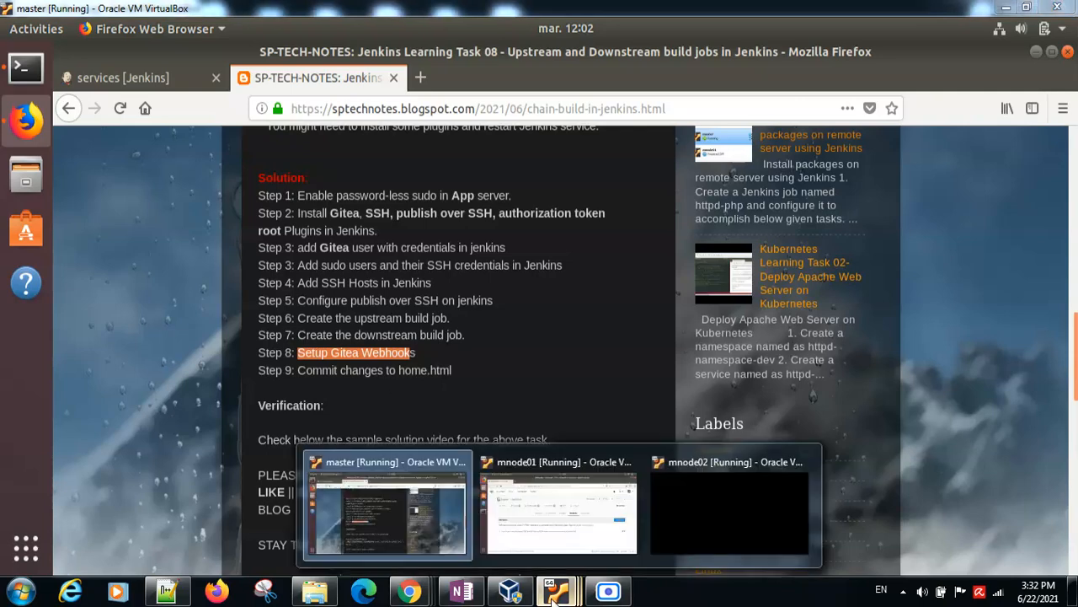
{"action": "left_click", "coordinate": [517, 509]}
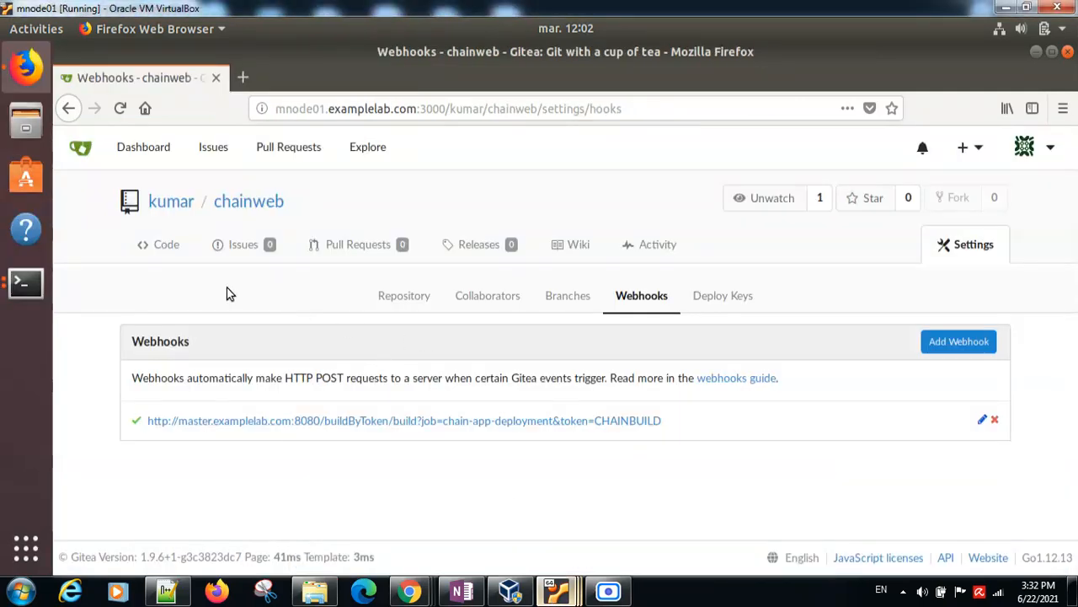
{"action": "left_click", "coordinate": [27, 283]}
{"action": "left_click", "coordinate": [130, 214]}
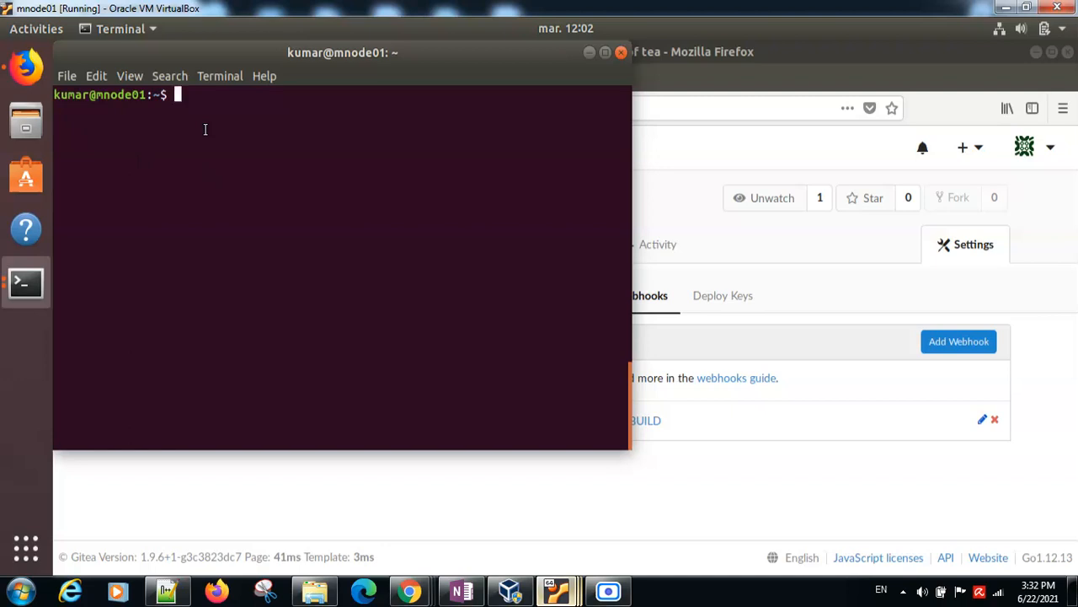
{"action": "type", "text": "git colne"}
{"action": "key", "text": "BackSpace"}
{"action": "key", "text": "BackSpace"}
{"action": "key", "text": "BackSpace"}
{"action": "key", "text": "BackSpace"}
{"action": "type", "text": "lone"}
Step: Return to Gitea and open the chainweb repository's code page
{"action": "left_click", "coordinate": [817, 258]}
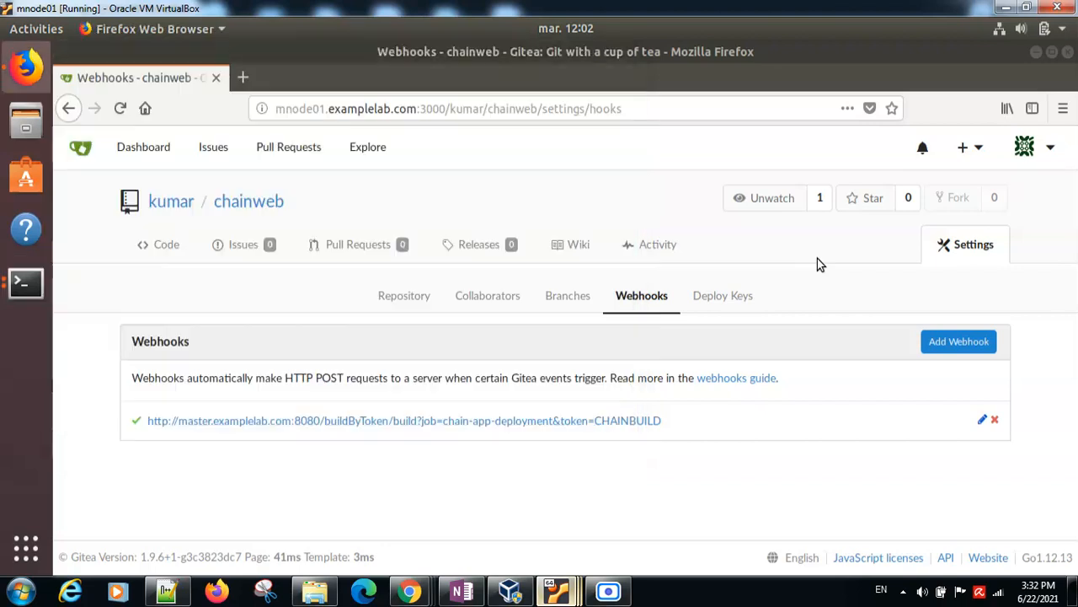
{"action": "left_click", "coordinate": [229, 202]}
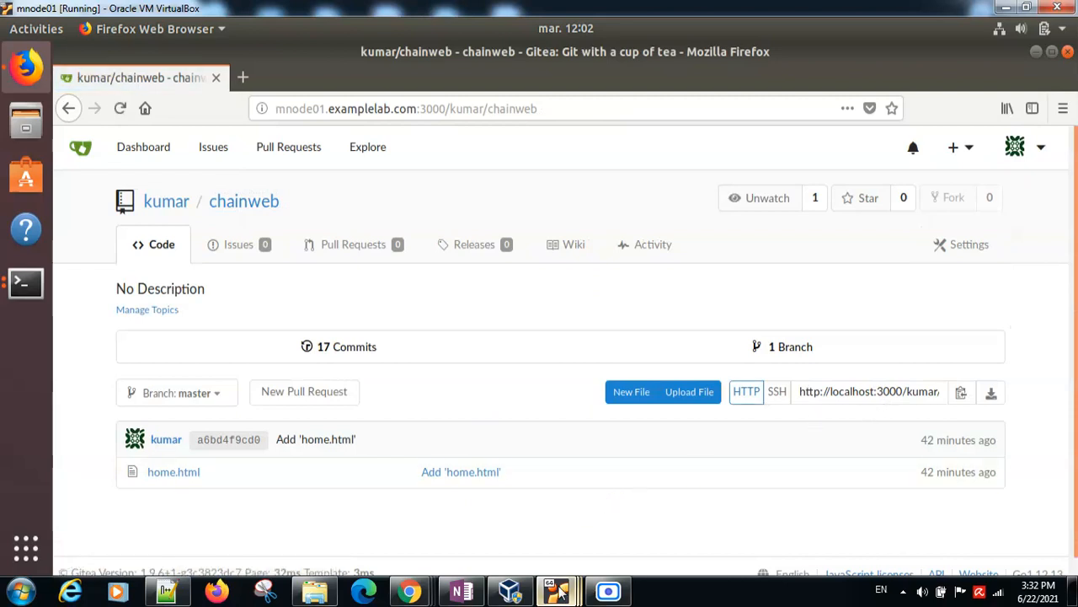
Step: Clear the unfinished git clone command in the terminal and change to the chainweb directory
{"action": "left_click", "coordinate": [28, 287]}
{"action": "left_click", "coordinate": [148, 199]}
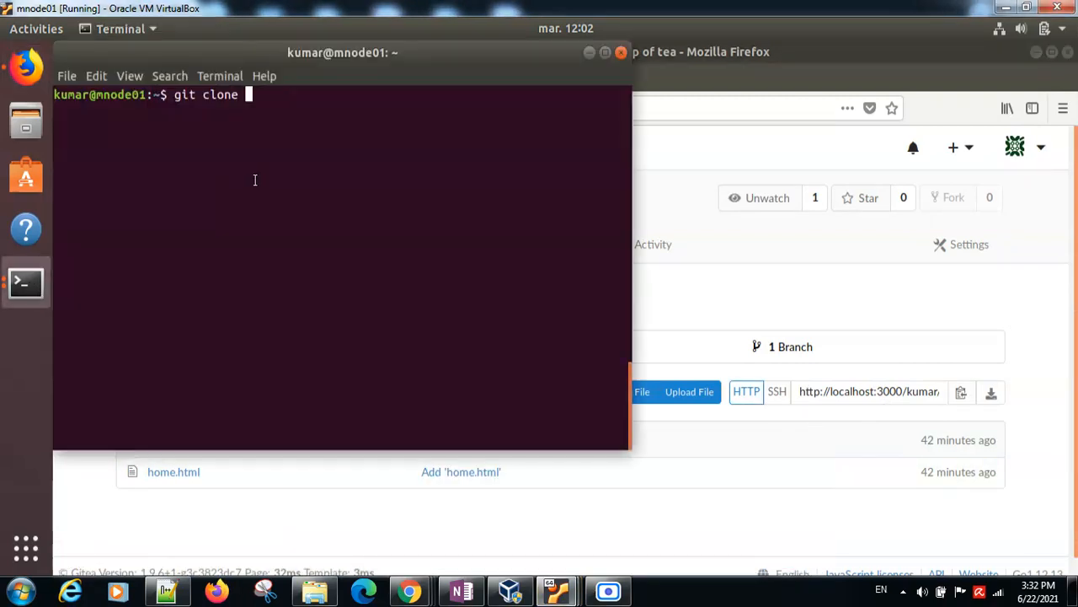
{"action": "key", "text": "BackSpace"}
{"action": "key", "text": "BackSpace"}
{"action": "key", "text": "BackSpace"}
{"action": "key", "text": "BackSpace"}
{"action": "key", "text": "BackSpace"}
{"action": "key", "text": "BackSpace"}
{"action": "key", "text": "BackSpace"}
{"action": "key", "text": "BackSpace"}
{"action": "key", "text": "BackSpace"}
{"action": "key", "text": "BackSpace"}
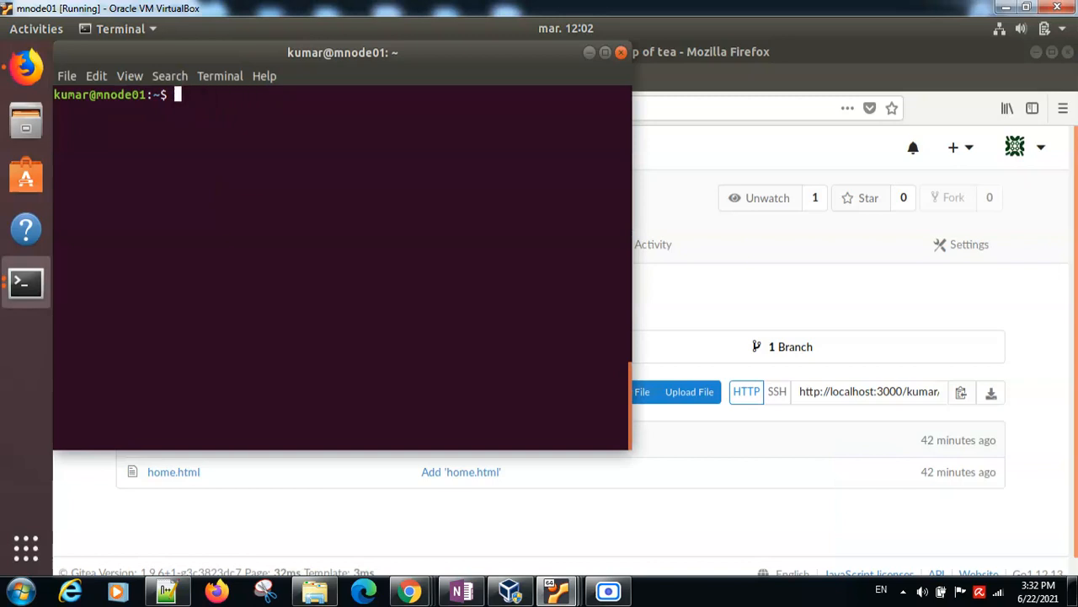
{"action": "type", "text": "cd c"}
{"action": "key", "text": "Tab"}
{"action": "key", "text": "Return"}
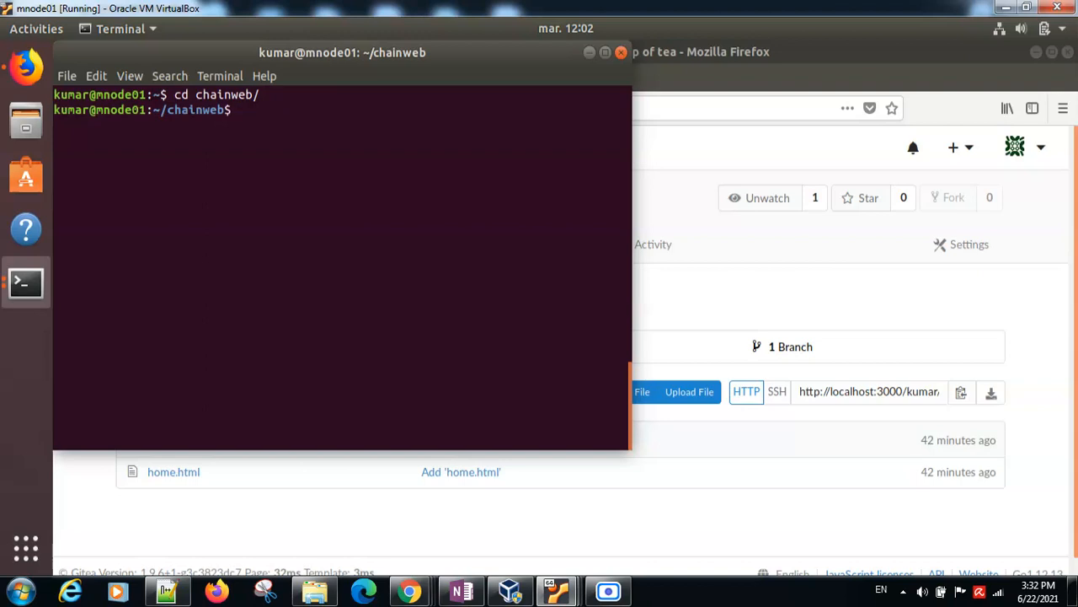
Step: Print home.html in the terminal, then view the same file in the chainweb repository in Gitea to compare the content
{"action": "type", "text": "cat h"}
{"action": "key", "text": "Tab"}
{"action": "key", "text": "Return"}
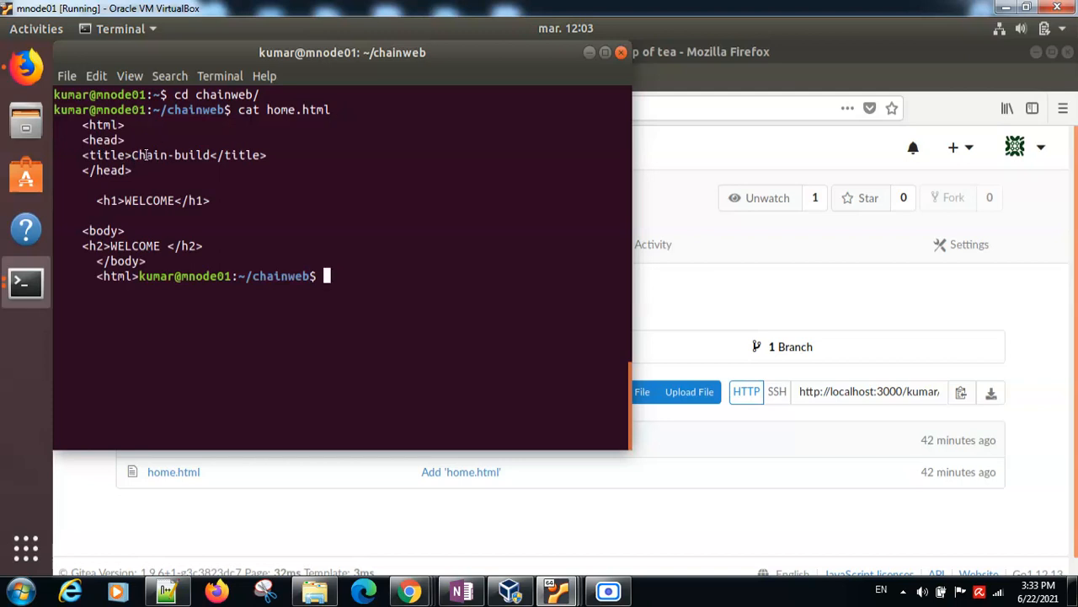
{"action": "left_click", "coordinate": [587, 52]}
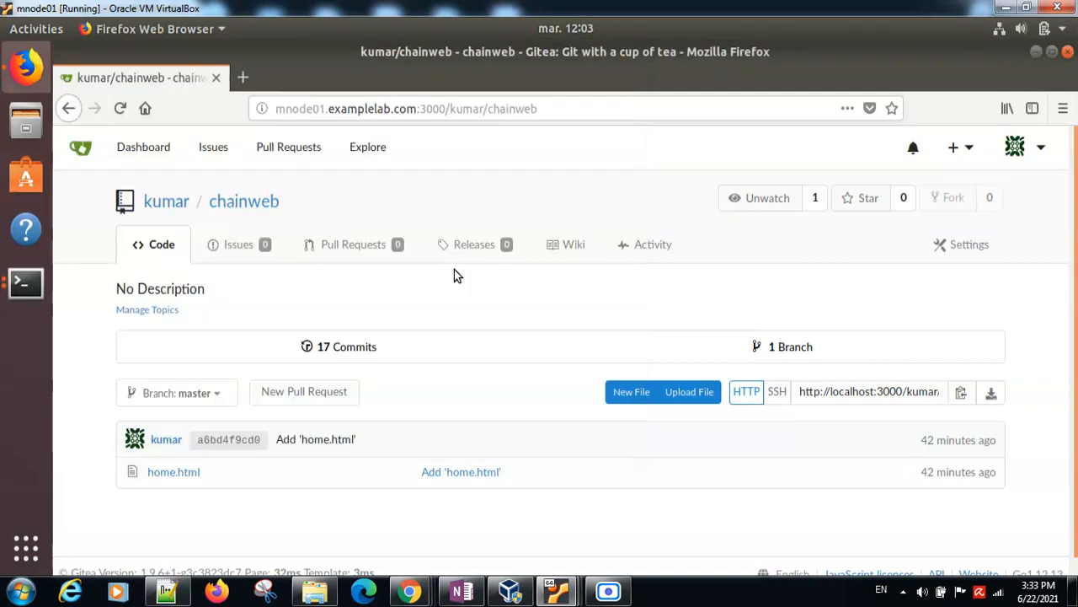
{"action": "left_click", "coordinate": [167, 476]}
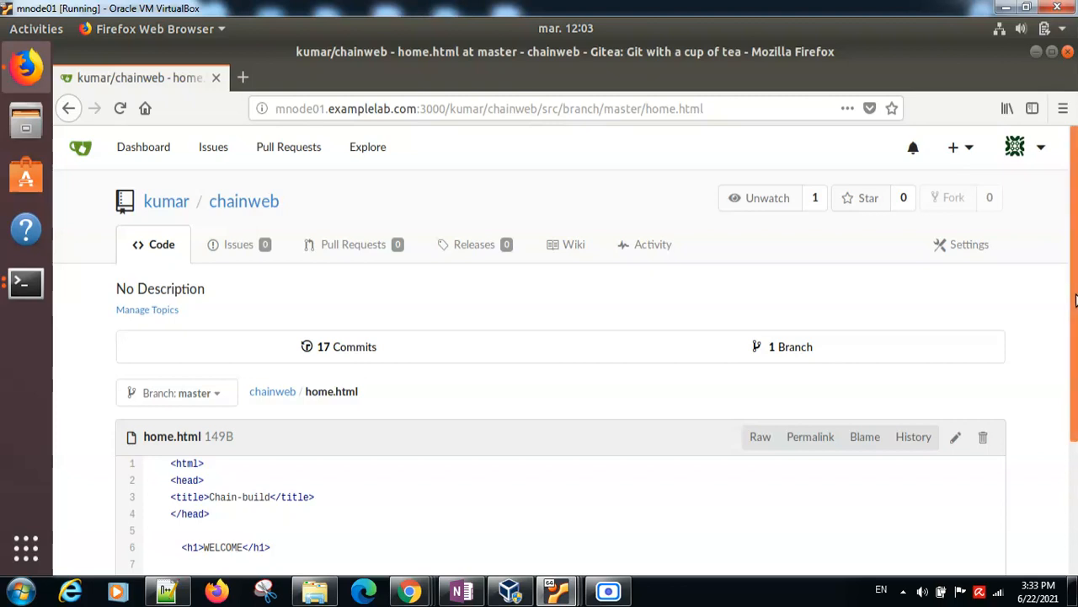
{"action": "scroll", "coordinate": [1074, 300], "scroll_direction": "down", "scroll_amount": 3}
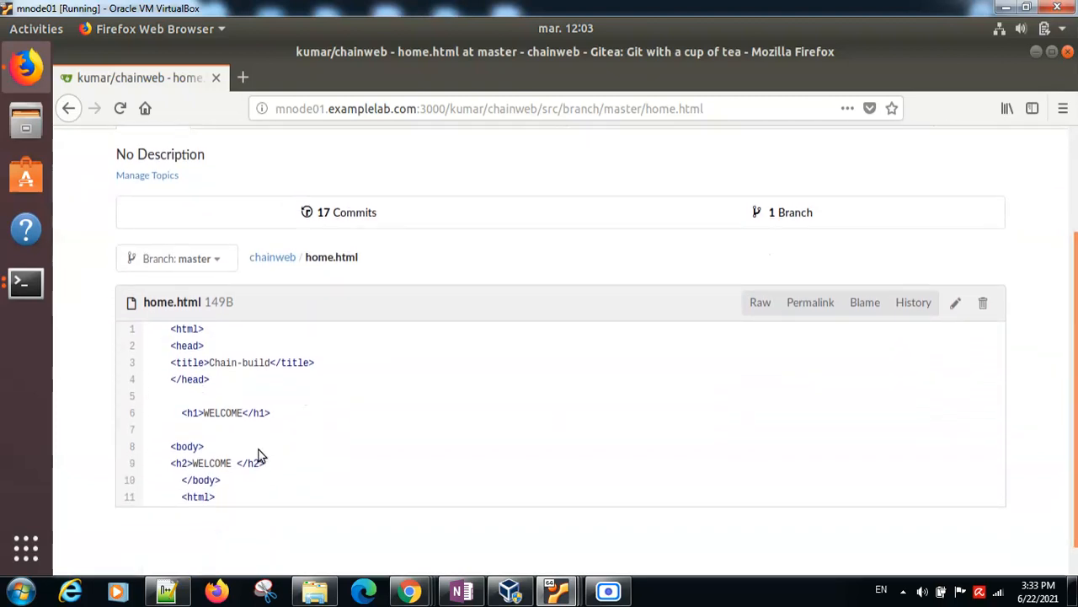
{"action": "double_click", "coordinate": [223, 413]}
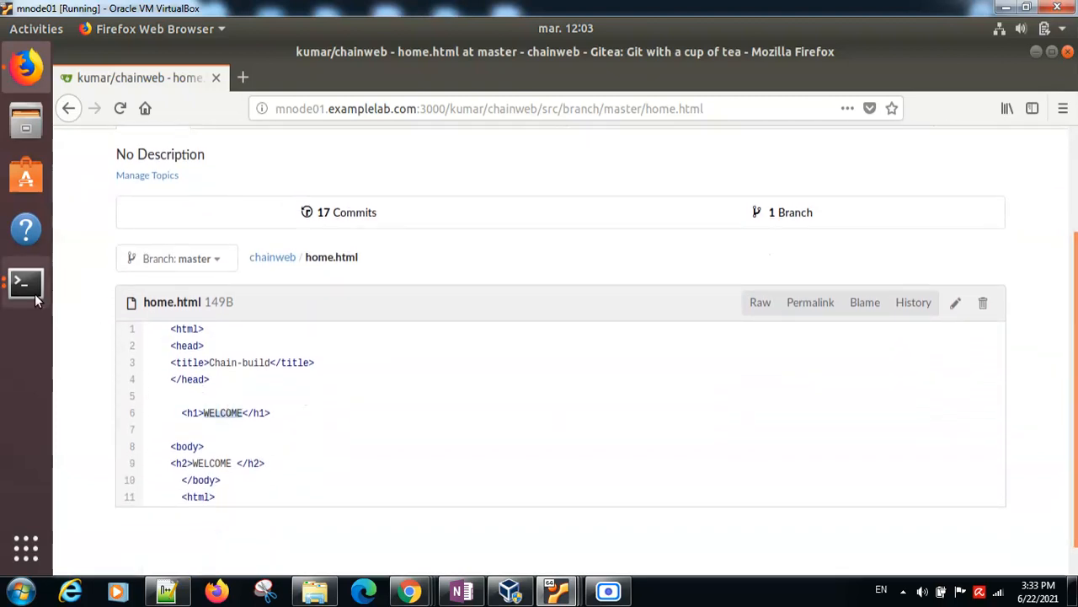
Step: Open home.html from the chainweb directory in the terminal with "sudo nano home.html"
{"action": "left_click", "coordinate": [35, 293]}
{"action": "left_click", "coordinate": [157, 211]}
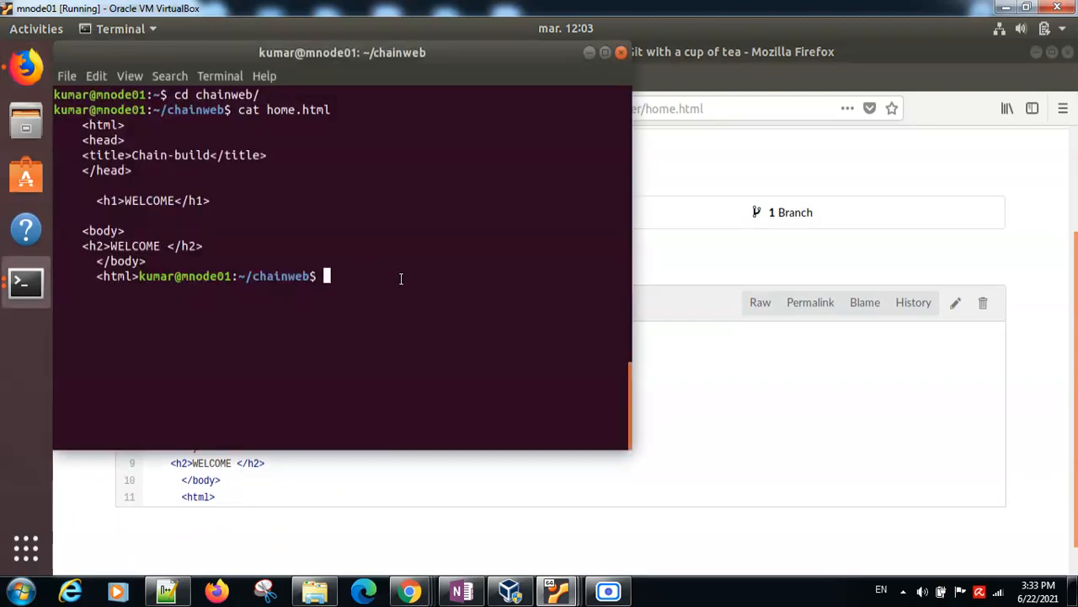
{"action": "type", "text": "nan"}
{"action": "key", "text": "BackSpace"}
{"action": "key", "text": "BackSpace"}
{"action": "key", "text": "BackSpace"}
{"action": "type", "text": "sudo nano home.html"}
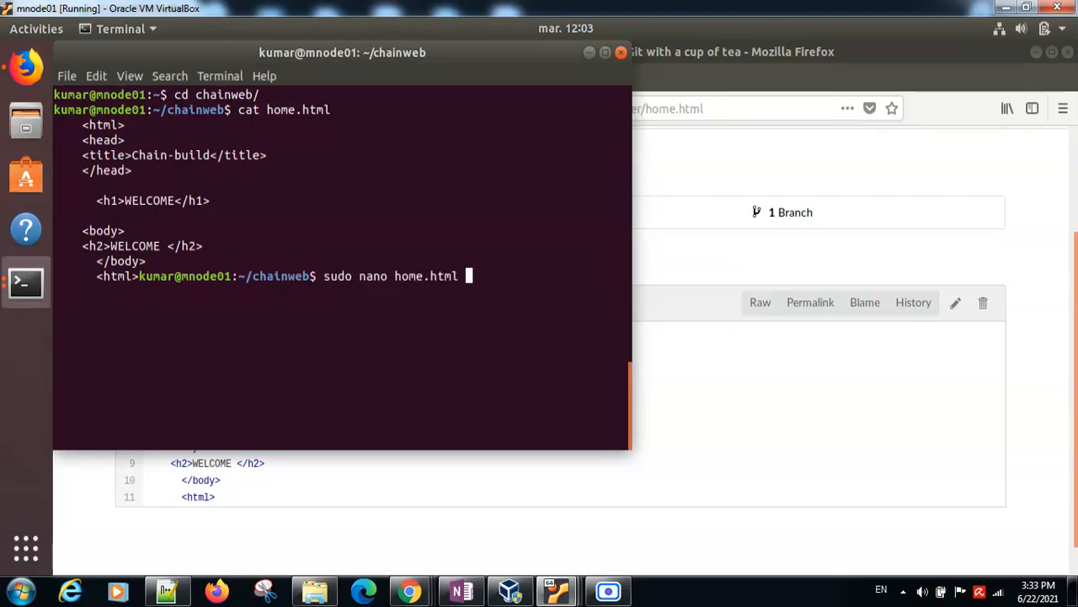
{"action": "key", "text": "Return"}
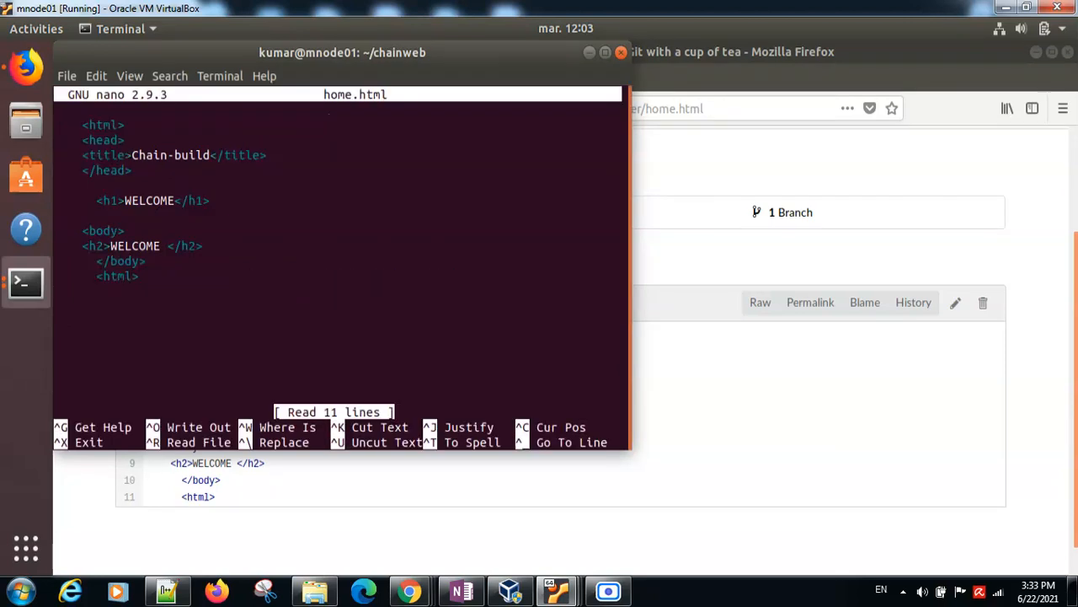
Step: Review requirement 4 on the home.html content in the task notes on master, then return to the Gitea file page on mnode01
{"action": "left_click", "coordinate": [17, 74]}
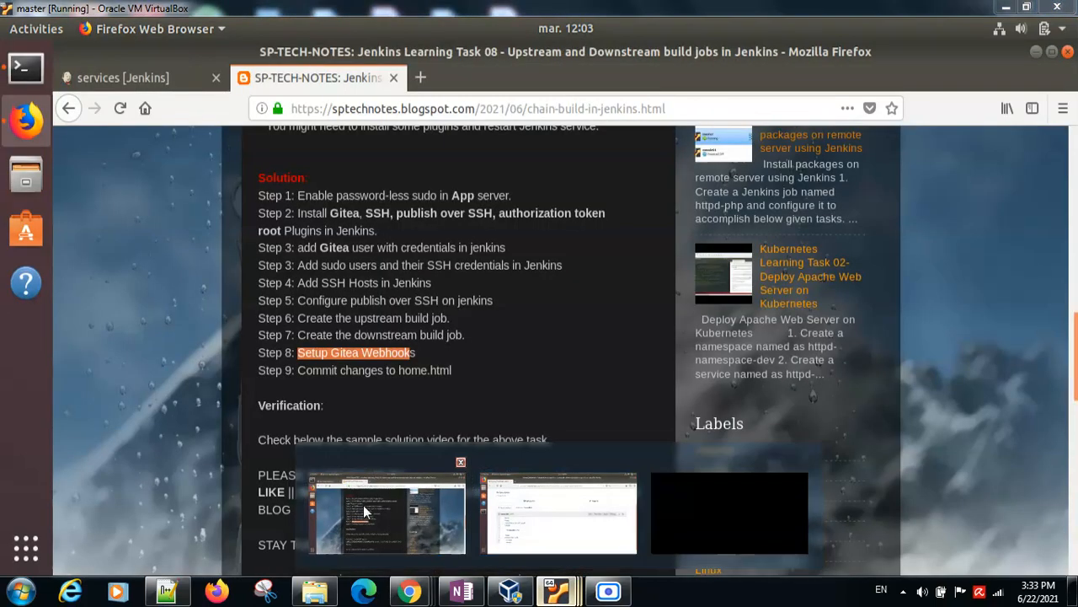
{"action": "left_click", "coordinate": [393, 515]}
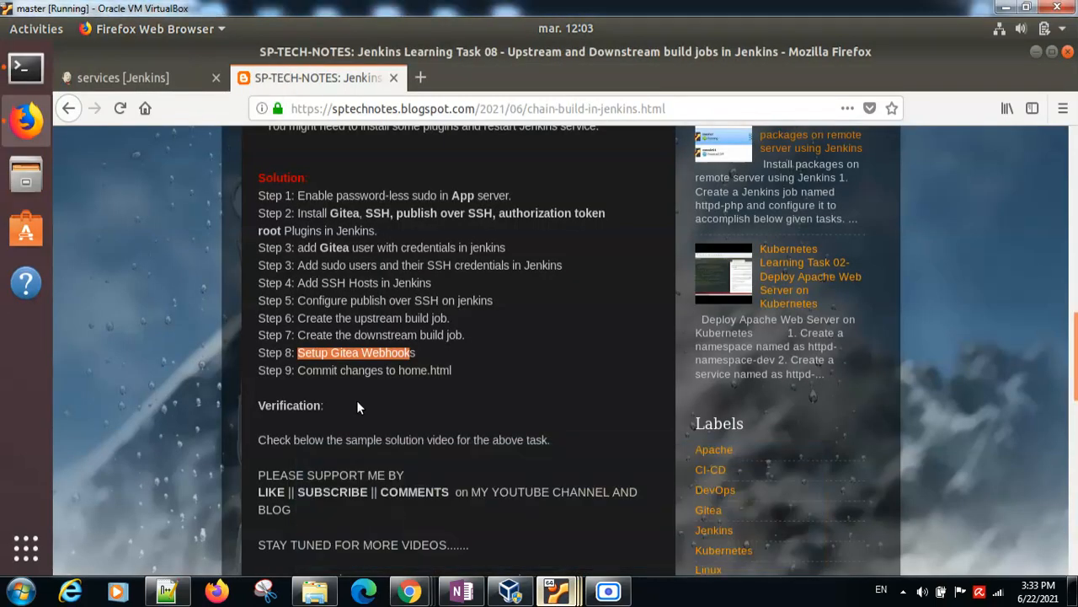
{"action": "scroll", "coordinate": [1072, 299], "scroll_direction": "up", "scroll_amount": 3}
{"action": "scroll", "coordinate": [1071, 299], "scroll_direction": "up", "scroll_amount": 7}
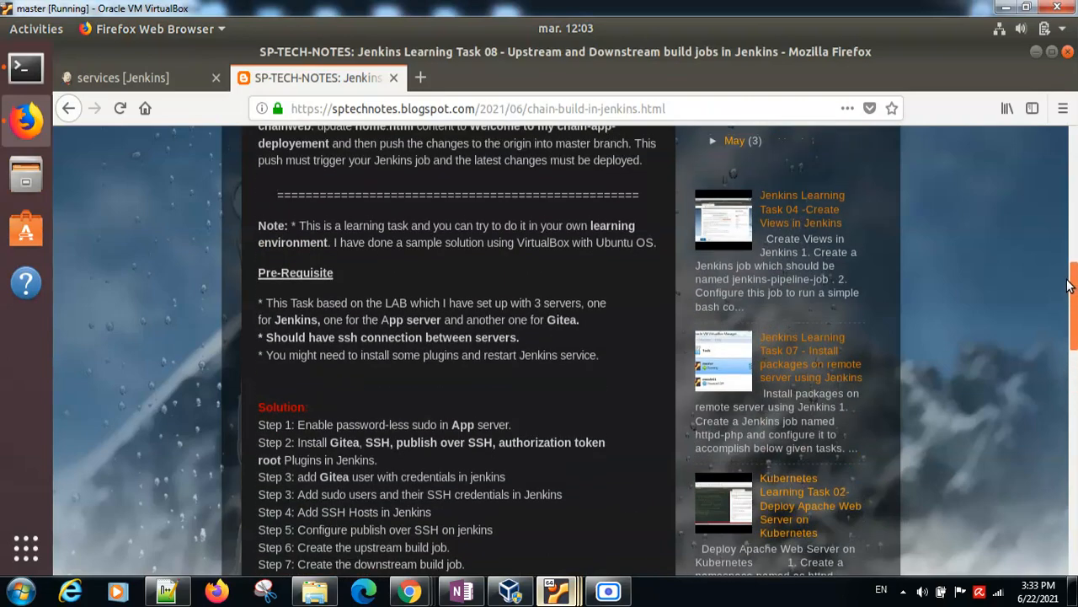
{"action": "left_click_drag", "start_coordinate": [1066, 264], "coordinate": [1065, 264]}
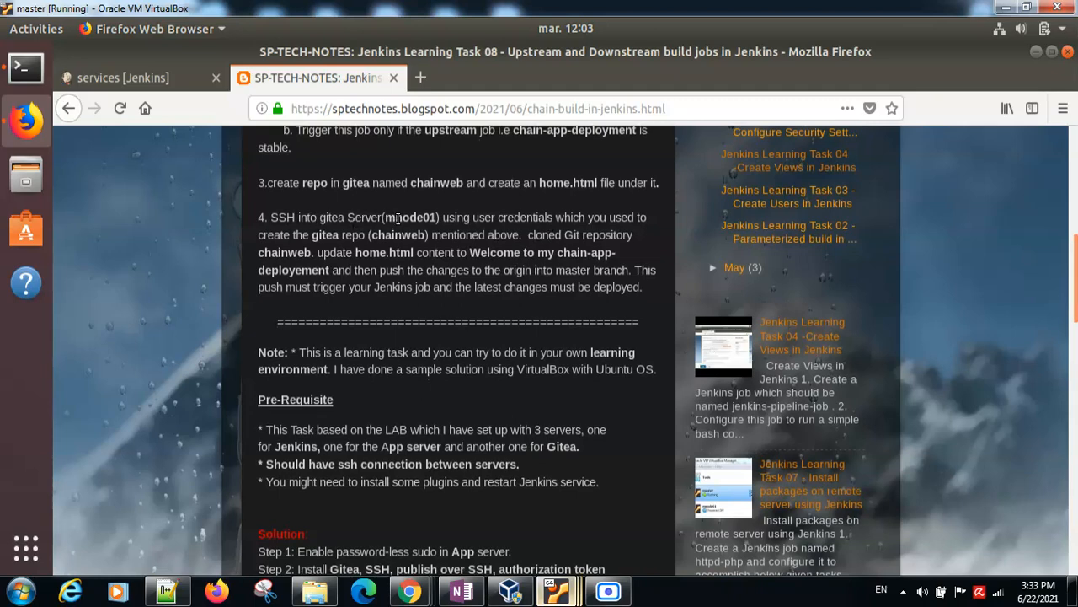
{"action": "double_click", "coordinate": [401, 217]}
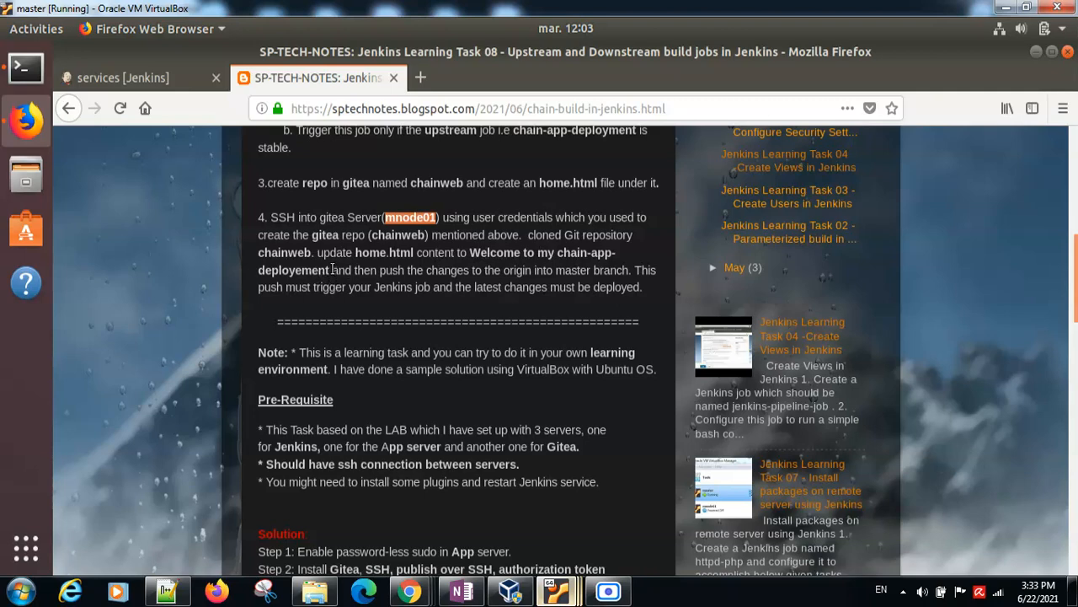
{"action": "left_click_drag", "start_coordinate": [332, 268], "coordinate": [473, 253]}
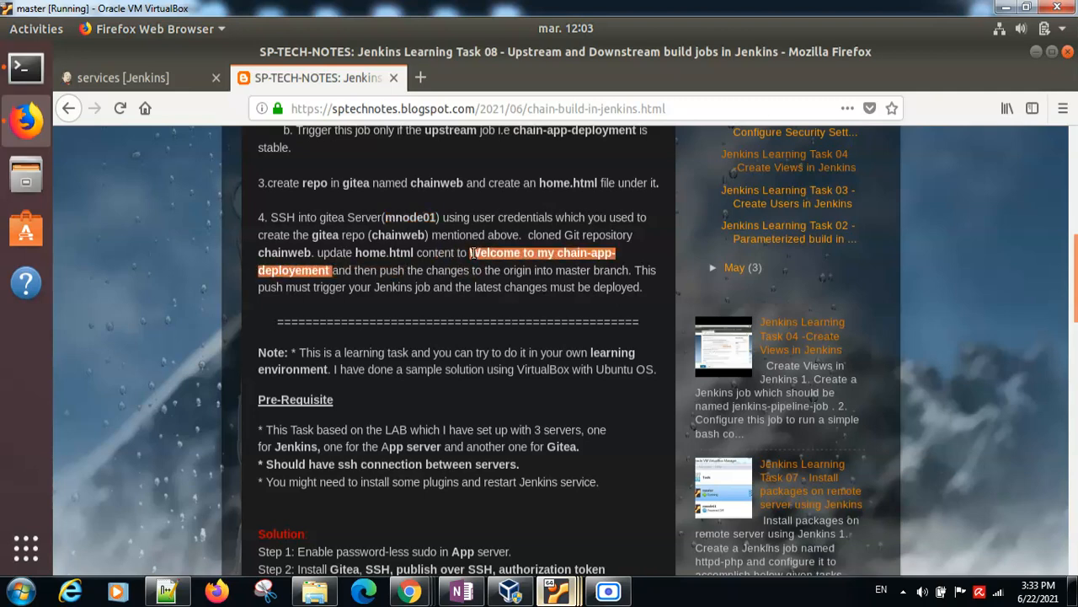
{"action": "left_click", "coordinate": [497, 254]}
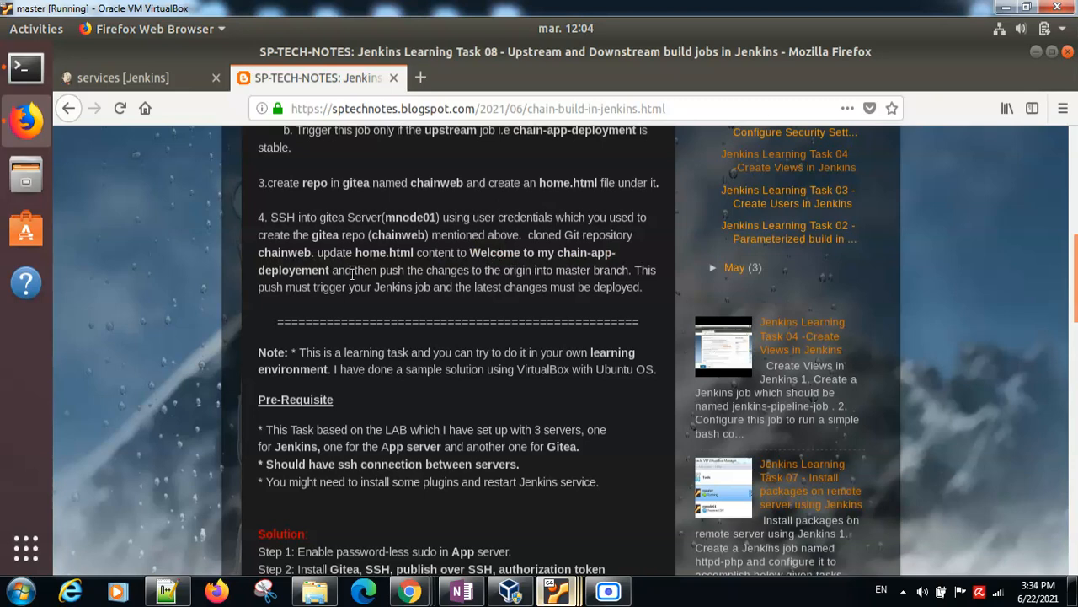
{"action": "left_click", "coordinate": [556, 591]}
{"action": "left_click", "coordinate": [568, 529]}
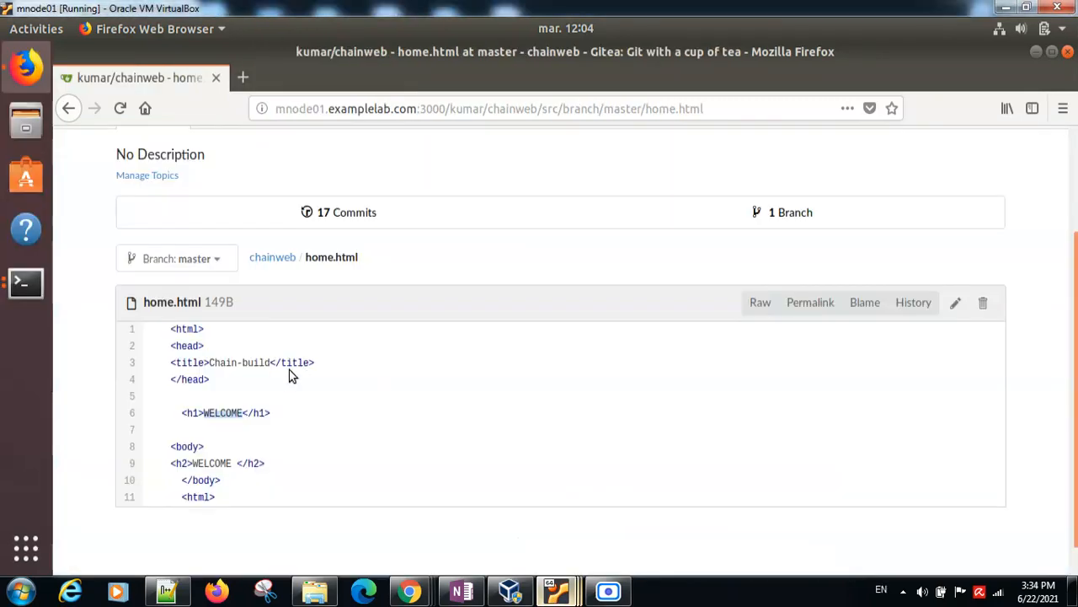
{"action": "left_click", "coordinate": [241, 413]}
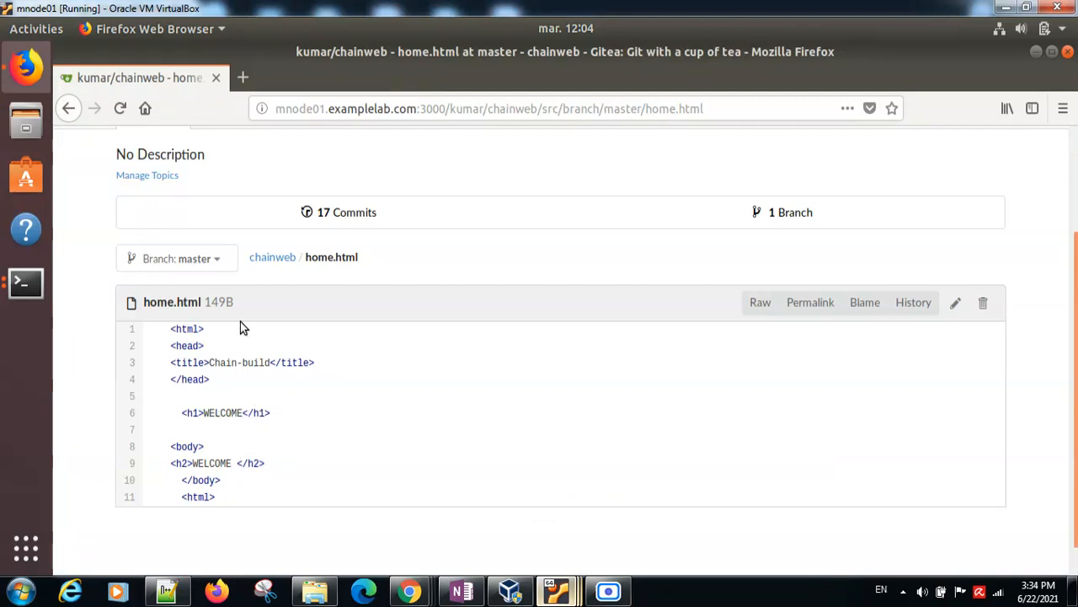
Step: Extend the h2 heading of home.html in nano to read "WELCOME MY chain app deployment"
{"action": "left_click", "coordinate": [30, 287]}
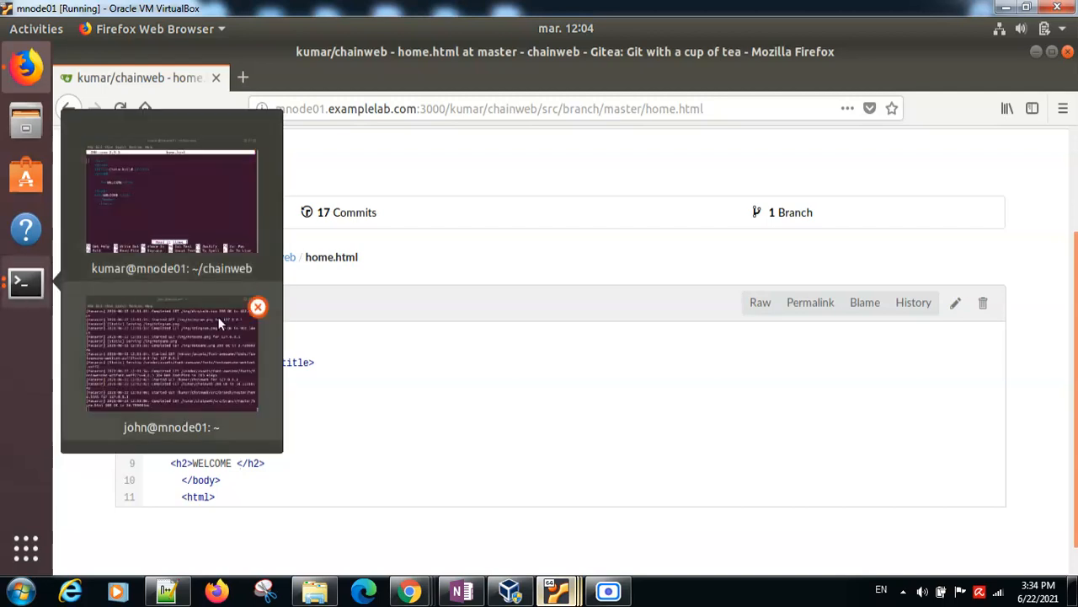
{"action": "left_click", "coordinate": [129, 209]}
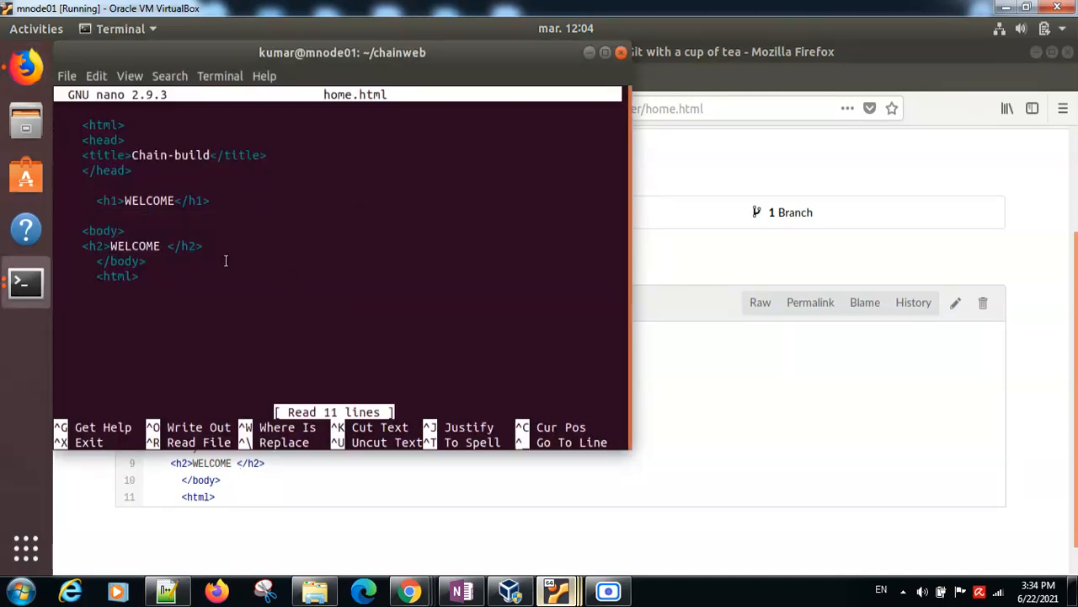
{"action": "key", "text": "Down"}
{"action": "key", "text": "Down"}
{"action": "key", "text": "Down"}
{"action": "key", "text": "Down"}
{"action": "key", "text": "Down"}
{"action": "key", "text": "Down"}
{"action": "key", "text": "Down"}
{"action": "key", "text": "Down"}
{"action": "key", "text": "Right"}
{"action": "key", "text": "Right"}
{"action": "key", "text": "Right"}
{"action": "key", "text": "Right"}
{"action": "key", "text": "Right"}
{"action": "key", "text": "Right"}
{"action": "key", "text": "Right"}
{"action": "key", "text": "Right"}
{"action": "key", "text": "Right"}
{"action": "key", "text": "Right"}
{"action": "key", "text": "Right"}
{"action": "key", "text": "Right"}
{"action": "key", "text": "Right"}
{"action": "key", "text": "Right"}
{"action": "type", "text": "MY "}
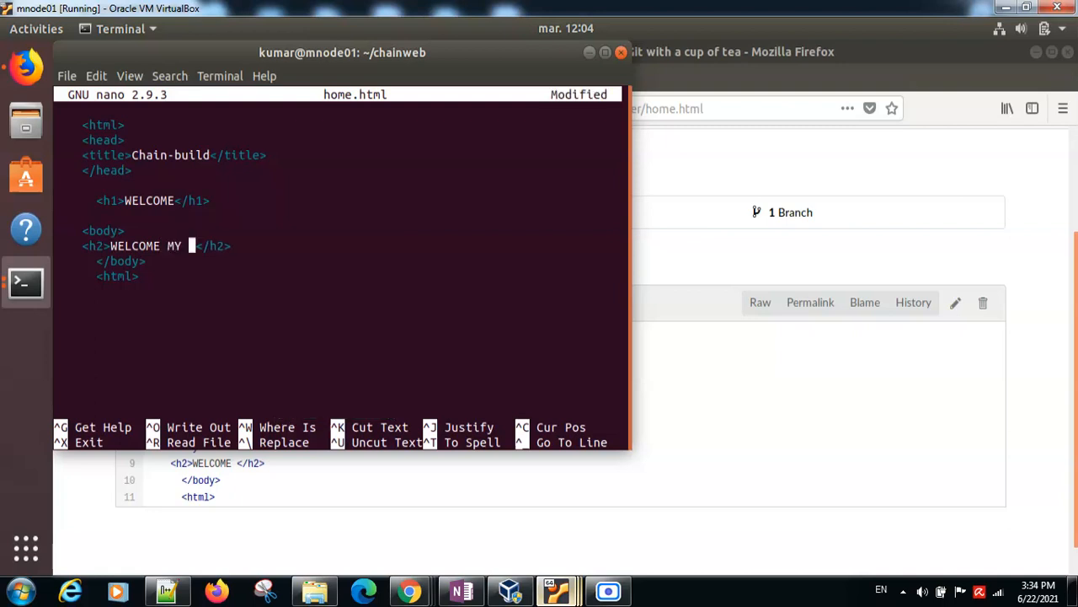
{"action": "type", "text": "chain"}
{"action": "type", "text": " app deploy"}
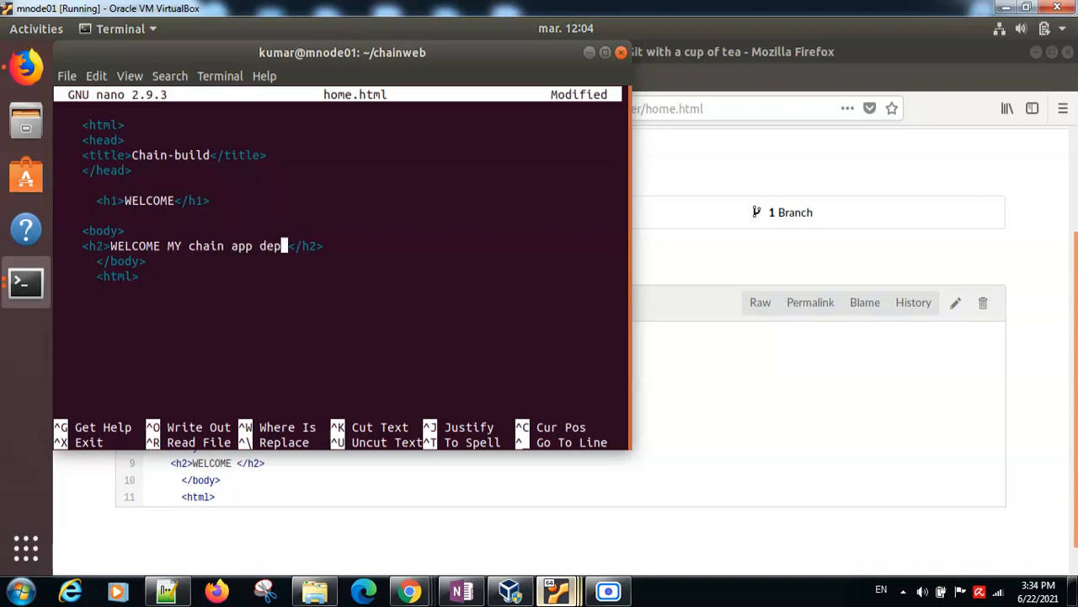
{"action": "type", "text": "ment , cong"}
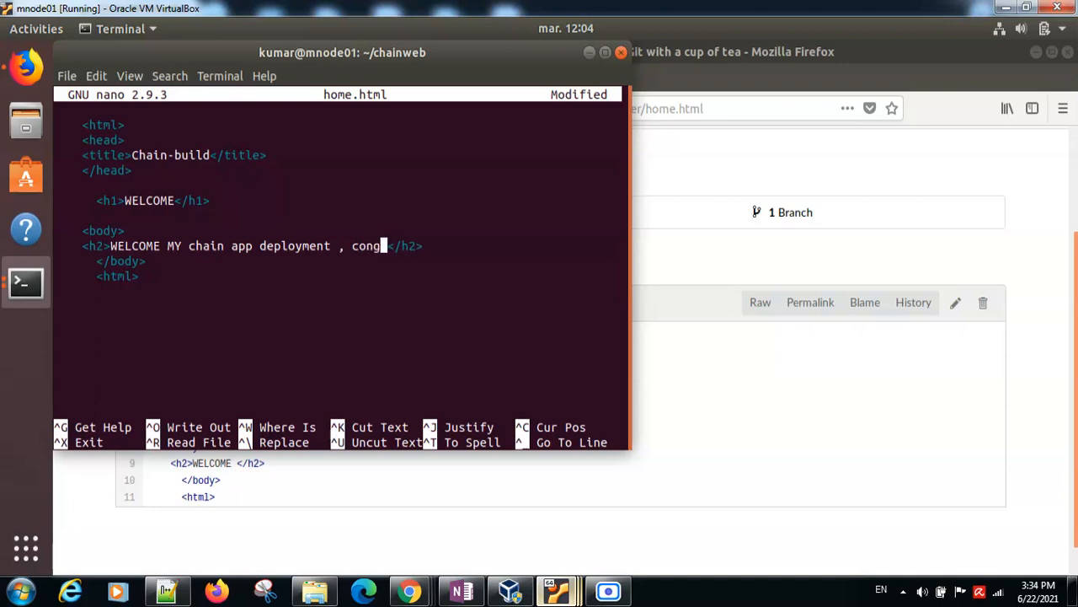
{"action": "type", "text": "uratio"}
Step: Continue the h2 heading of home.html in nano with ", conguratz you have succesfully build"
{"action": "key", "text": "BackSpace"}
{"action": "key", "text": "BackSpace"}
{"action": "type", "text": "s"}
{"action": "type", "text": " you have su"}
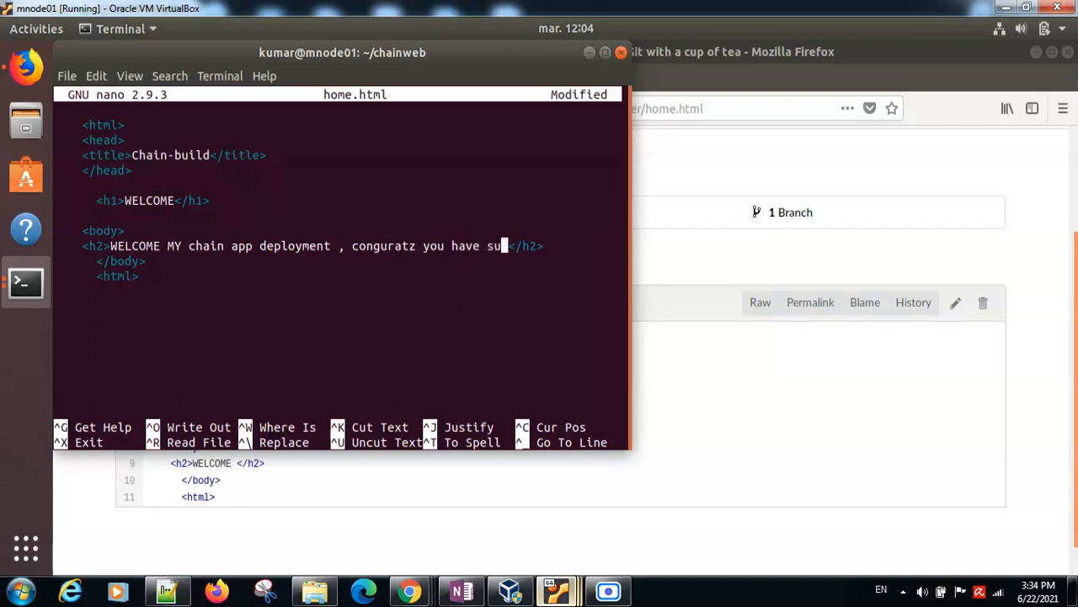
{"action": "type", "text": "ccesfully b"}
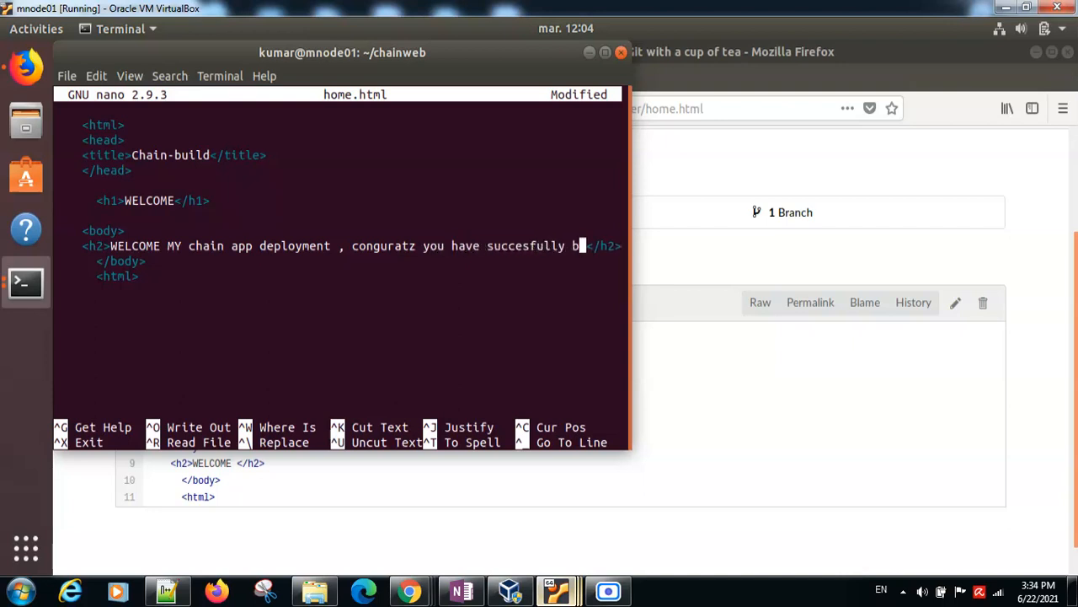
{"action": "type", "text": "uild"}
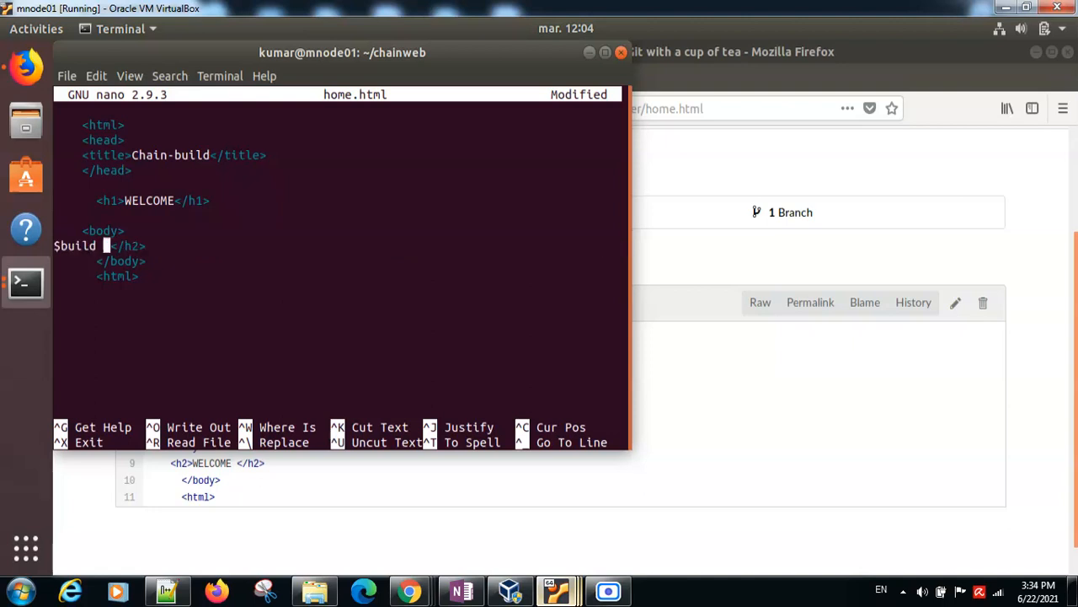
Step: Save home.html, exit nano, and enter "git add" at the chainweb prompt without running it
{"action": "key", "text": "ctrl+x"}
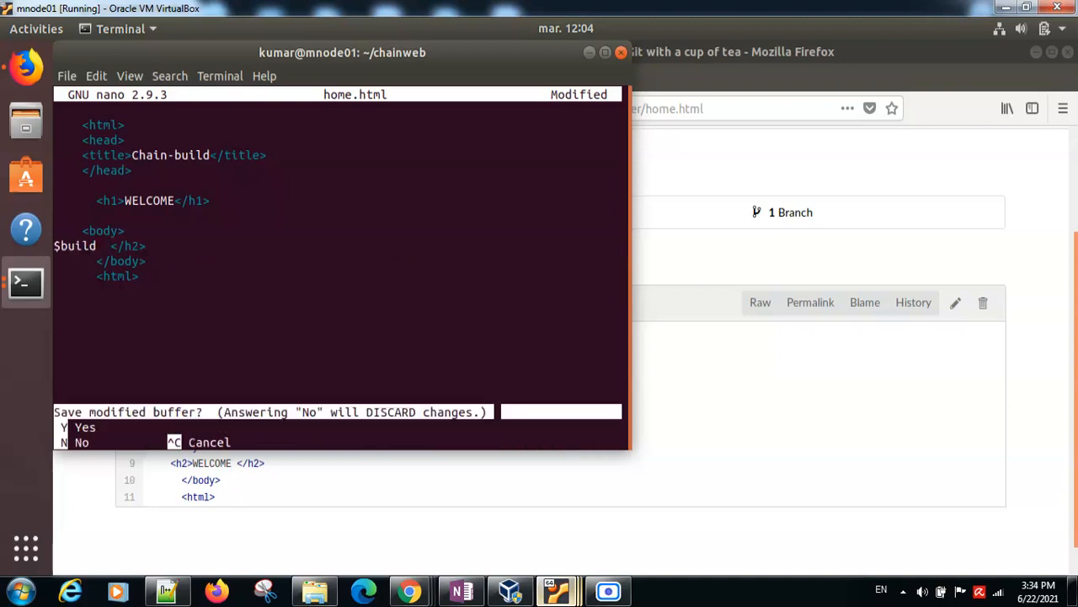
{"action": "key", "text": "y"}
{"action": "key", "text": "Return"}
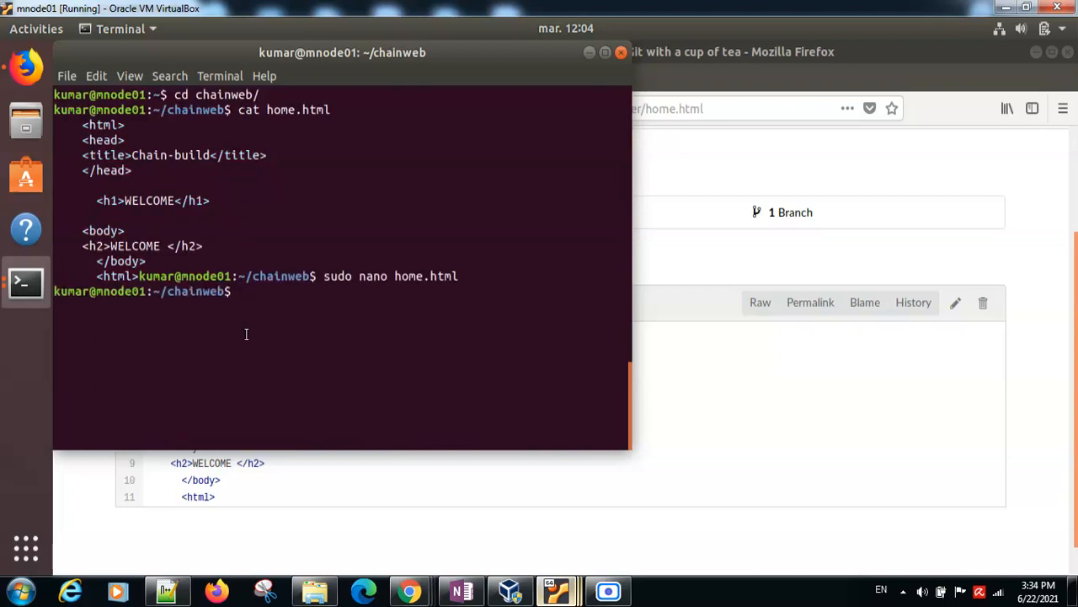
{"action": "type", "text": "git add"}
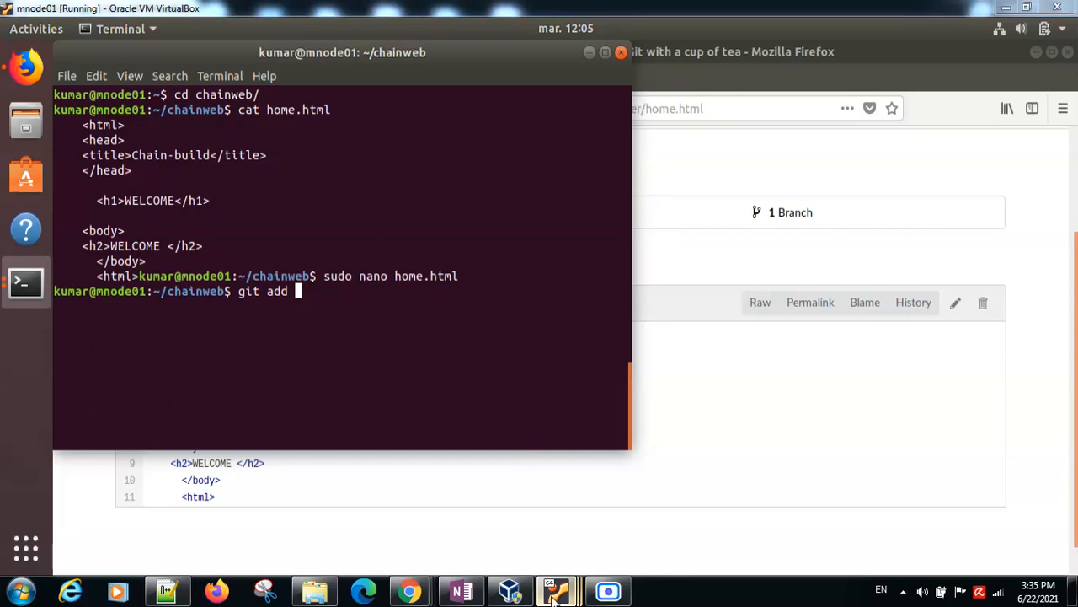
Step: Switch to the master machine and open the chain-app-deployment project in Jenkins to review its build history
{"action": "mouse_move", "coordinate": [556, 590]}
{"action": "left_click", "coordinate": [391, 526]}
{"action": "left_click", "coordinate": [118, 76]}
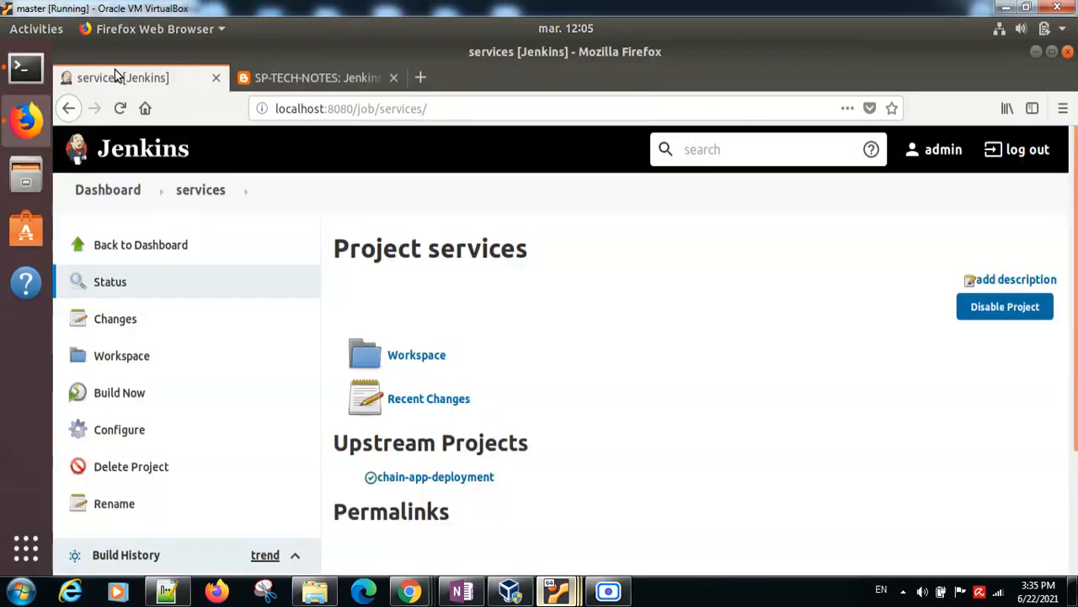
{"action": "left_click", "coordinate": [135, 245]}
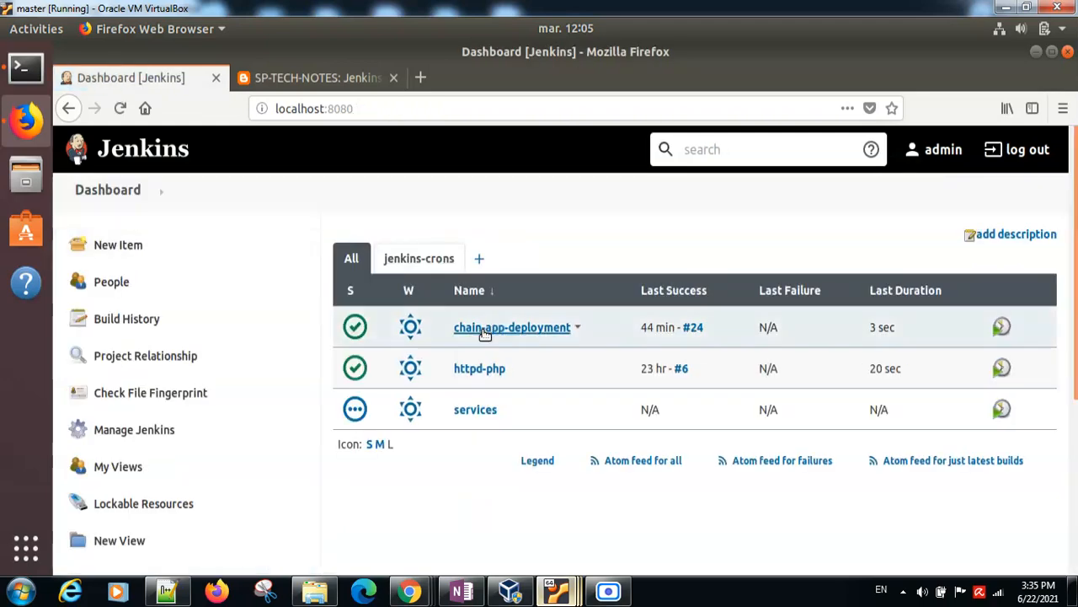
{"action": "left_click", "coordinate": [483, 328]}
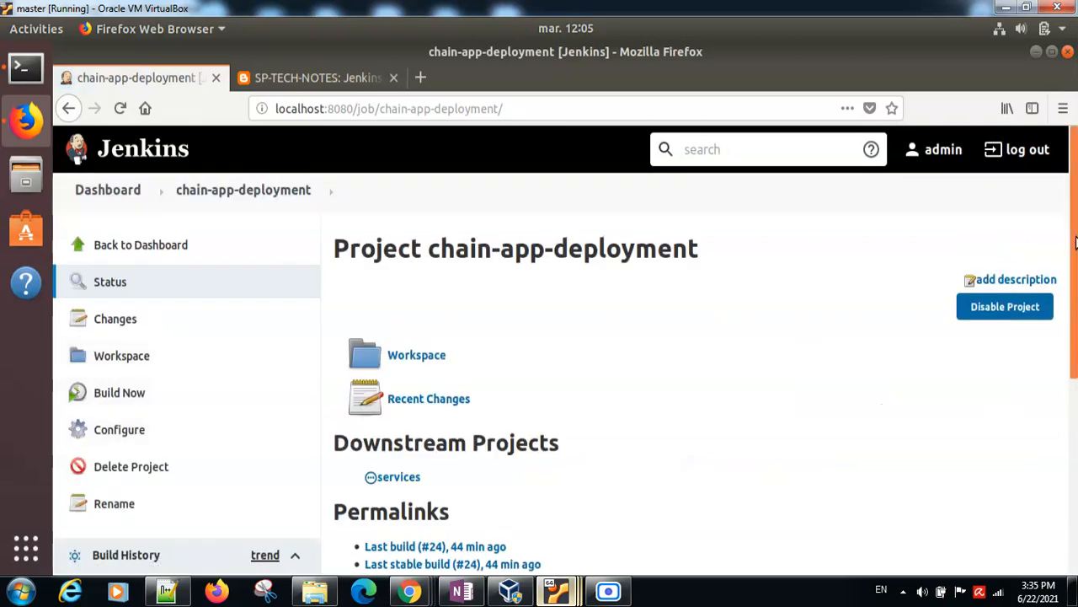
{"action": "scroll", "coordinate": [1076, 268], "scroll_direction": "down", "scroll_amount": 3}
{"action": "scroll", "coordinate": [1076, 320], "scroll_direction": "down", "scroll_amount": 2}
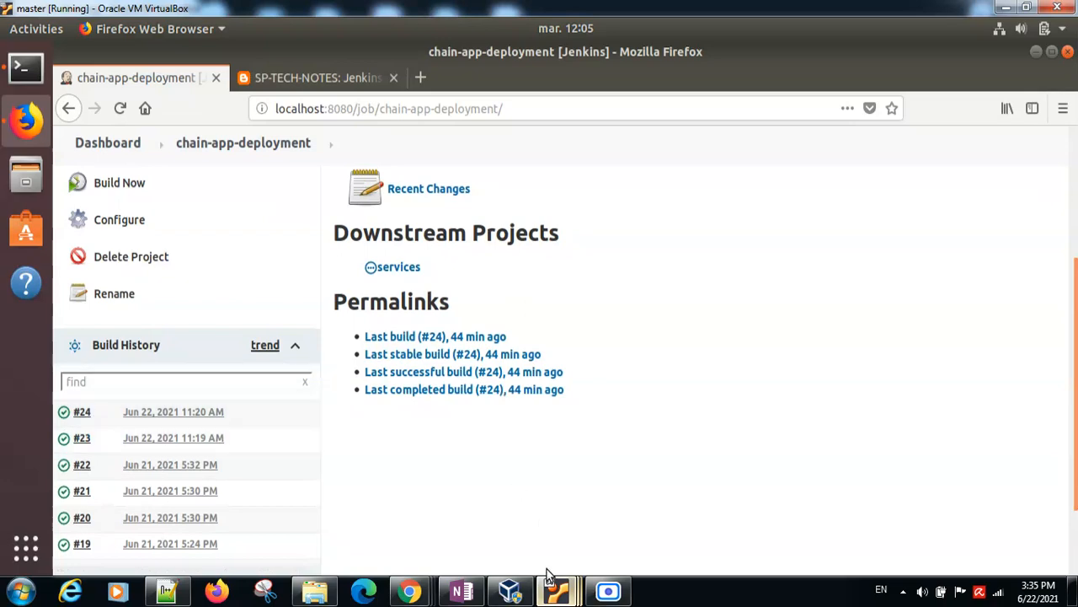
Step: Switch to the mnode02 machine and unlock its session with the account password
{"action": "mouse_move", "coordinate": [555, 594]}
{"action": "left_click", "coordinate": [753, 489]}
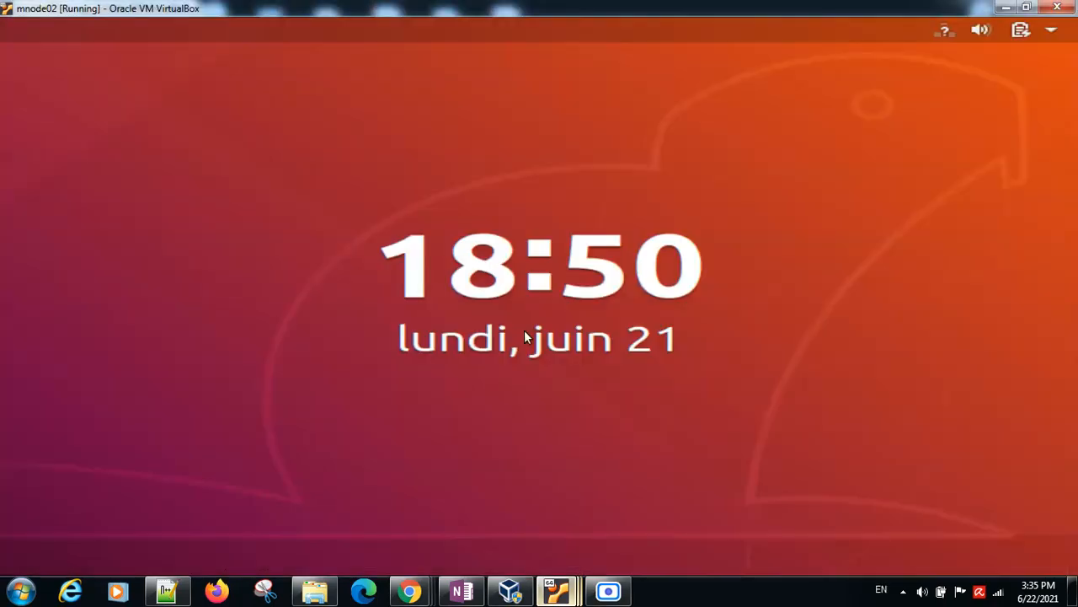
{"action": "left_click", "coordinate": [524, 331]}
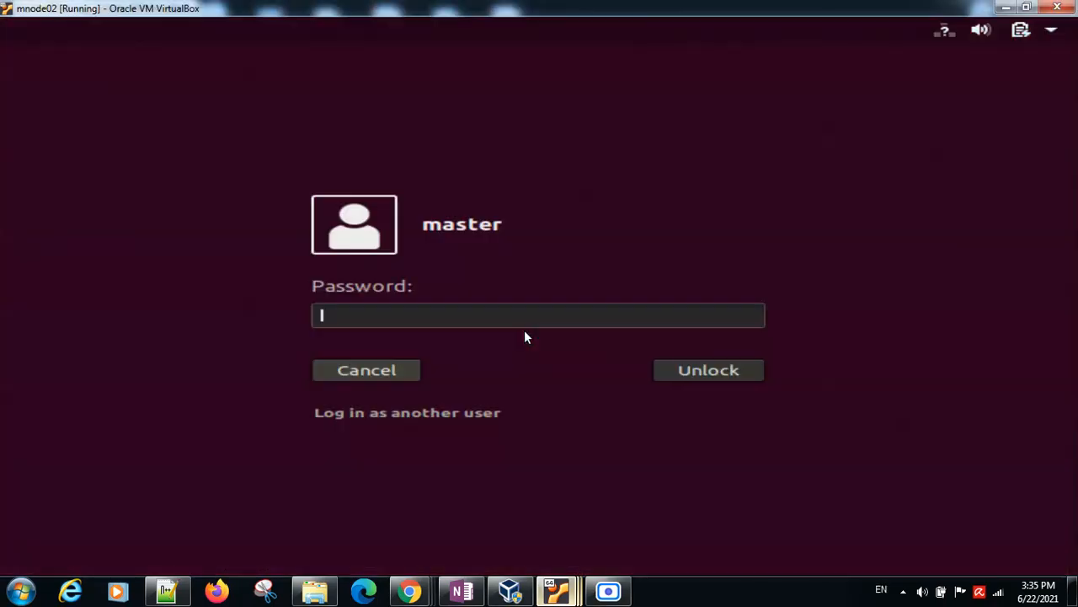
{"action": "type", "text": "*********"}
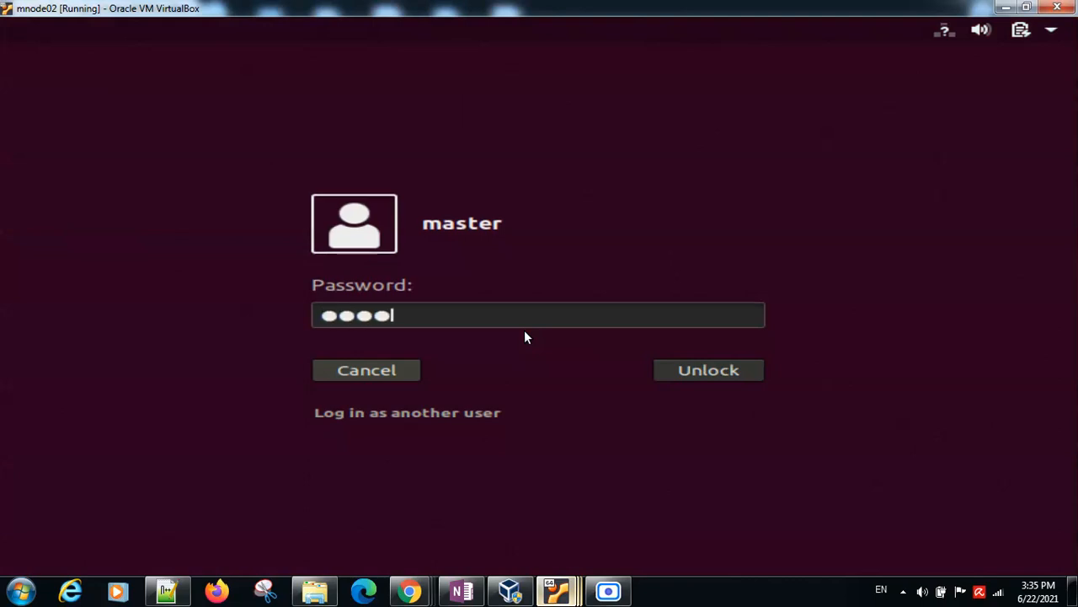
{"action": "type", "text": "*****"}
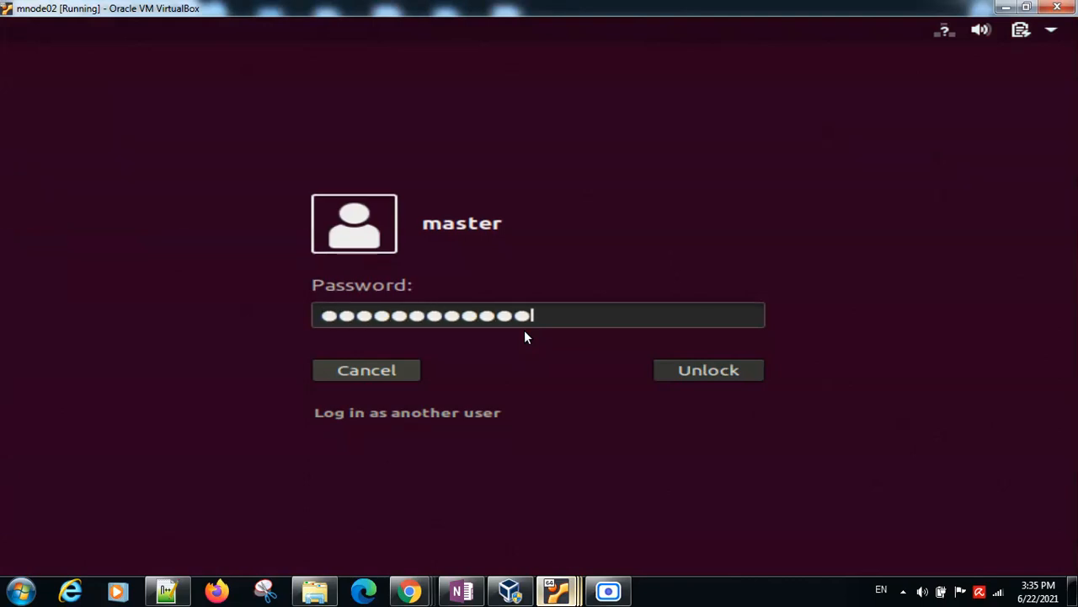
{"action": "key", "text": "Return"}
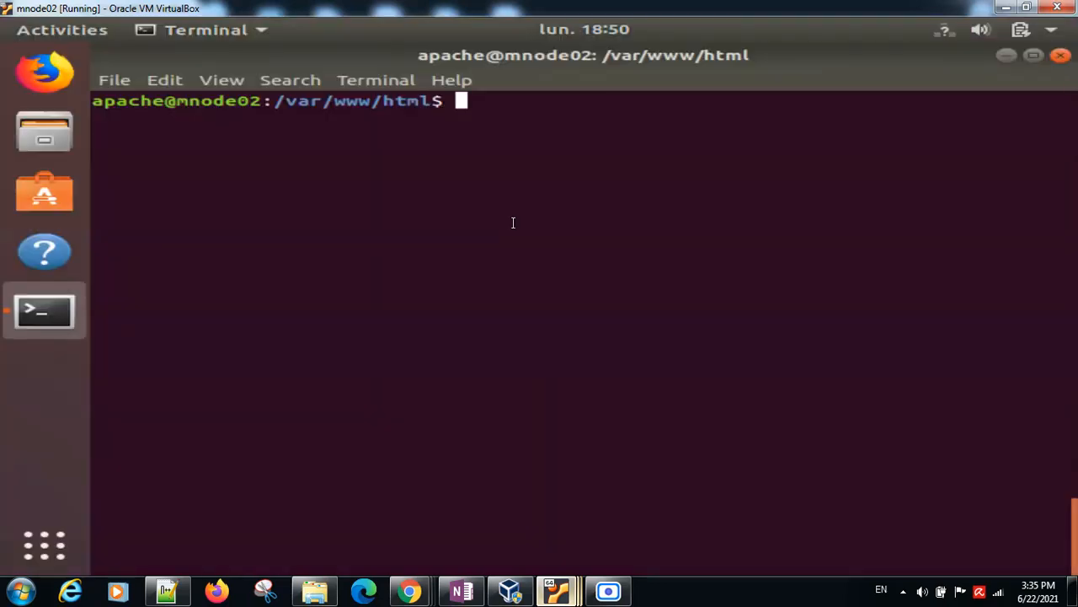
Step: Check the current directory with "pwd" and list the deployed files with "ls -l" in the mnode02 terminal
{"action": "type", "text": "pwd"}
{"action": "key", "text": "Return"}
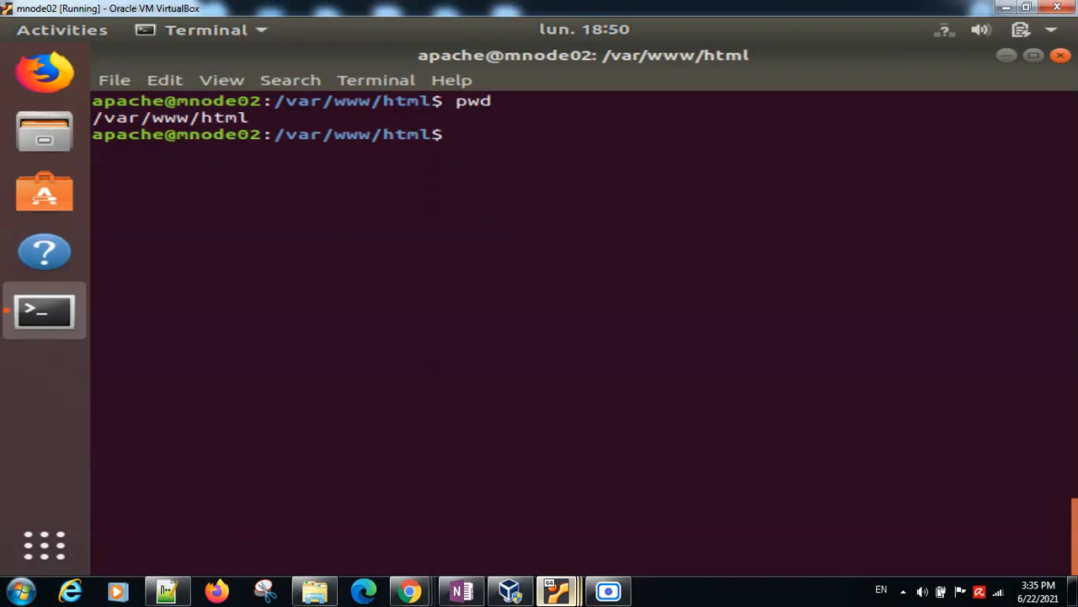
{"action": "type", "text": "ls -l"}
{"action": "key", "text": "Return"}
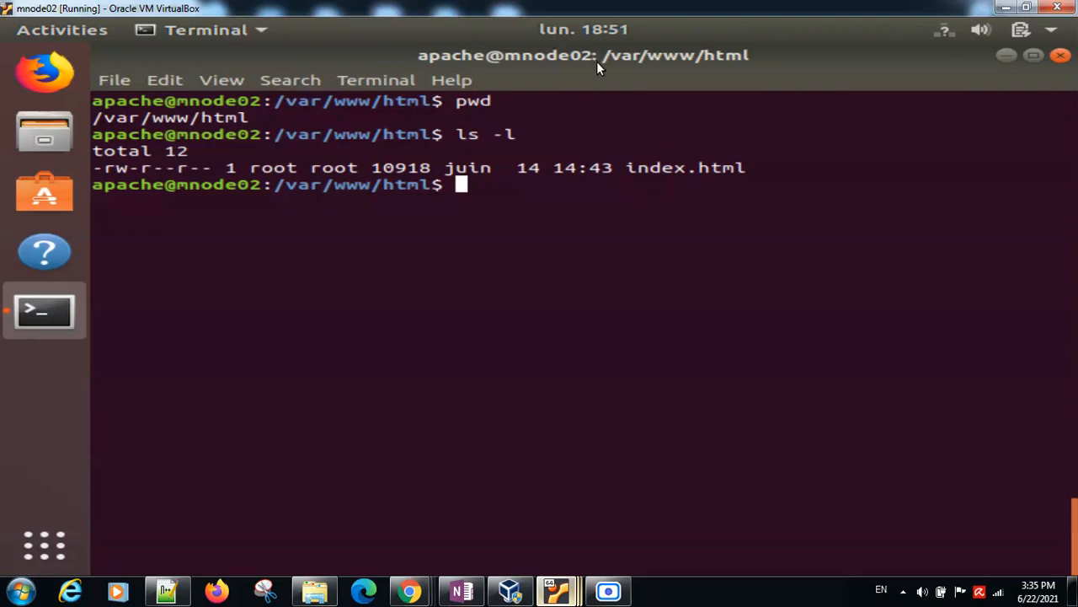
Step: Return to the mnode01 terminal and stage the edited page with "git add home.html"
{"action": "left_click", "coordinate": [560, 595]}
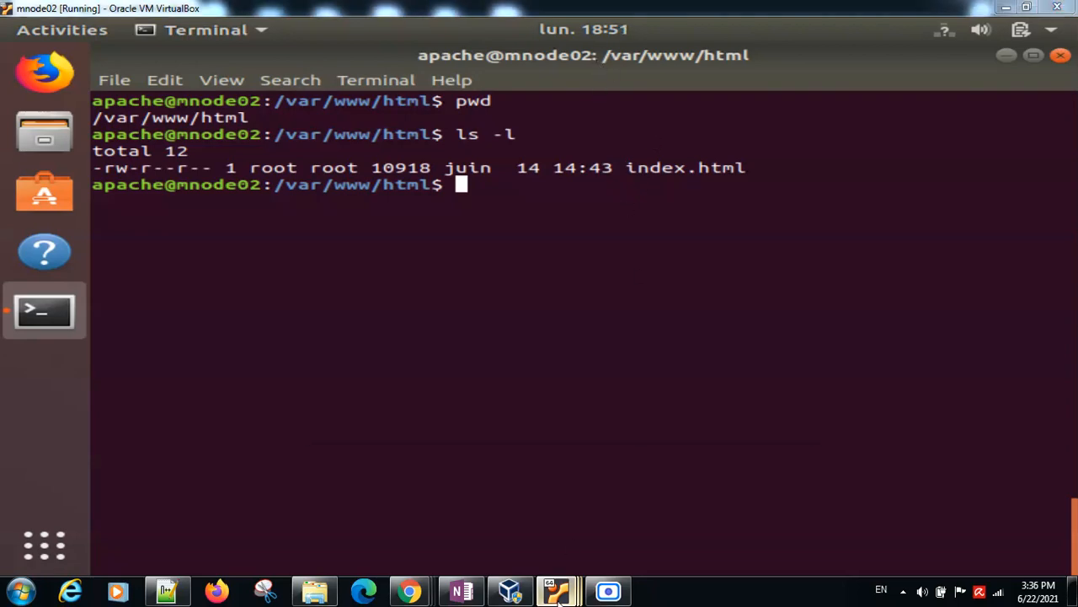
{"action": "left_click", "coordinate": [523, 515]}
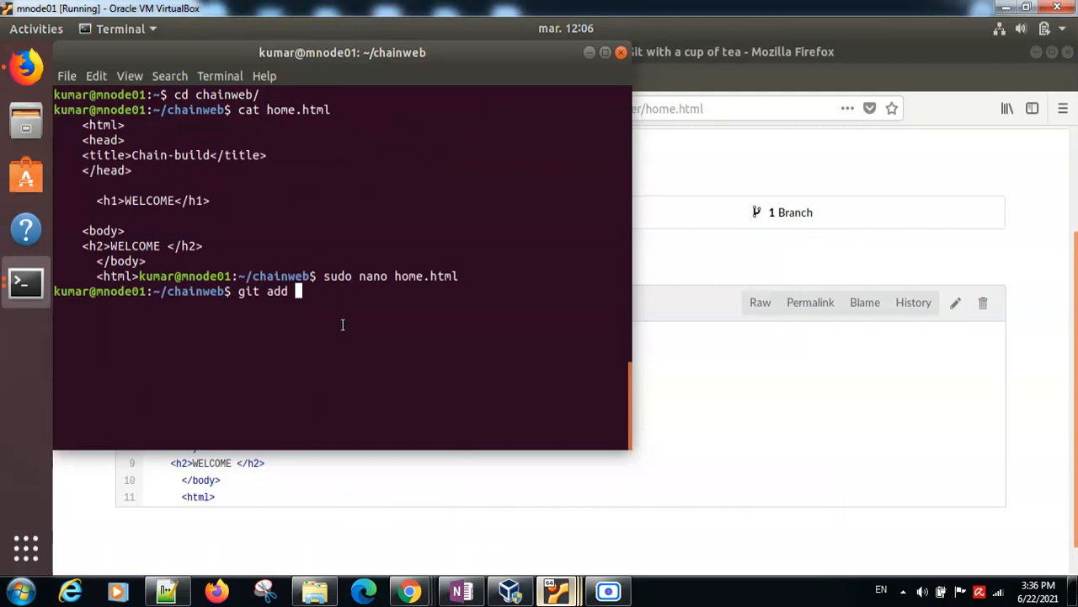
{"action": "type", "text": "h"}
{"action": "key", "text": "Tab"}
{"action": "key", "text": "Return"}
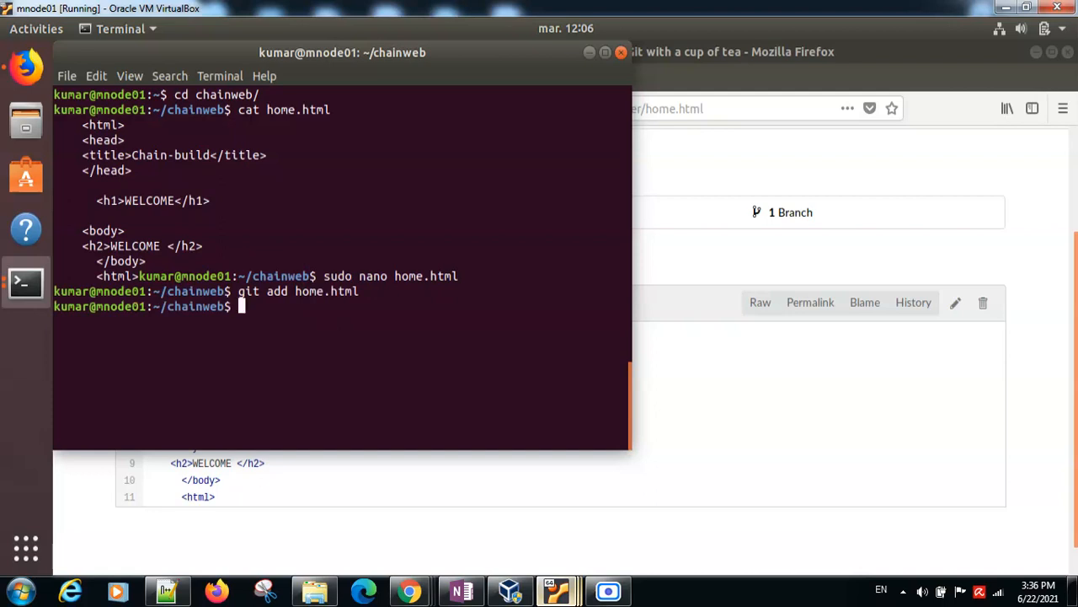
Step: Commit the staged change to the chainweb repository with the message "updated"
{"action": "type", "text": "git commit -m "}
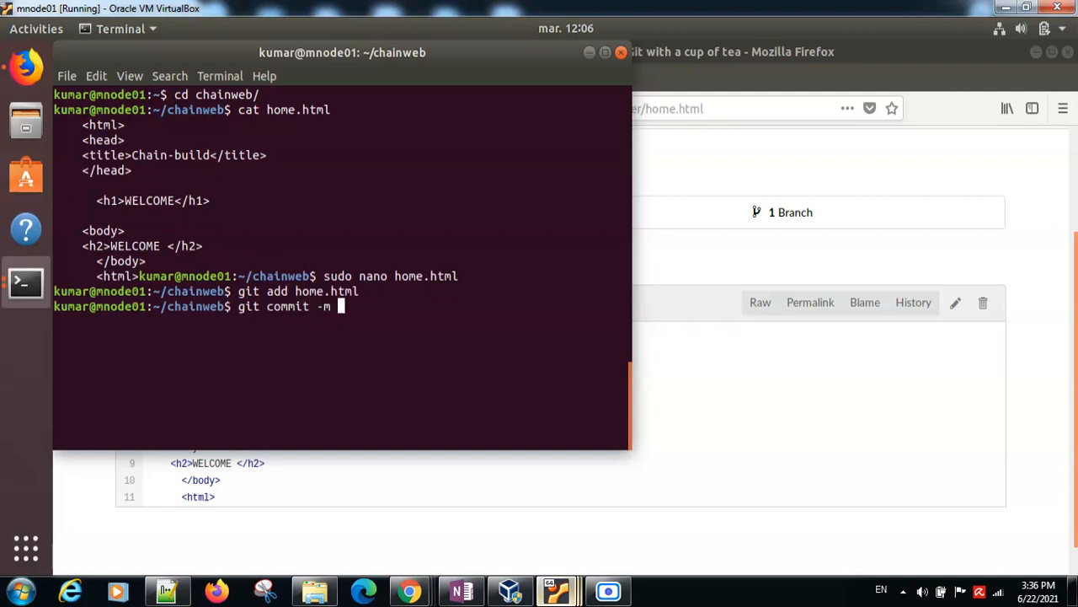
{"action": "type", "text": "home.html"}
{"action": "key", "text": "BackSpace"}
{"action": "key", "text": "BackSpace"}
{"action": "key", "text": "BackSpace"}
{"action": "key", "text": "BackSpace"}
{"action": "key", "text": "BackSpace"}
{"action": "key", "text": "BackSpace"}
{"action": "key", "text": "BackSpace"}
{"action": "key", "text": "BackSpace"}
{"action": "key", "text": "BackSpace"}
{"action": "type", "text": "\"uodated"}
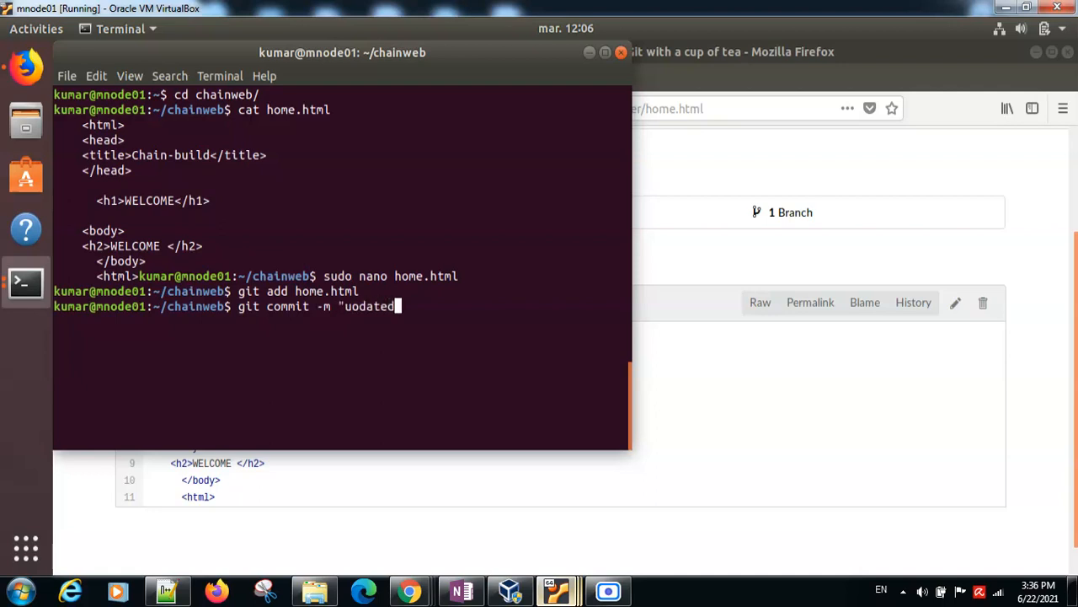
{"action": "key", "text": "BackSpace"}
{"action": "key", "text": "BackSpace"}
{"action": "key", "text": "BackSpace"}
{"action": "key", "text": "BackSpace"}
{"action": "key", "text": "BackSpace"}
{"action": "key", "text": "BackSpace"}
{"action": "type", "text": "pdated\""}
{"action": "key", "text": "Return"}
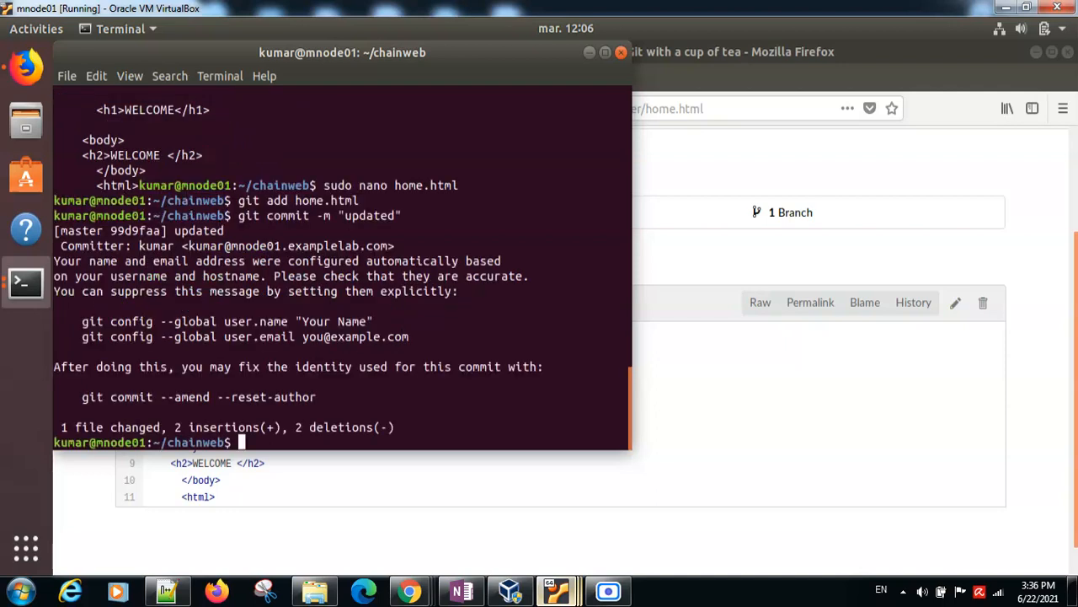
Step: Push the commit with "git push origin master", entering the Gitea username and password
{"action": "type", "text": "git push ori"}
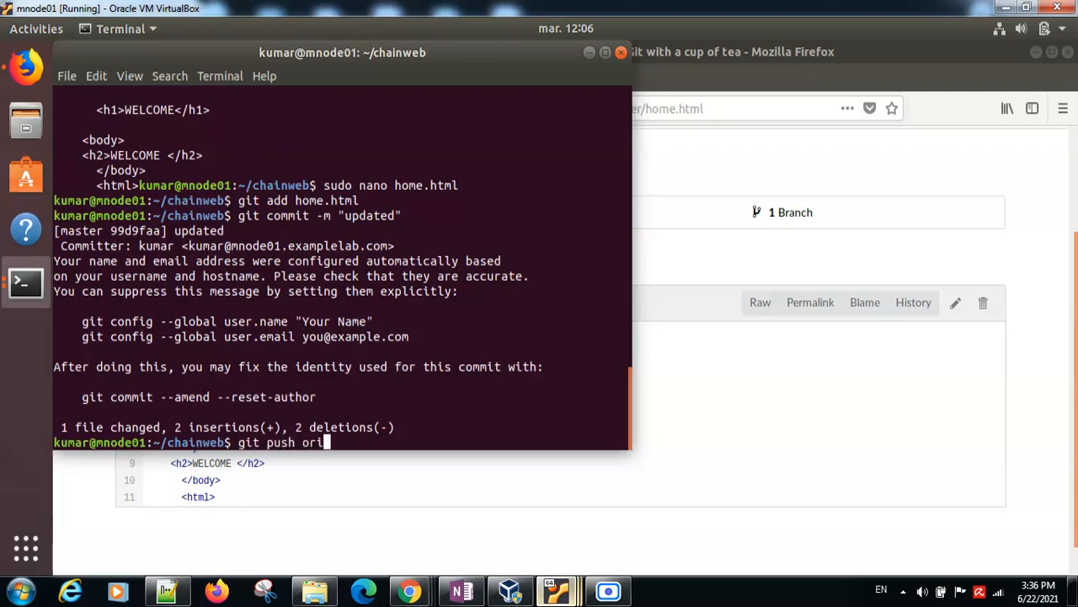
{"action": "type", "text": "gin master"}
{"action": "key", "text": "Return"}
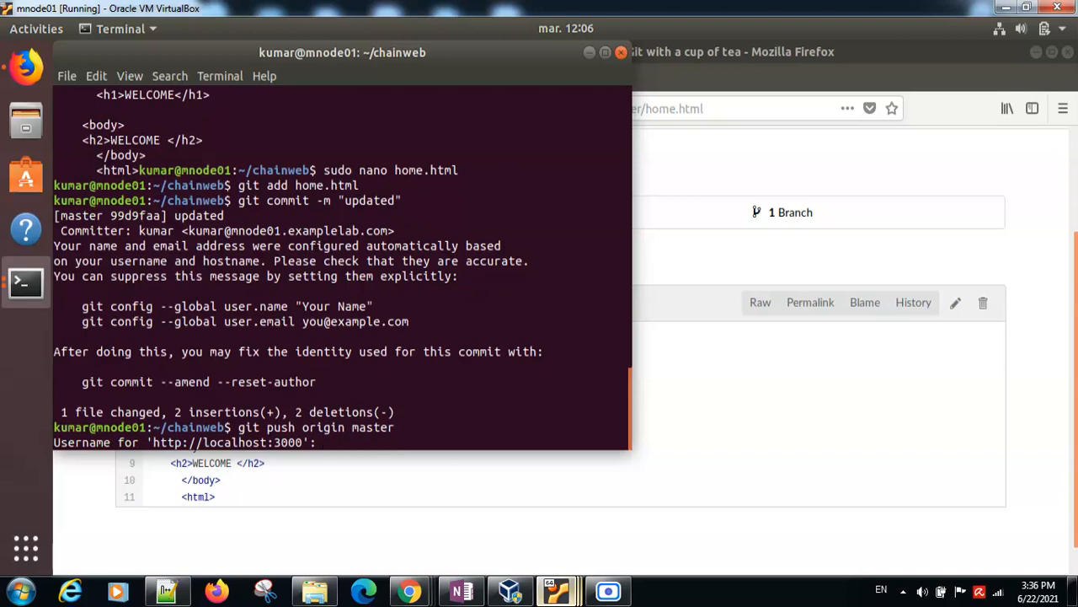
{"action": "type", "text": "kumar"}
{"action": "key", "text": "Return"}
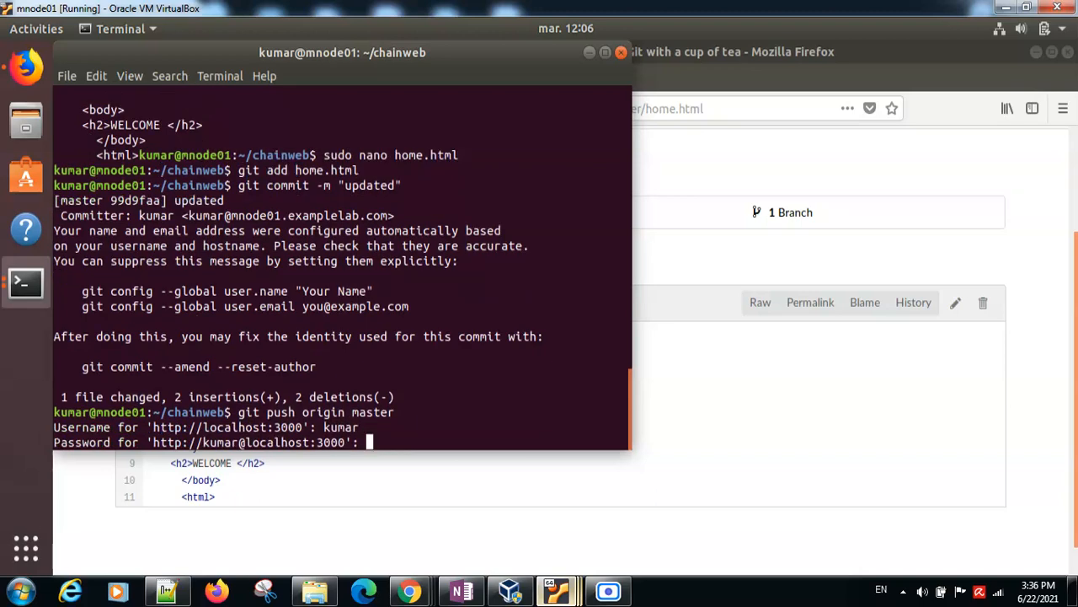
{"action": "key", "text": "Return"}
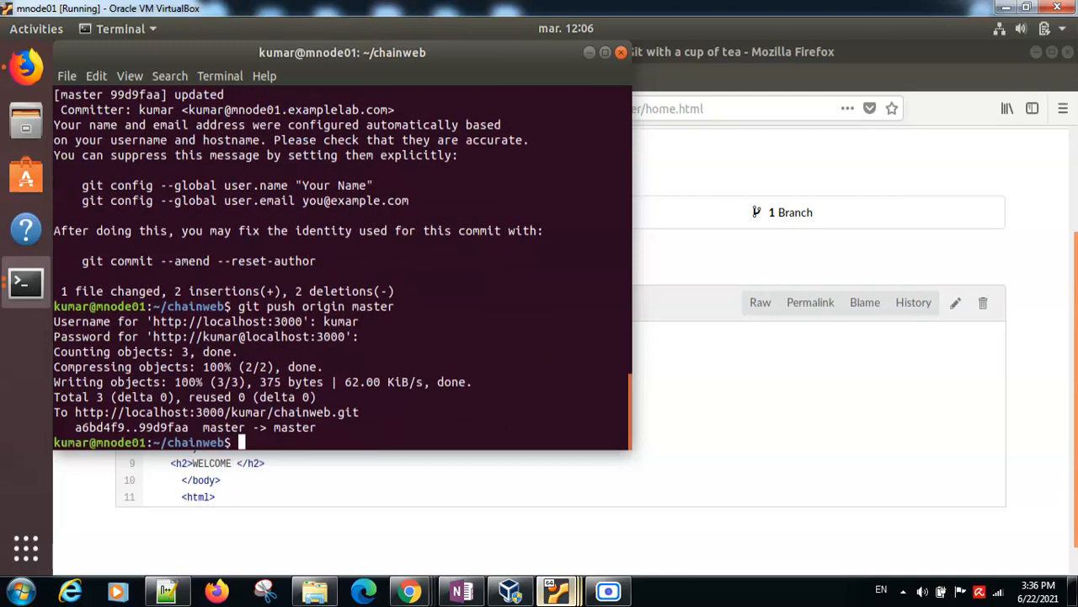
Step: Minimize the terminal, switch to the master machine and examine the end of the newest chain-app-deployment build's console output in Jenkins
{"action": "left_click", "coordinate": [589, 53]}
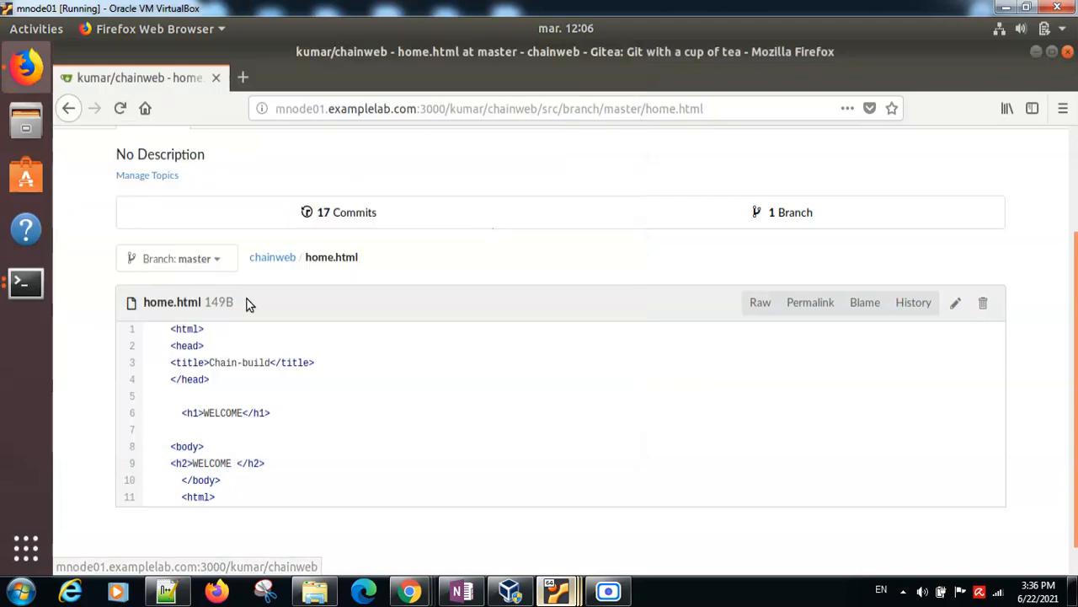
{"action": "mouse_move", "coordinate": [566, 590]}
{"action": "left_click", "coordinate": [387, 498]}
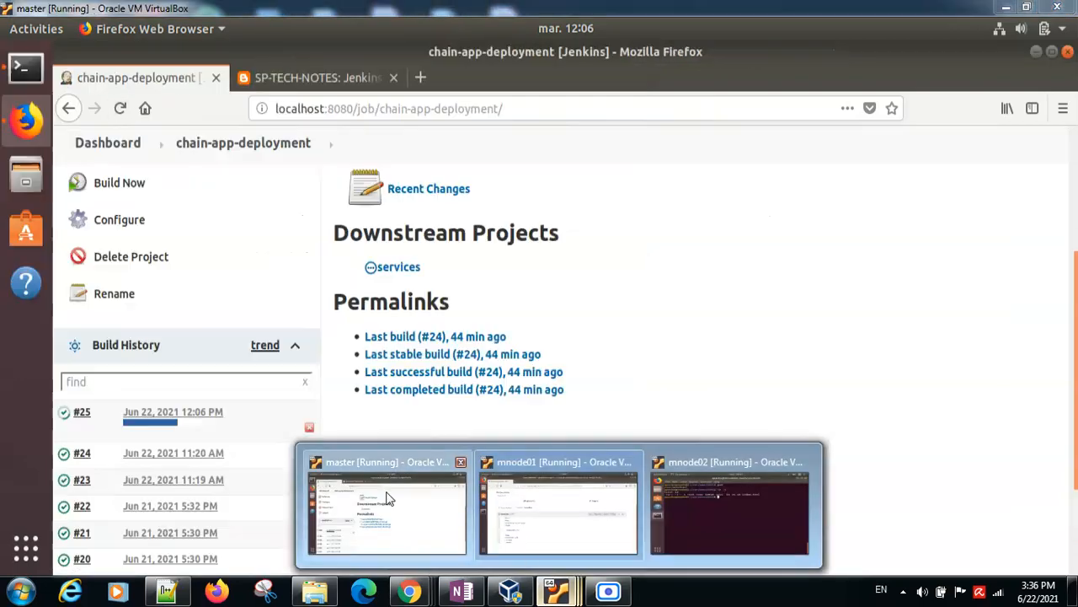
{"action": "left_click", "coordinate": [164, 414]}
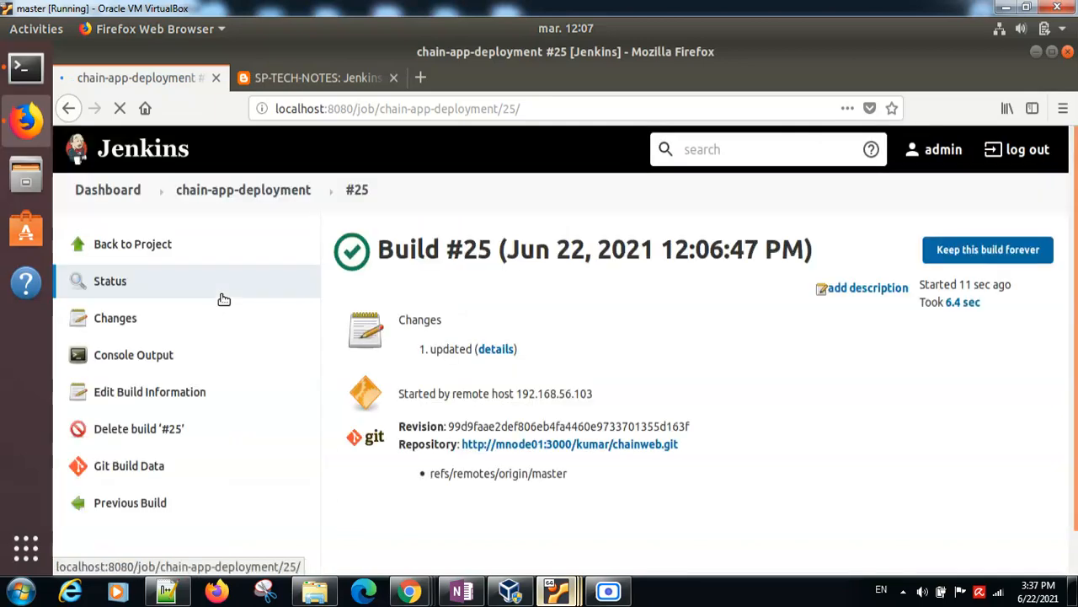
{"action": "left_click", "coordinate": [122, 360]}
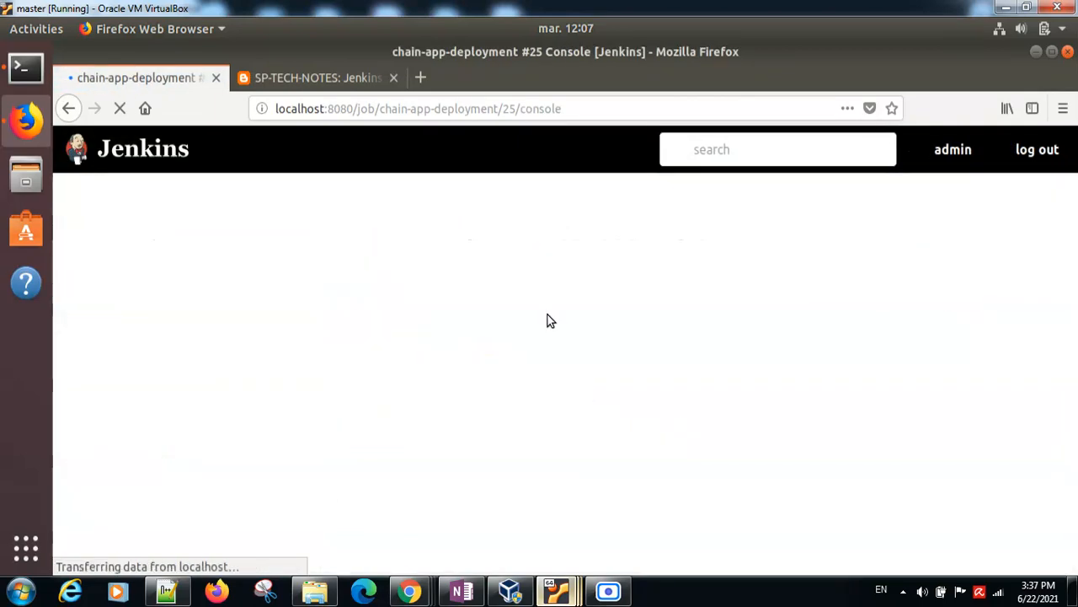
{"action": "left_click_drag", "start_coordinate": [1075, 251], "coordinate": [1063, 448]}
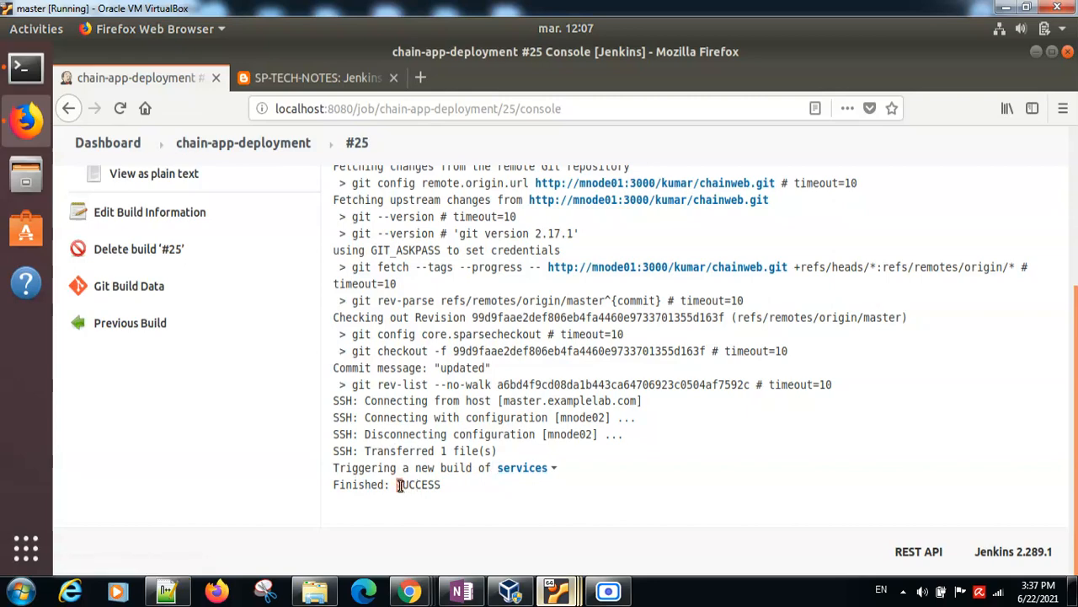
{"action": "left_click_drag", "start_coordinate": [402, 485], "coordinate": [440, 490]}
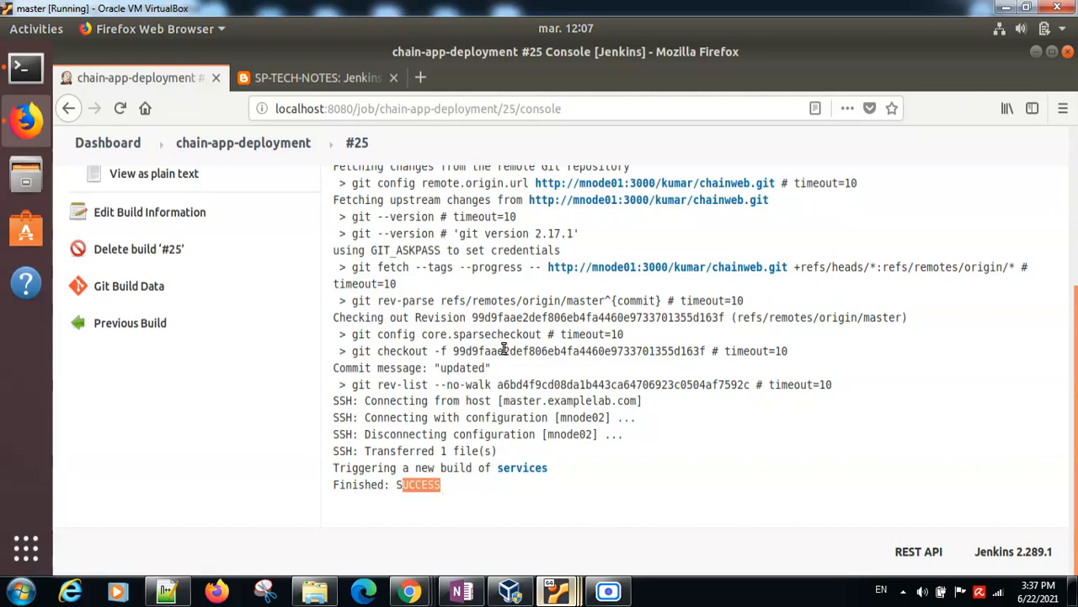
{"action": "mouse_move", "coordinate": [559, 592]}
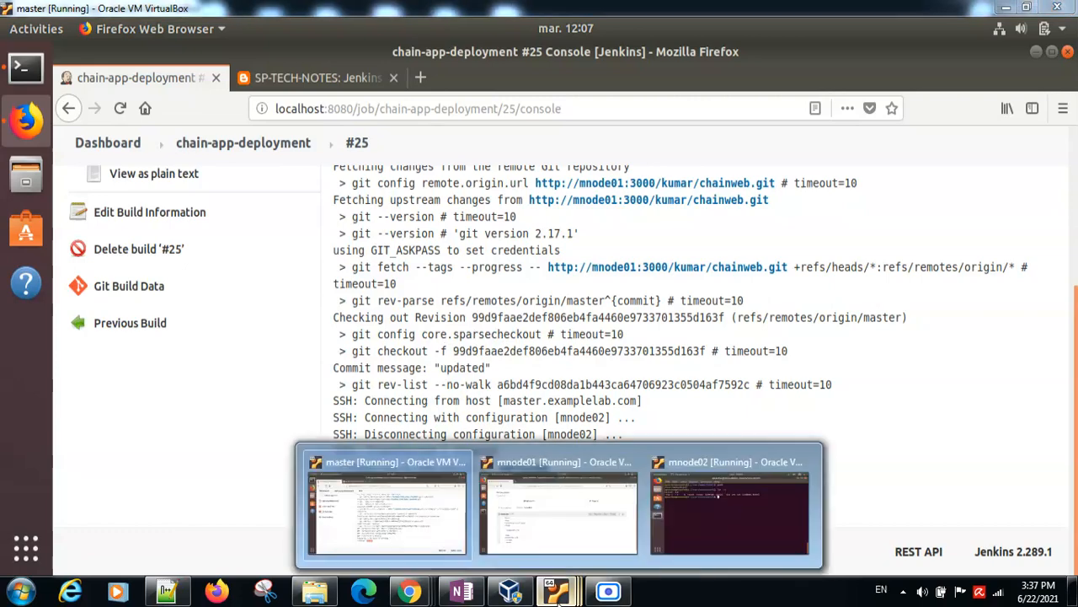
Step: Switch to the mnode02 machine and list the contents of /var/www/html with "ls -l" to check for home.html
{"action": "left_click", "coordinate": [682, 549]}
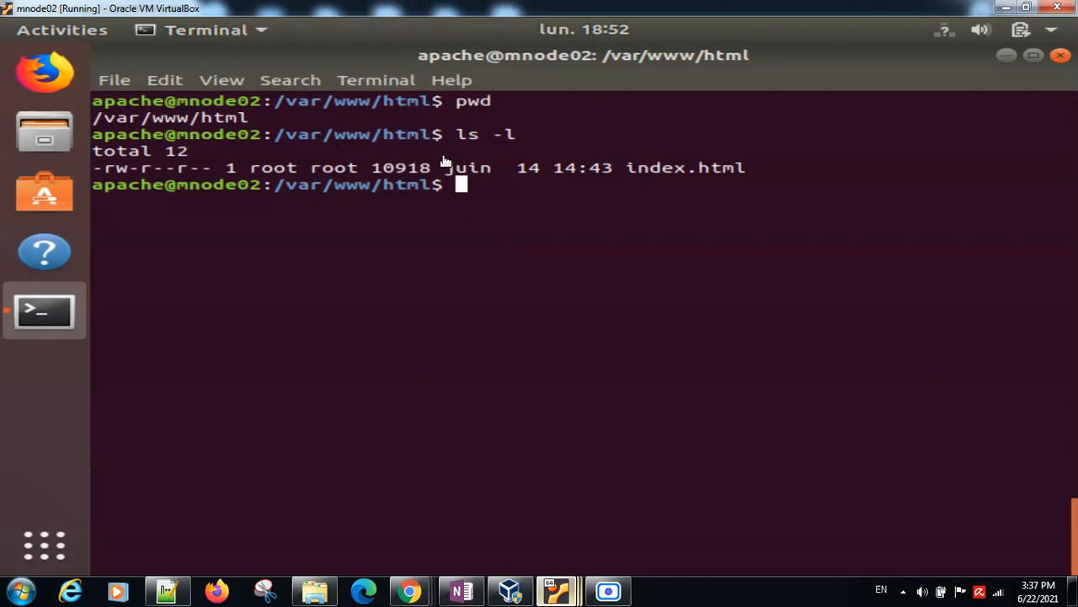
{"action": "type", "text": "ls -l"}
{"action": "key", "text": "Return"}
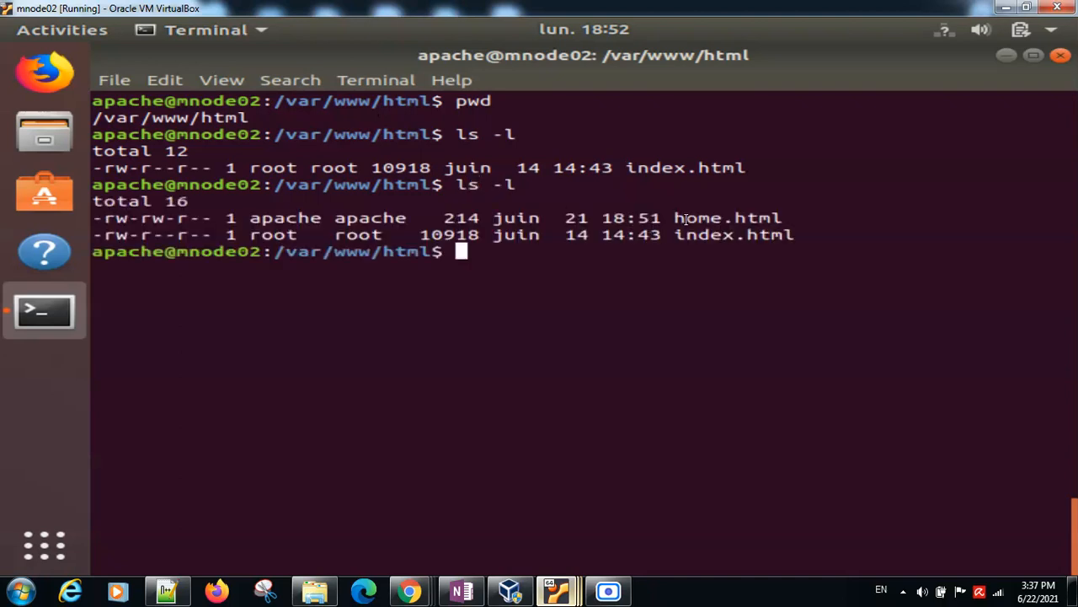
{"action": "left_click_drag", "start_coordinate": [675, 219], "coordinate": [746, 219]}
{"action": "left_click", "coordinate": [476, 249]}
Step: Switch to the master machine and open mnode02.examplelab.com/home.html in a new browser tab
{"action": "mouse_move", "coordinate": [554, 600]}
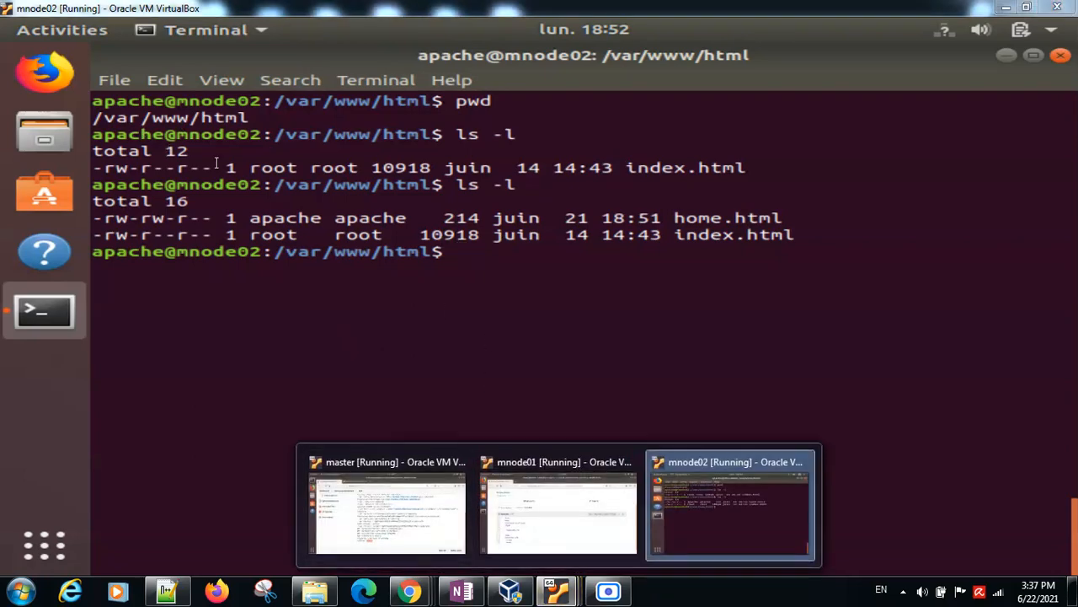
{"action": "left_click", "coordinate": [424, 529]}
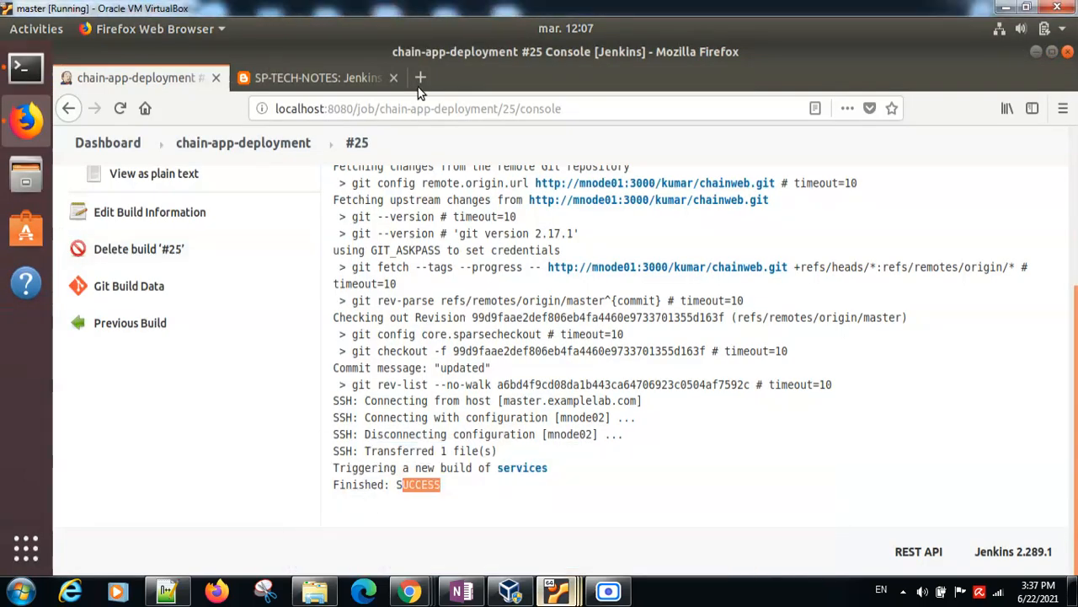
{"action": "left_click", "coordinate": [420, 78]}
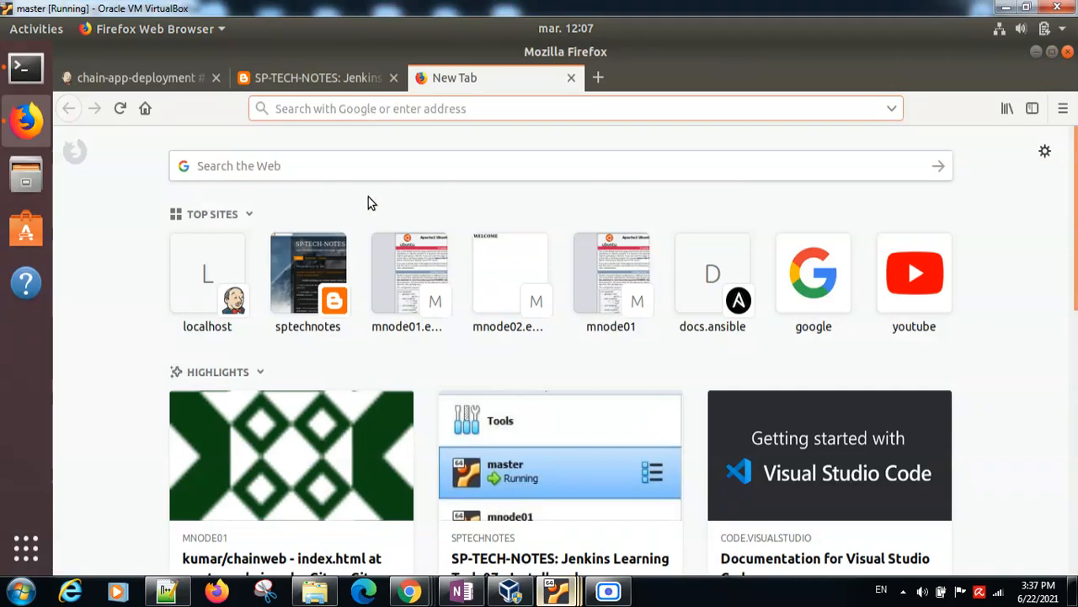
{"action": "type", "text": "mnode02"}
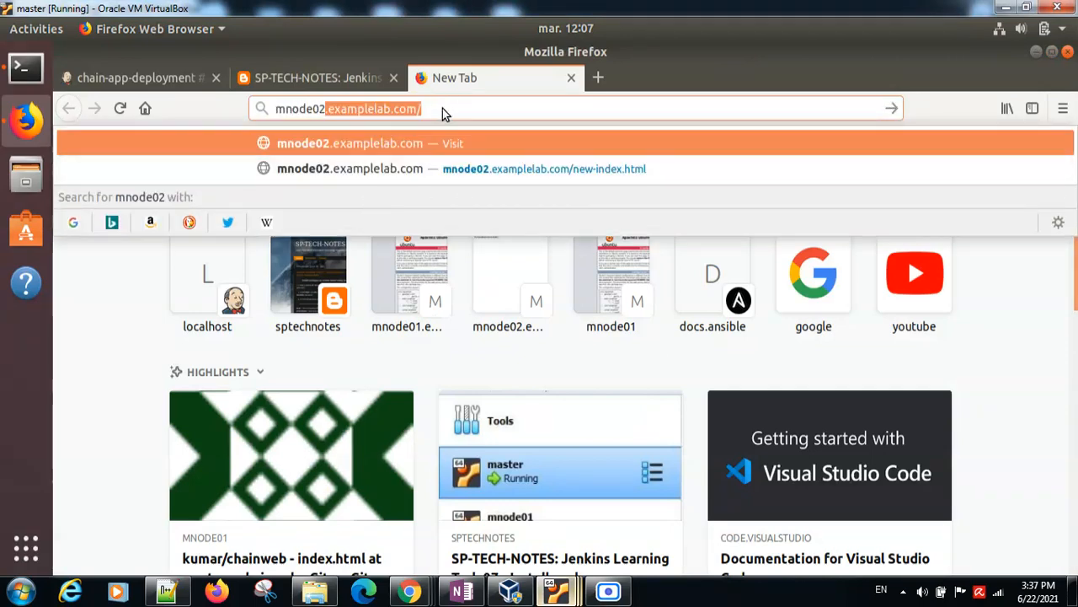
{"action": "key", "text": "Return"}
{"action": "type", "text": "home"}
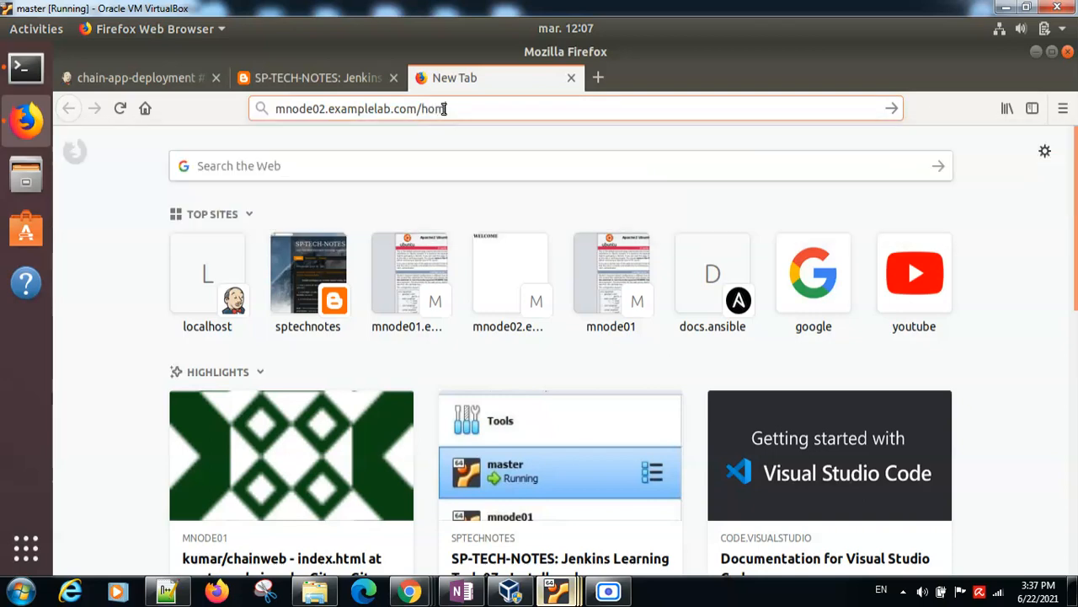
{"action": "type", "text": ".html"}
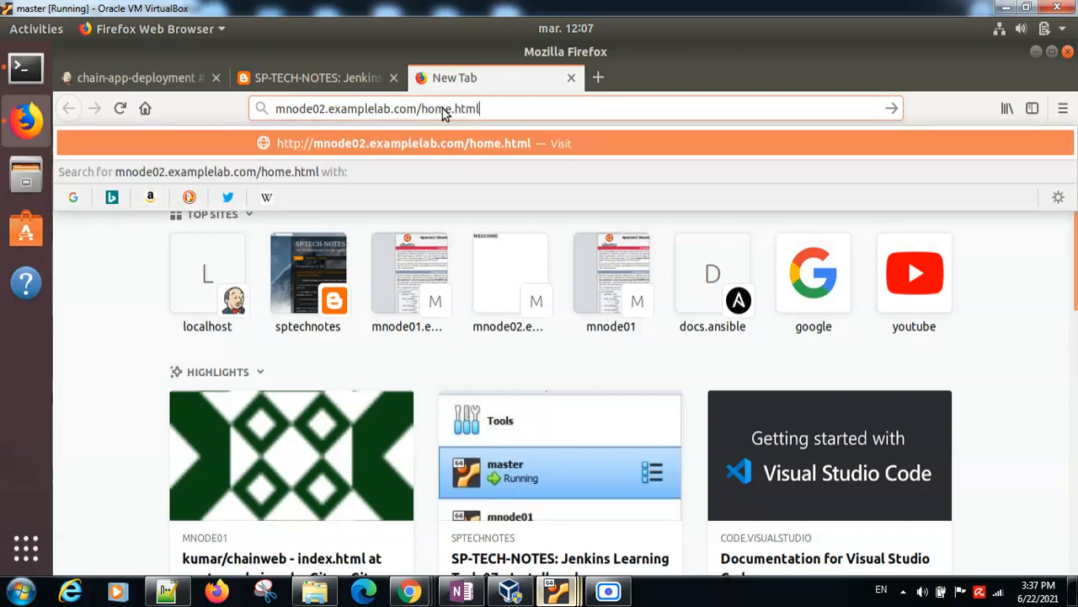
{"action": "key", "text": "Return"}
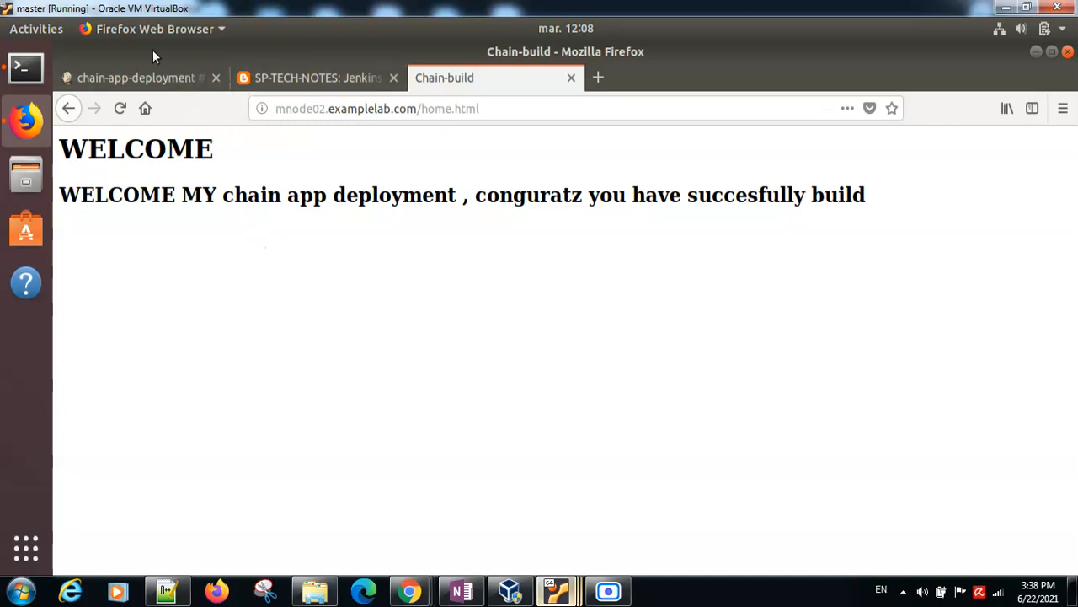
Step: Go back to the chainweb terminal on mnode01 and open the page for editing with "sudo nano home.html"
{"action": "left_click", "coordinate": [140, 78]}
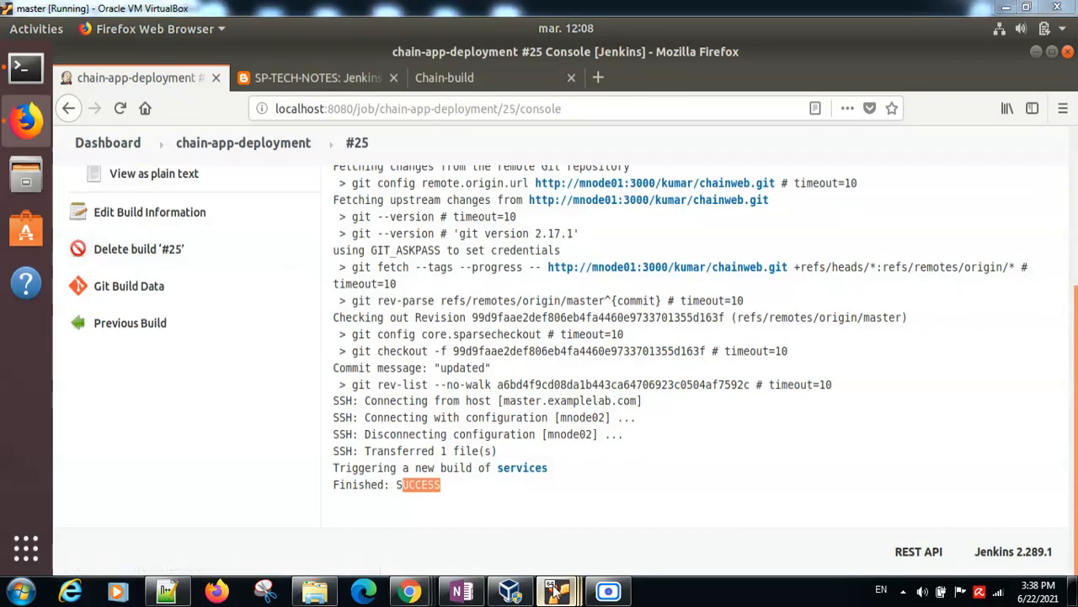
{"action": "mouse_move", "coordinate": [556, 590]}
{"action": "left_click", "coordinate": [523, 497]}
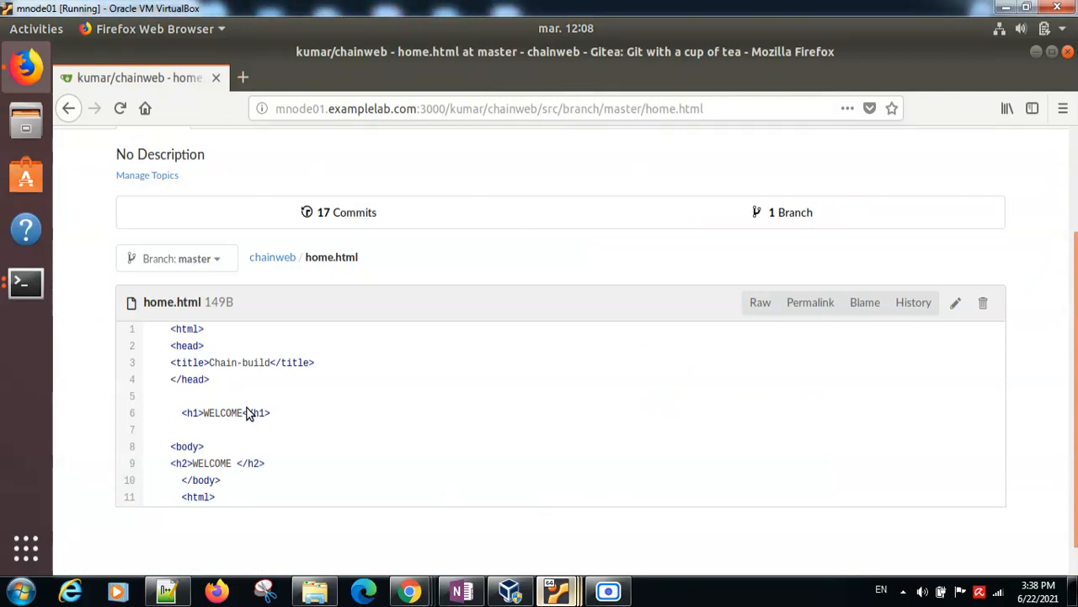
{"action": "left_click", "coordinate": [27, 284]}
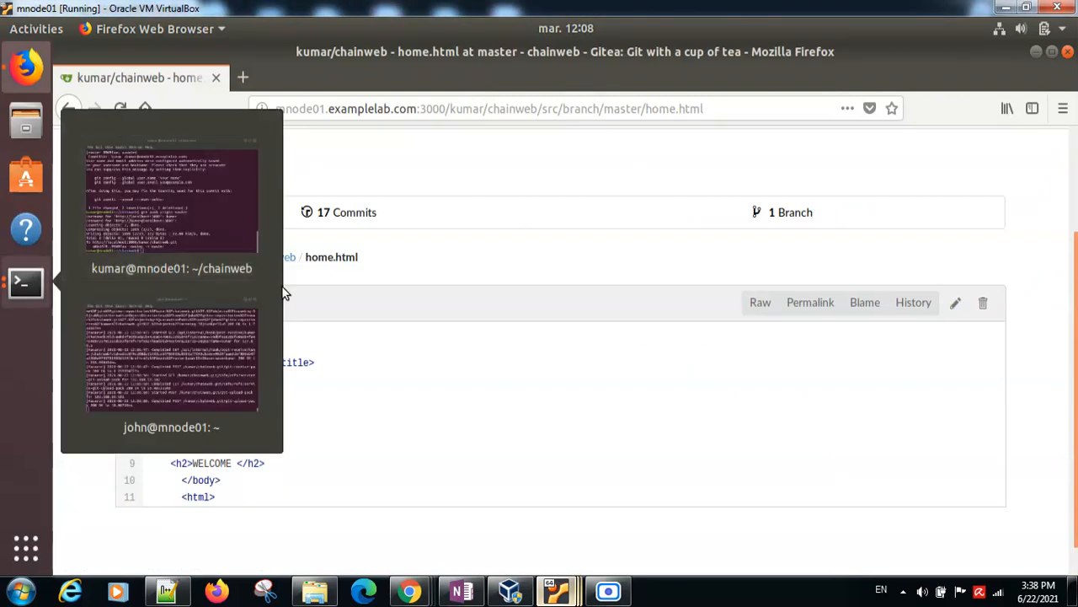
{"action": "left_click", "coordinate": [213, 202]}
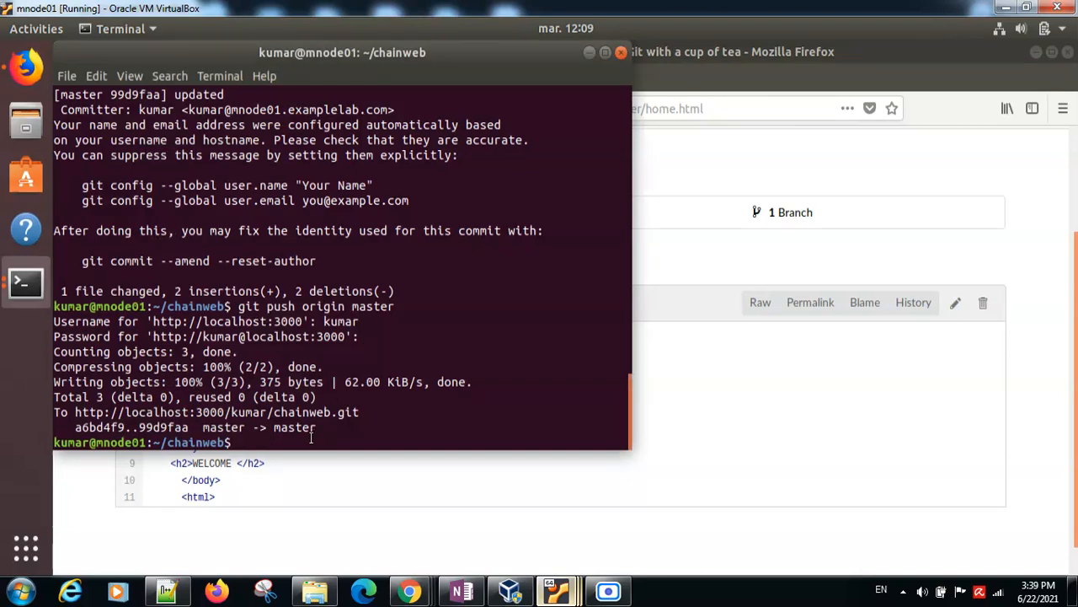
{"action": "type", "text": "sudo nano home.html"}
{"action": "key", "text": "Return"}
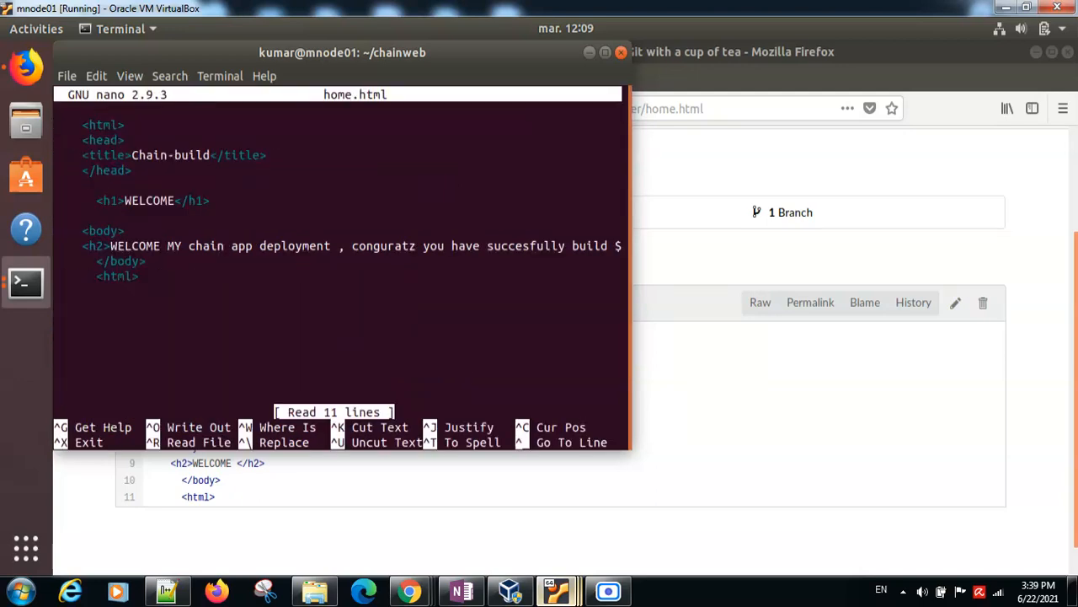
Step: Delete the existing text inside the h2 heading of home.html
{"action": "key", "text": "Down"}
{"action": "key", "text": "Down"}
{"action": "key", "text": "Down"}
{"action": "key", "text": "Down"}
{"action": "key", "text": "Down"}
{"action": "key", "text": "Down"}
{"action": "key", "text": "Down"}
{"action": "key", "text": "Down"}
{"action": "key", "text": "Down"}
{"action": "key", "text": "Up"}
{"action": "key", "text": "Right"}
{"action": "key", "text": "Right"}
{"action": "key", "text": "Right"}
{"action": "key", "text": "Right"}
{"action": "key", "text": "Right"}
{"action": "key", "text": "Right"}
{"action": "key", "text": "Right"}
{"action": "key", "text": "Right"}
{"action": "key", "text": "Delete"}
{"action": "key", "text": "Delete"}
{"action": "key", "text": "Delete"}
{"action": "key", "text": "Delete"}
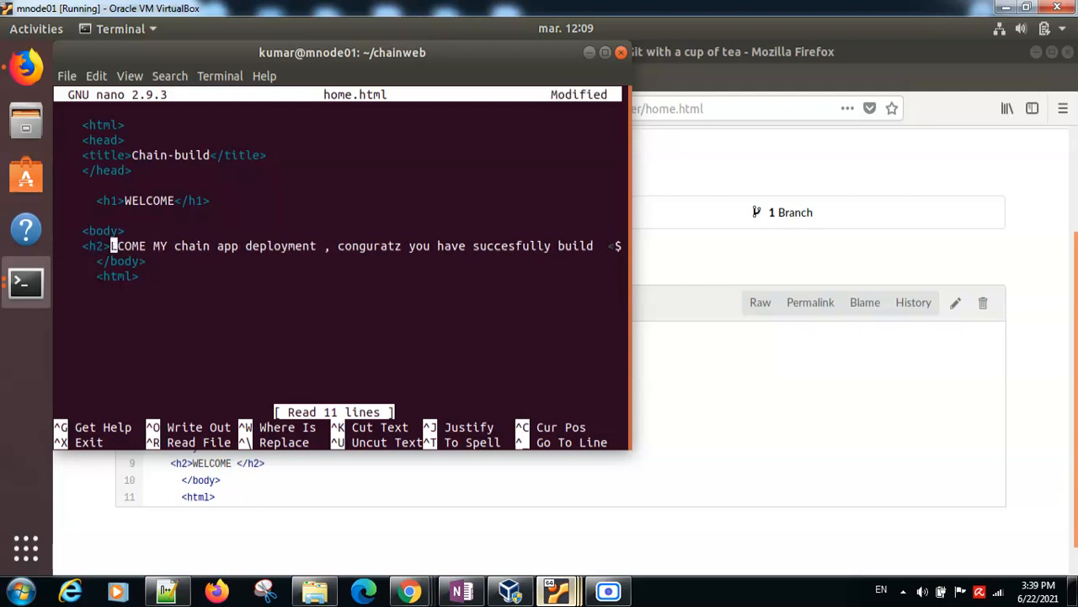
{"action": "key", "text": "Delete"}
{"action": "key", "text": "Delete"}
{"action": "key", "text": "Delete"}
{"action": "key", "text": "Delete"}
{"action": "key", "text": "Delete"}
{"action": "key", "text": "Delete"}
{"action": "key", "text": "Delete"}
{"action": "key", "text": "Delete"}
{"action": "key", "text": "Delete"}
{"action": "key", "text": "Delete"}
{"action": "key", "text": "Delete"}
{"action": "key", "text": "Delete"}
{"action": "key", "text": "Delete"}
{"action": "key", "text": "Delete"}
{"action": "key", "text": "Delete"}
{"action": "key", "text": "Delete"}
{"action": "key", "text": "Delete"}
{"action": "key", "text": "Delete"}
{"action": "key", "text": "Delete"}
{"action": "key", "text": "Delete"}
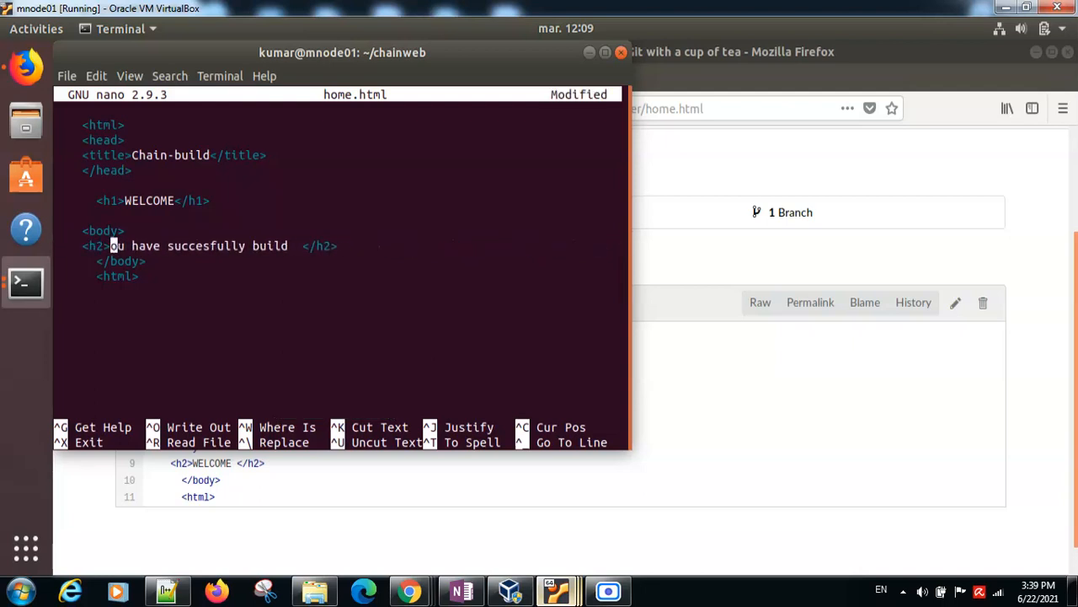
{"action": "key", "text": "Delete"}
{"action": "key", "text": "Delete"}
{"action": "key", "text": "Delete"}
{"action": "key", "text": "Delete"}
{"action": "key", "text": "Delete"}
{"action": "key", "text": "Delete"}
{"action": "key", "text": "Delete"}
{"action": "key", "text": "Delete"}
{"action": "key", "text": "Delete"}
{"action": "key", "text": "Delete"}
{"action": "key", "text": "Delete"}
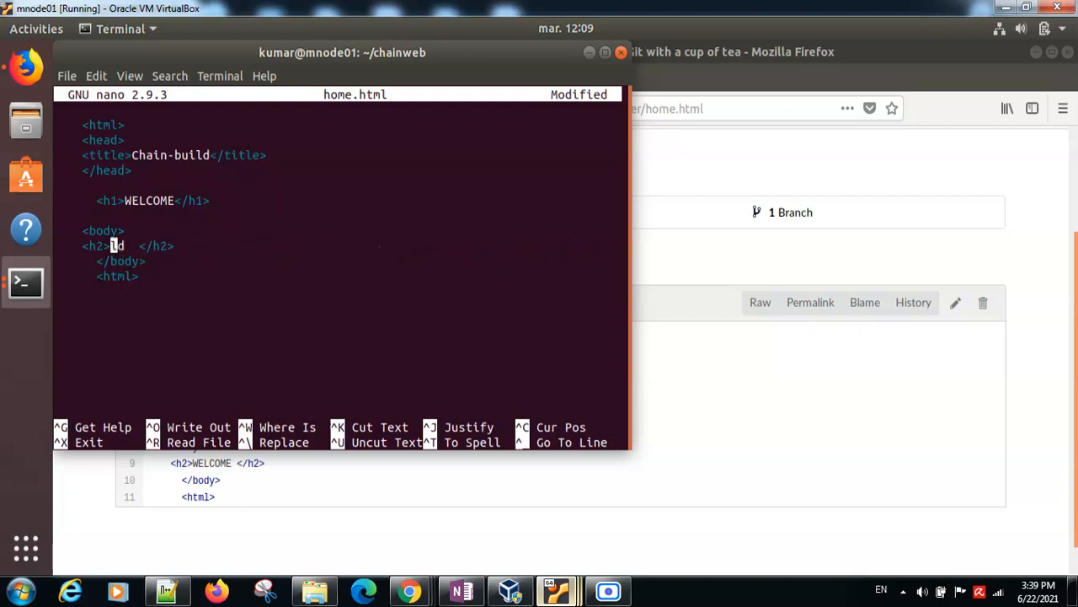
Step: Enter "succesfully completed" as the h2 heading text, save home.html under the same name and exit nano
{"action": "type", "text": "succesfully"}
{"action": "key", "text": "BackSpace"}
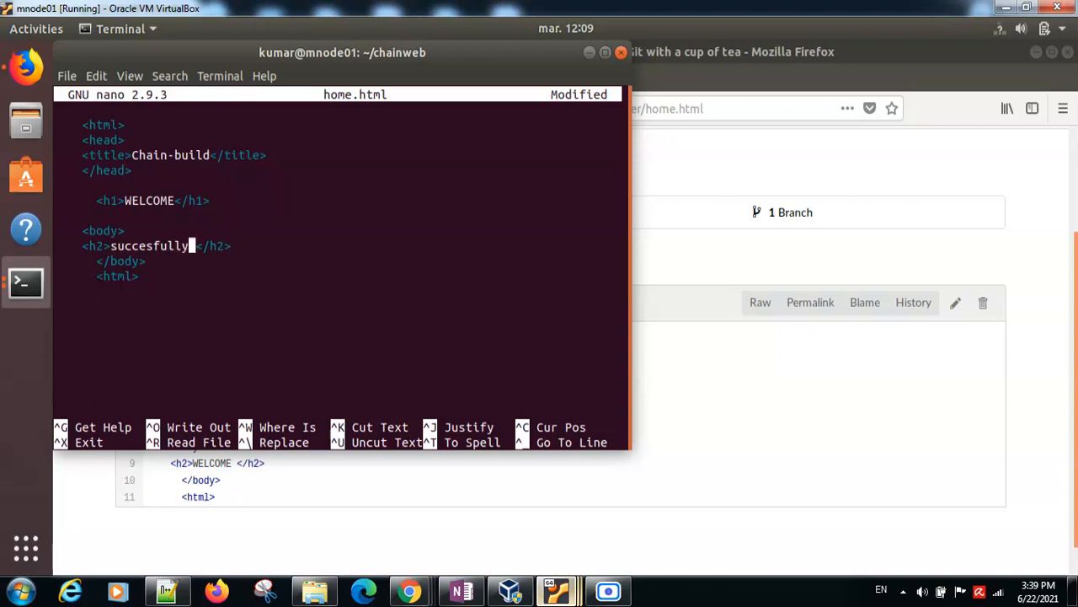
{"action": "type", "text": "complte"}
{"action": "key", "text": "BackSpace"}
{"action": "key", "text": "BackSpace"}
{"action": "type", "text": "eted"}
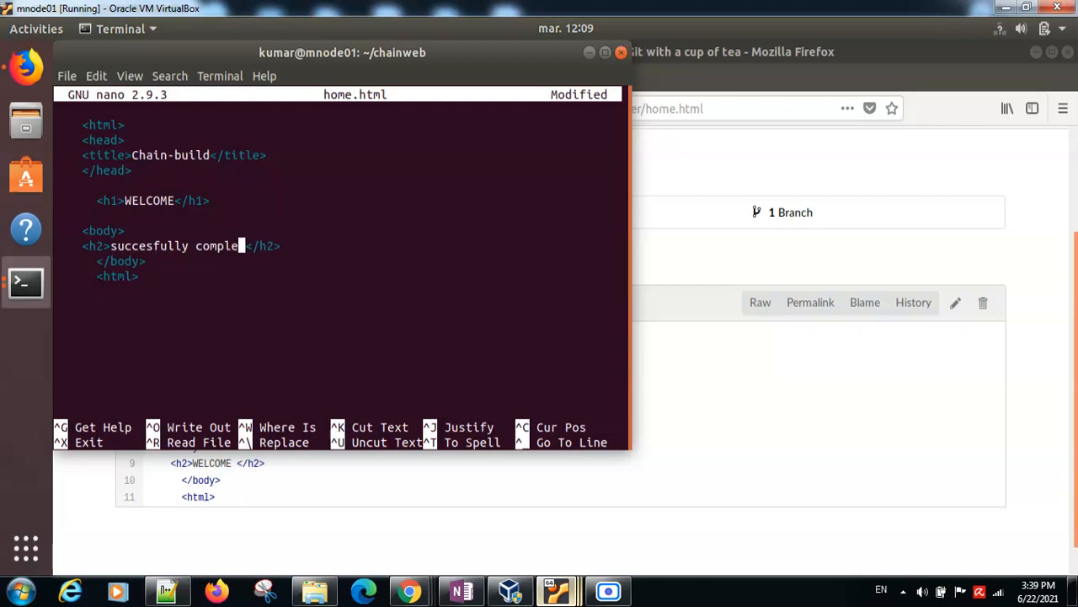
{"action": "key", "text": "BackSpace"}
{"action": "key", "text": "ctrl+x"}
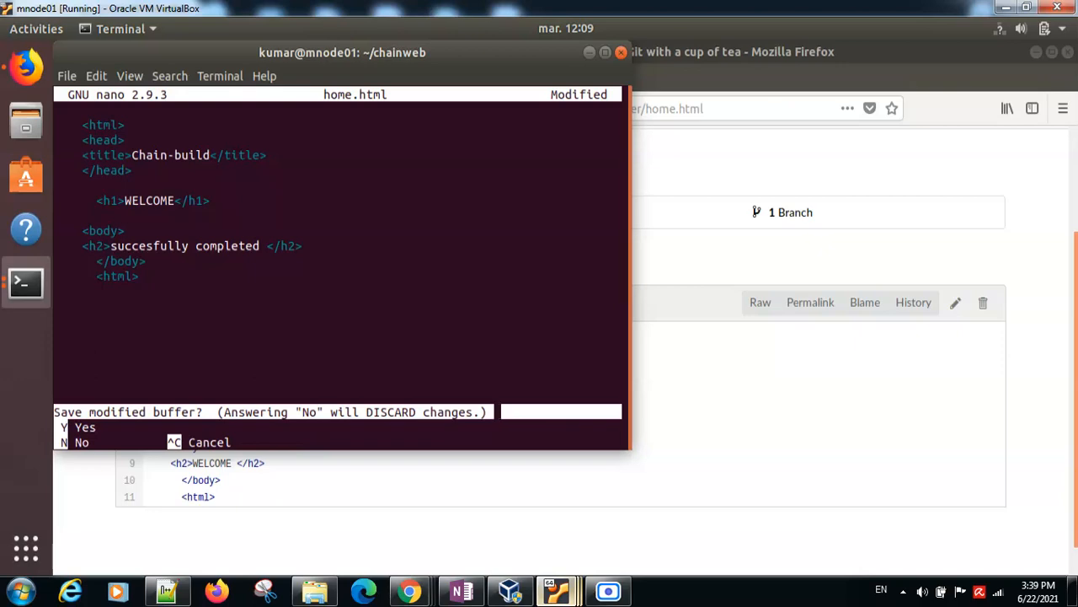
{"action": "key", "text": "y"}
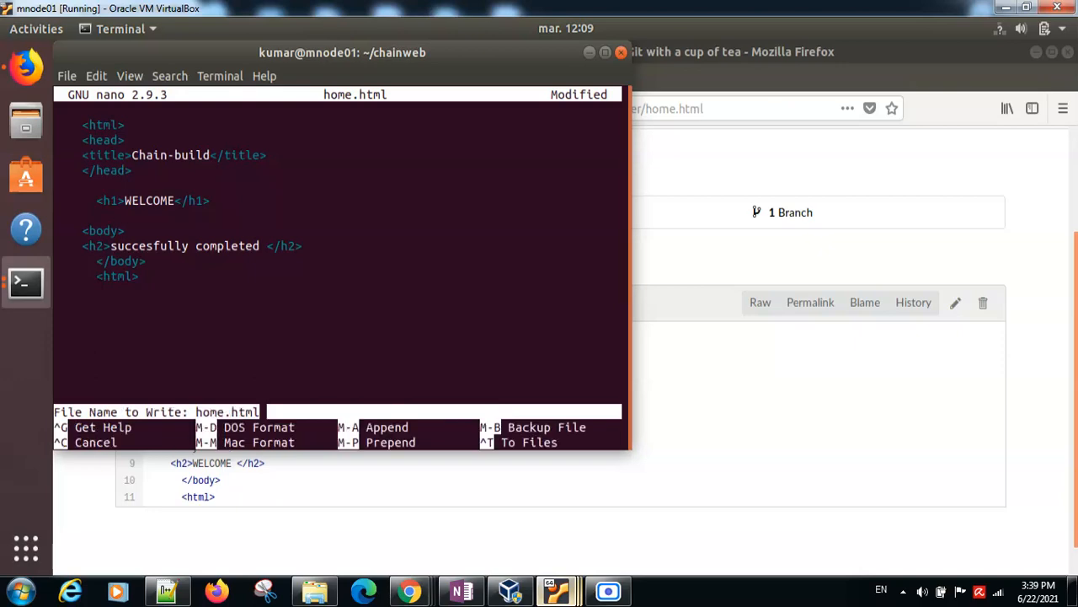
{"action": "key", "text": "Return"}
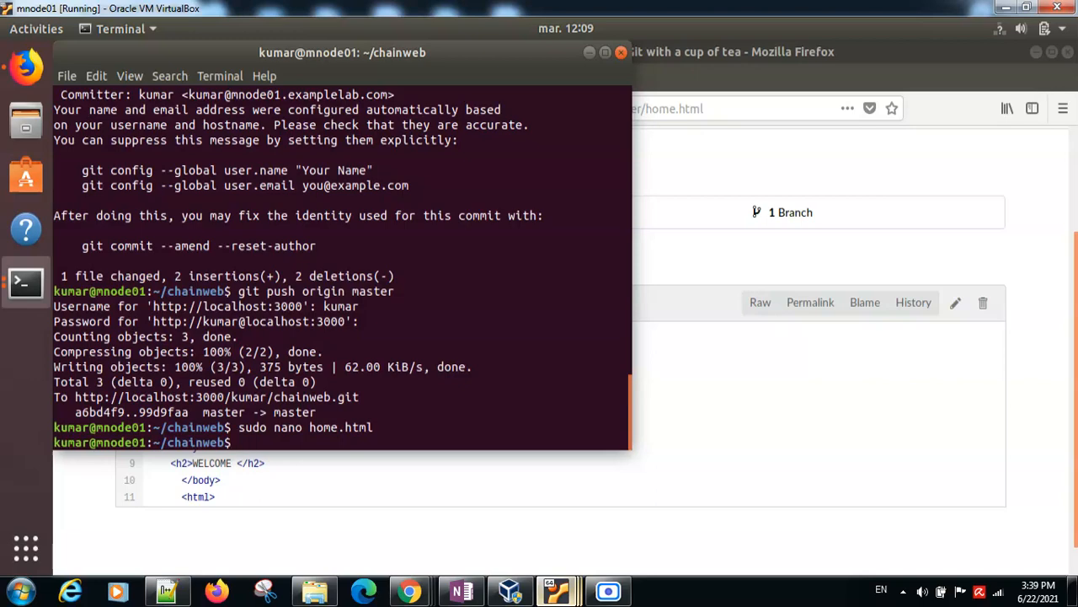
Step: Stage the edited page with "git add home.html"
{"action": "type", "text": "git add home.html"}
{"action": "key", "text": "Return"}
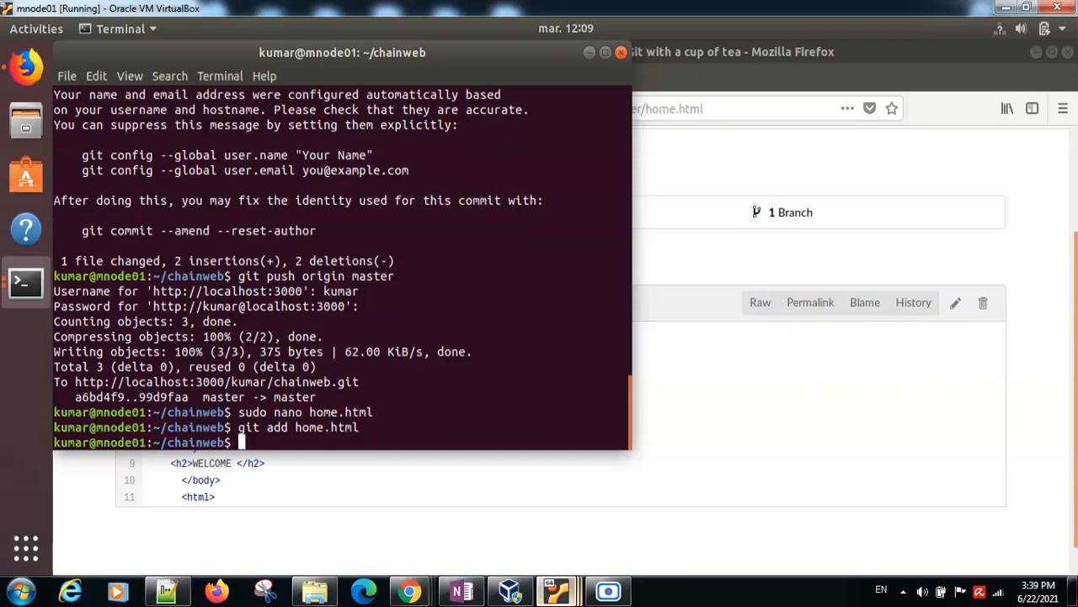
Step: Commit the staged change with the message "new-update"
{"action": "type", "text": "git commit -m \"new"}
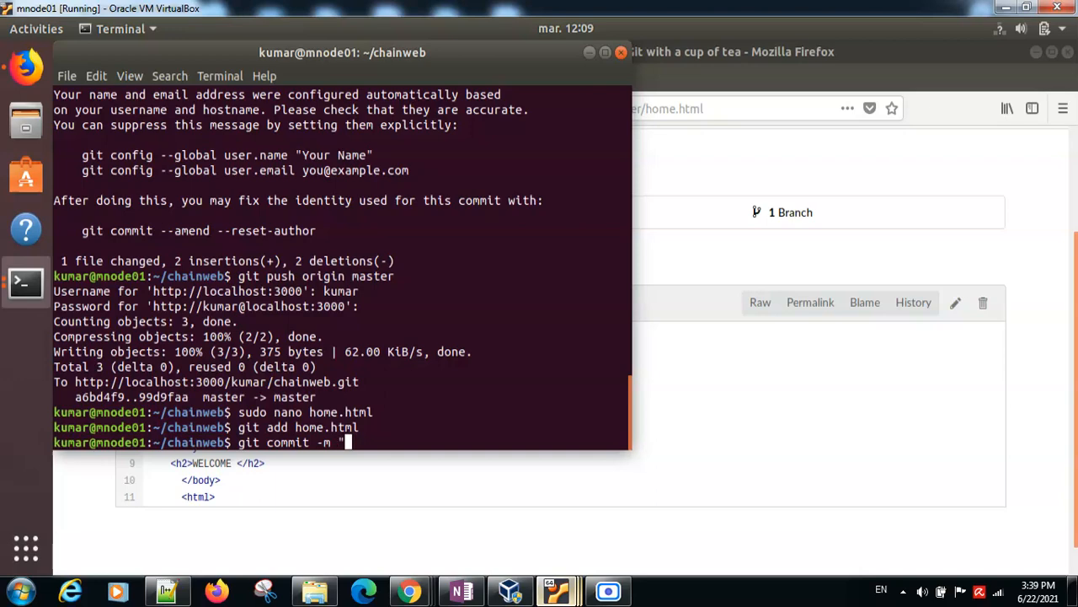
{"action": "type", "text": "-ud"}
{"action": "type", "text": "date\""}
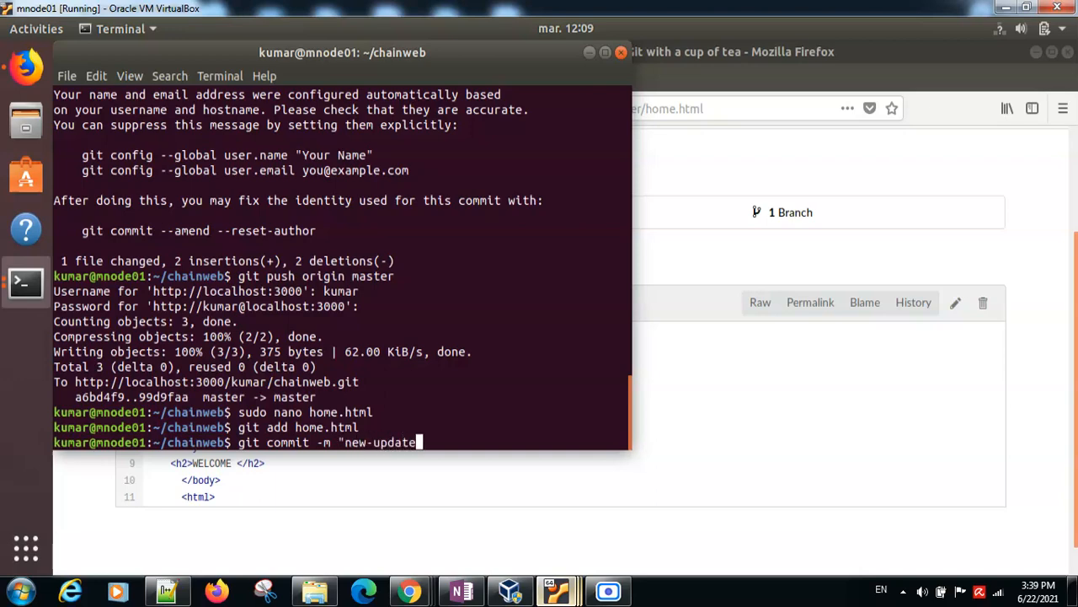
{"action": "key", "text": "Return"}
Step: Run "git push origin master" to push the new commit, entering the Gitea username and password
{"action": "key", "text": "Up"}
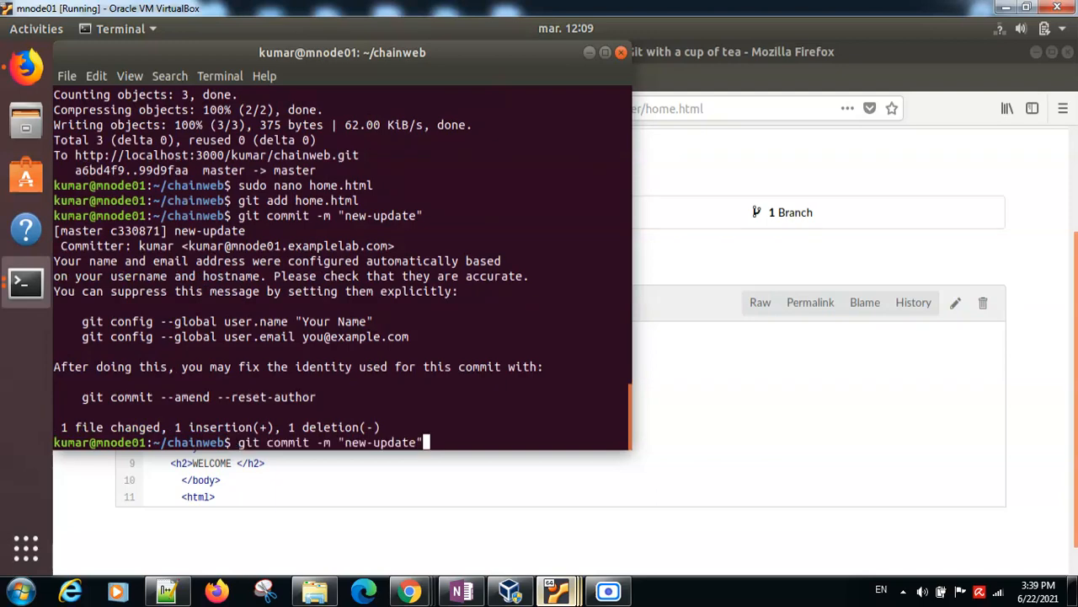
{"action": "key", "text": "BackSpace"}
{"action": "key", "text": "BackSpace"}
{"action": "key", "text": "BackSpace"}
{"action": "key", "text": "BackSpace"}
{"action": "key", "text": "BackSpace"}
{"action": "key", "text": "BackSpace"}
{"action": "key", "text": "BackSpace"}
{"action": "key", "text": "BackSpace"}
{"action": "key", "text": "BackSpace"}
{"action": "key", "text": "BackSpace"}
{"action": "key", "text": "BackSpace"}
{"action": "key", "text": "BackSpace"}
{"action": "key", "text": "BackSpace"}
{"action": "key", "text": "BackSpace"}
{"action": "key", "text": "BackSpace"}
{"action": "key", "text": "BackSpace"}
{"action": "key", "text": "BackSpace"}
{"action": "key", "text": "BackSpace"}
{"action": "key", "text": "BackSpace"}
{"action": "key", "text": "BackSpace"}
{"action": "key", "text": "BackSpace"}
{"action": "key", "text": "BackSpace"}
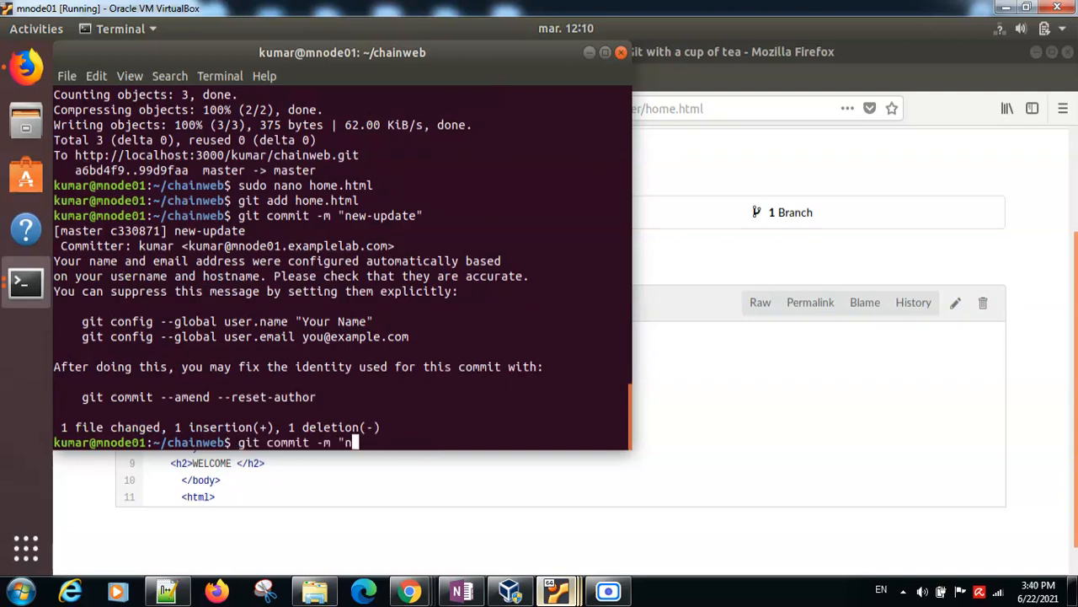
{"action": "type", "text": "git push origin master"}
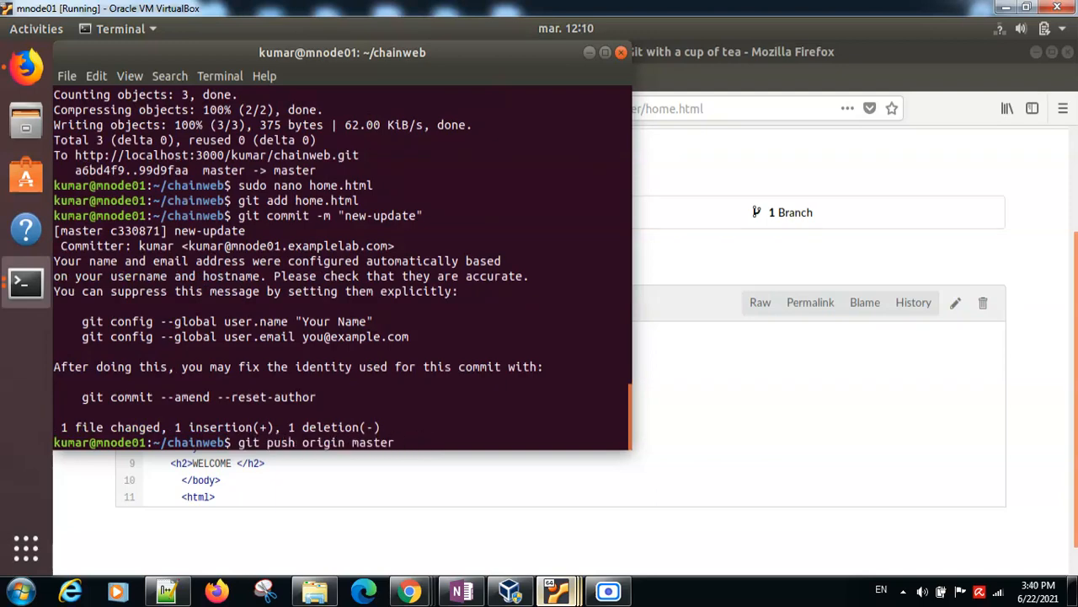
{"action": "key", "text": "Return"}
{"action": "type", "text": "kumar"}
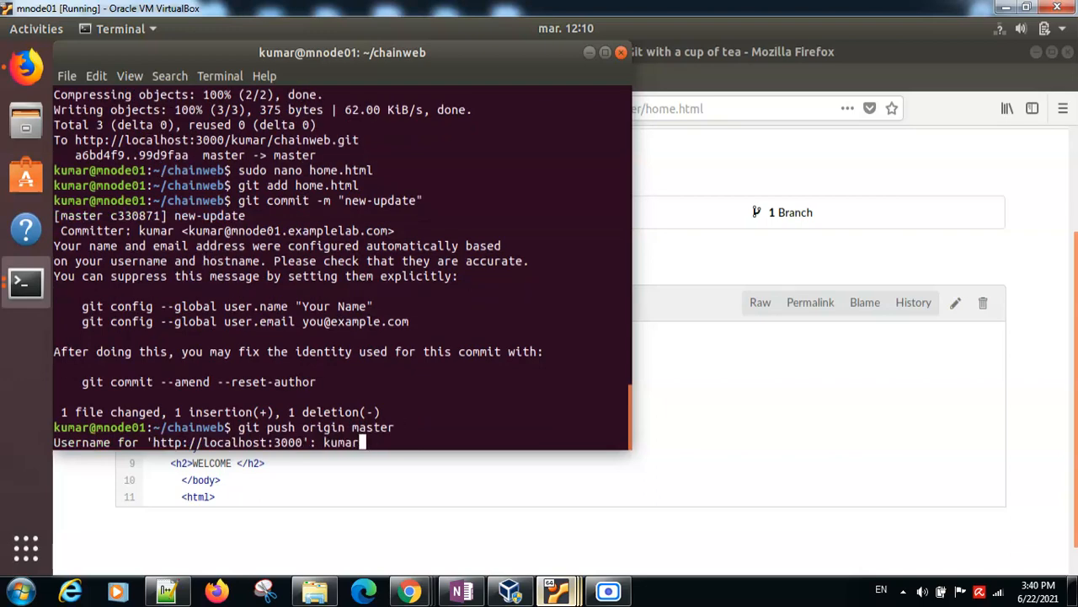
{"action": "key", "text": "Return"}
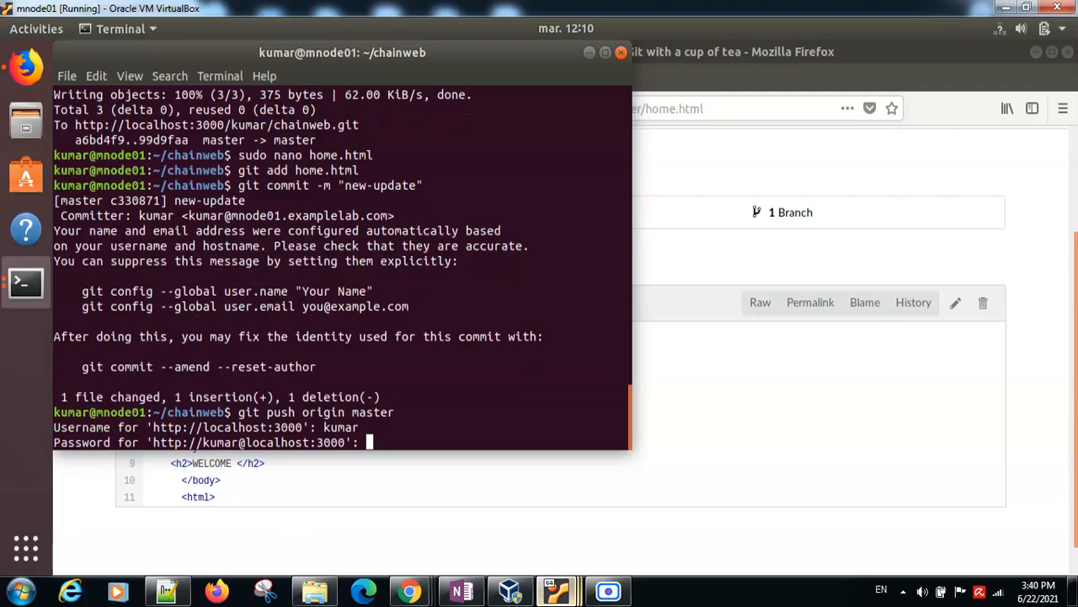
{"action": "key", "text": "Return"}
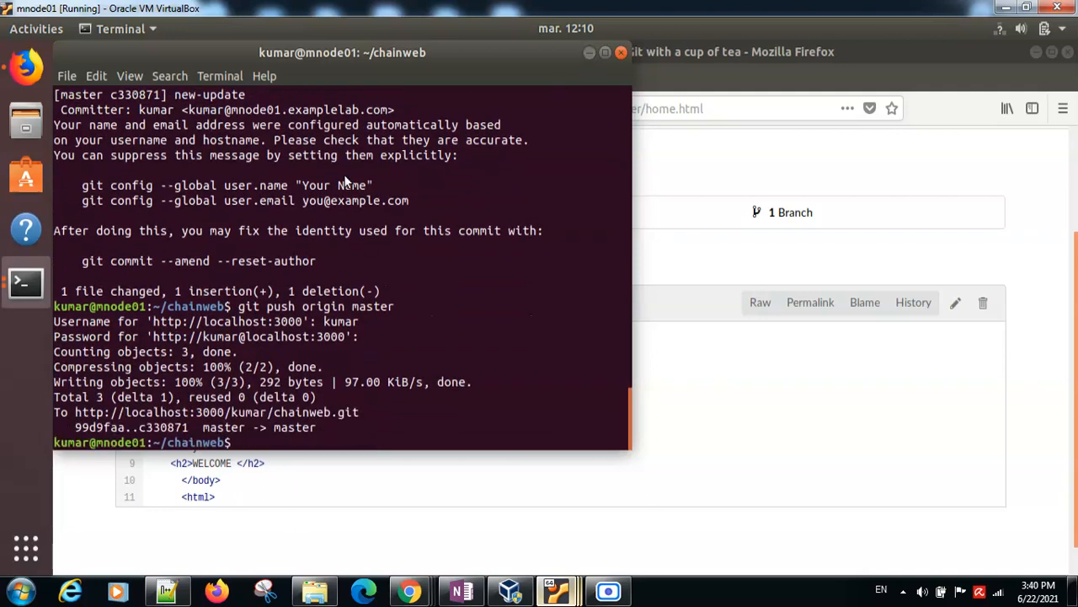
Step: Minimize the terminal, reload the home.html page in Gitea and switch back to Jenkins on the master machine
{"action": "left_click", "coordinate": [589, 54]}
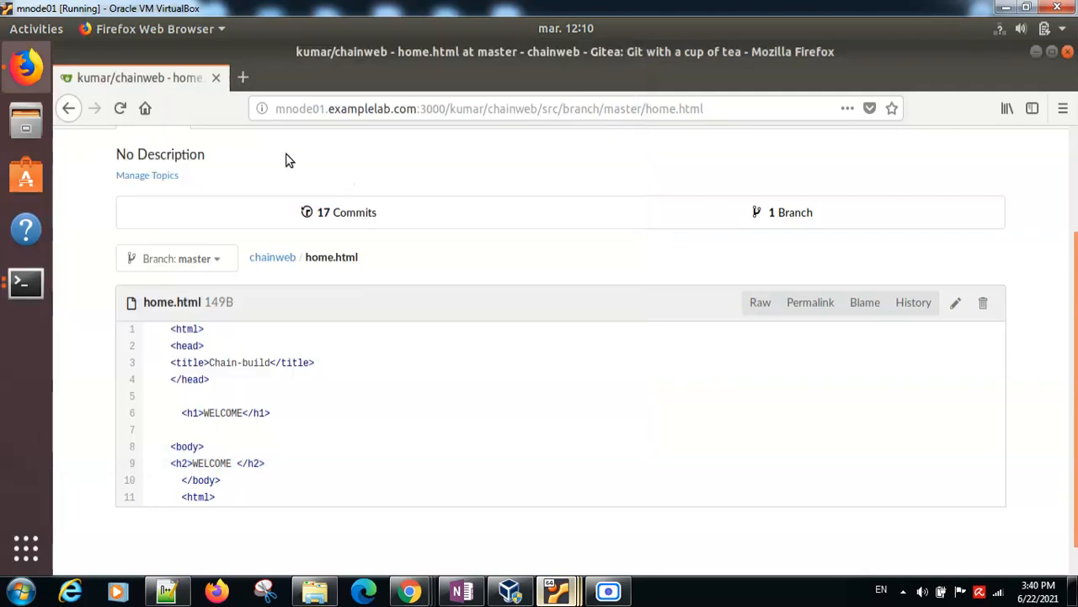
{"action": "left_click", "coordinate": [120, 108]}
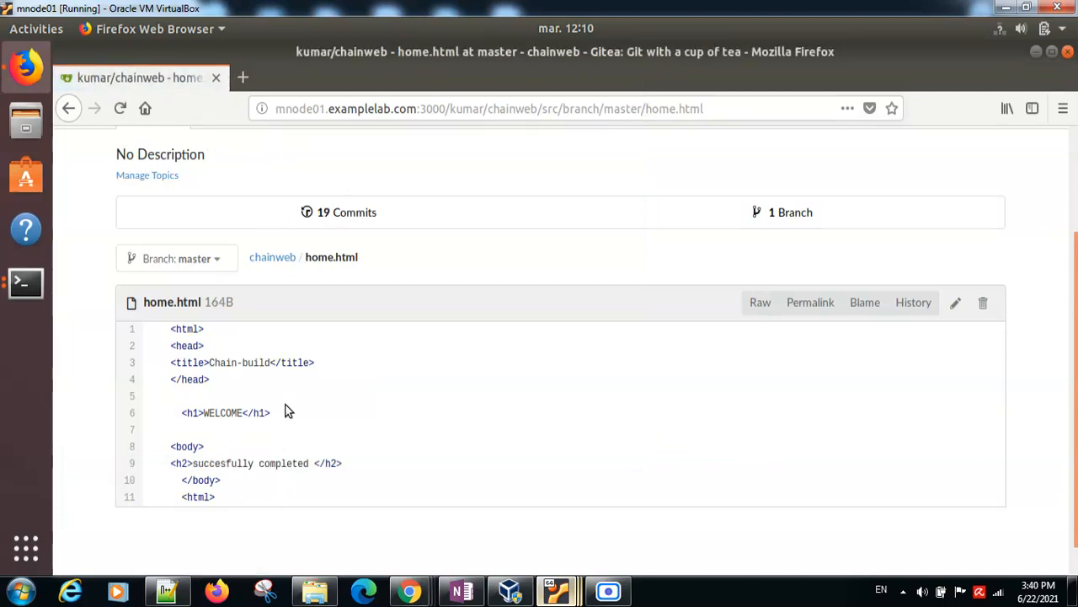
{"action": "mouse_move", "coordinate": [520, 586]}
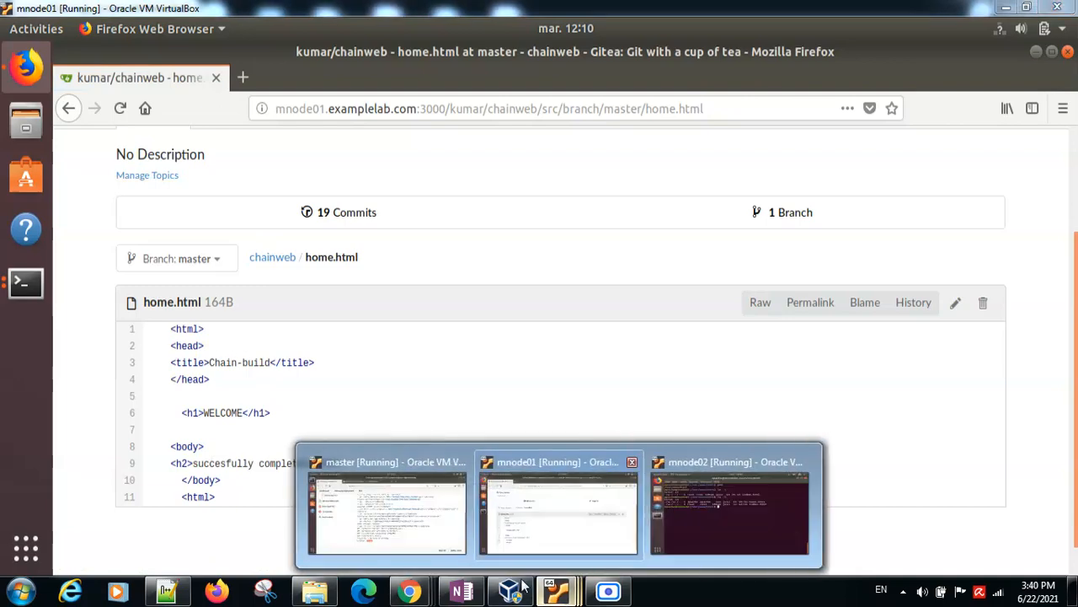
{"action": "left_click", "coordinate": [379, 514]}
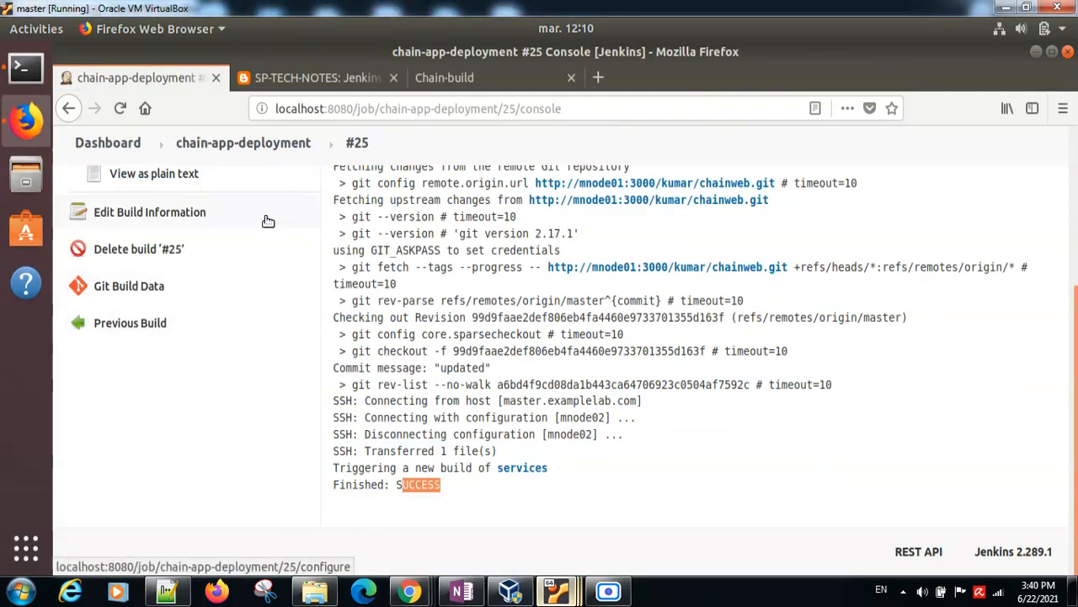
Step: Open build #26 of chain-app-deployment and examine the end of its console output
{"action": "left_click", "coordinate": [217, 145]}
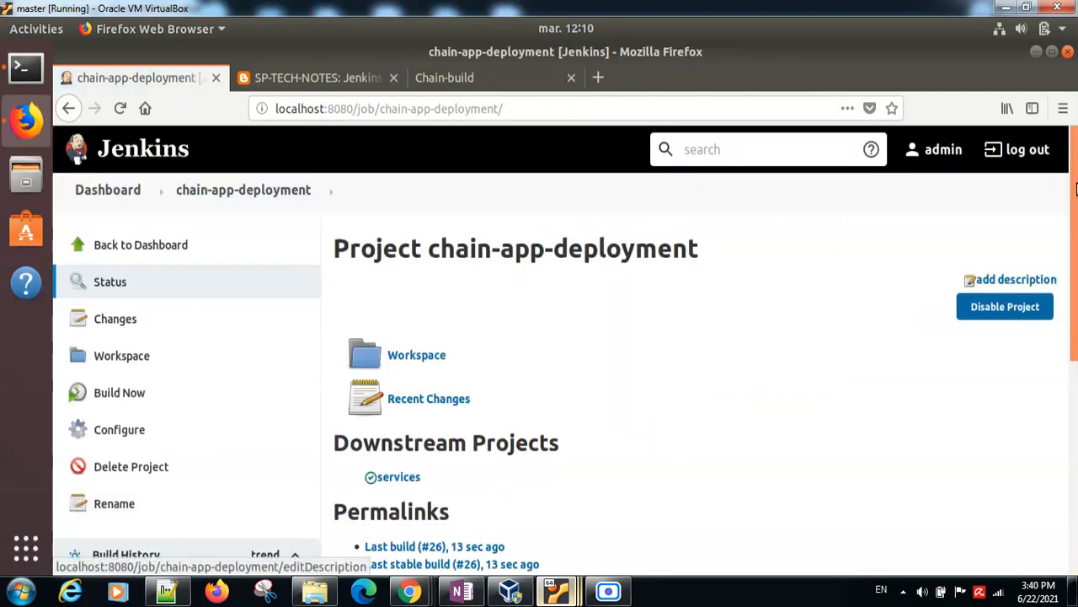
{"action": "left_click_drag", "start_coordinate": [1076, 189], "coordinate": [1075, 260]}
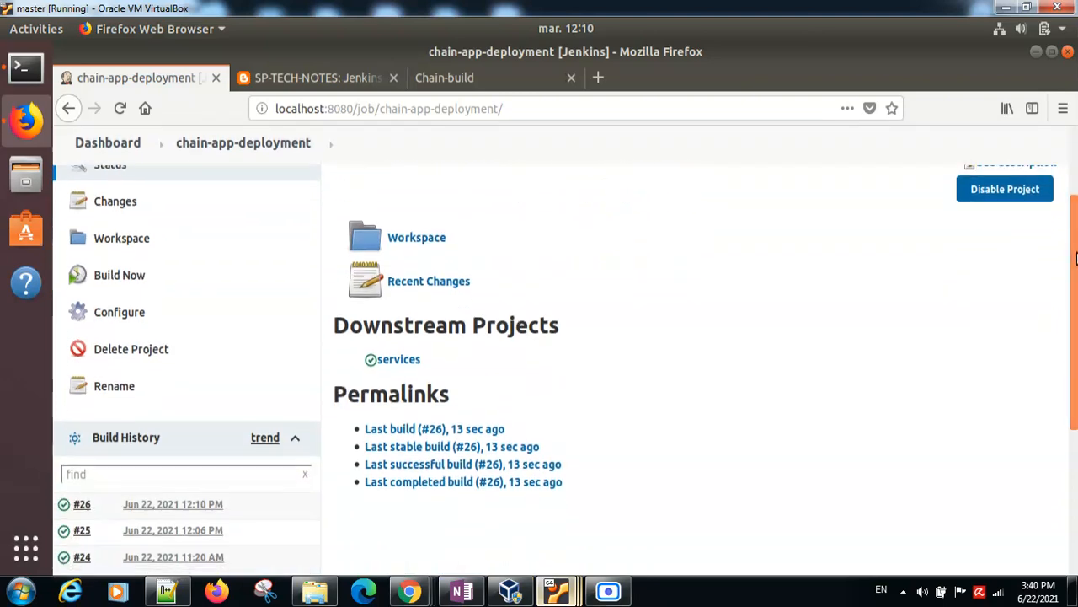
{"action": "left_click", "coordinate": [173, 506]}
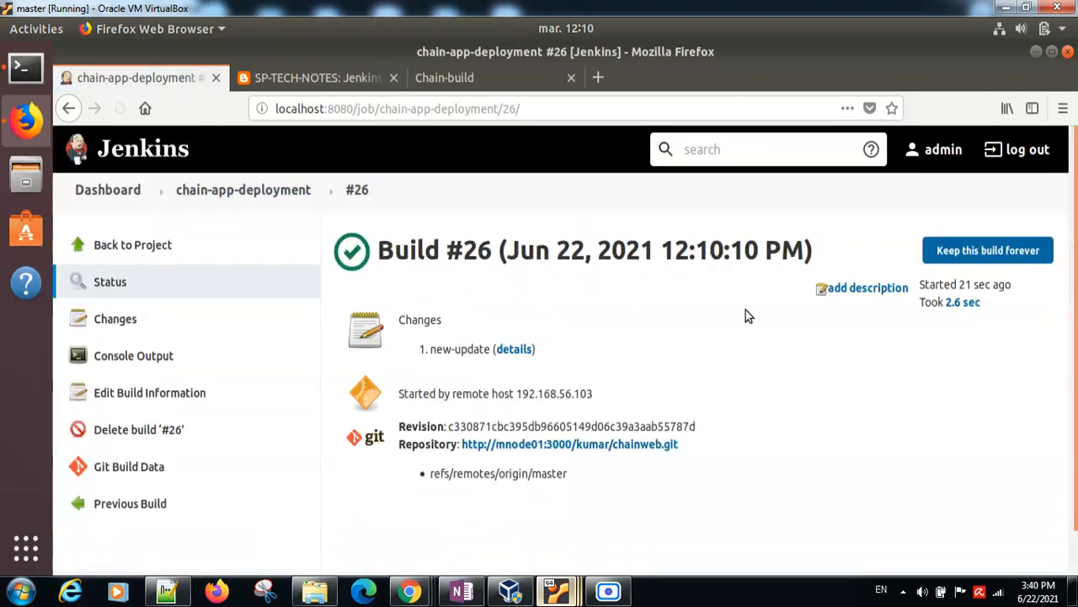
{"action": "left_click", "coordinate": [160, 366]}
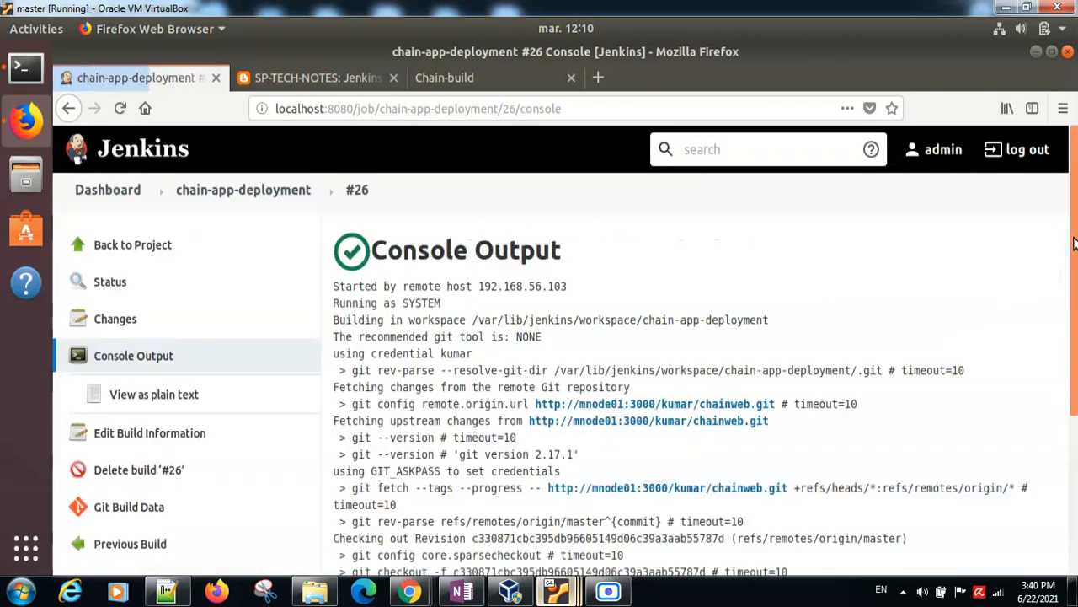
{"action": "scroll", "coordinate": [1075, 243], "scroll_direction": "down", "scroll_amount": 5}
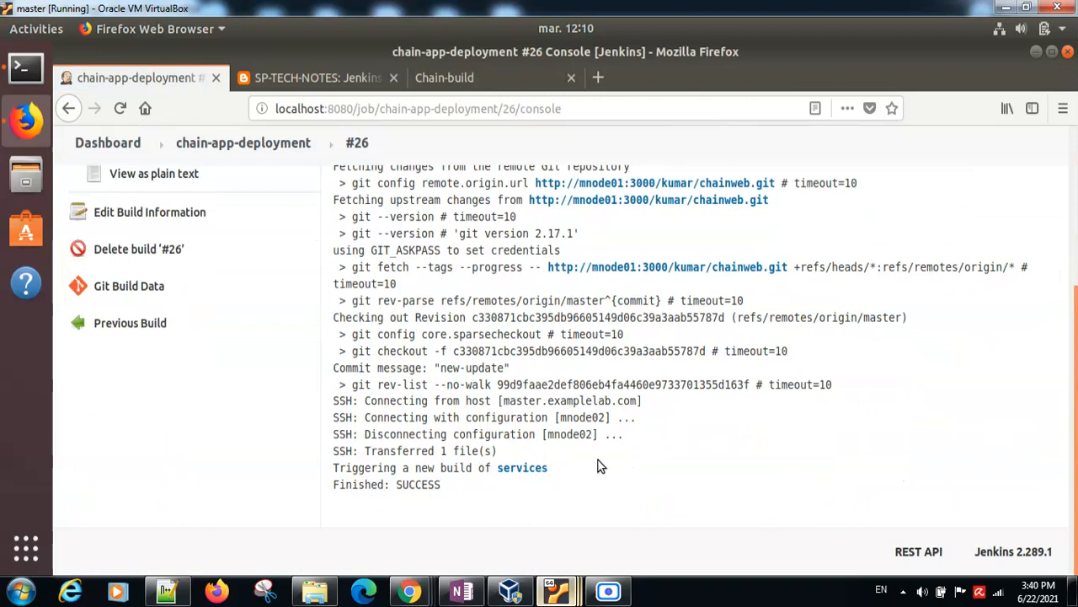
Step: Switch to the mnode02 machine, list /var/www/html with "ls -l" and print the deployed page with "cat home.html"
{"action": "mouse_move", "coordinate": [560, 581]}
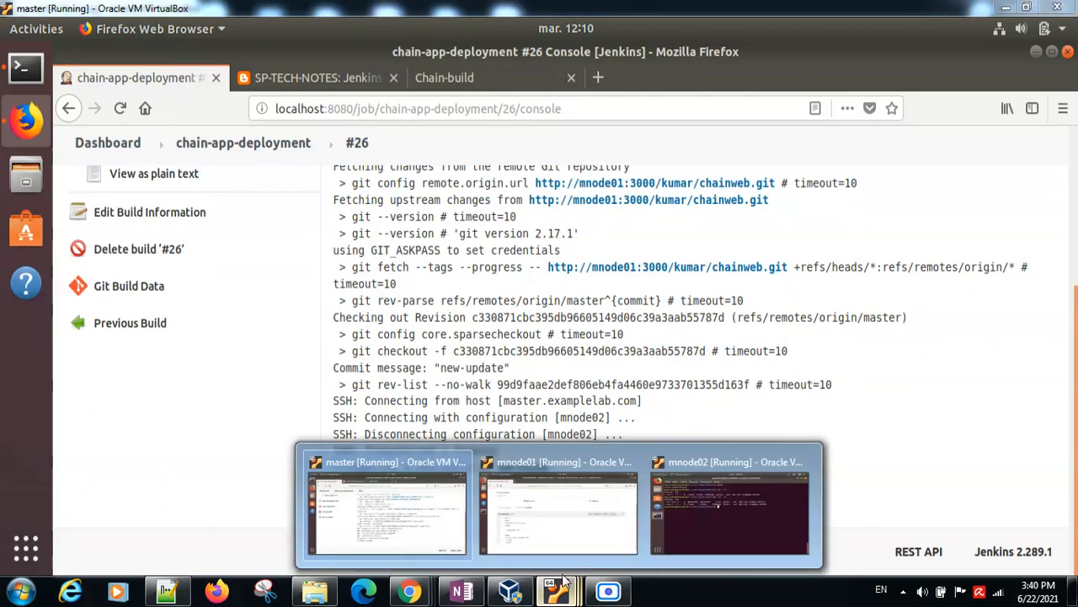
{"action": "left_click", "coordinate": [700, 508]}
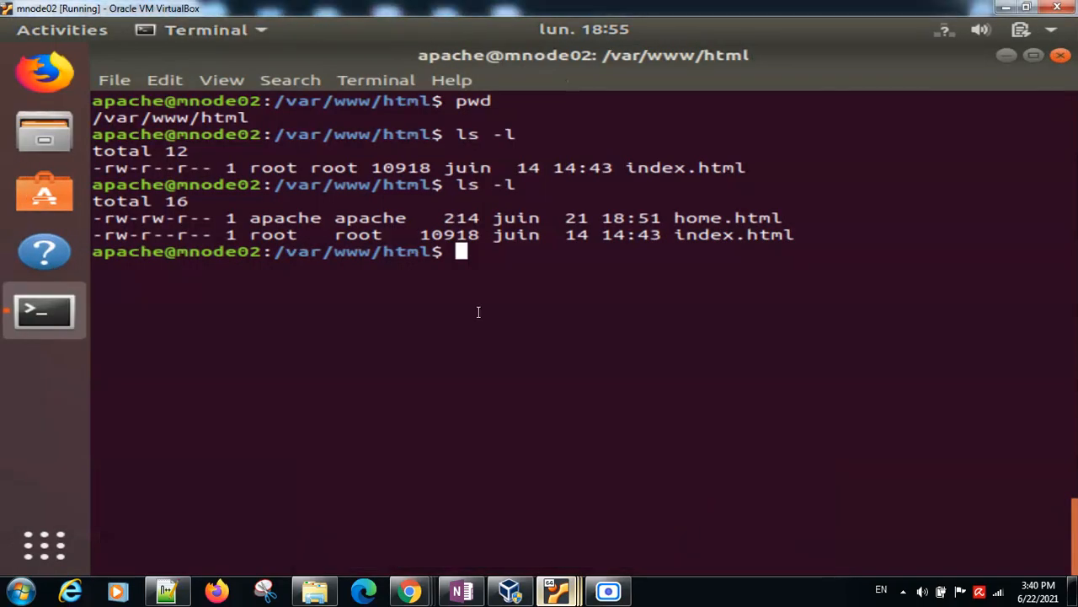
{"action": "type", "text": "ls -l"}
{"action": "key", "text": "Return"}
{"action": "type", "text": "cat "}
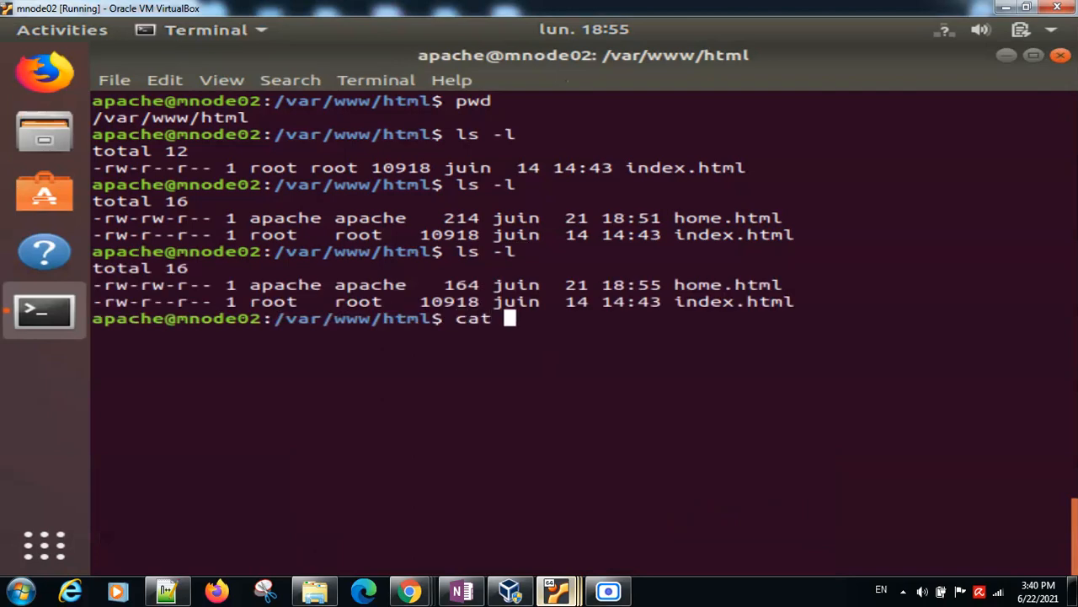
{"action": "type", "text": "h"}
{"action": "key", "text": "Tab"}
{"action": "key", "text": "Return"}
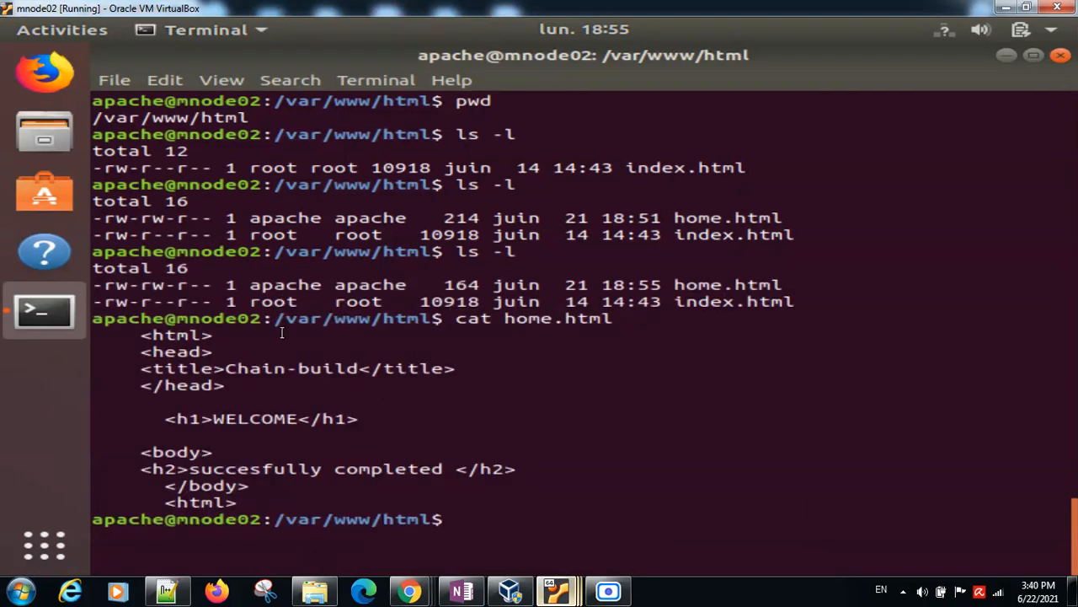
Step: Switch back to the master machine, reload mnode02.examplelab.com/home.html in the browser and check its heading and text
{"action": "mouse_move", "coordinate": [551, 590]}
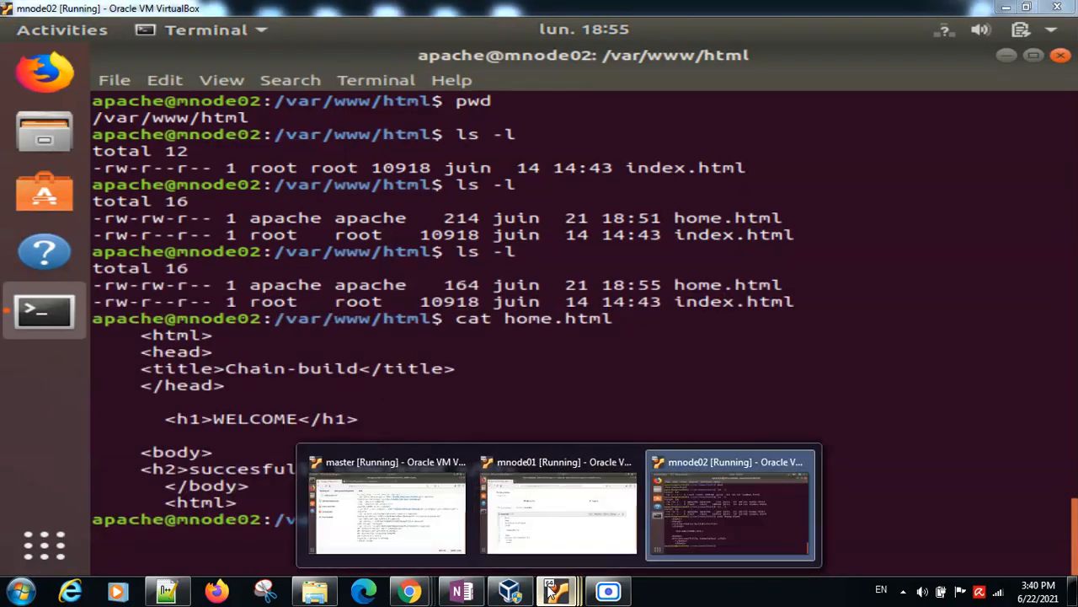
{"action": "left_click", "coordinate": [307, 496]}
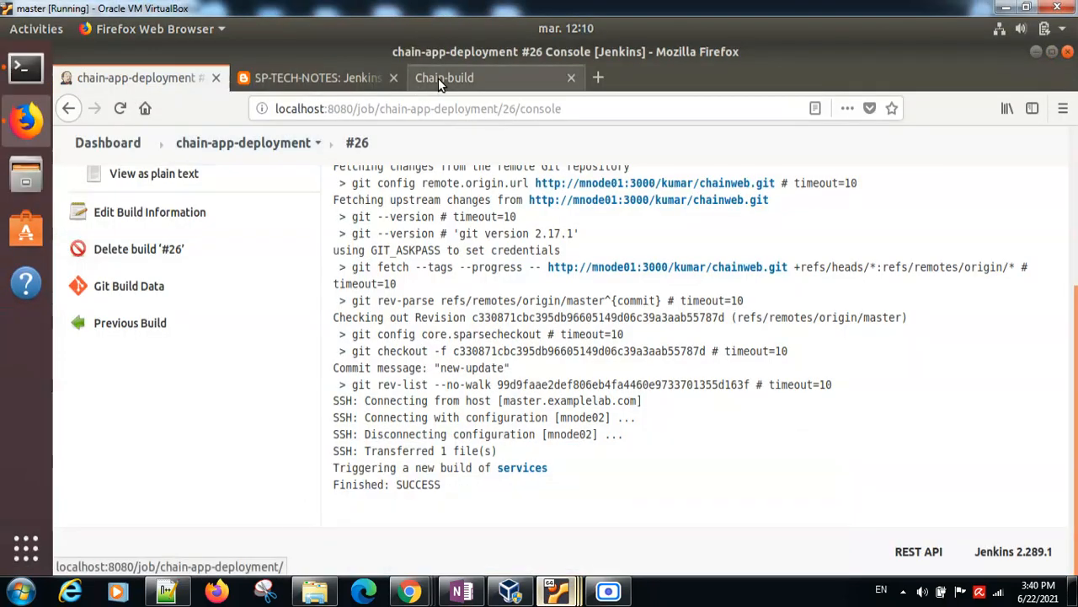
{"action": "left_click", "coordinate": [438, 77]}
{"action": "left_click", "coordinate": [523, 108]}
{"action": "key", "text": "Return"}
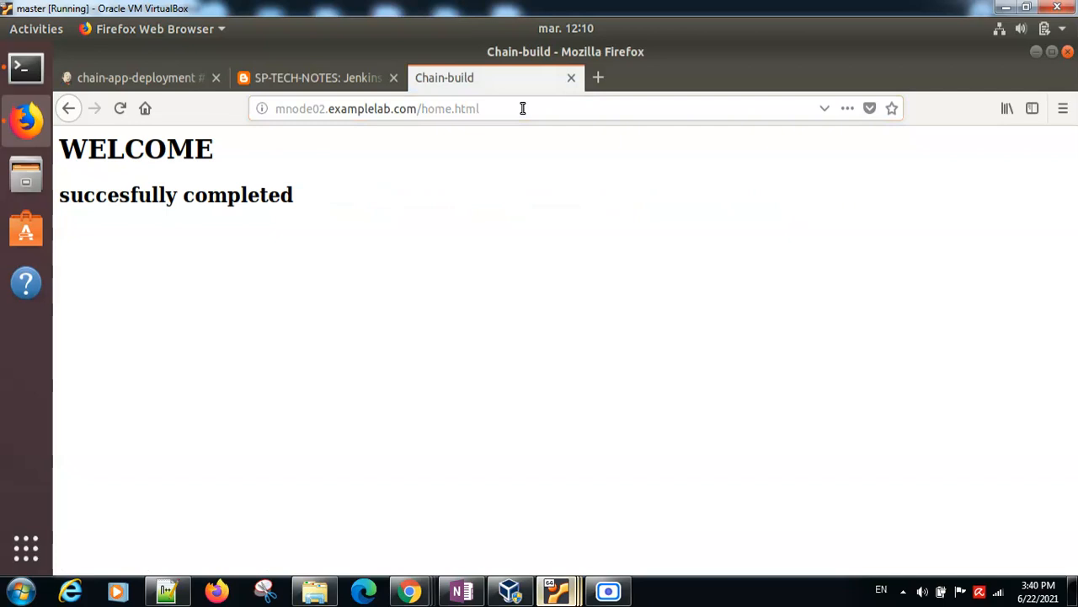
{"action": "triple_click", "coordinate": [128, 192]}
{"action": "double_click", "coordinate": [147, 143]}
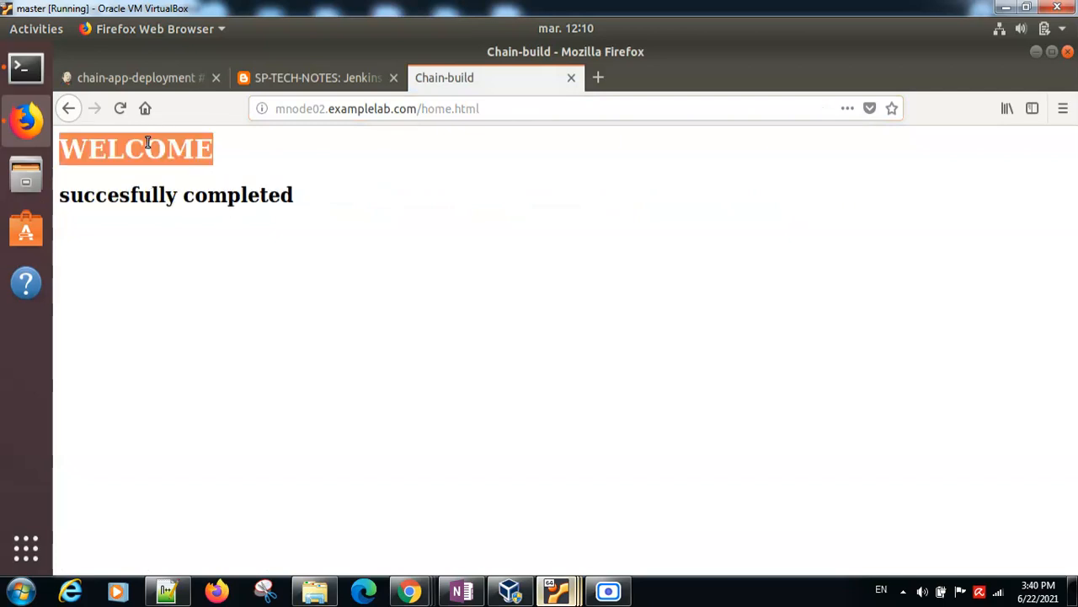
{"action": "double_click", "coordinate": [144, 192]}
{"action": "double_click", "coordinate": [215, 192]}
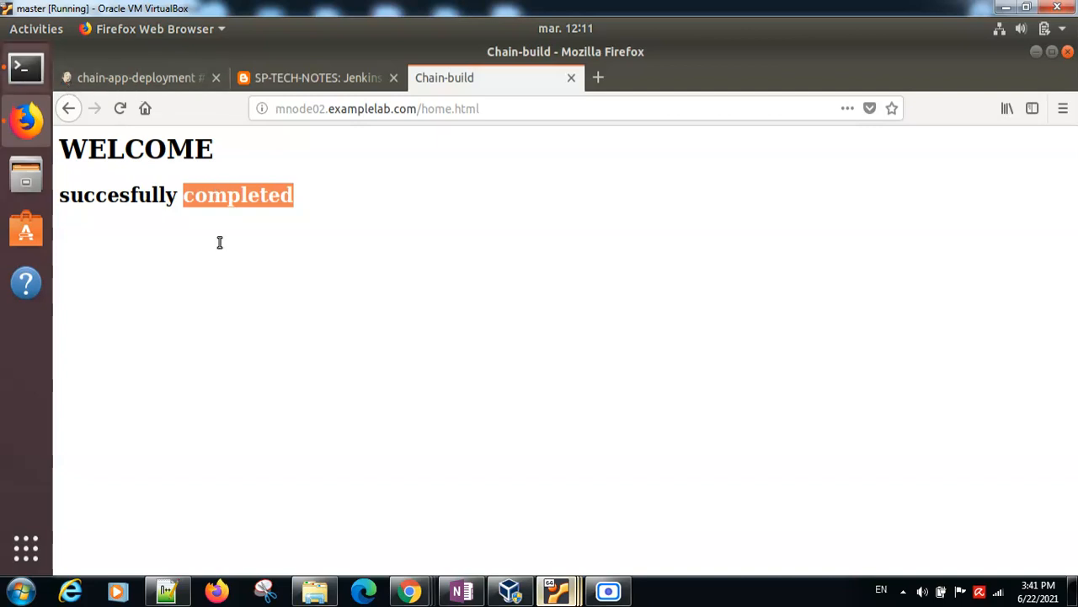
Step: Switch to the terminal on master and close the SSH session to mnode02 with "exit"
{"action": "key", "text": "alt+Tab"}
{"action": "type", "text": "cat"}
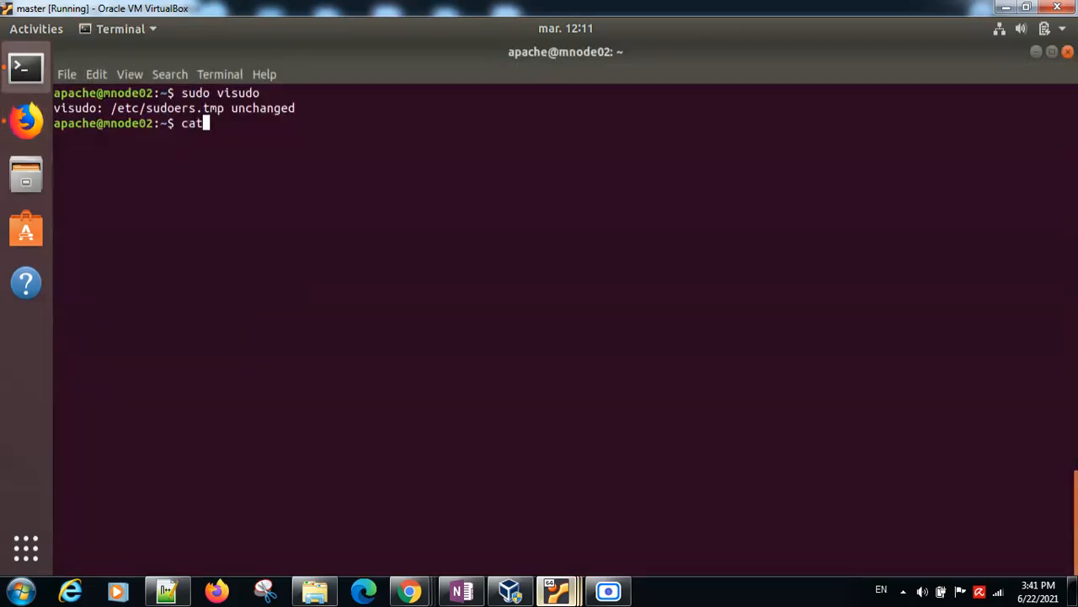
{"action": "key", "text": "BackSpace"}
{"action": "key", "text": "BackSpace"}
{"action": "key", "text": "BackSpace"}
{"action": "type", "text": "exit"}
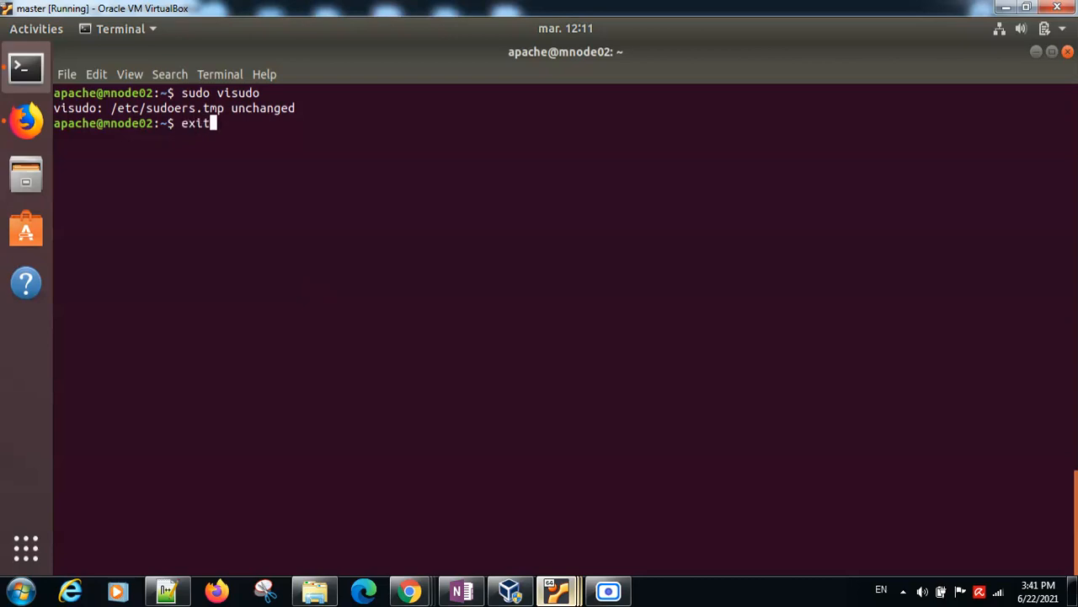
{"action": "key", "text": "Return"}
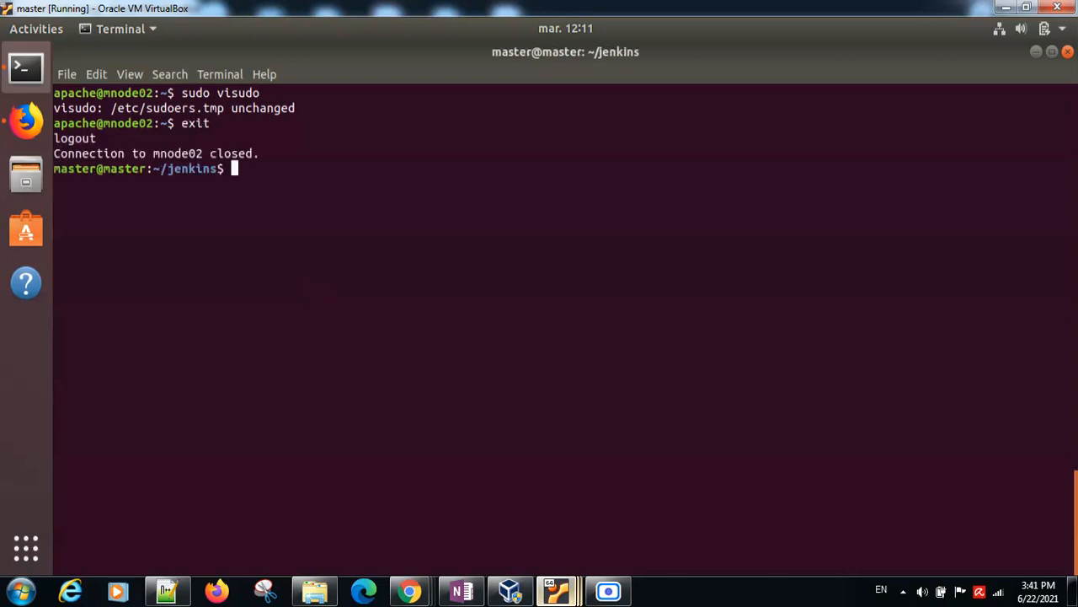
Step: Print the notes file with "cat upstream-downstream-jobs-in-jenkins" and read its closing lines
{"action": "type", "text": "cat u"}
{"action": "key", "text": "Tab"}
{"action": "key", "text": "Return"}
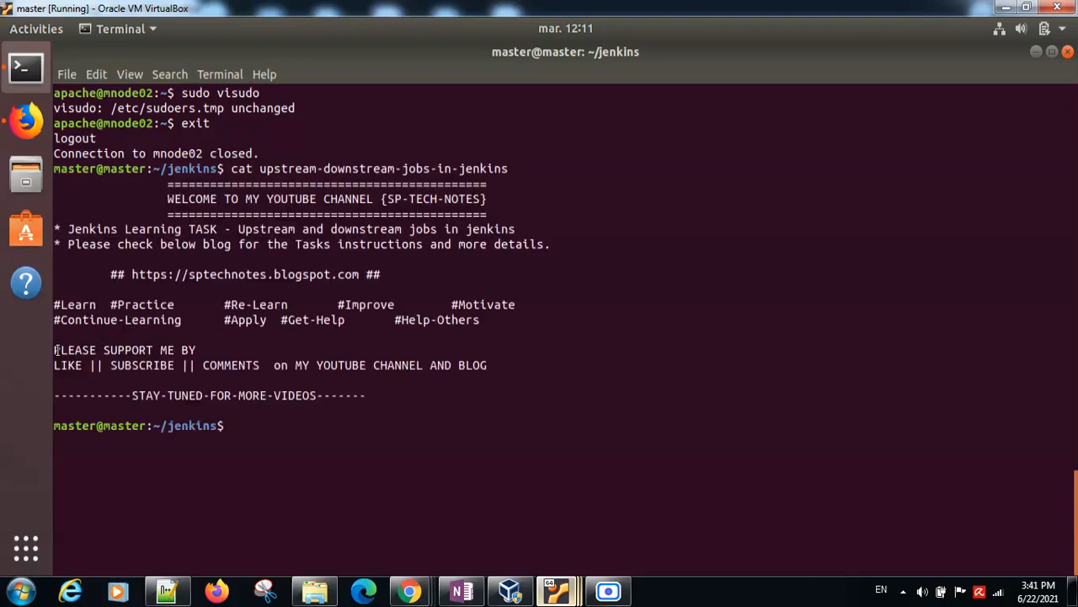
{"action": "left_click_drag", "start_coordinate": [57, 349], "coordinate": [520, 355]}
{"action": "left_click_drag", "start_coordinate": [446, 378], "coordinate": [355, 396]}
{"action": "left_click", "coordinate": [312, 414]}
{"action": "left_click", "coordinate": [608, 590]}
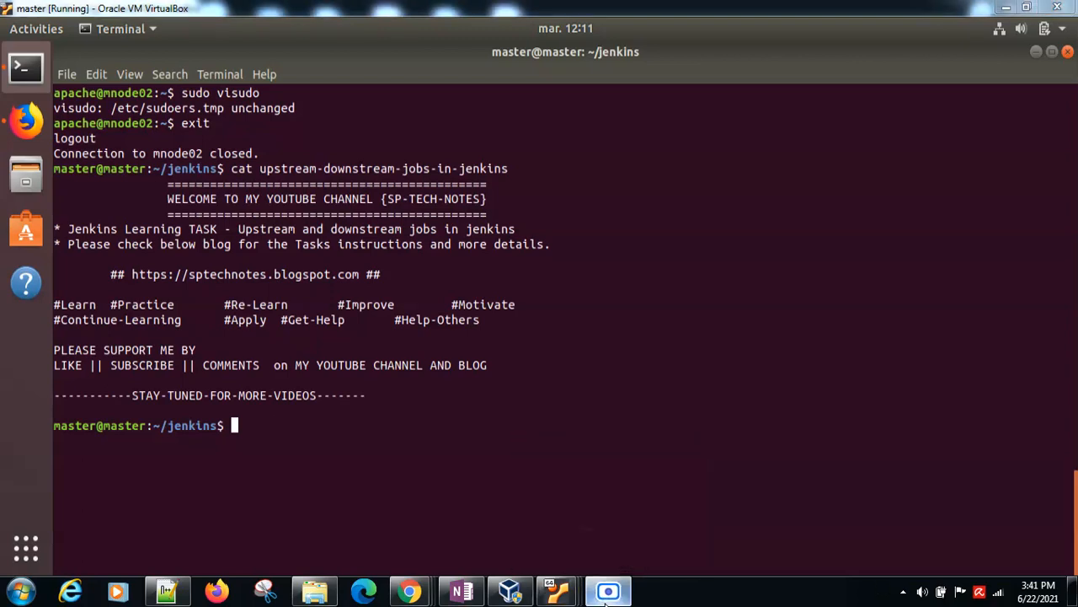